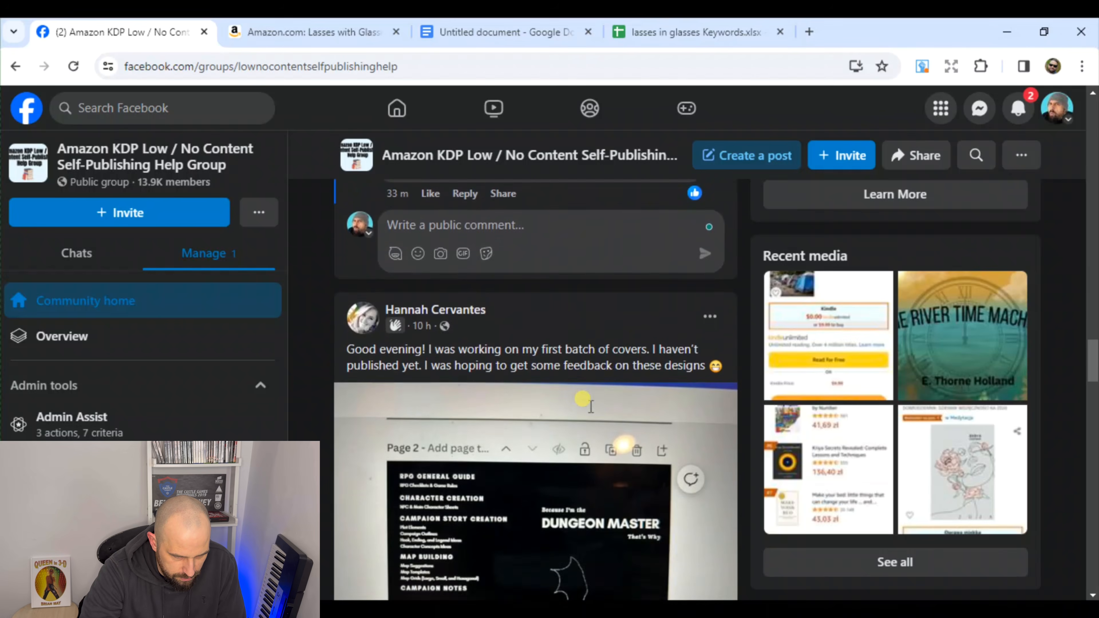
Open the full comment thread of the group post asking for a volunteer's book to find keywords for
scroll(591, 407, "up", 10)
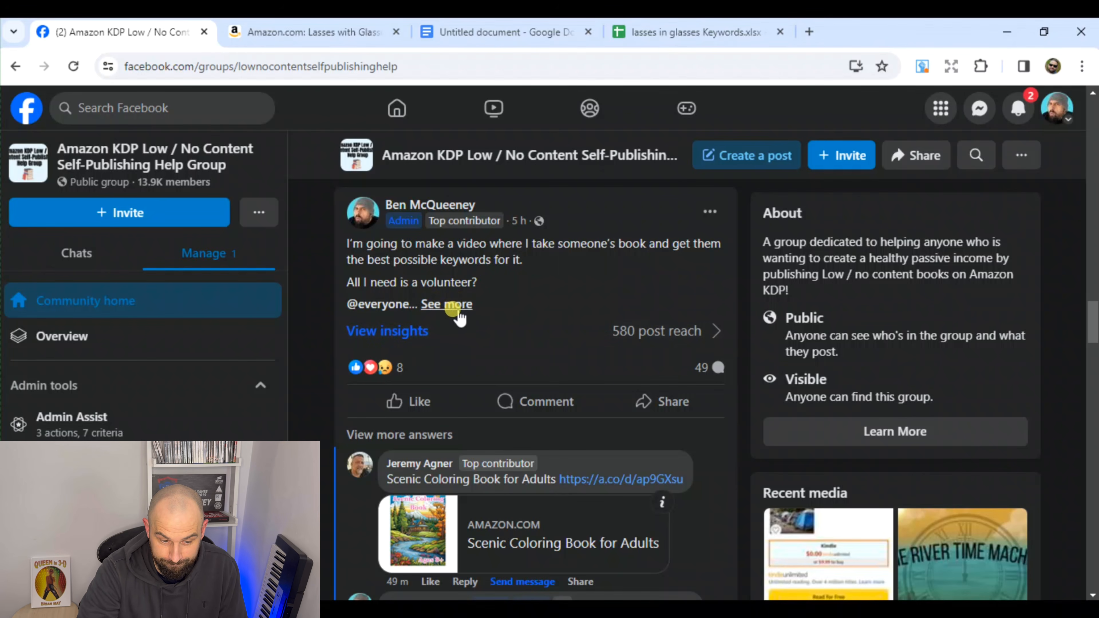
scroll(497, 353, "down", 2)
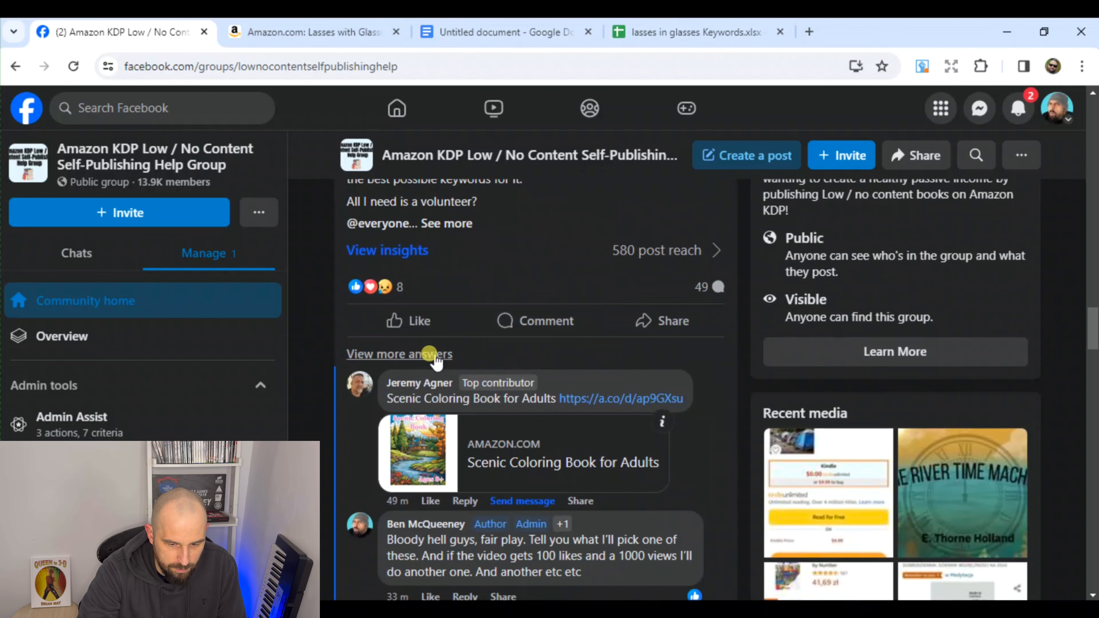
left_click(490, 339)
scroll(497, 340, "down", 3)
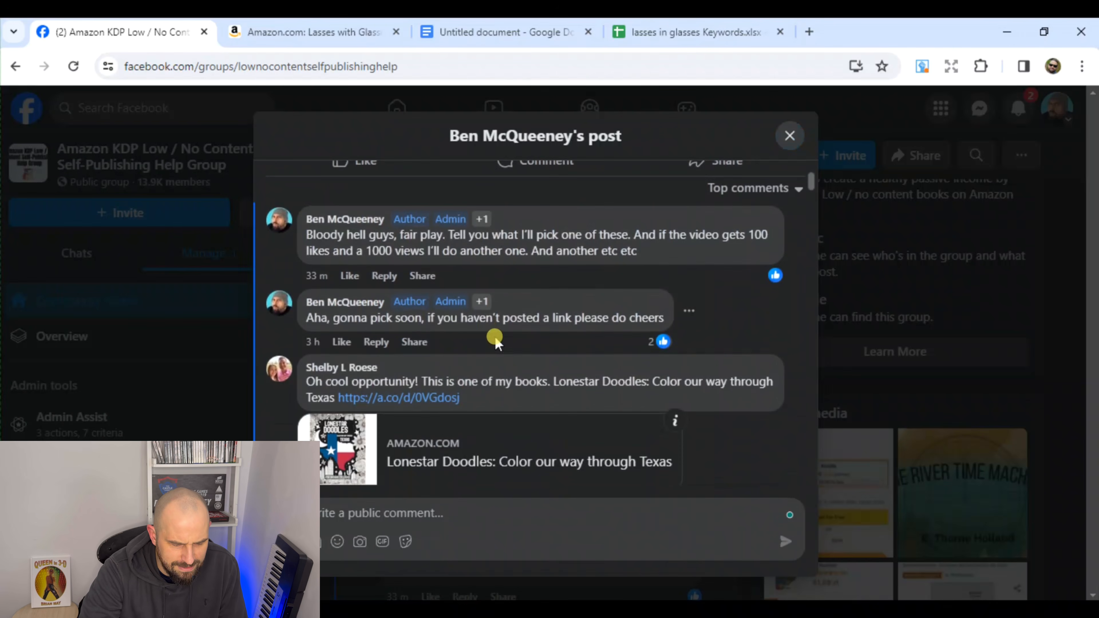
Browse the book links submitted in the post's comments as far as the Lasses with Glasses coloring book
scroll(484, 328, "down", 12)
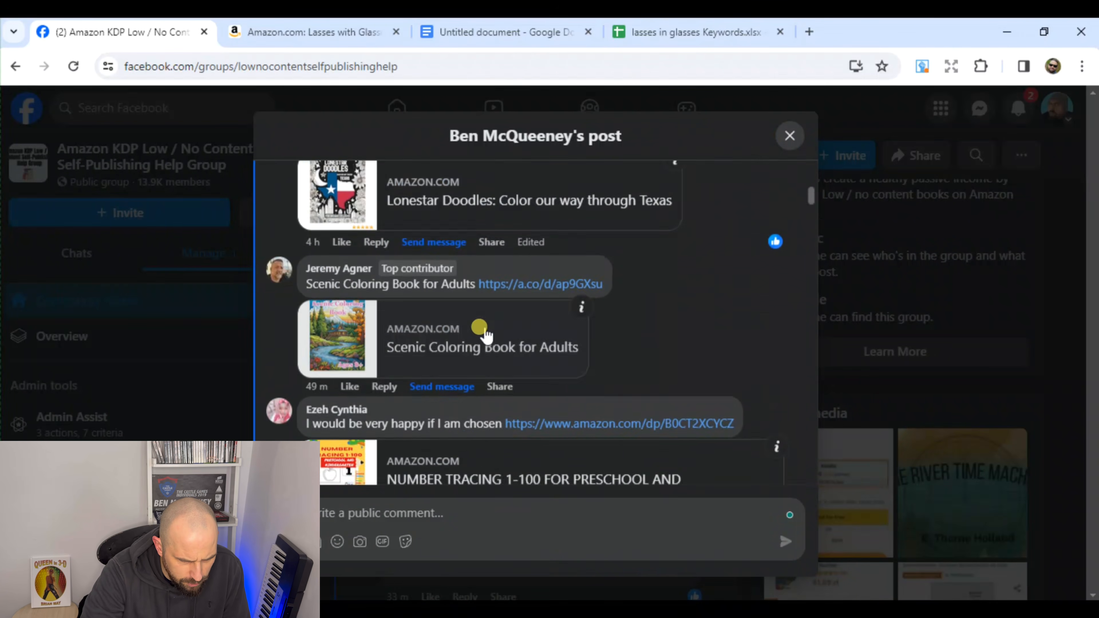
scroll(482, 330, "down", 12)
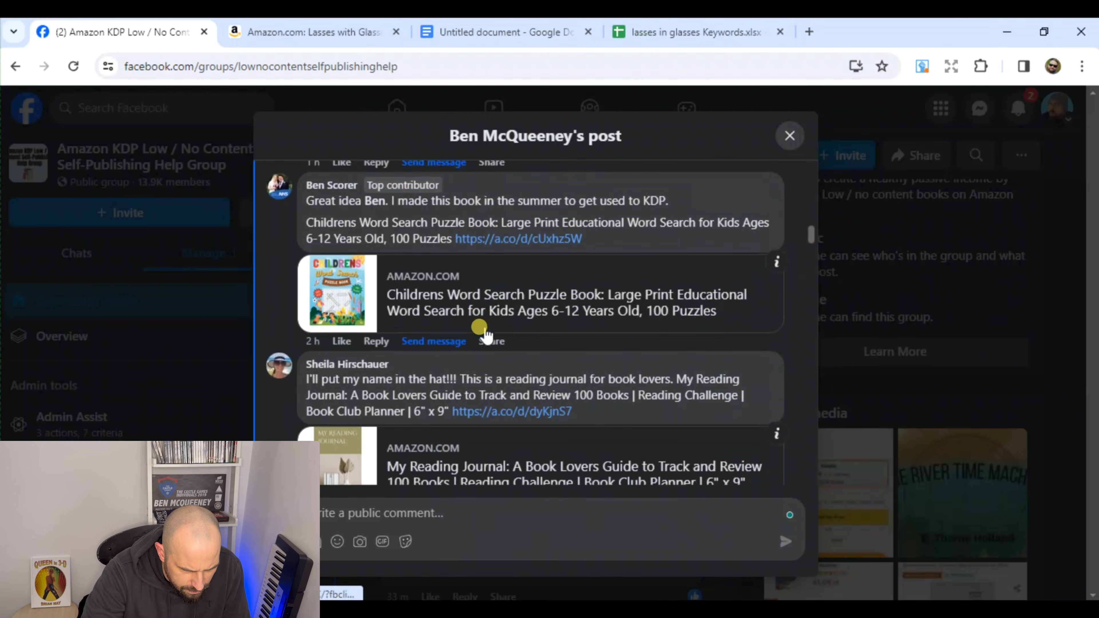
scroll(485, 333, "down", 12)
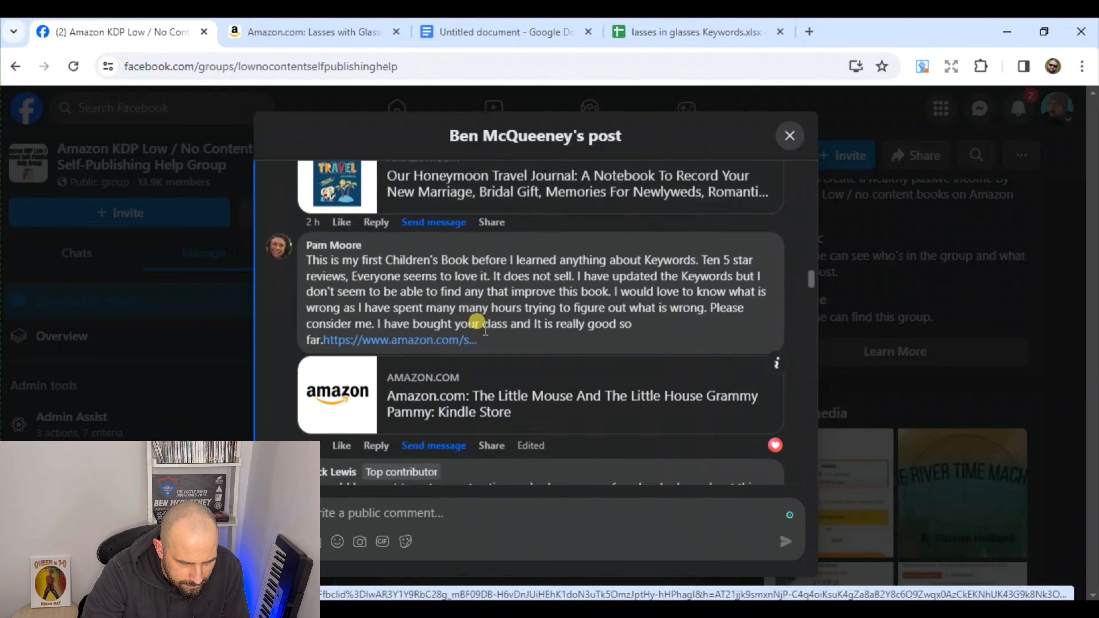
scroll(485, 332, "down", 12)
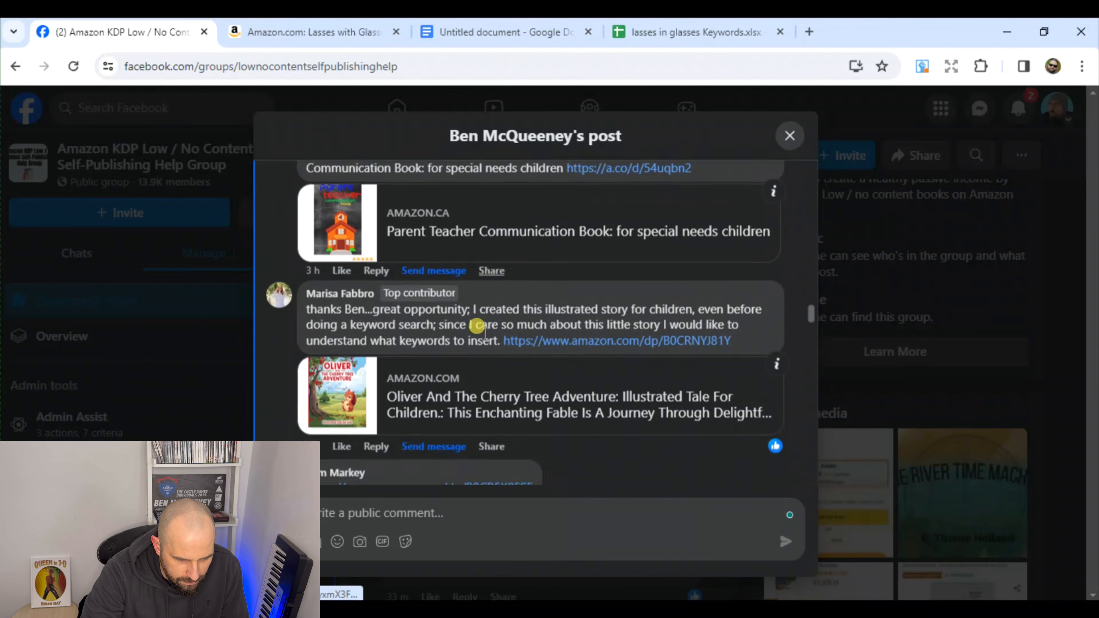
scroll(485, 340, "down", 3)
scroll(480, 338, "up", 5)
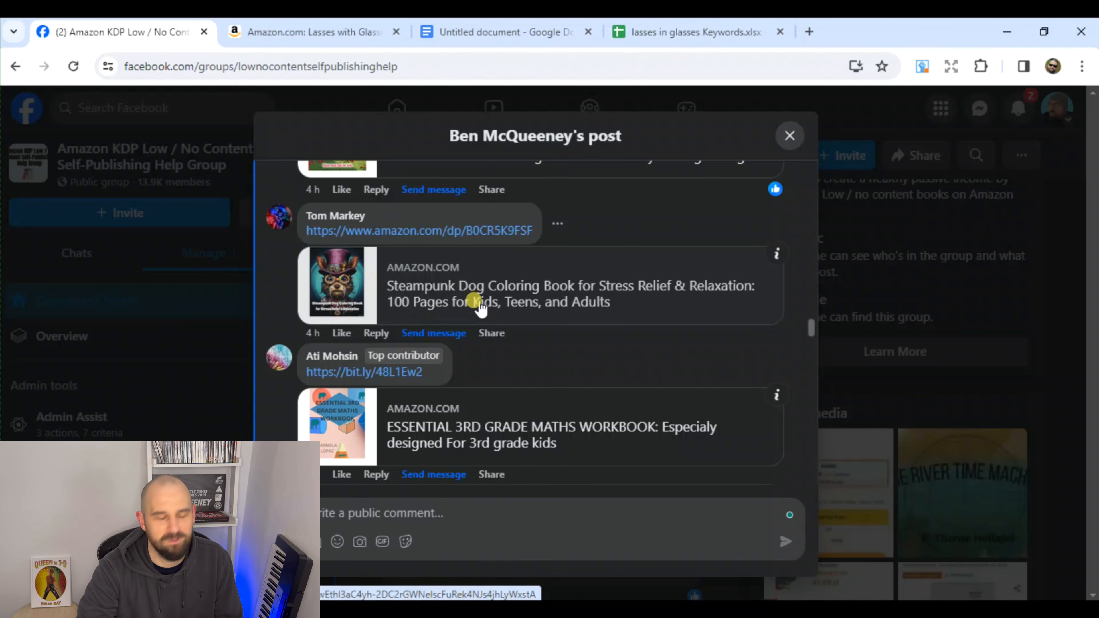
scroll(476, 303, "down", 10)
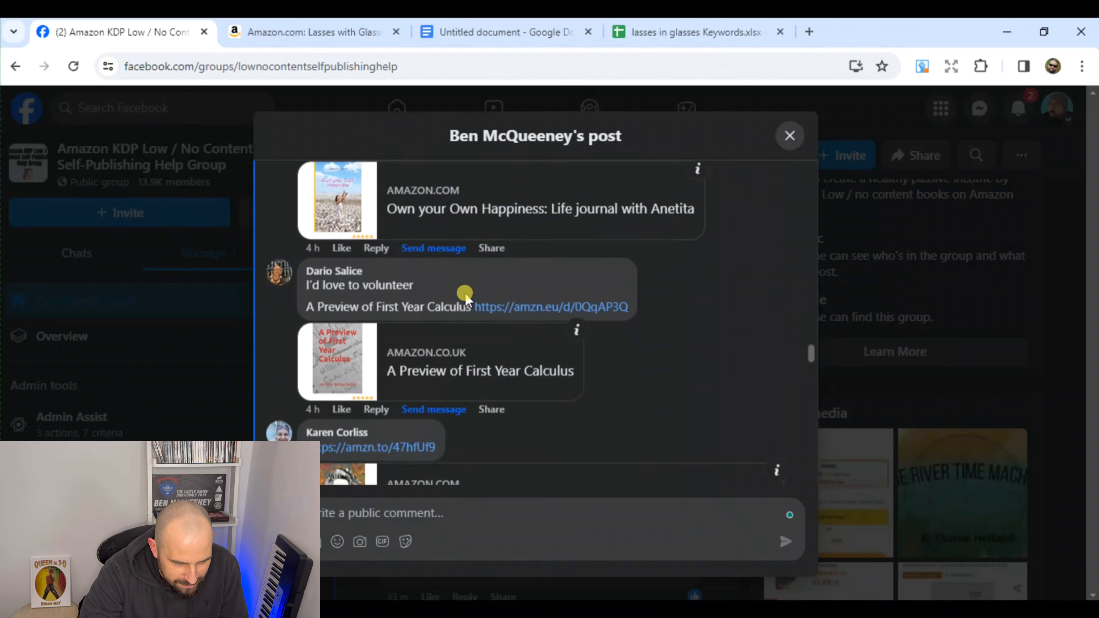
scroll(465, 299, "down", 4)
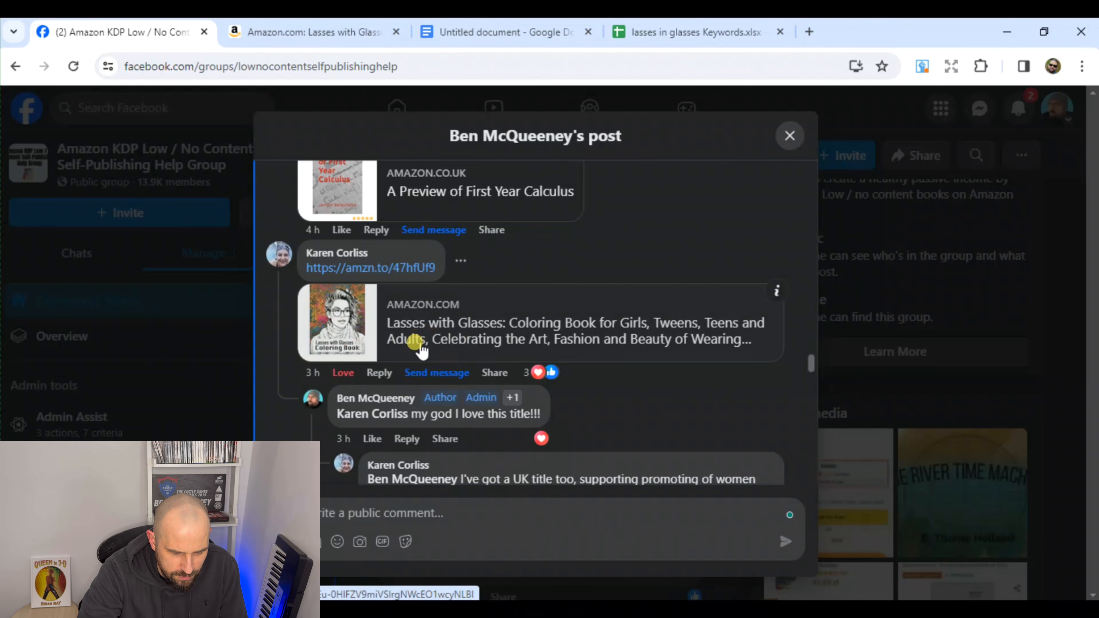
scroll(415, 346, "down", 2)
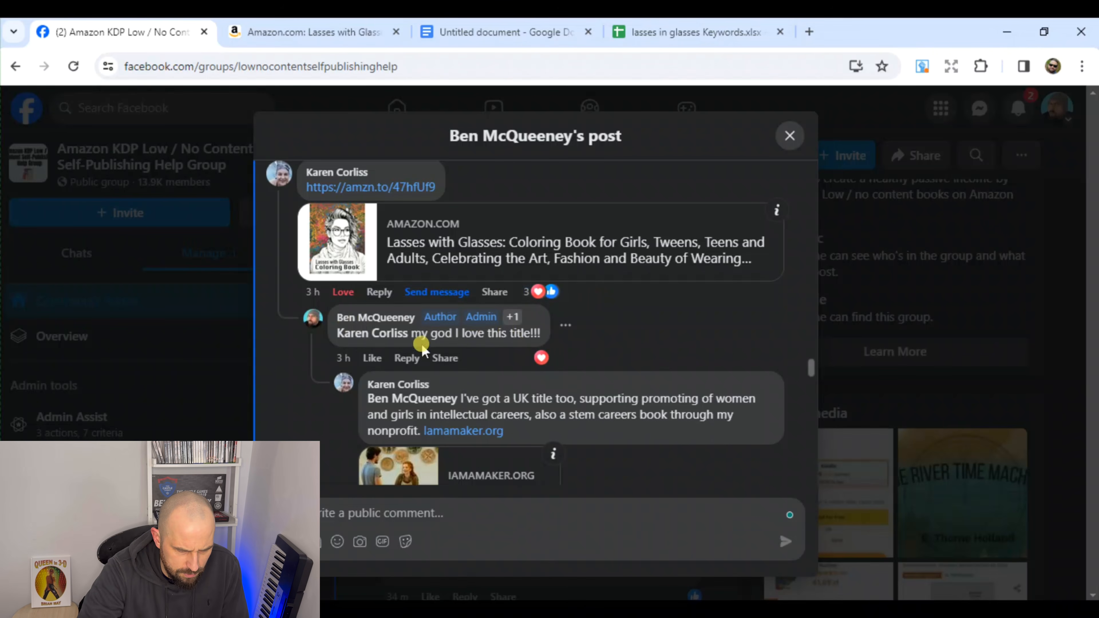
Switch to the Amazon listing of the Lasses with Glasses coloring book and read its title and description
left_click(330, 34)
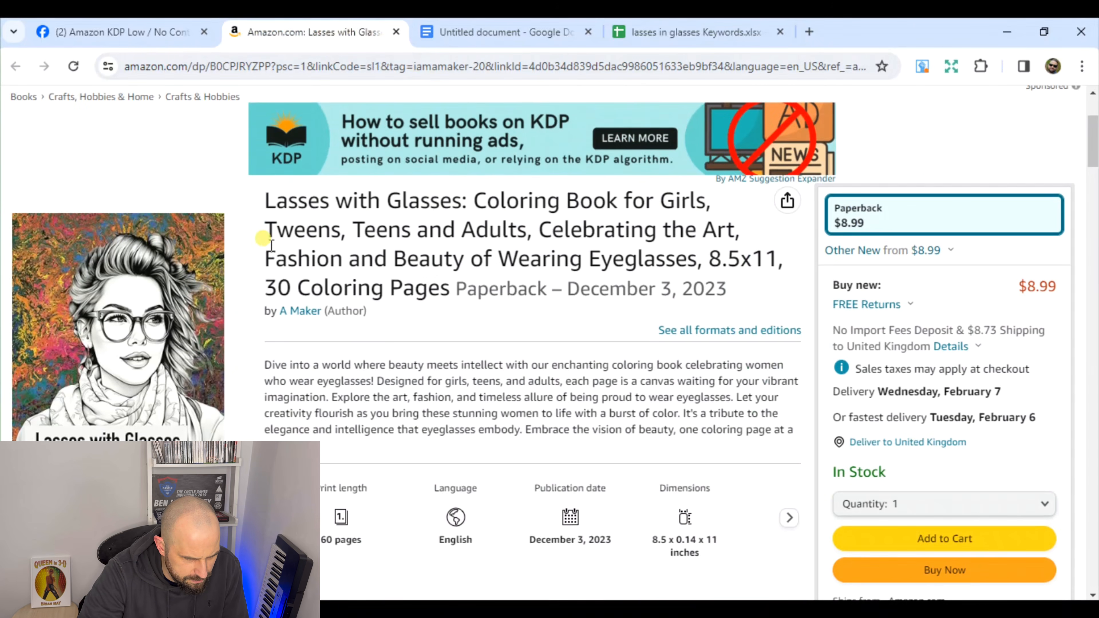
mouse_move(201, 303)
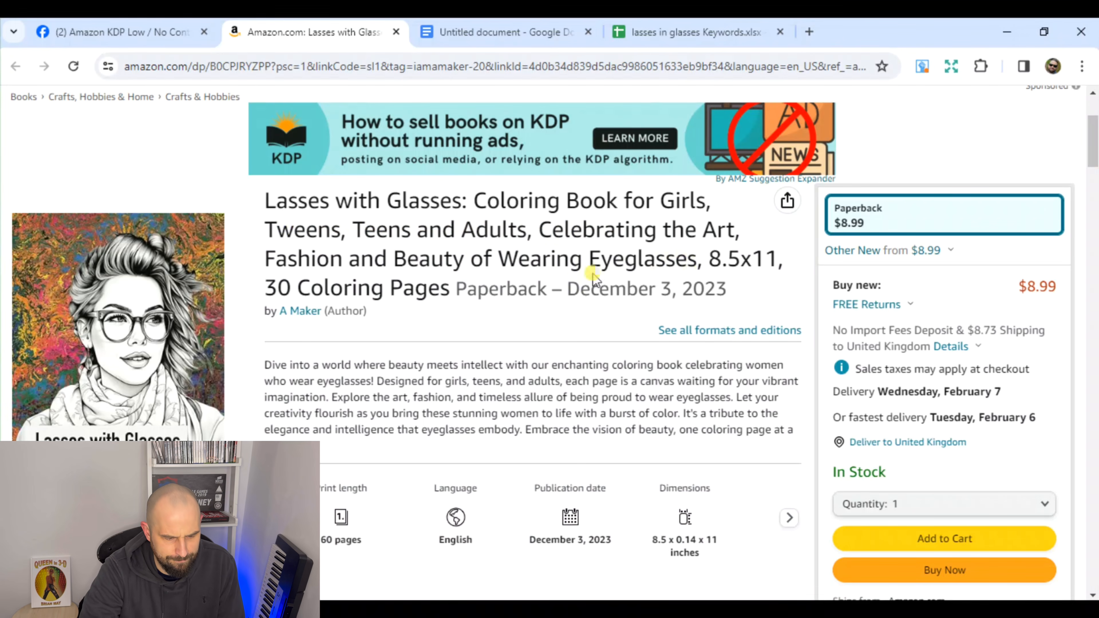
scroll(417, 275, "down", 2)
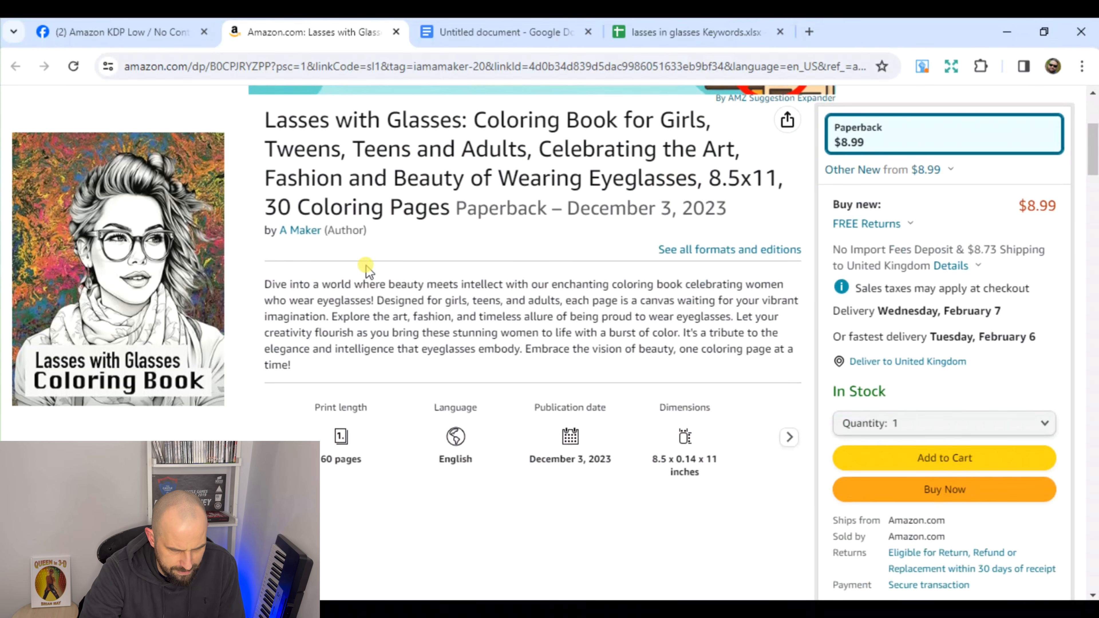
scroll(312, 290, "down", 6)
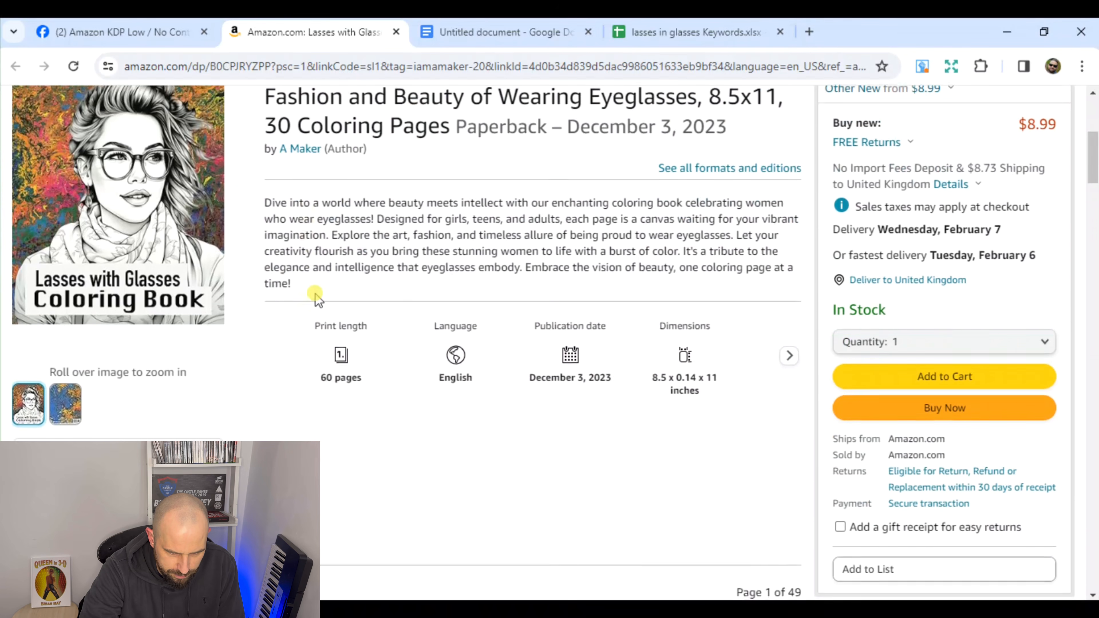
scroll(316, 299, "up", 6)
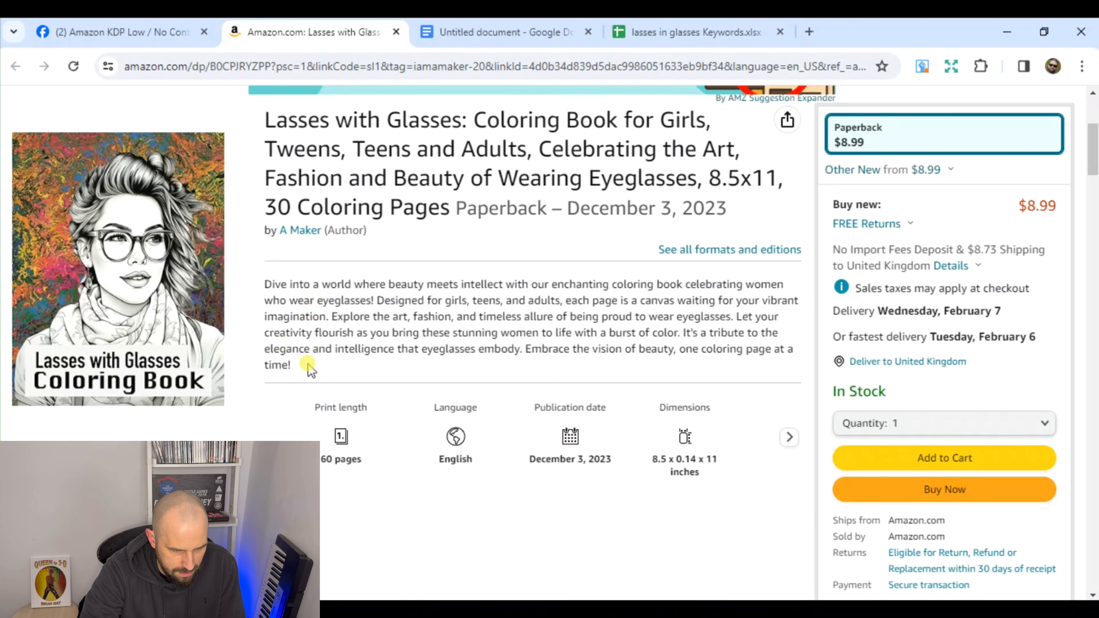
left_click_drag(302, 371, 267, 284)
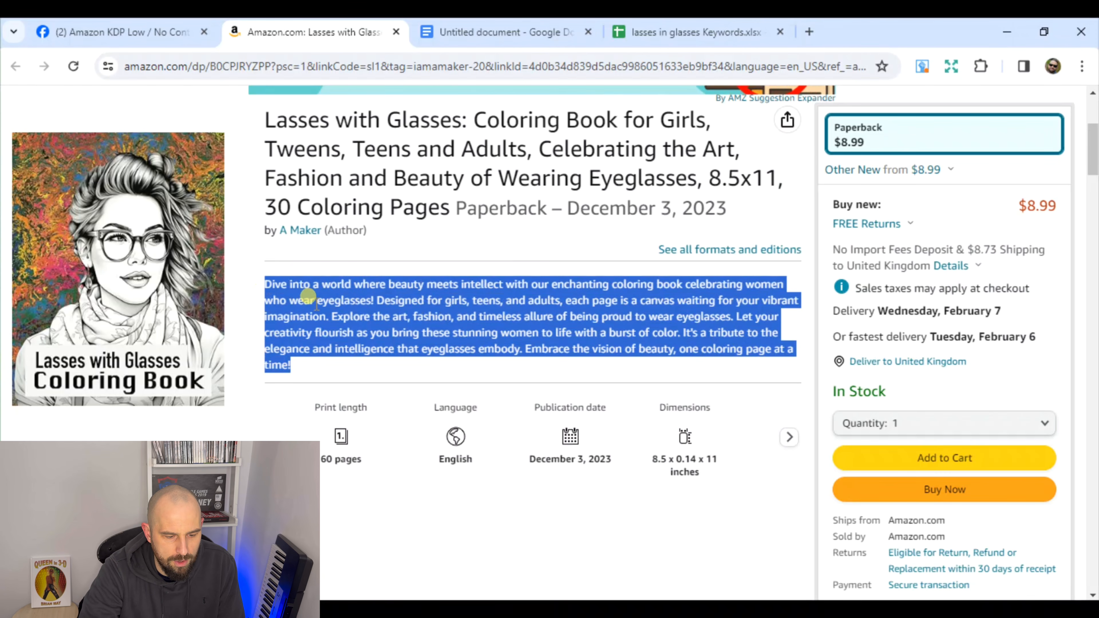
left_click(309, 299)
left_click_drag(302, 372, 264, 284)
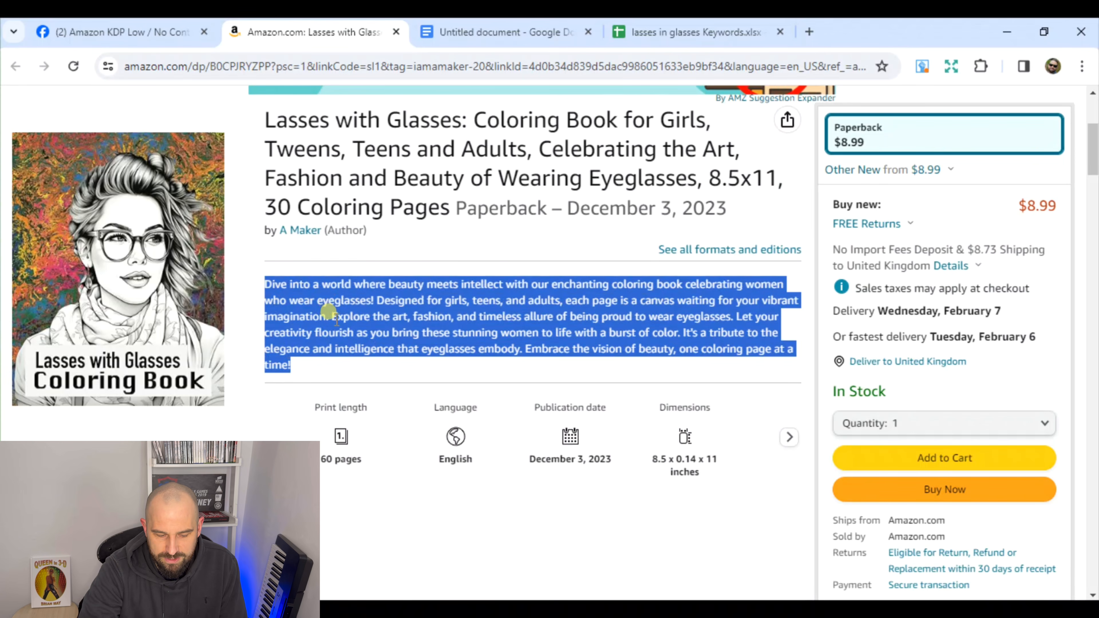
left_click(327, 314)
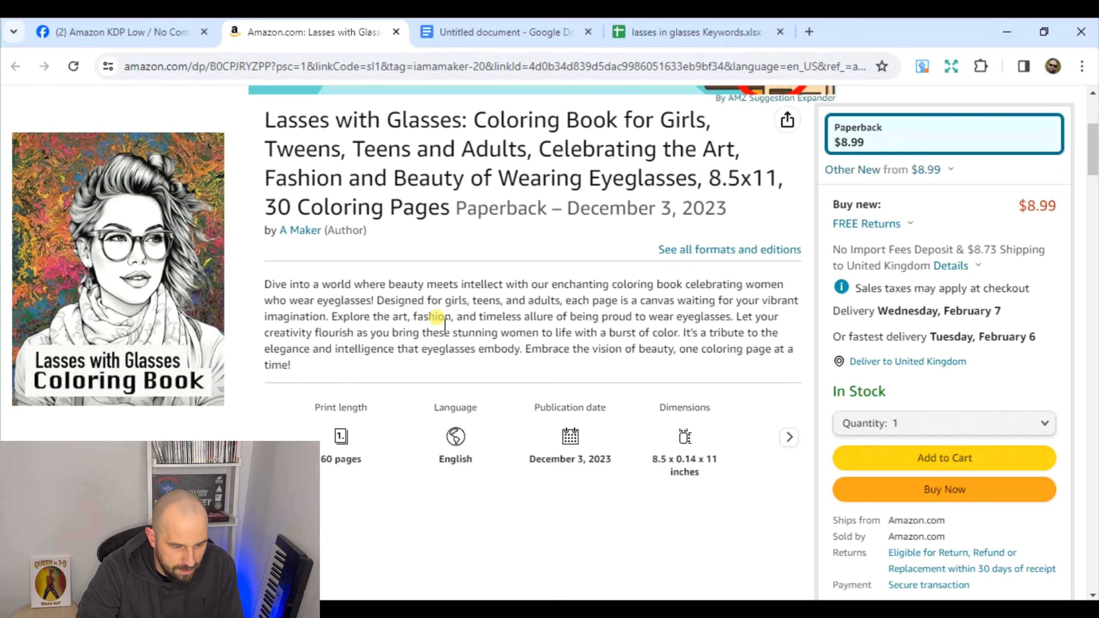
Examine the listing's cover, the author's other titles, the publisher images and the product details with the best sellers rank
scroll(445, 323, "down", 2)
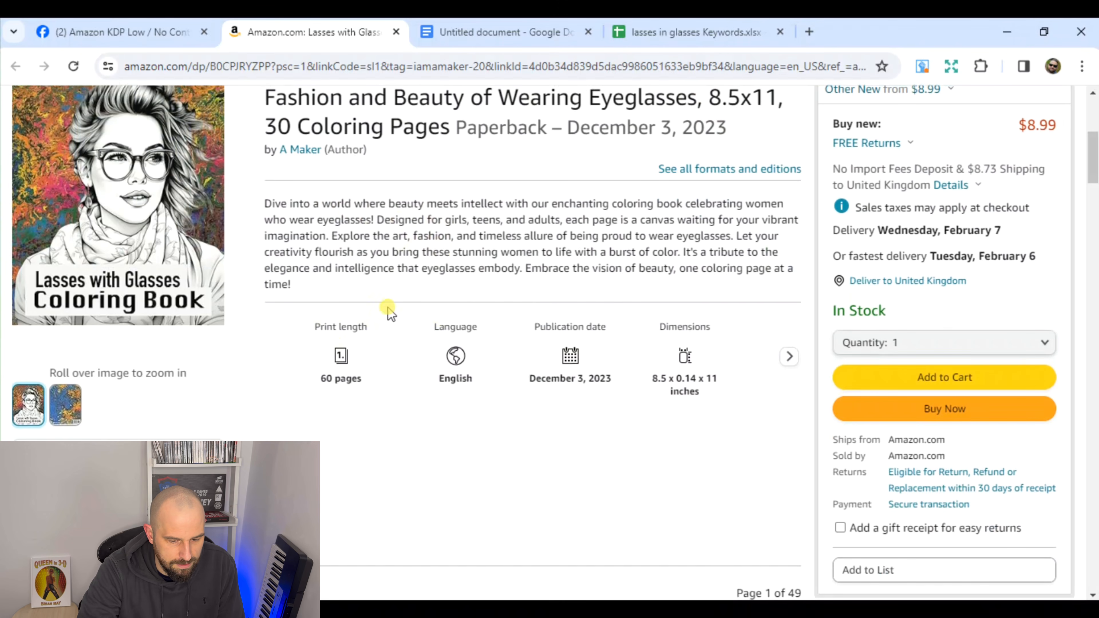
mouse_move(173, 290)
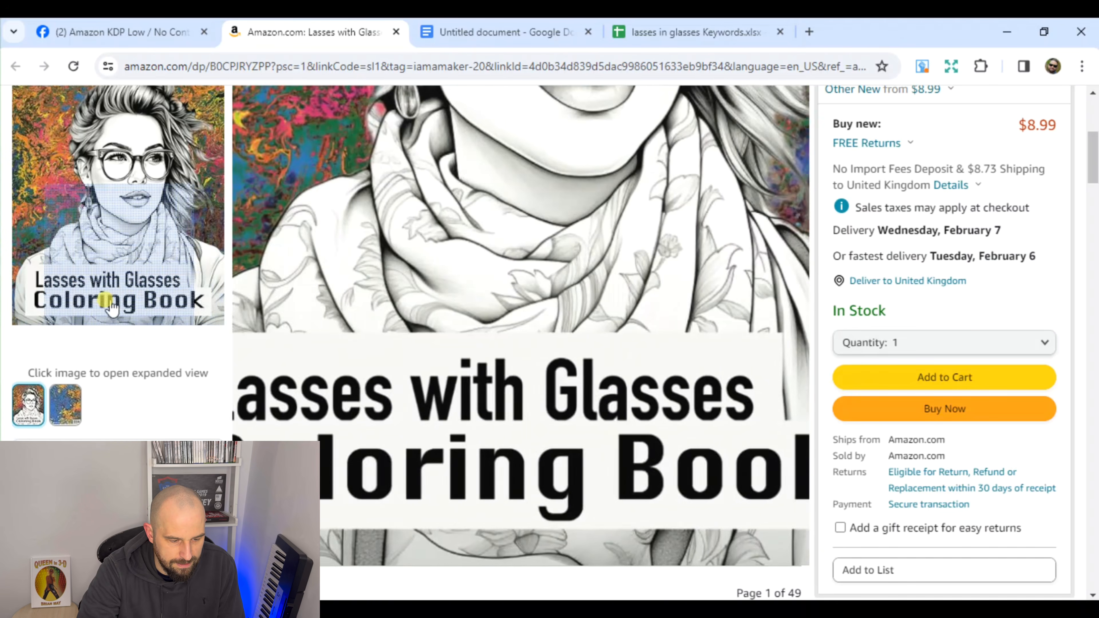
scroll(321, 262, "down", 4)
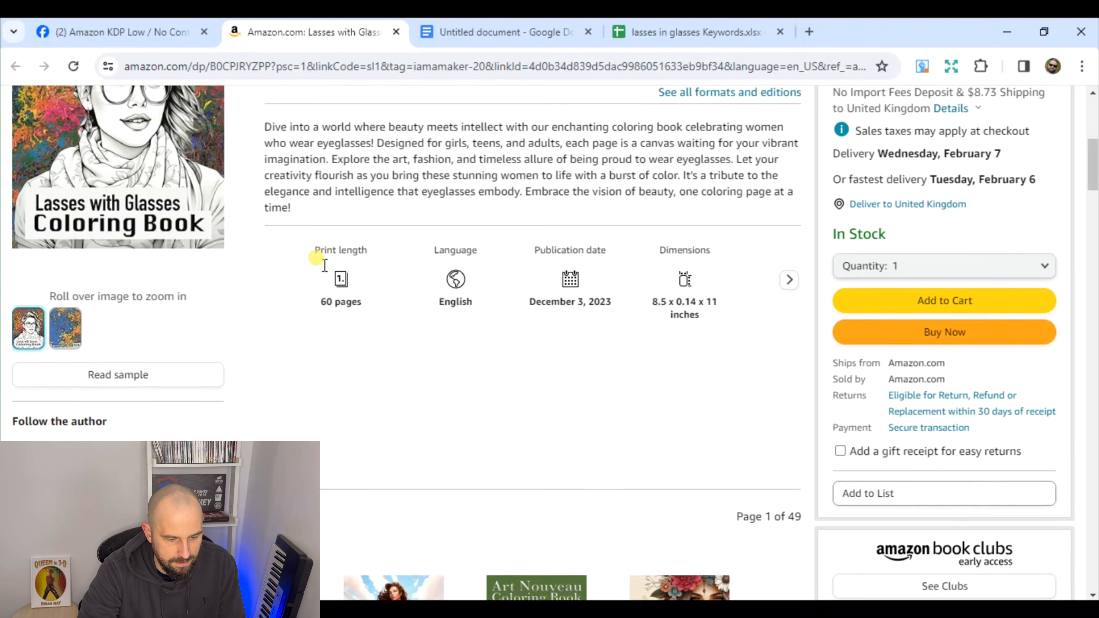
scroll(321, 262, "down", 20)
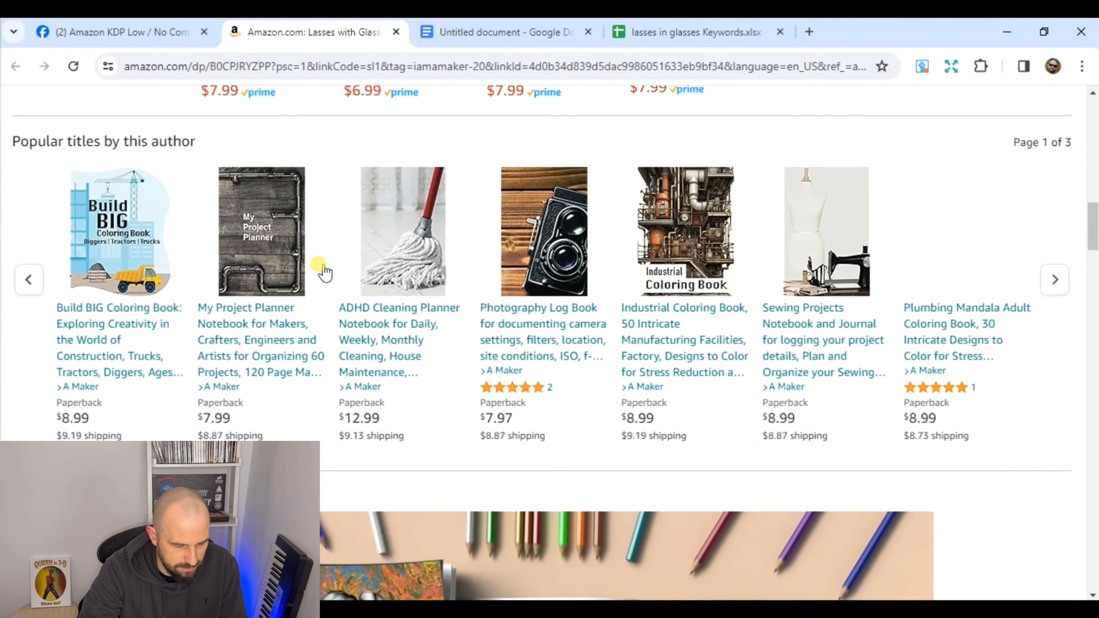
scroll(322, 271, "down", 2)
scroll(386, 340, "down", 2)
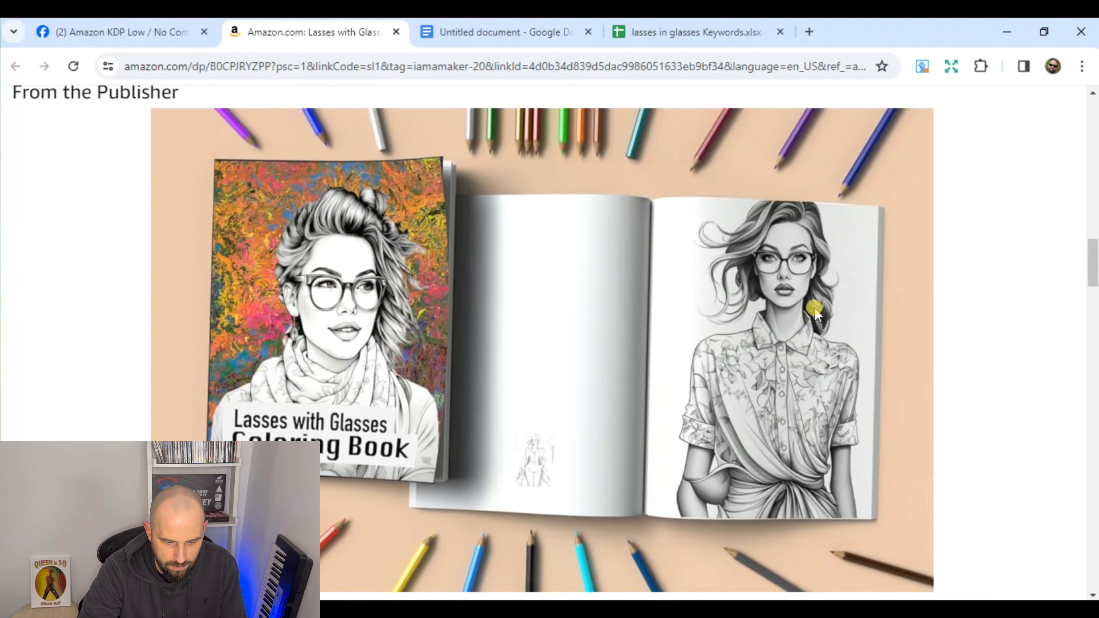
scroll(787, 414, "down", 8)
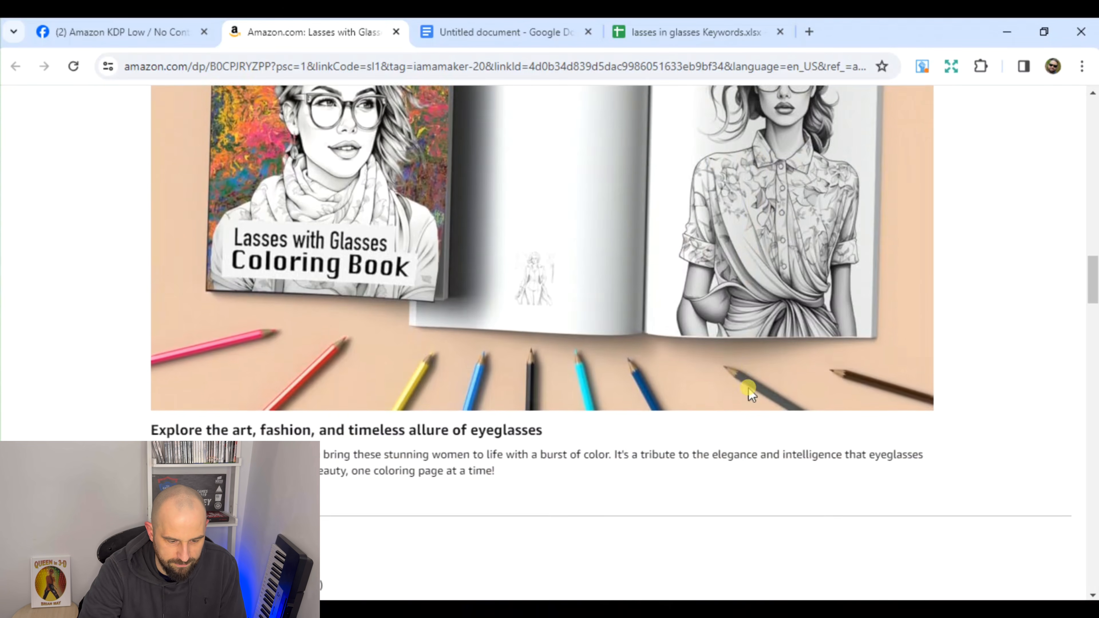
scroll(743, 384, "down", 3)
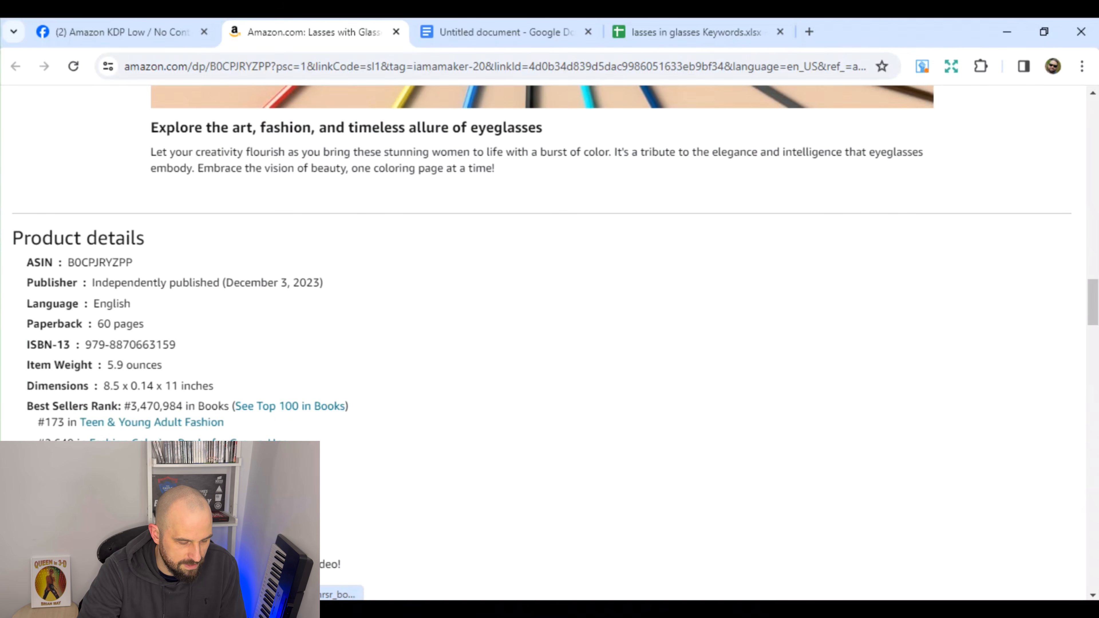
scroll(318, 418, "down", 6)
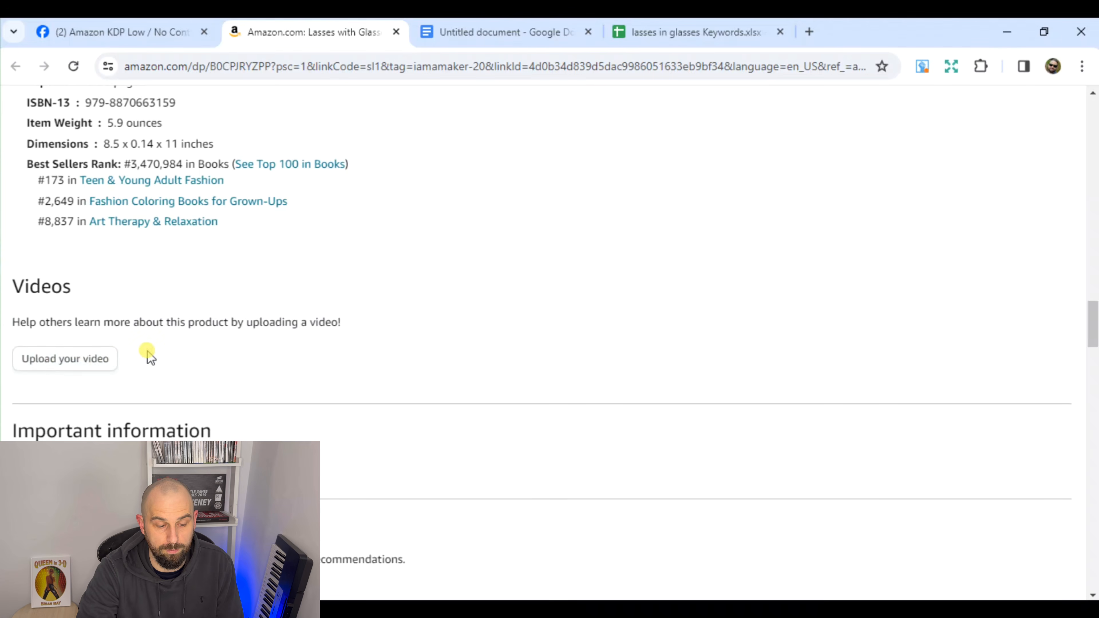
Copy the full book description from the Amazon listing and paste it into the blank Google Docs document
scroll(403, 356, "up", 7)
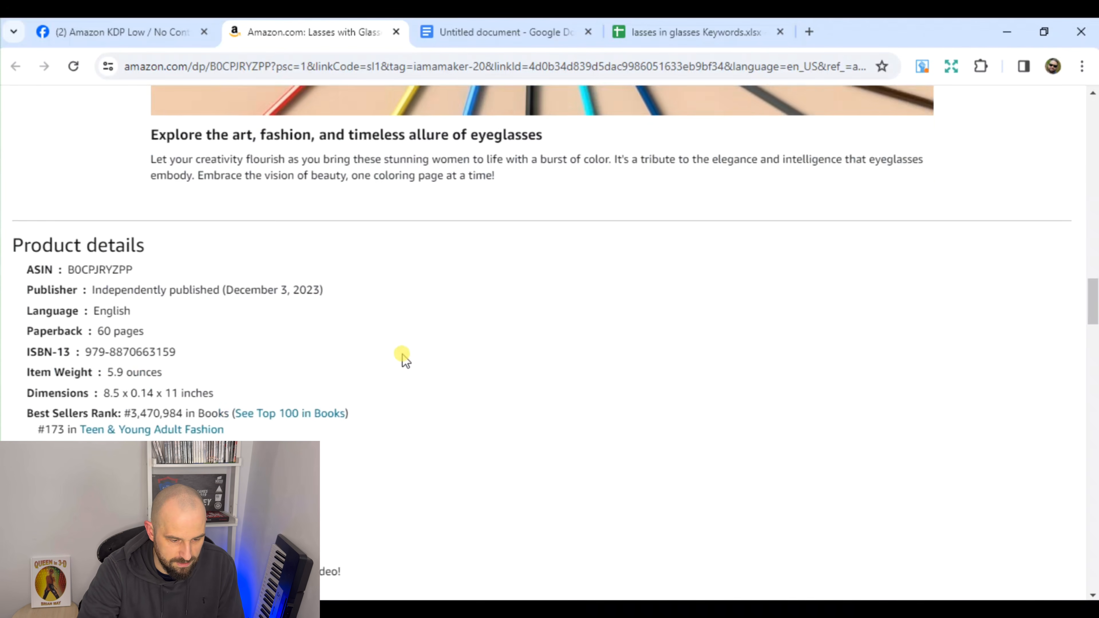
scroll(406, 367, "up", 10)
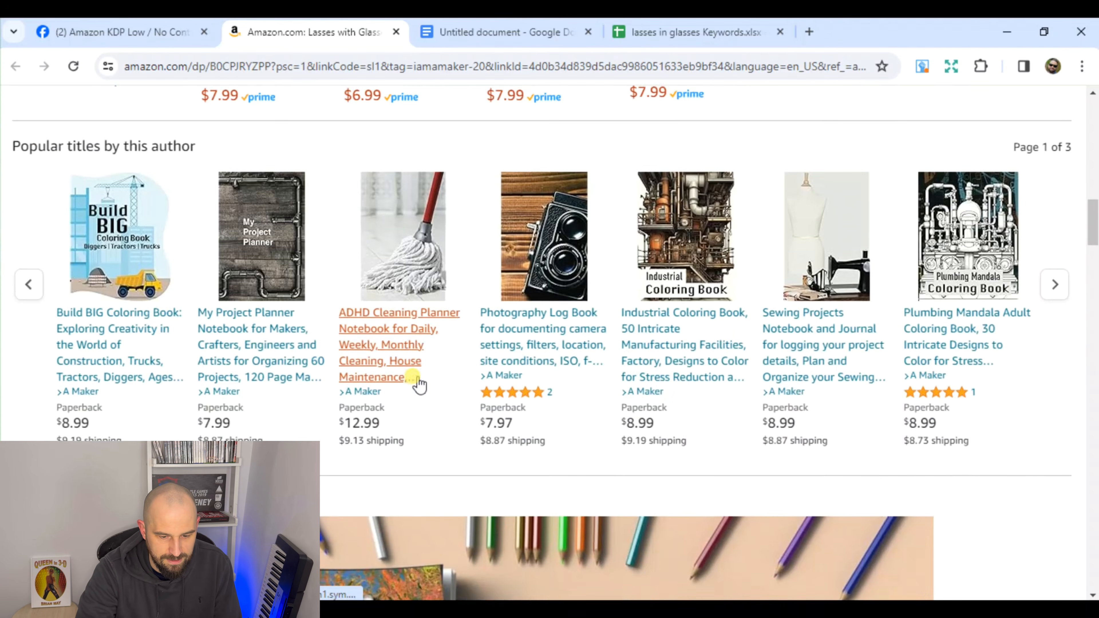
scroll(418, 383, "up", 10)
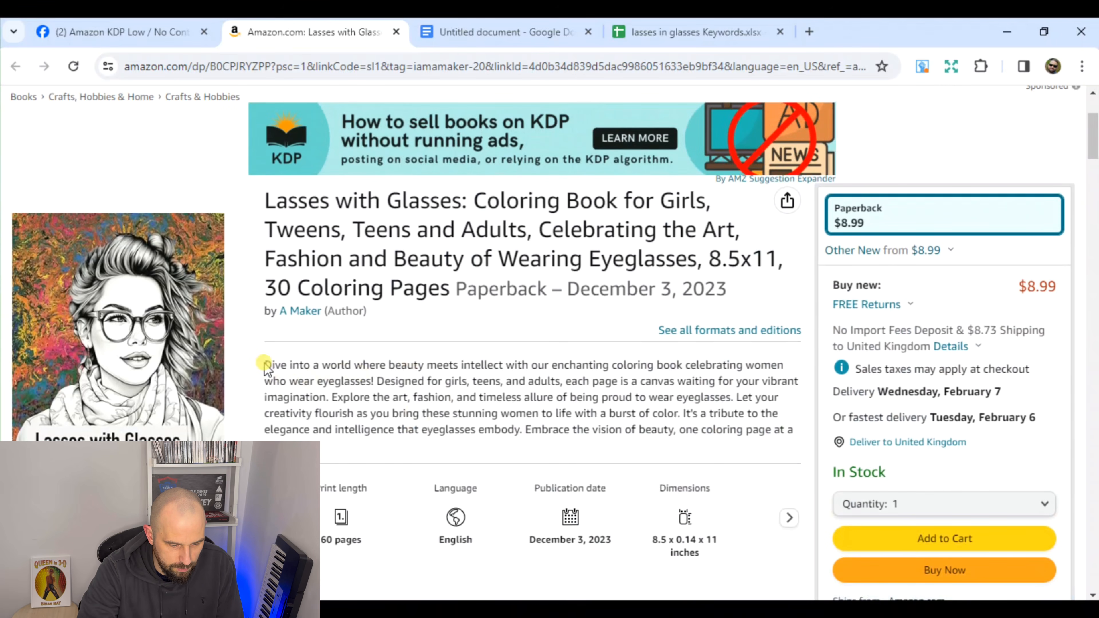
left_click_drag(264, 364, 296, 436)
key("ctrl+c")
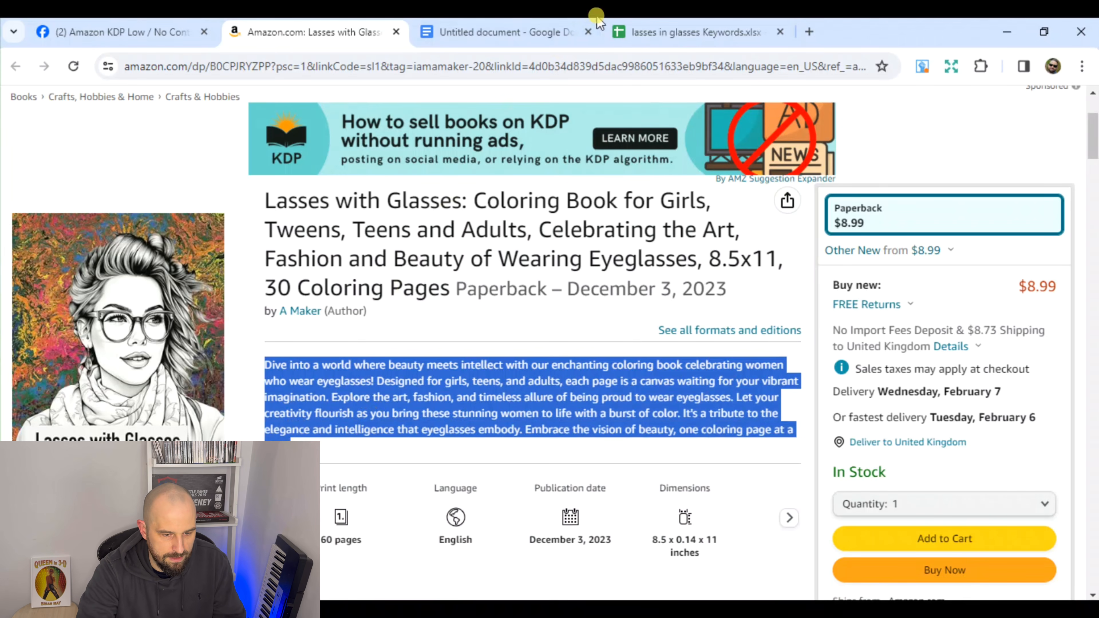
left_click(529, 37)
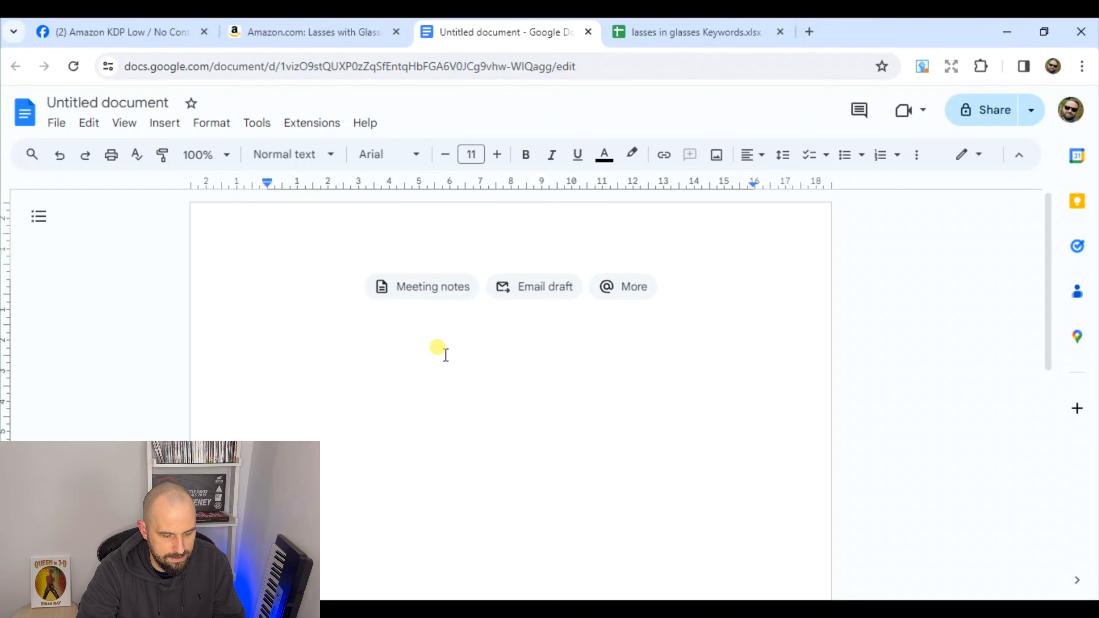
right_click(281, 296)
left_click(356, 389)
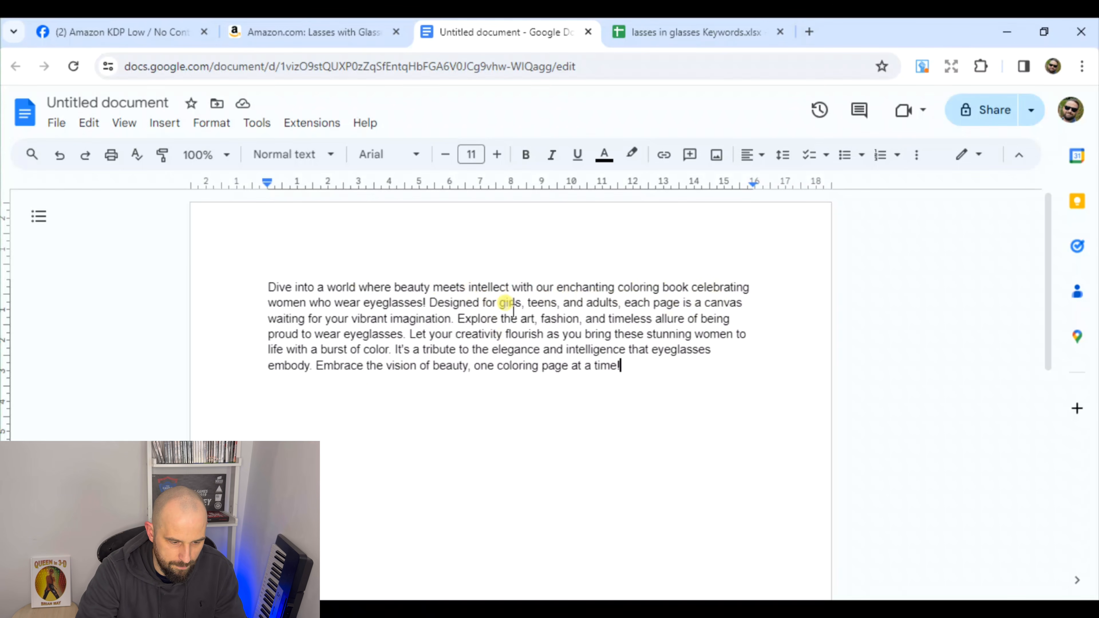
Highlight the words "women" and "eyeglasses" in yellow in the second line of the description
left_click_drag(268, 303, 302, 308)
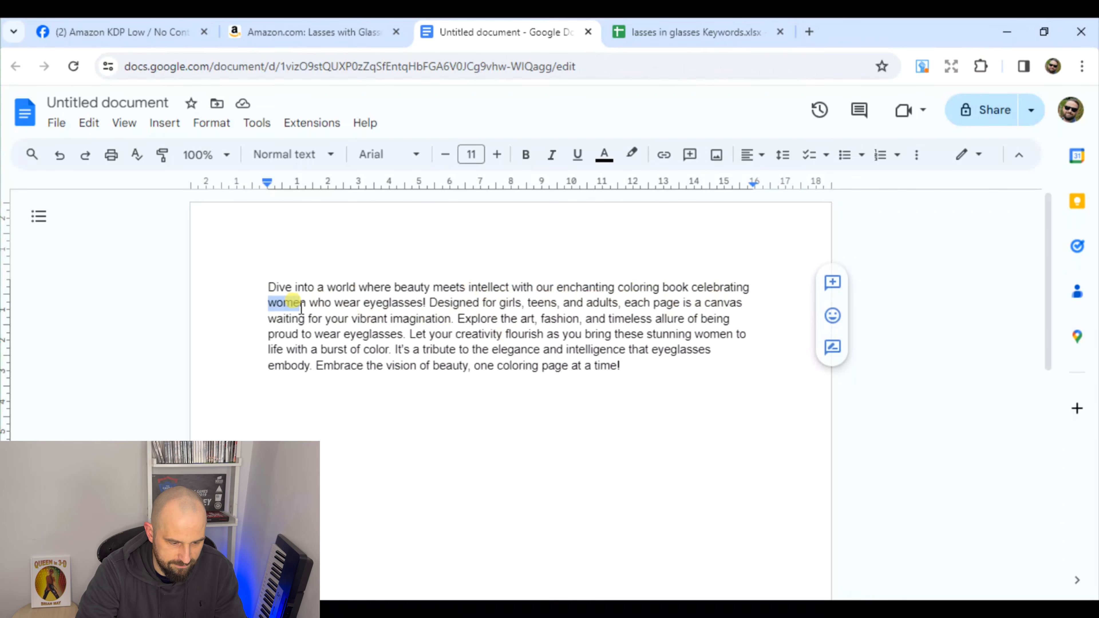
left_click(631, 155)
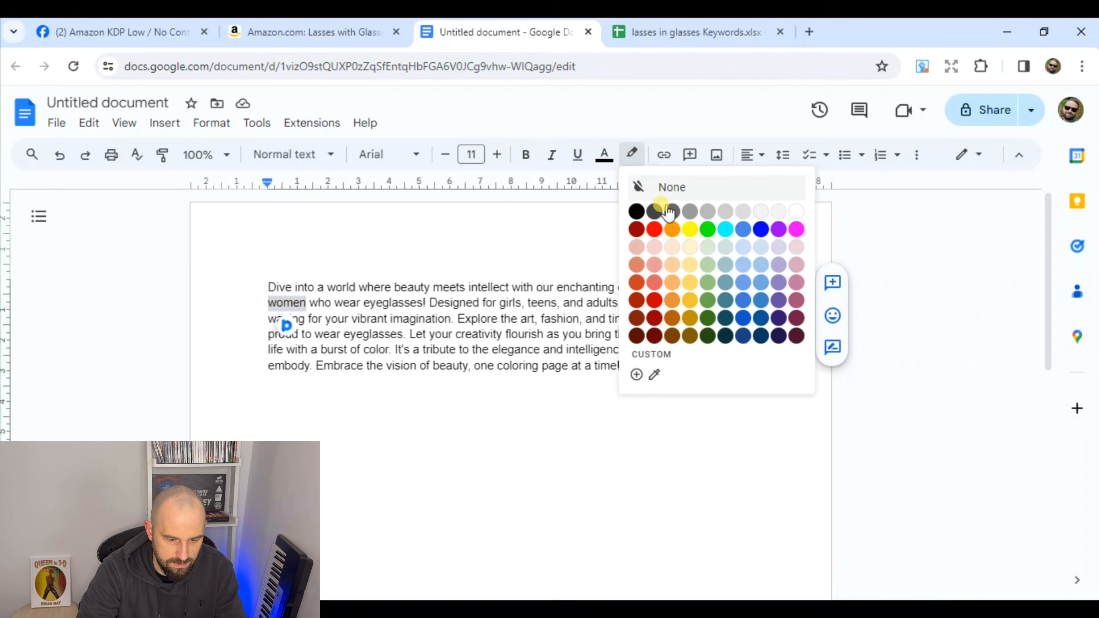
left_click(689, 238)
left_click(489, 465)
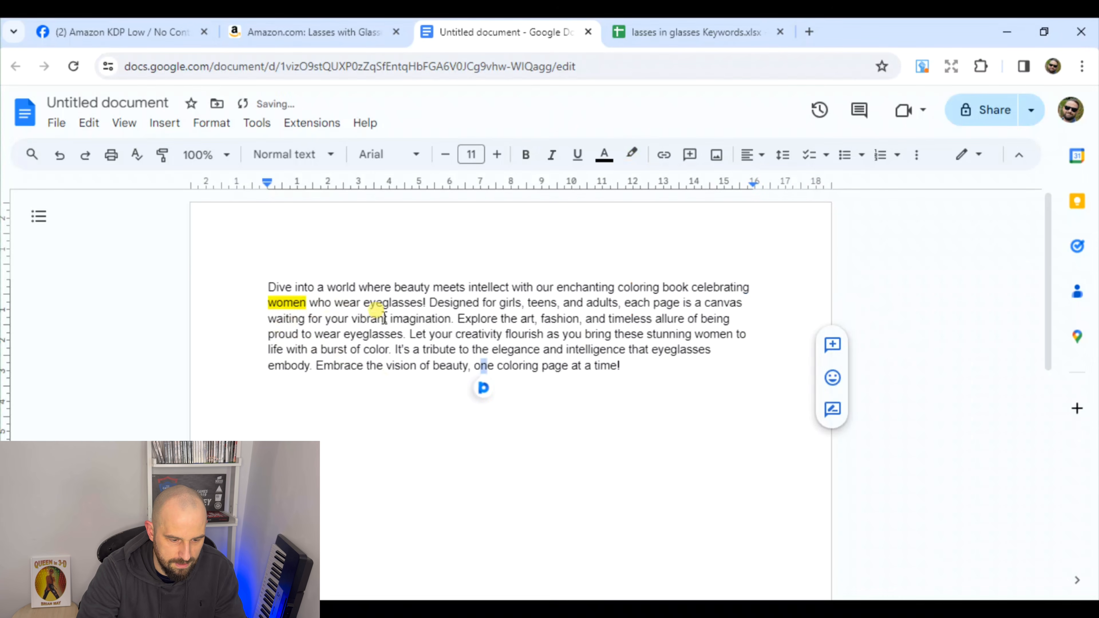
left_click_drag(363, 305, 418, 306)
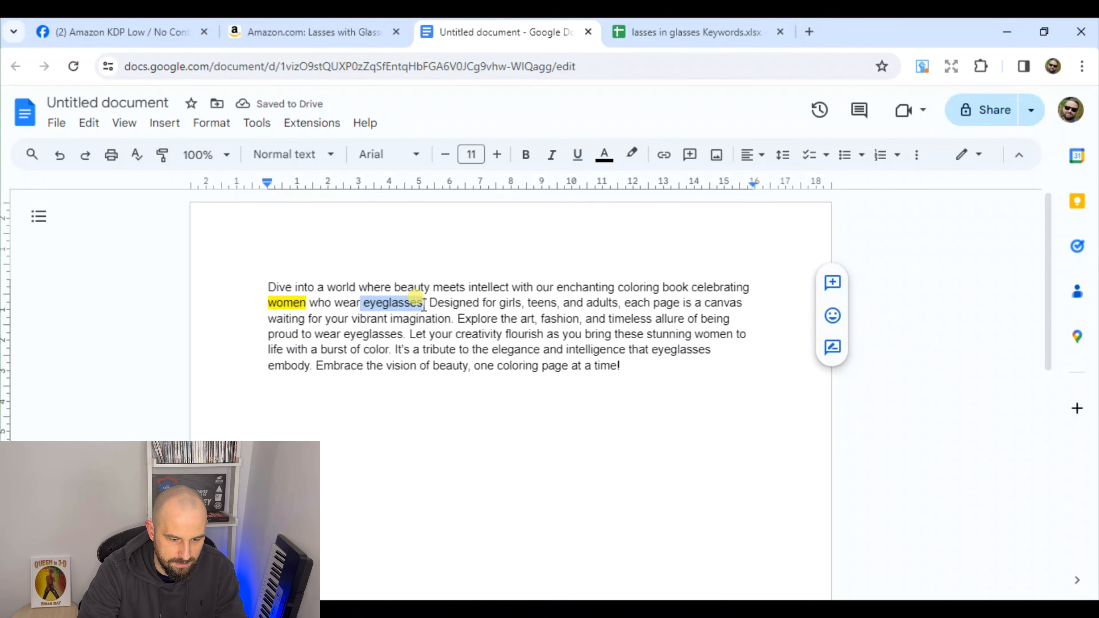
left_click(631, 155)
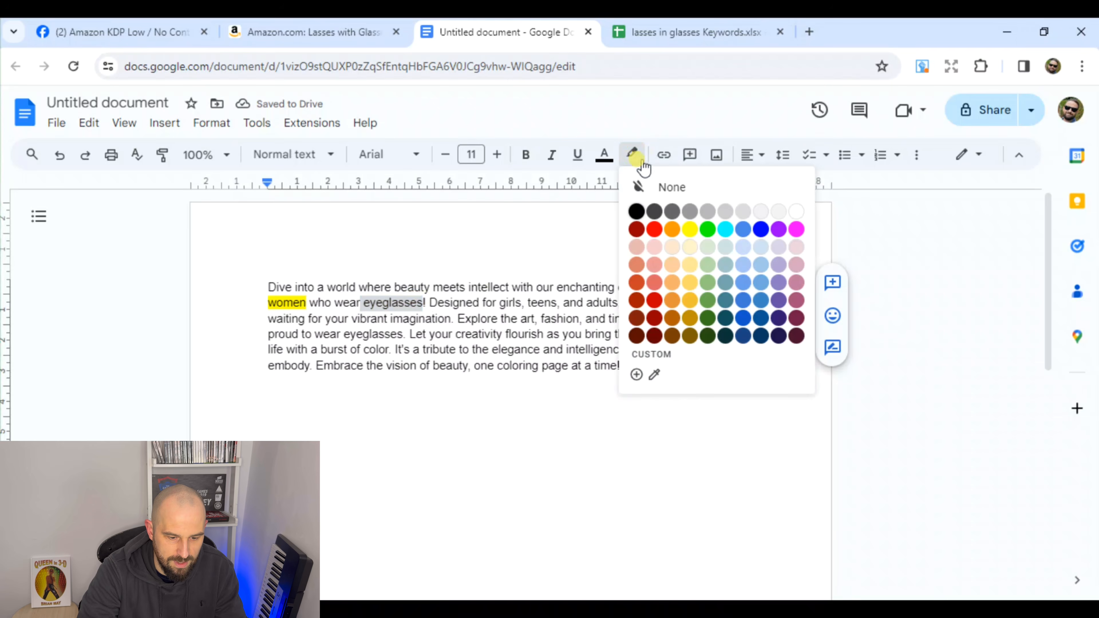
left_click(691, 230)
left_click(510, 366)
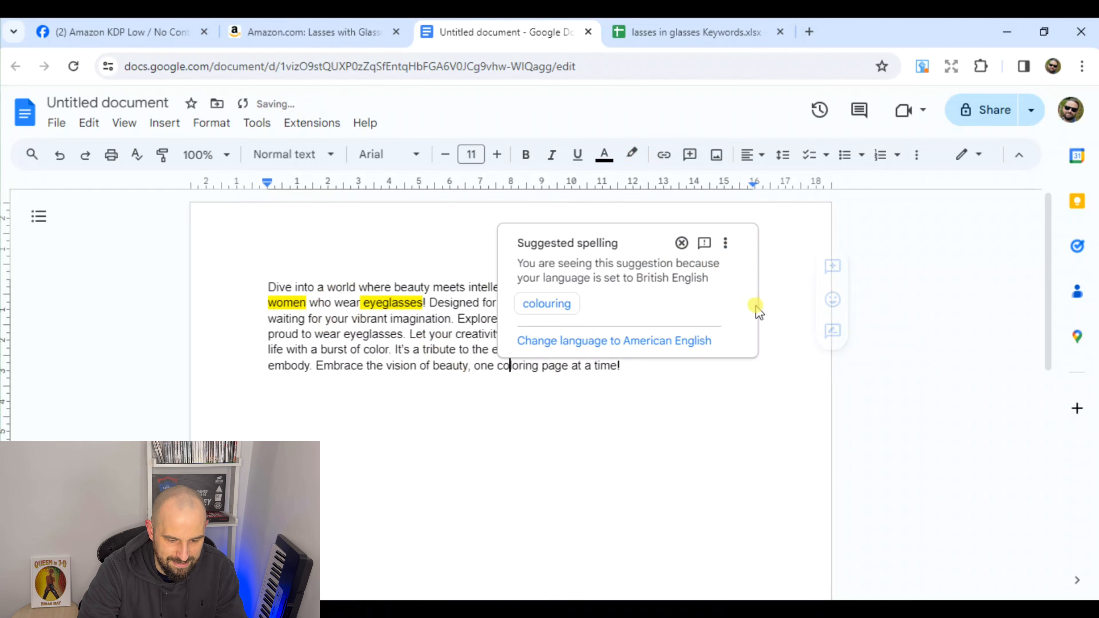
left_click(655, 414)
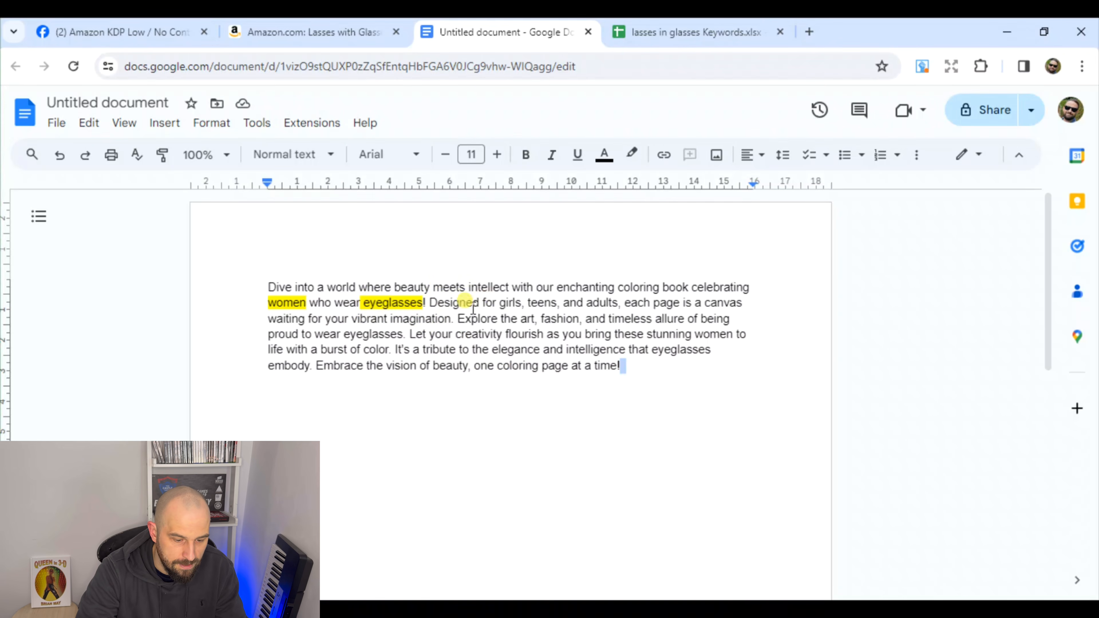
Highlight the phrases "girls, teens, and adults," and "art, fashion" in yellow in the description
left_click_drag(500, 303, 624, 302)
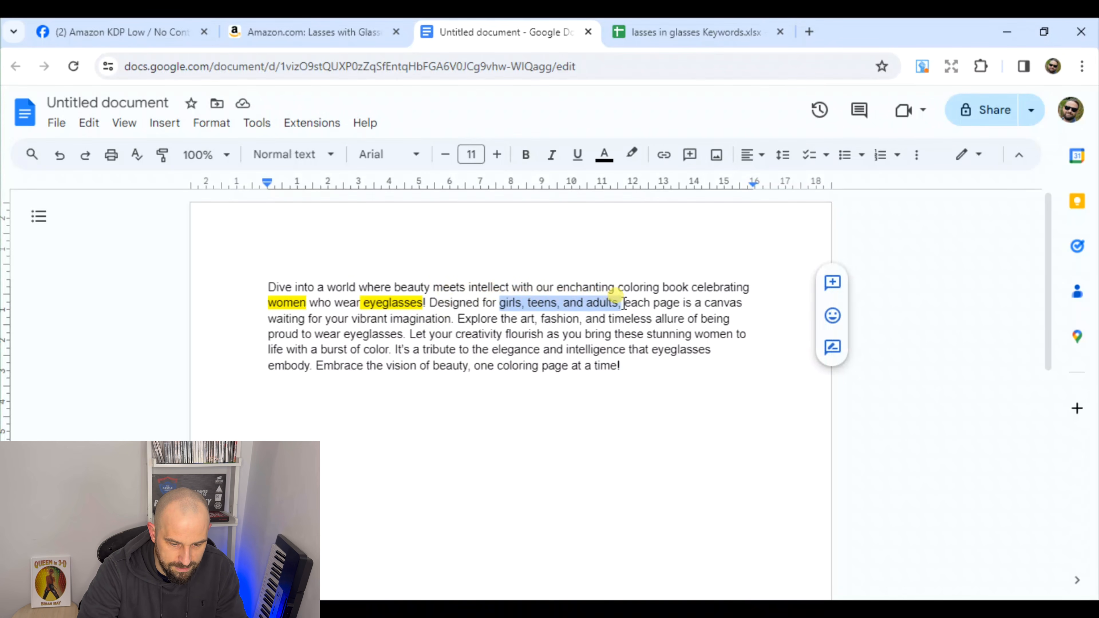
left_click(632, 154)
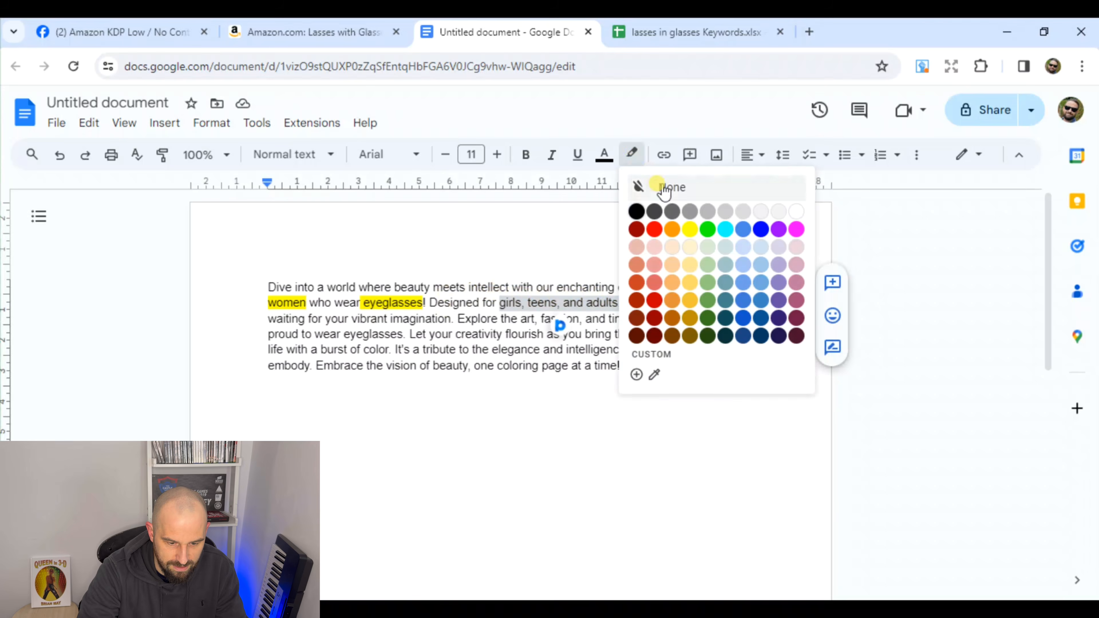
left_click(687, 228)
left_click(575, 439)
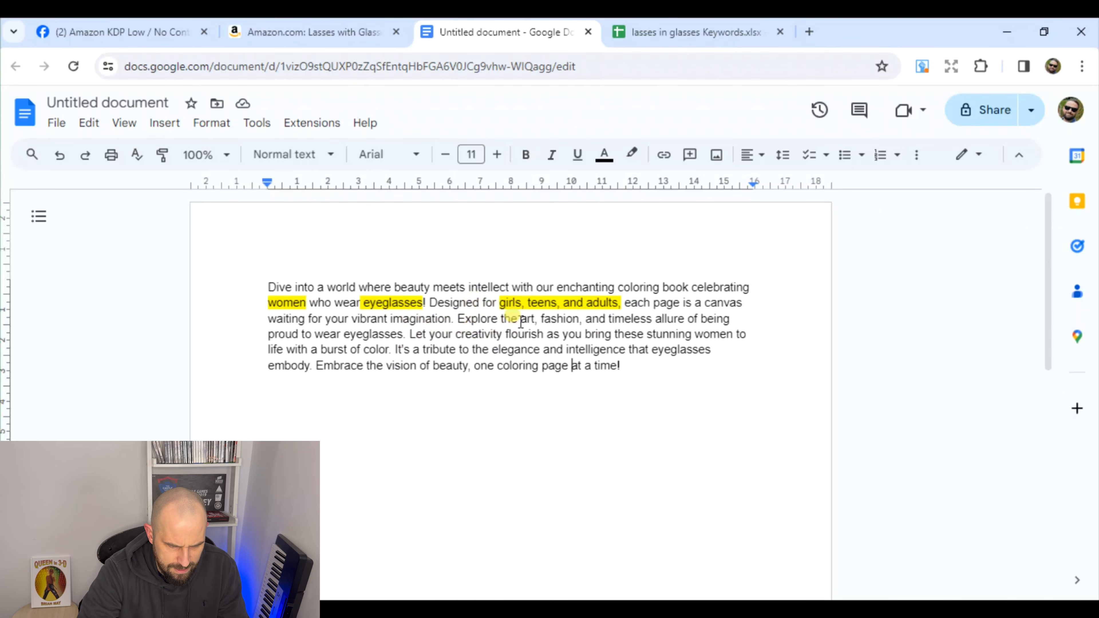
left_click_drag(521, 322, 570, 320)
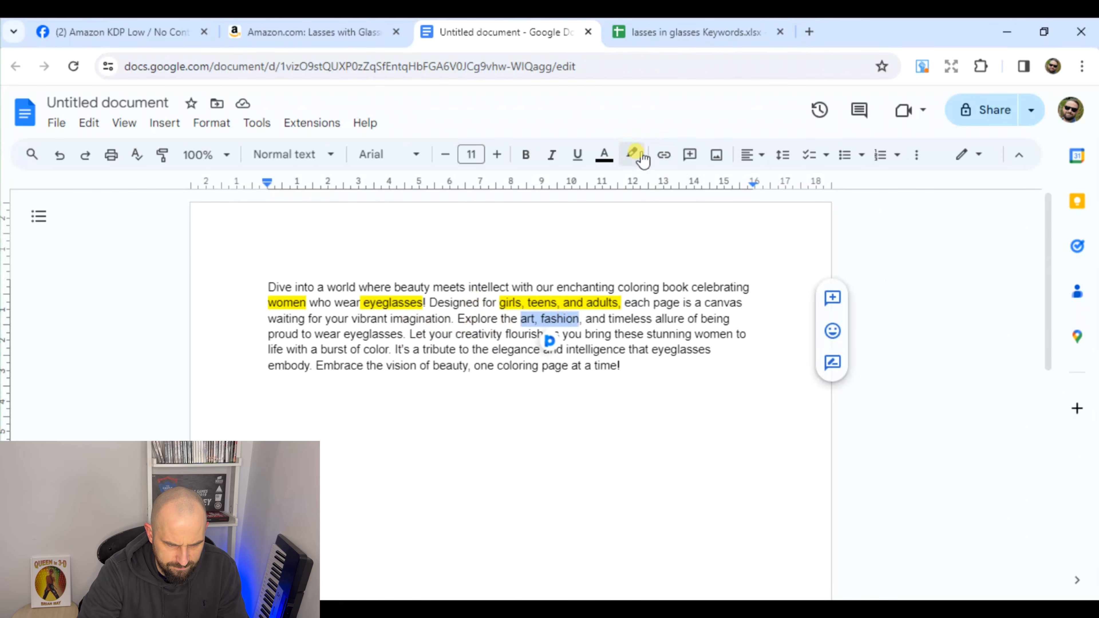
left_click(631, 154)
left_click(690, 230)
left_click(561, 366)
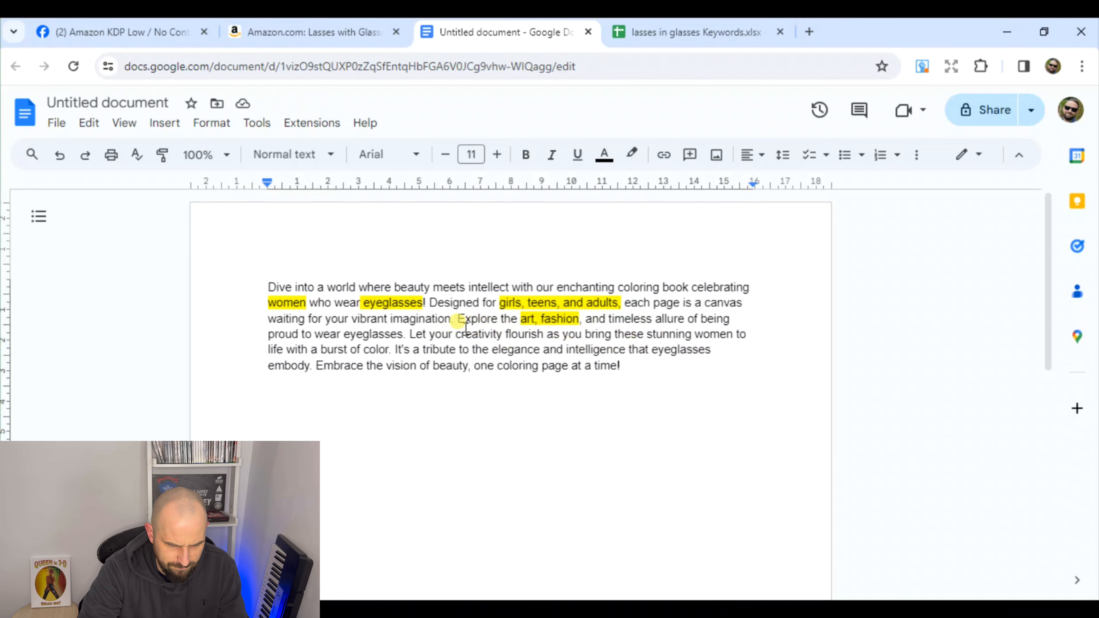
Highlight the word "creativity" and the phrase "coloring page" in yellow in the description
left_click_drag(478, 330, 501, 331)
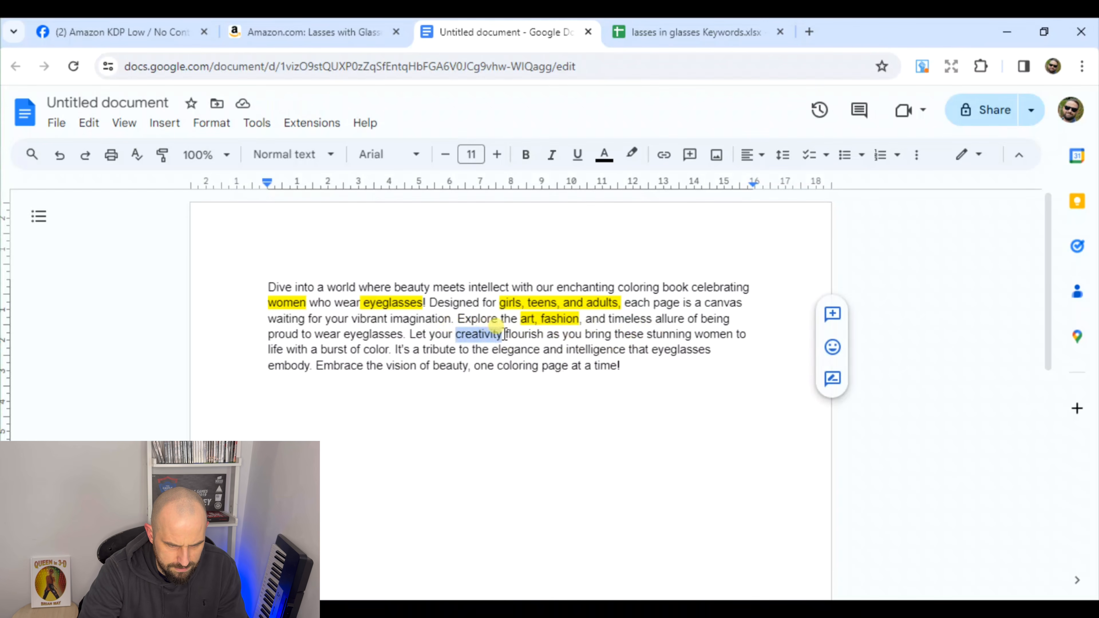
left_click(631, 154)
left_click(684, 238)
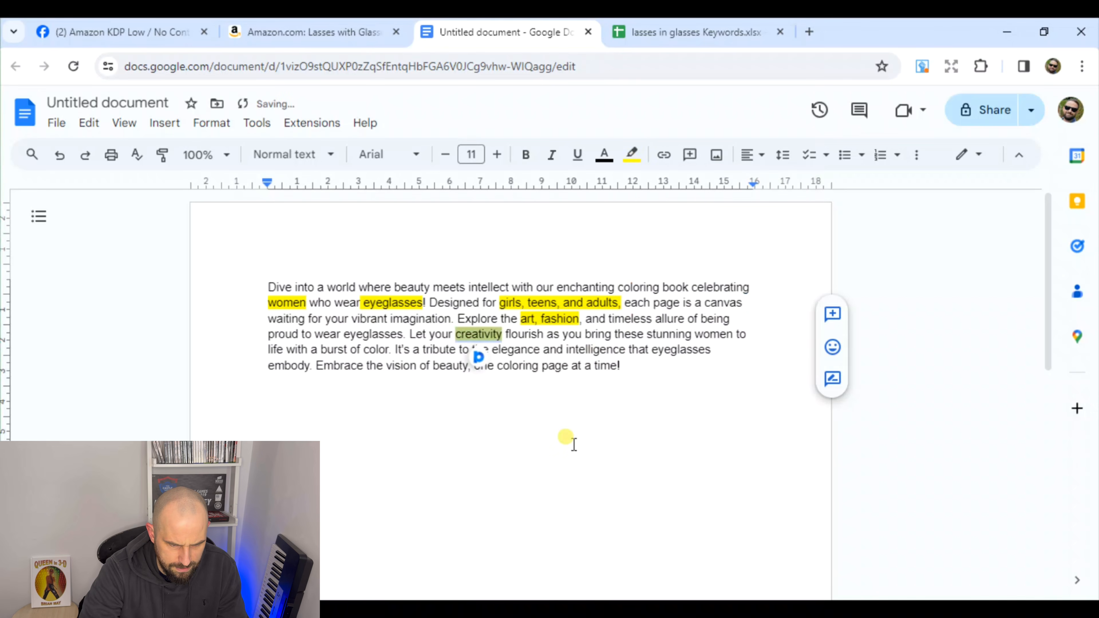
left_click(574, 444)
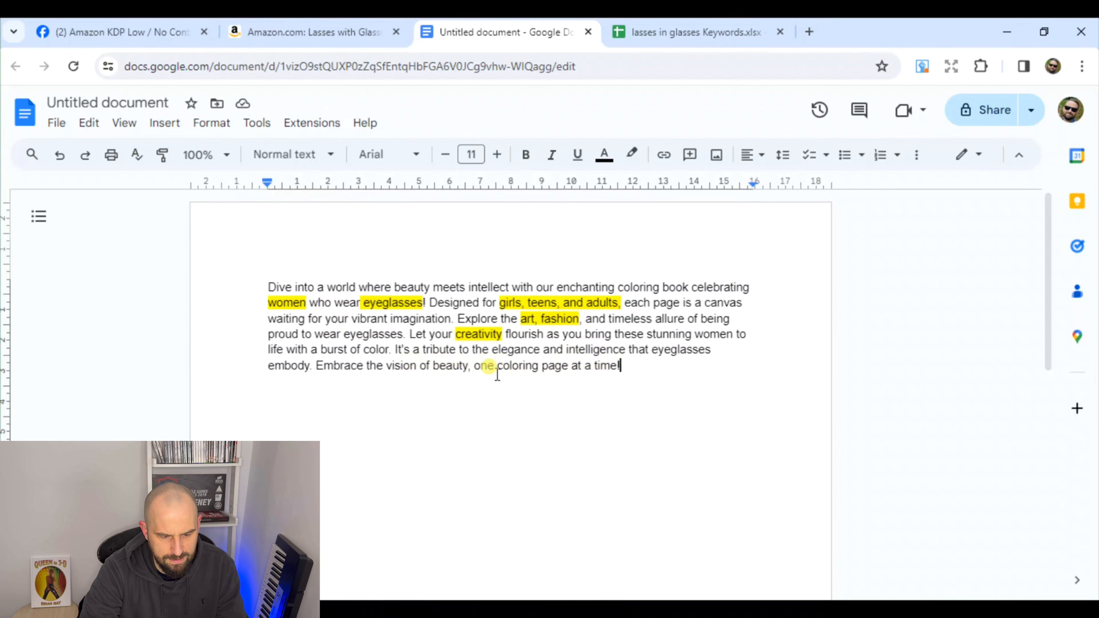
left_click_drag(498, 366, 567, 366)
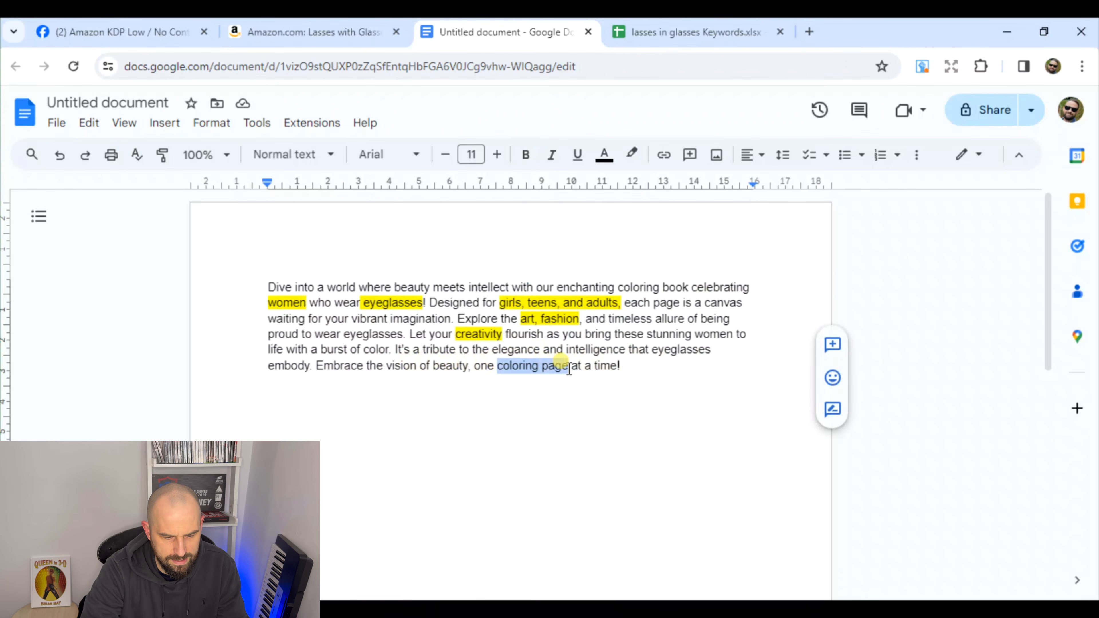
left_click(632, 154)
left_click(693, 228)
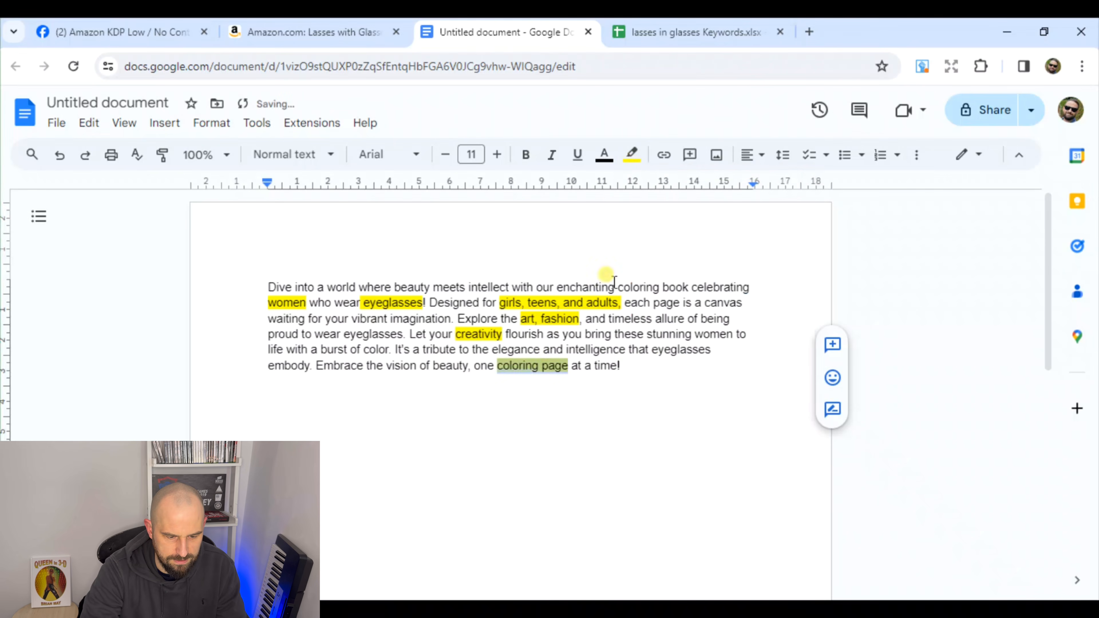
left_click(501, 371)
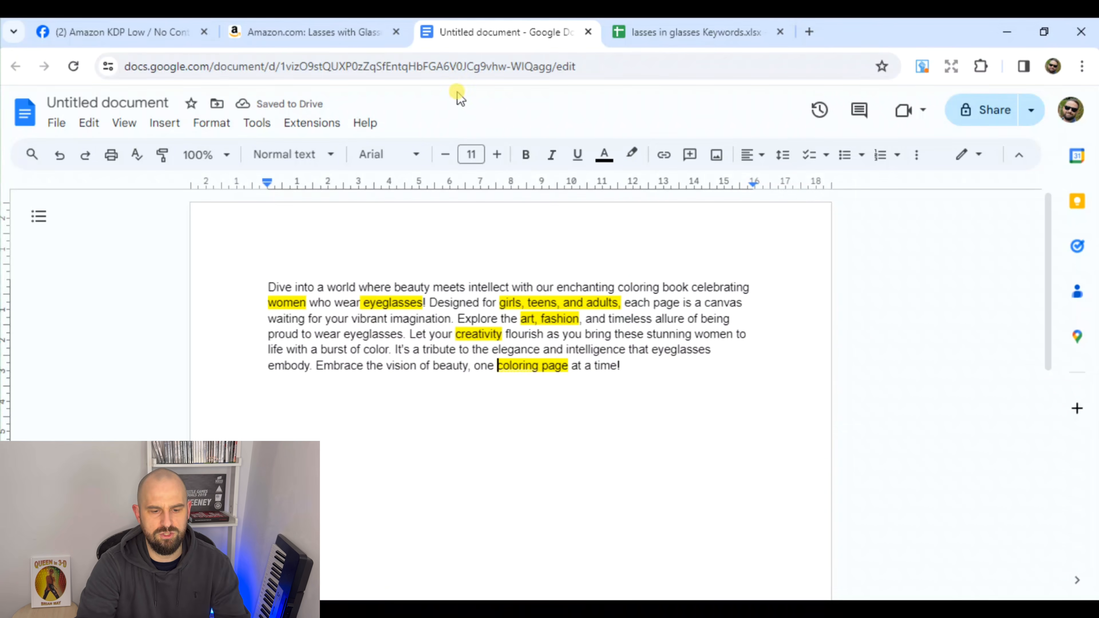
View the lasses in glasses Keywords spreadsheet, and switch to Publisher Rocket to set up a keyword search for Books
left_click(710, 34)
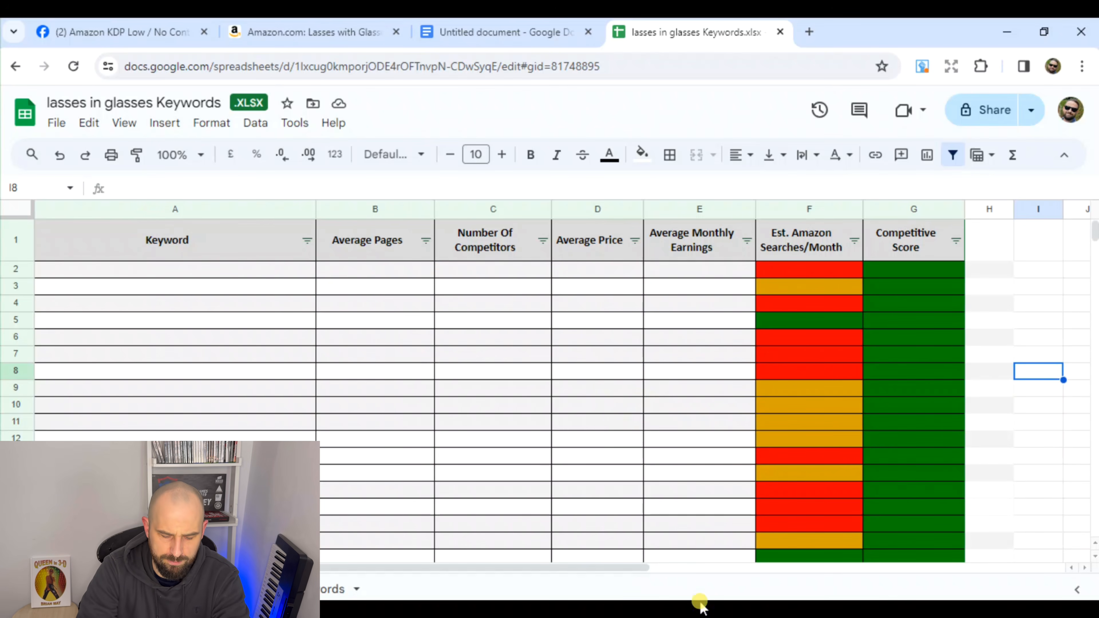
left_click(660, 609)
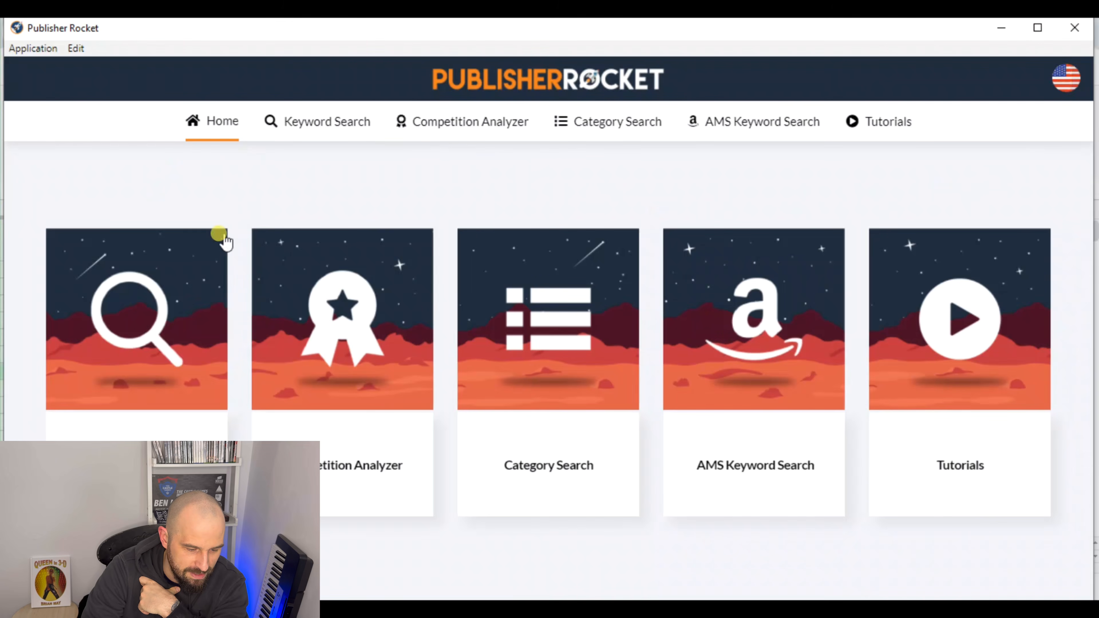
left_click(115, 391)
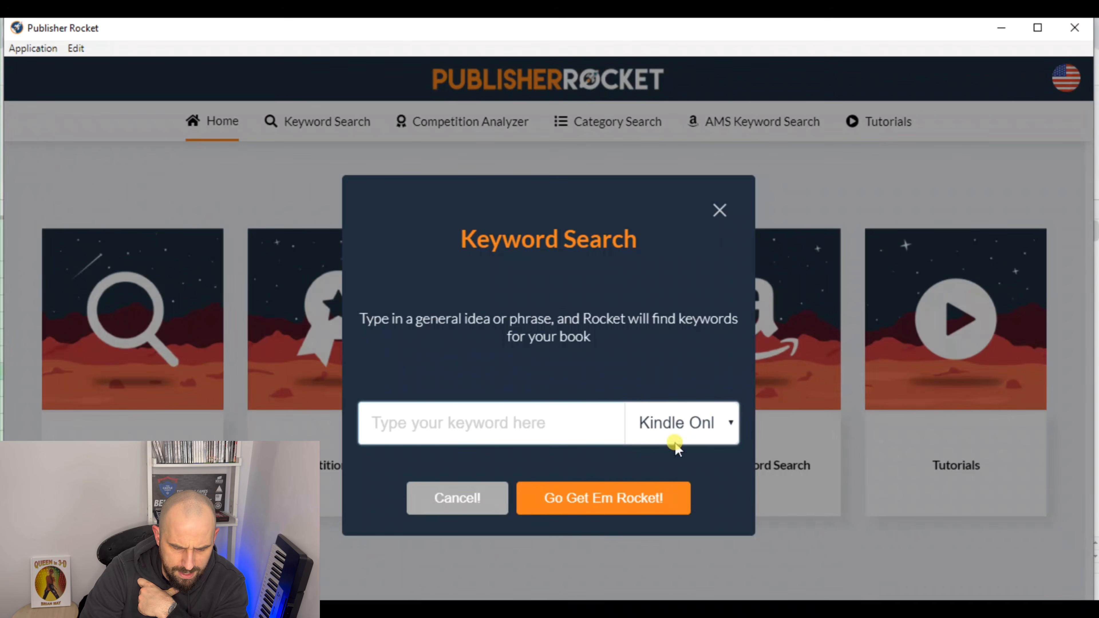
left_click(731, 429)
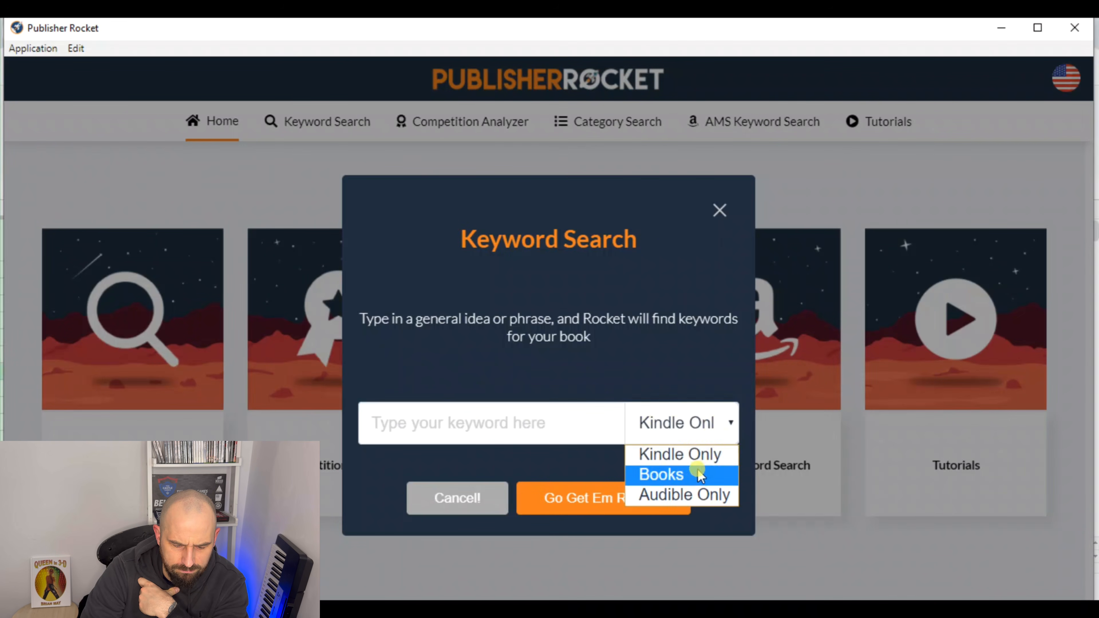
left_click(694, 472)
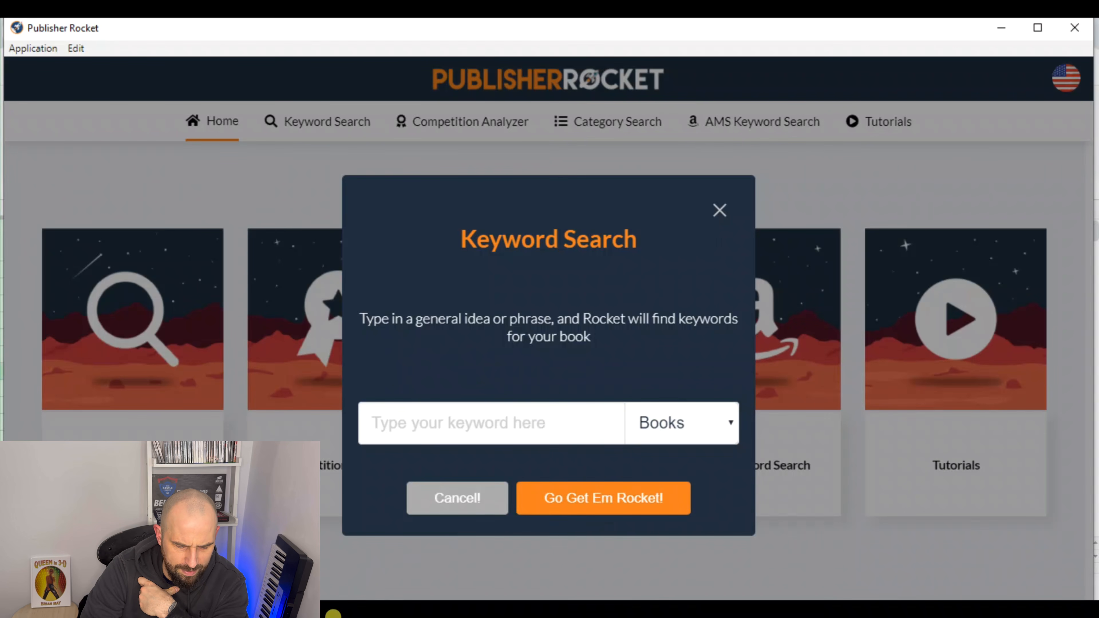
Recheck the highlighted words in the Google Docs document and run the Publisher Rocket keyword search for "coloring book for girls"
left_click(334, 612)
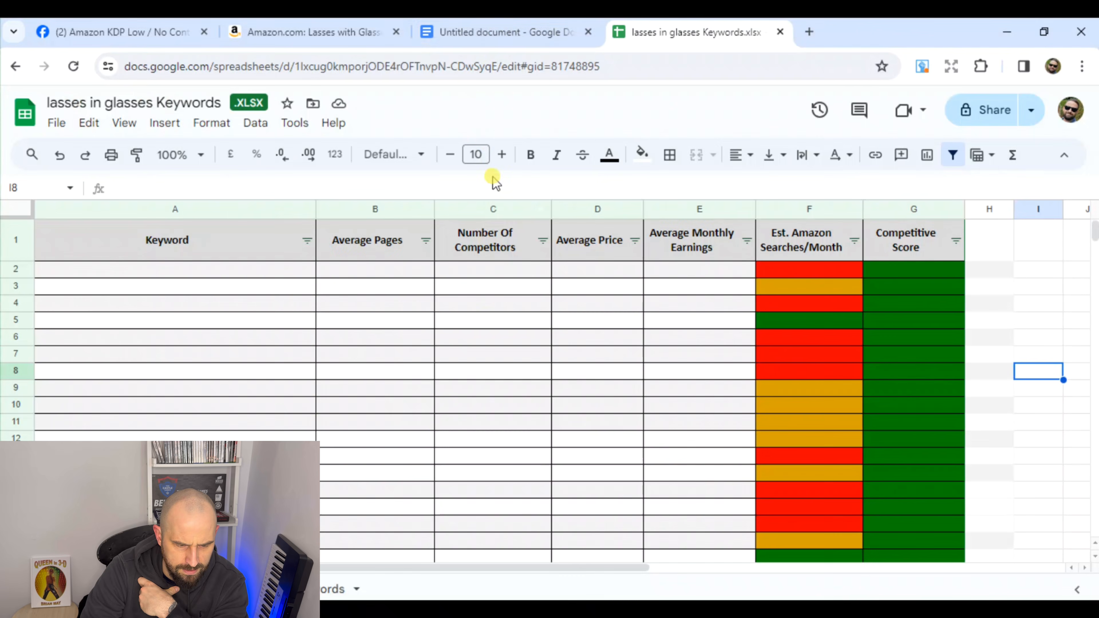
left_click(503, 42)
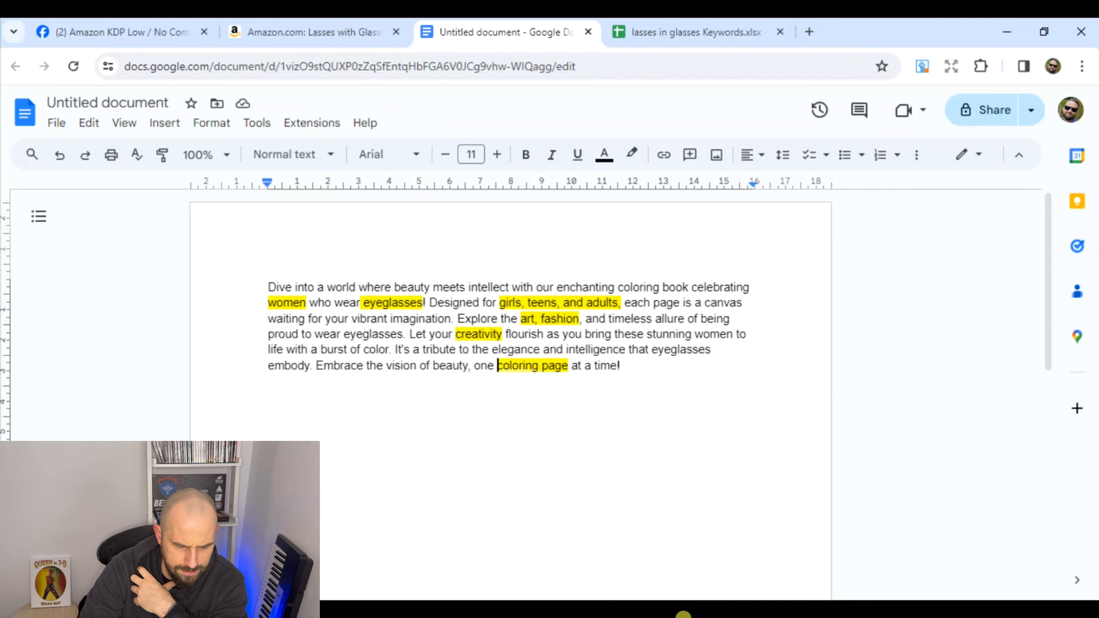
mouse_move(683, 613)
left_click(672, 578)
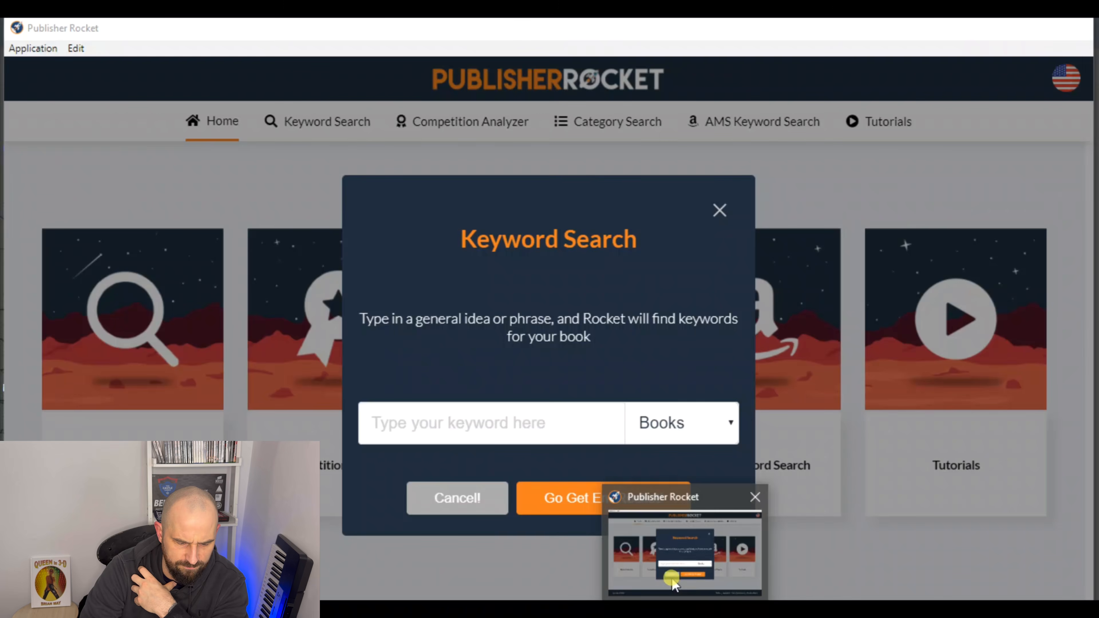
left_click(514, 423)
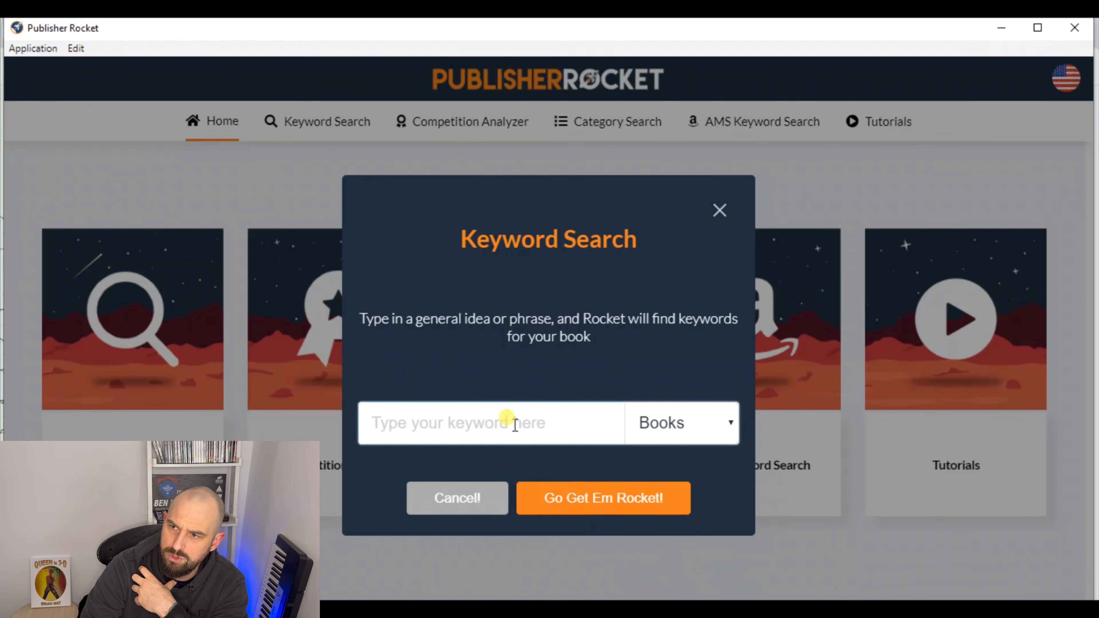
type("coloring book for girls")
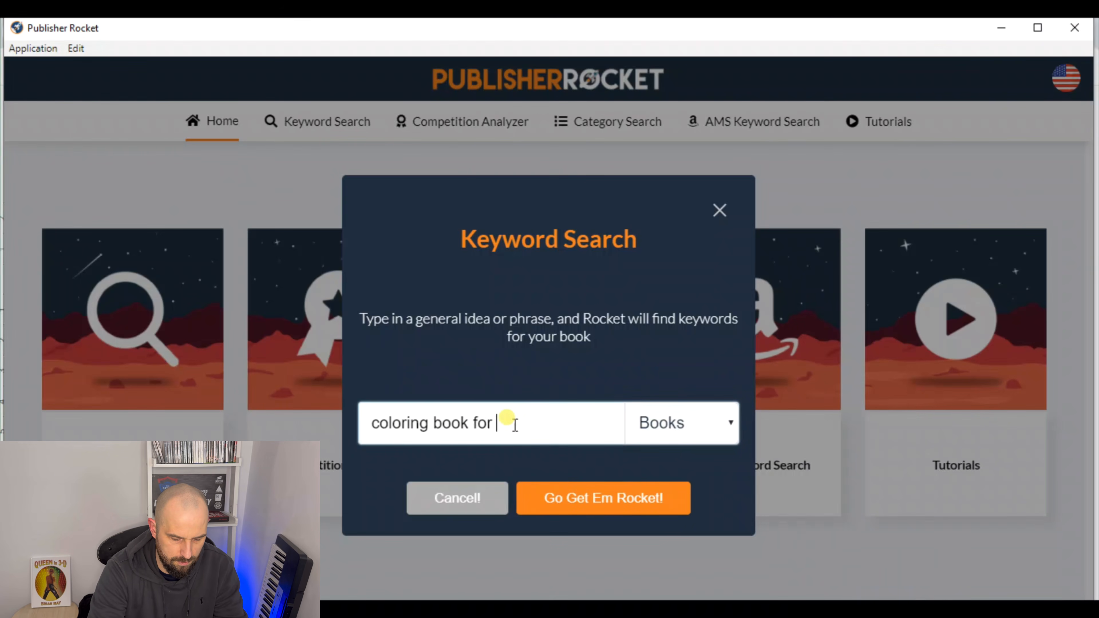
left_click(567, 497)
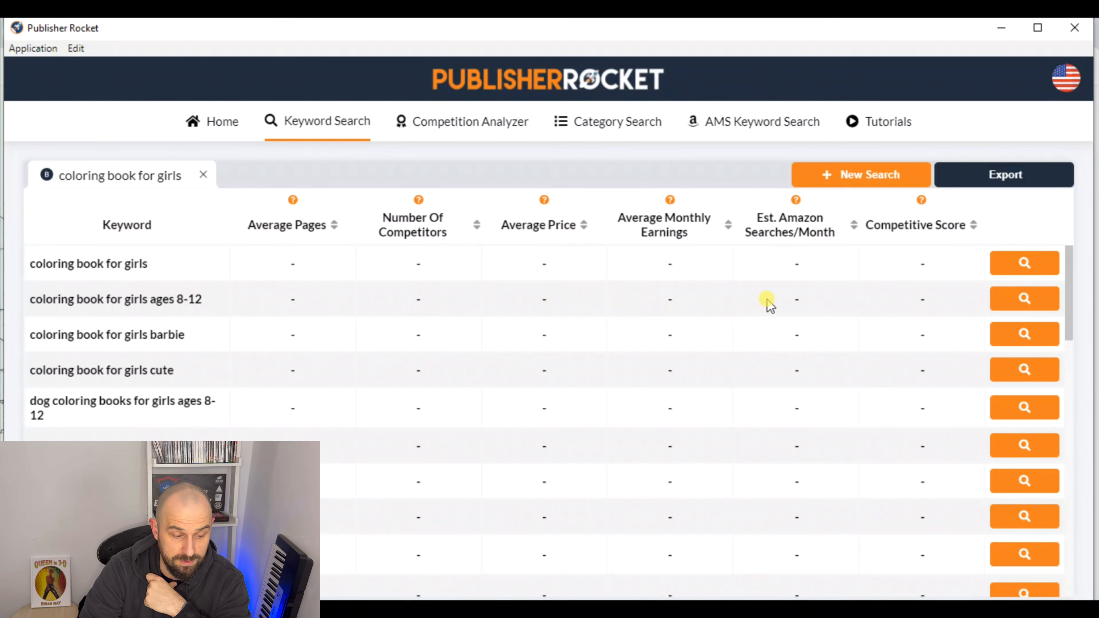
Load the market data for the first nine suggested keywords, from "coloring book for girls" to "101 kawaii anime girls coloring book"
left_click(1023, 265)
left_click(1028, 306)
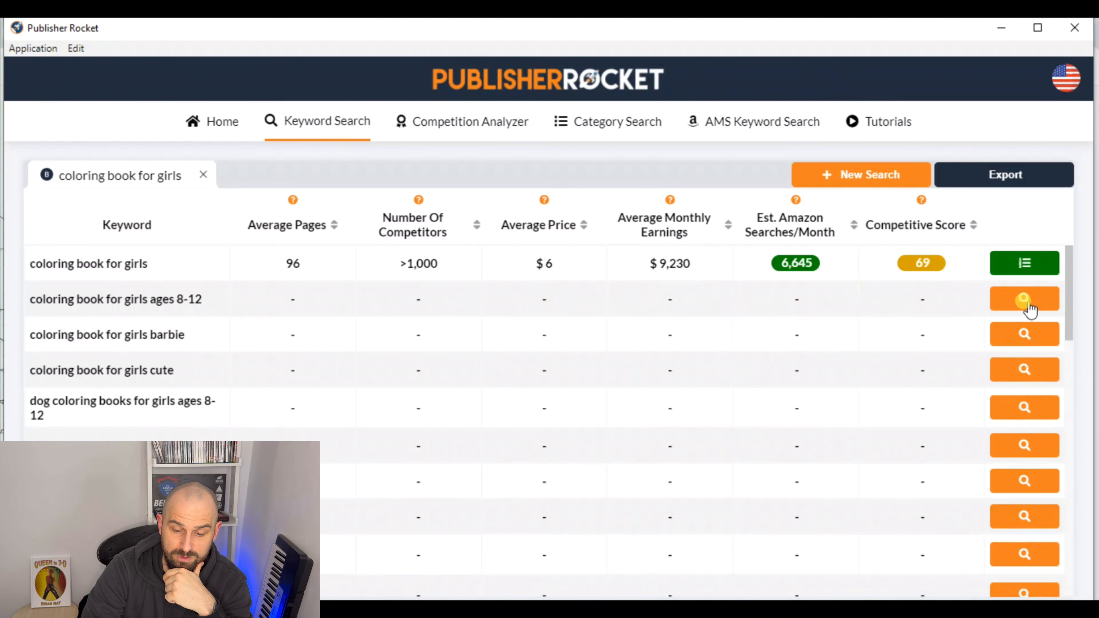
left_click(1027, 346)
left_click(1025, 375)
left_click(1022, 411)
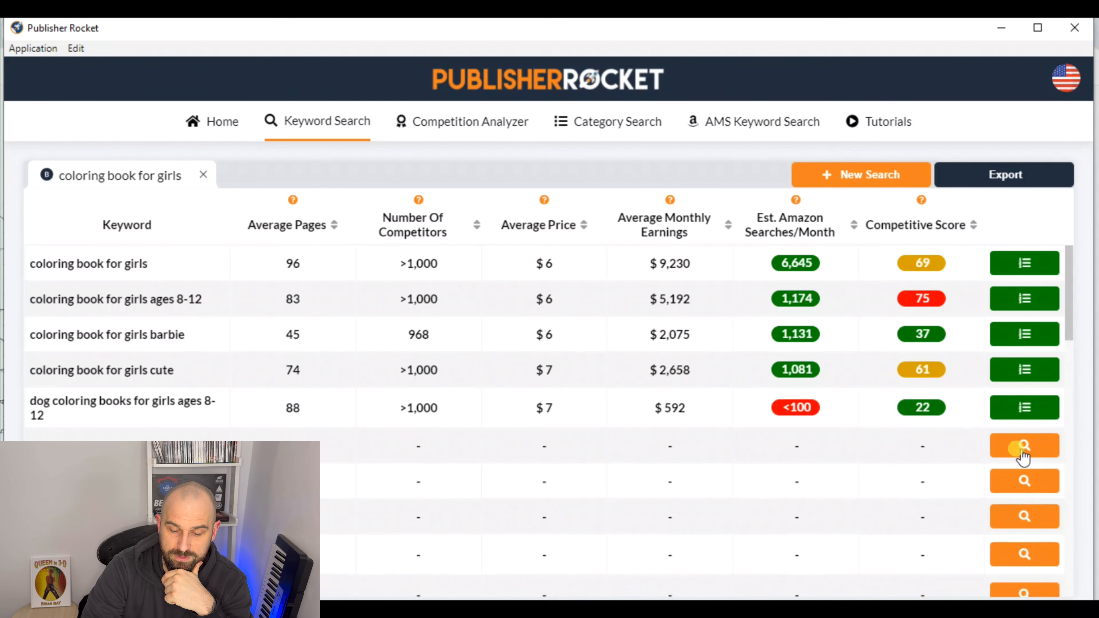
left_click(1022, 448)
left_click(1023, 481)
left_click(1024, 517)
left_click(1026, 555)
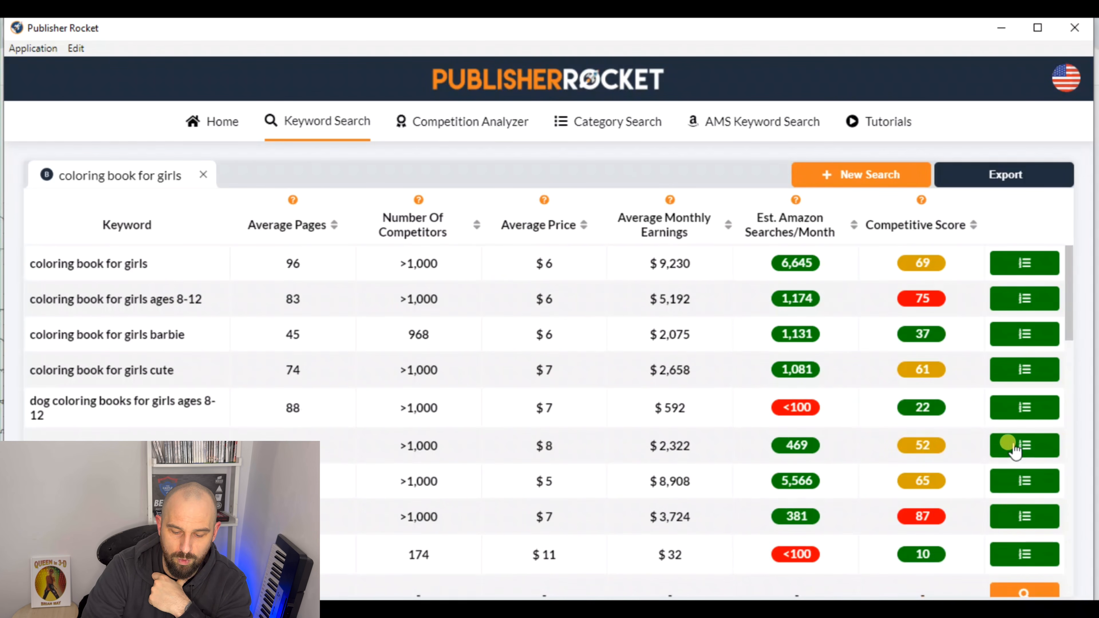
Load the market data for the keywords from "horses coloring book for girls ages 8-12" to "inspirational coloring book for girls"
scroll(1026, 456, "down", 3)
left_click(1026, 455)
left_click(1026, 474)
left_click(1026, 513)
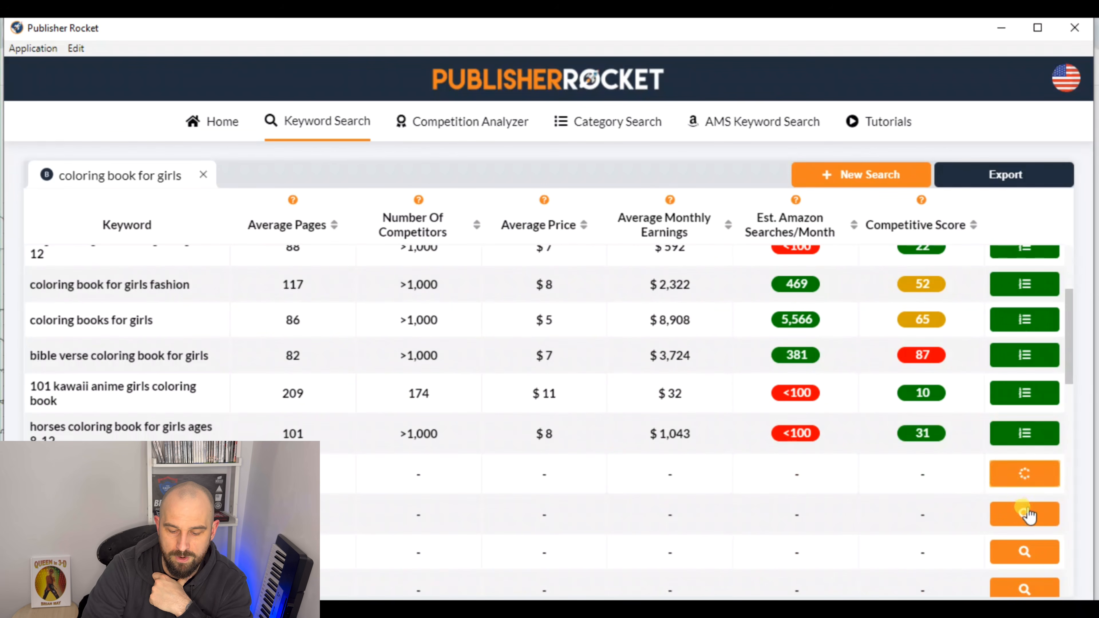
left_click(1026, 553)
scroll(1031, 494, "down", 3)
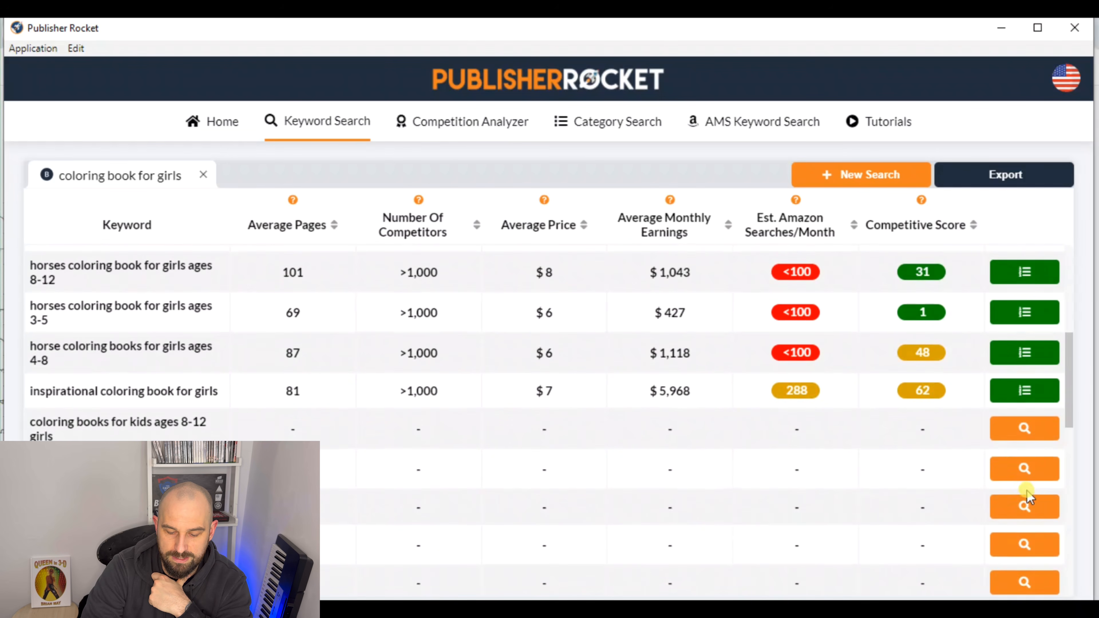
Load the market data for the keywords from "coloring books for kids ages 8-12 girls" to "little mermaid coloring books for girls"
left_click(1018, 441)
left_click(1025, 468)
left_click(1023, 506)
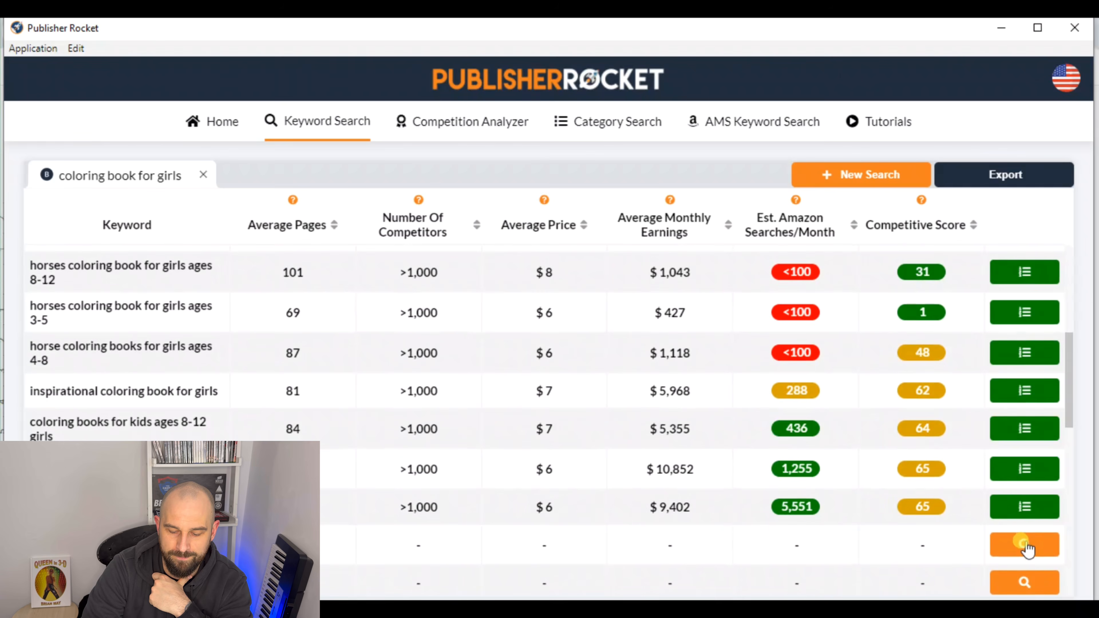
left_click(1023, 544)
scroll(1019, 470, "down", 3)
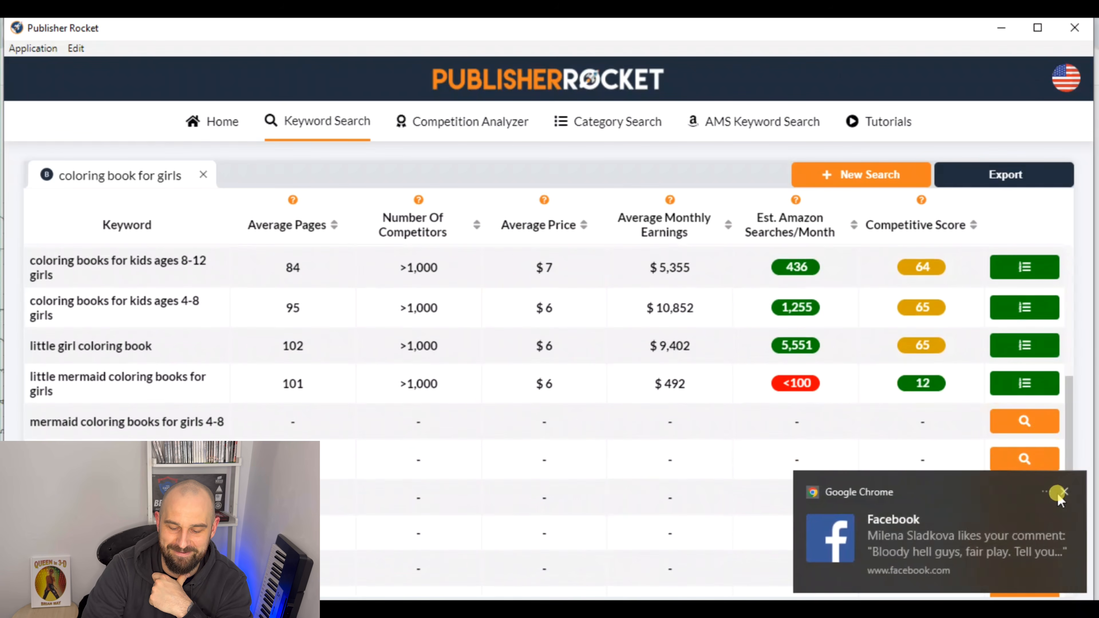
Dismiss the Facebook notification and load the market data from "mermaid coloring books for girls 4-8" to "coloring book for girls princess"
left_click(1059, 494)
left_click(1036, 423)
left_click(1025, 459)
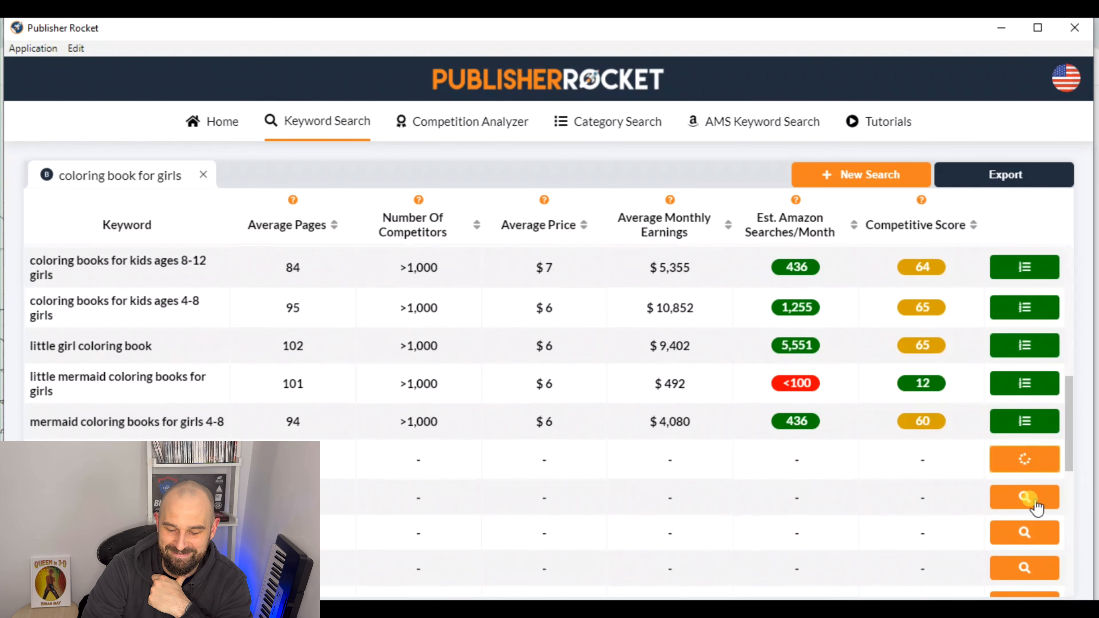
left_click(1024, 498)
left_click(1022, 534)
left_click(1023, 565)
scroll(1032, 416, "down", 1)
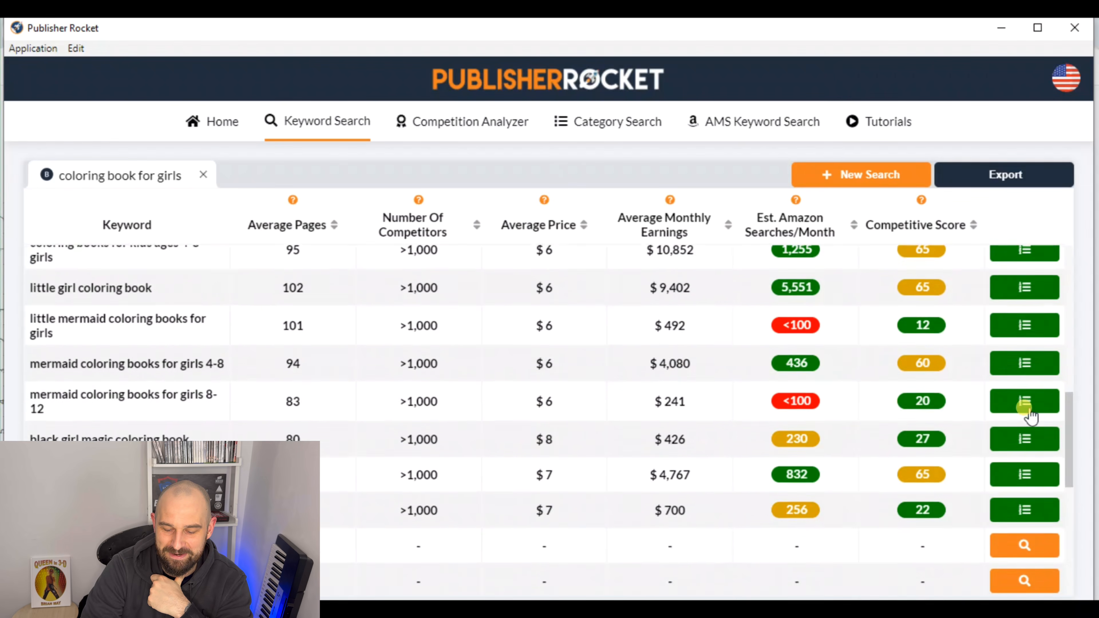
Load the market data for the keywords from "anime coloring book robot girls" to "bible verse coloring book for teen girls"
scroll(1026, 403, "down", 5)
left_click(1020, 279)
left_click(1025, 315)
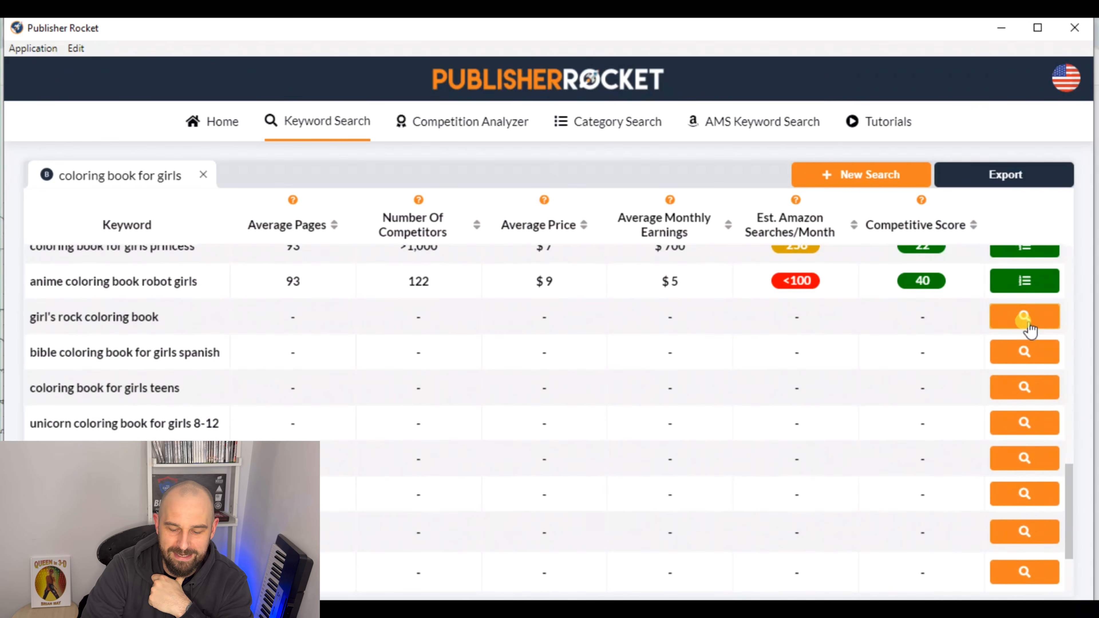
left_click(1022, 354)
left_click(1021, 389)
left_click(1022, 424)
left_click(1029, 473)
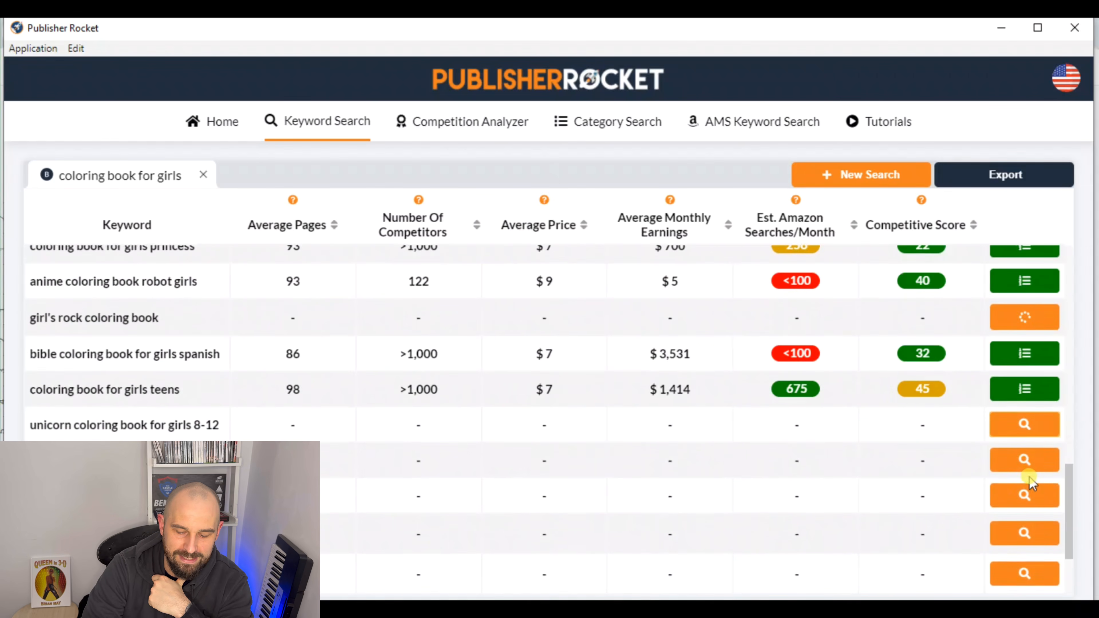
left_click(1024, 494)
left_click(1029, 534)
scroll(1015, 433, "down", 1)
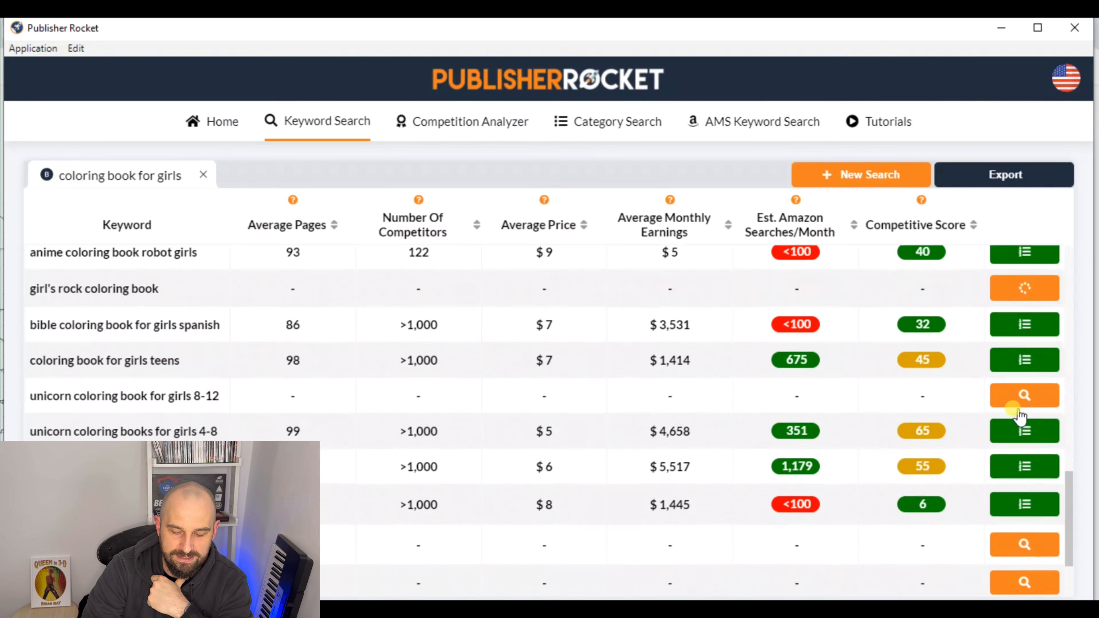
Load the market data from "girls bible verse coloring book ages 8-10" to the end of the list and reload "unicorn coloring book for girls 8-12"
scroll(1020, 425, "down", 2)
left_click(1021, 498)
left_click(1025, 532)
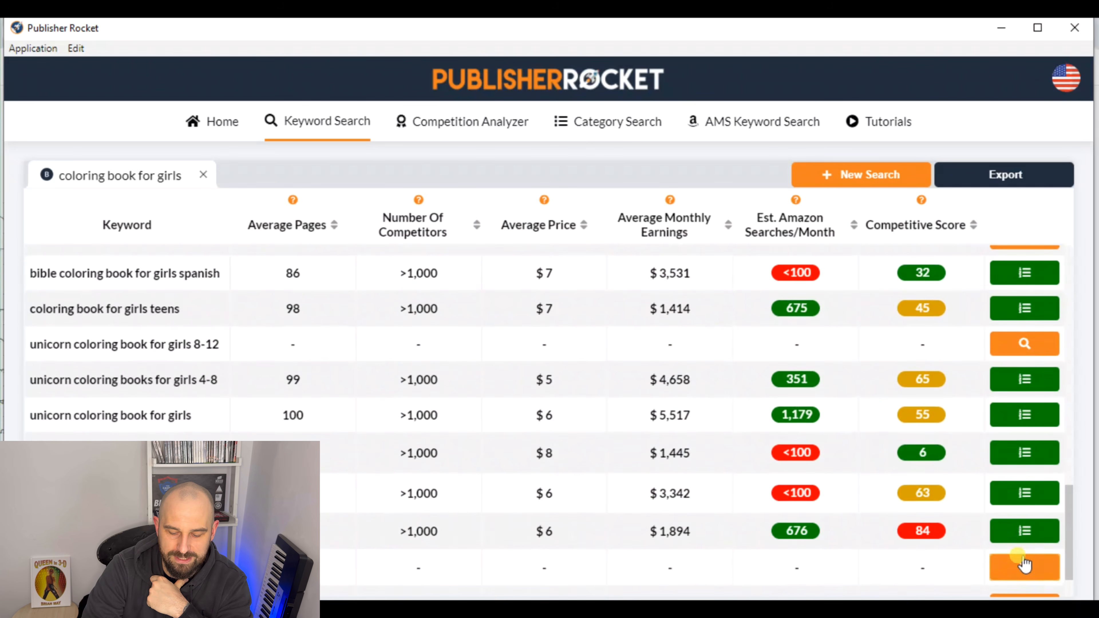
left_click(1024, 562)
scroll(1043, 428, "down", 2)
left_click(1029, 544)
left_click(1028, 584)
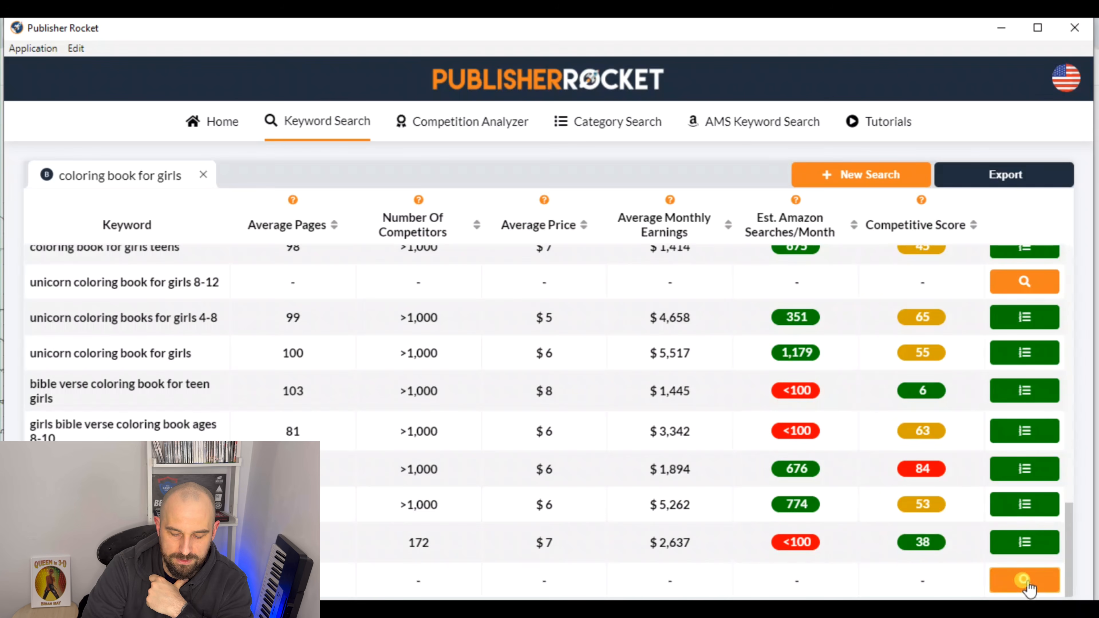
left_click_drag(1064, 569, 1065, 544)
left_click(1024, 282)
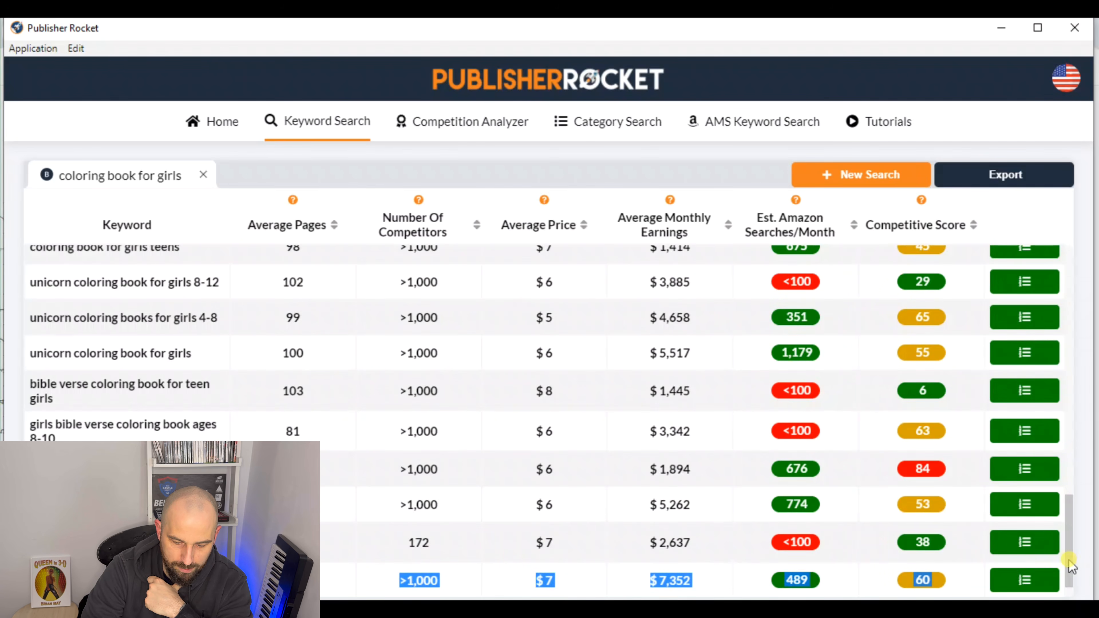
Compare the estimated monthly searches and competitive scores of the first keywords in the list
left_click_drag(1069, 560, 1062, 268)
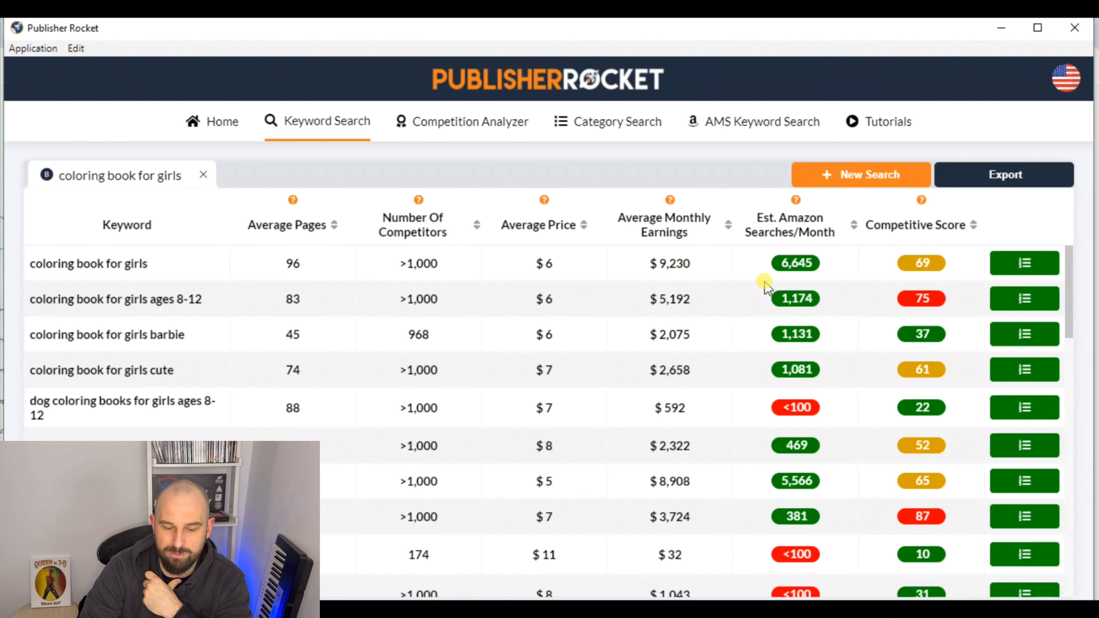
mouse_move(787, 259)
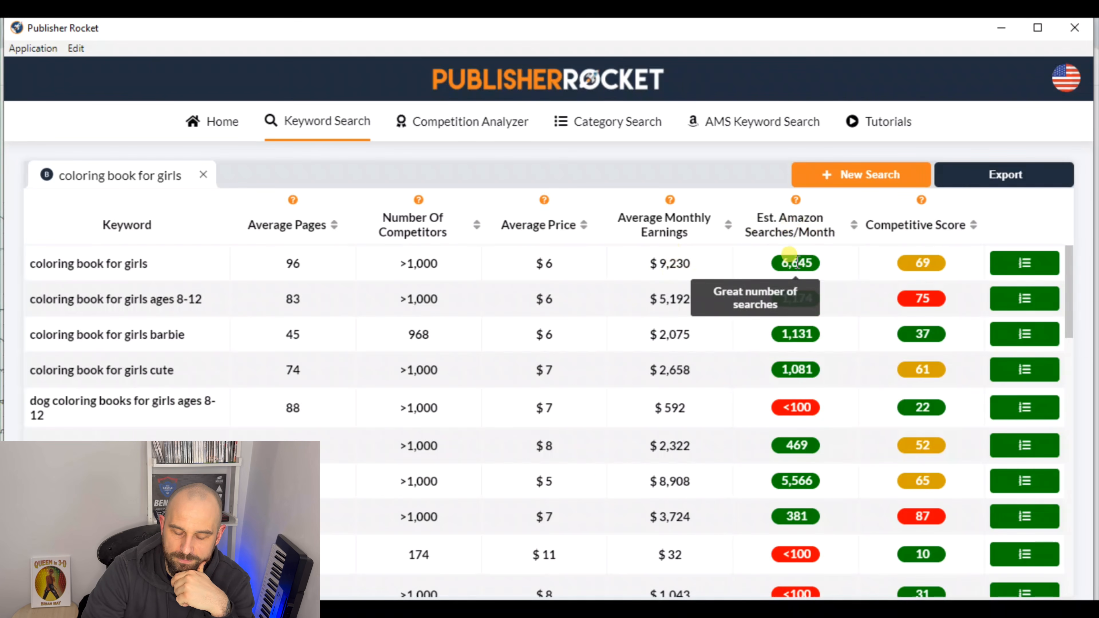
mouse_move(924, 265)
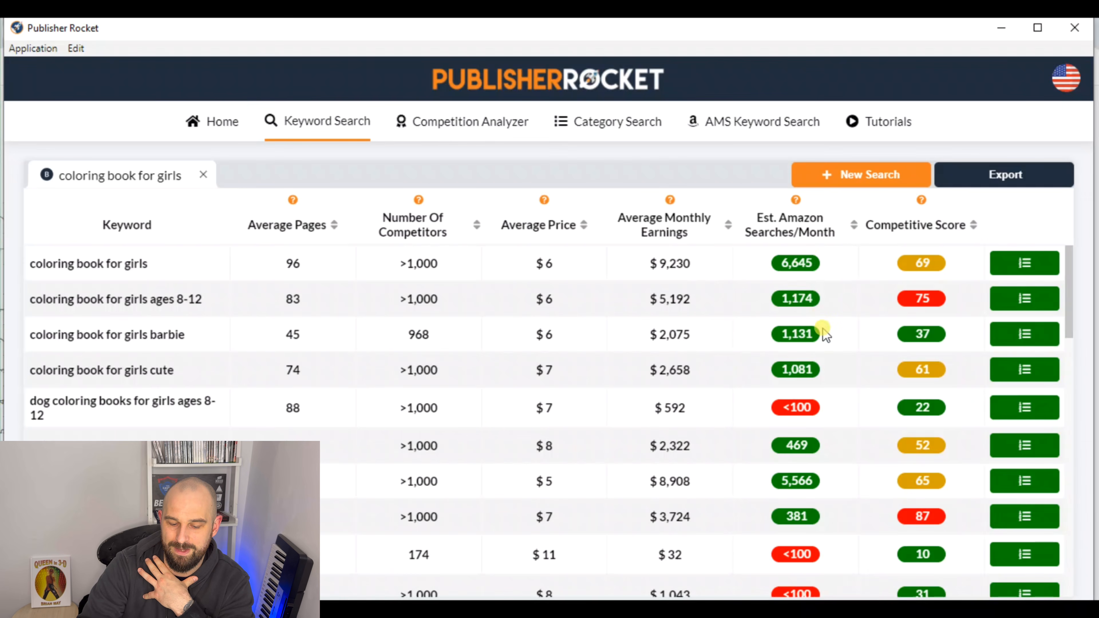
mouse_move(801, 289)
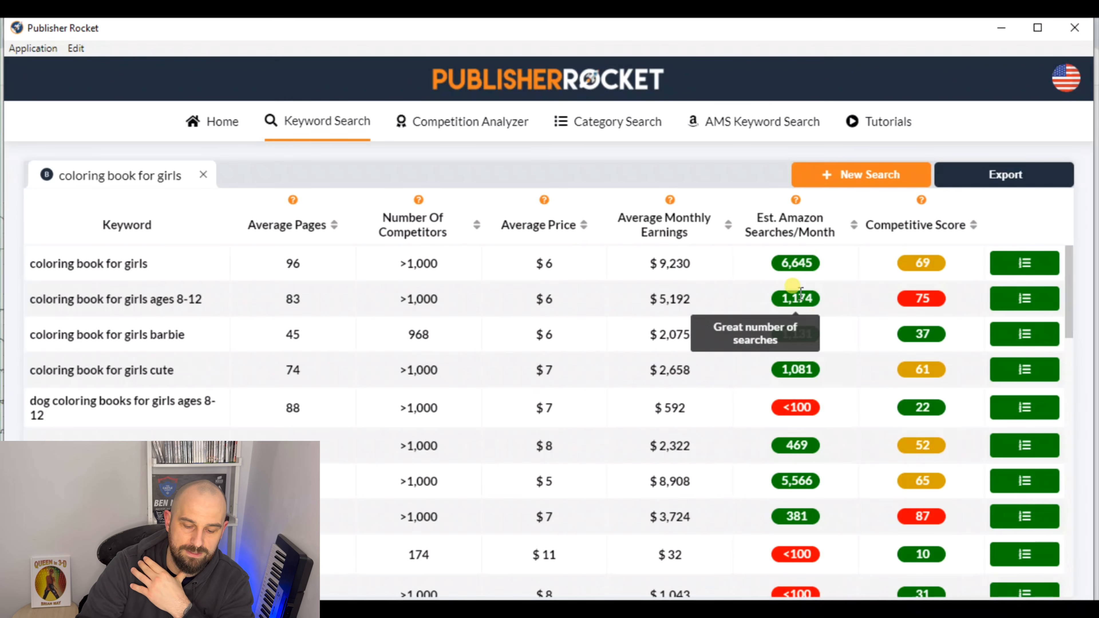
mouse_move(799, 255)
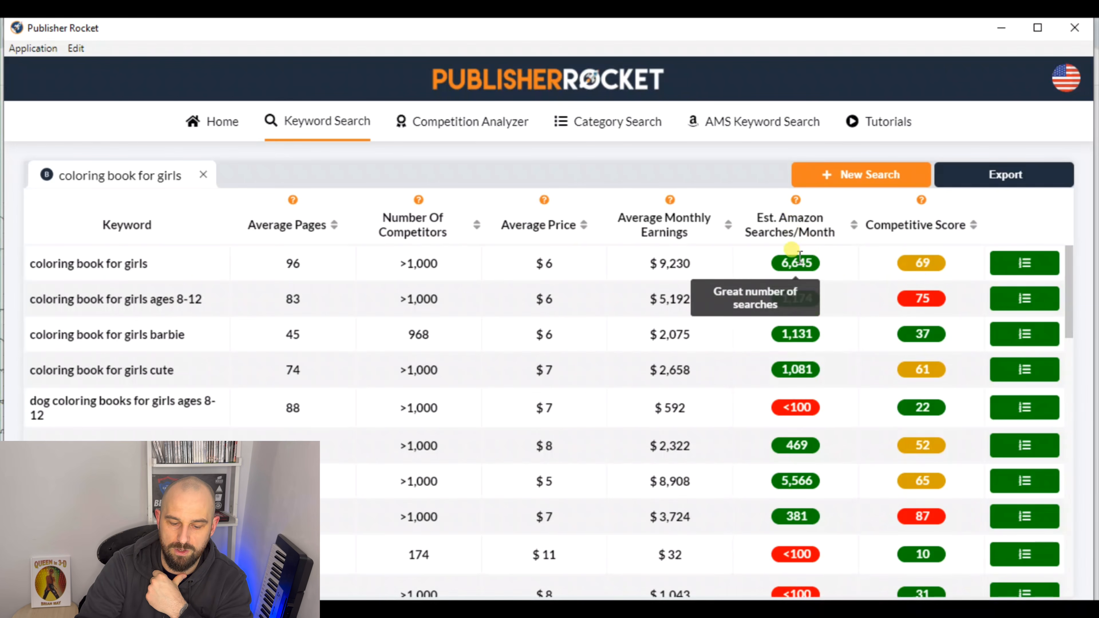
mouse_move(924, 260)
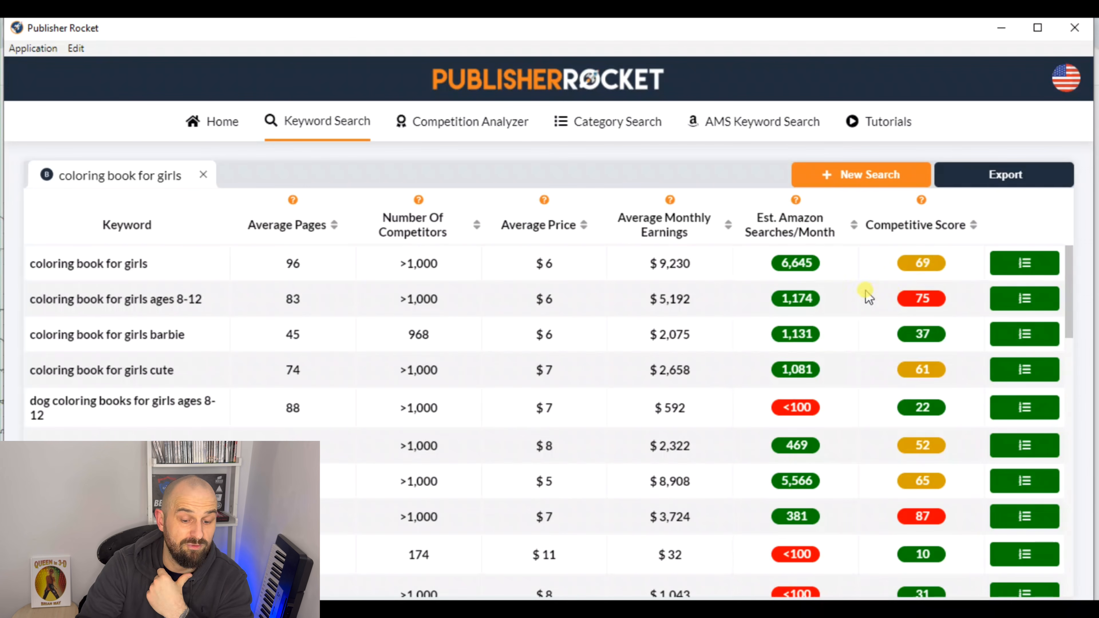
mouse_move(933, 308)
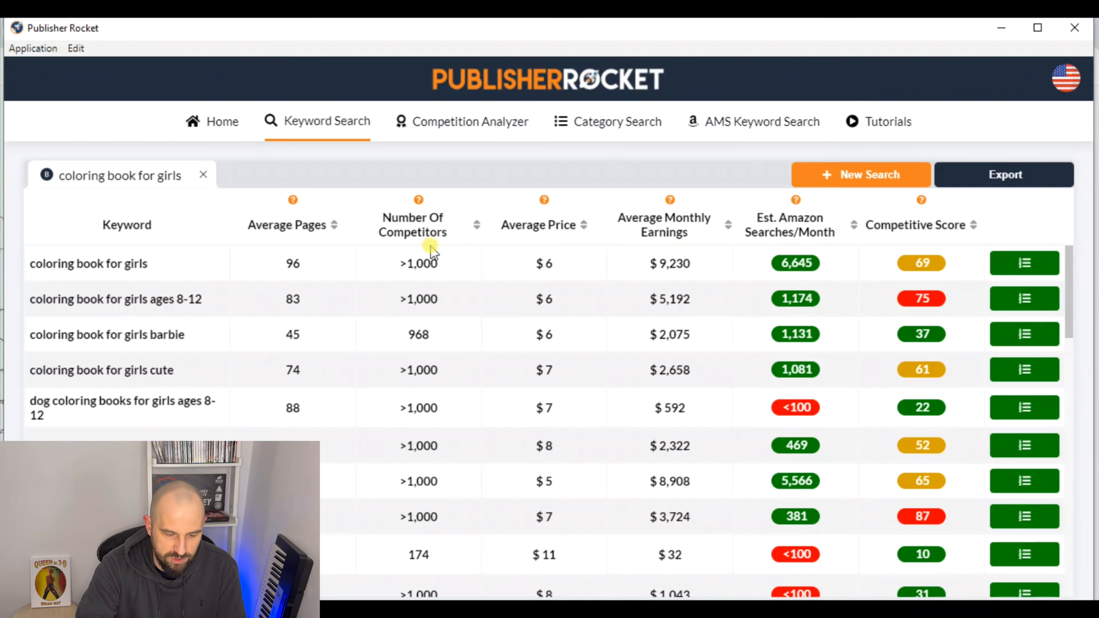
Sort the keywords by estimated monthly searches in descending order and copy the rows from "coloring book for girls" to "black girl magic coloring book"
left_click(854, 225)
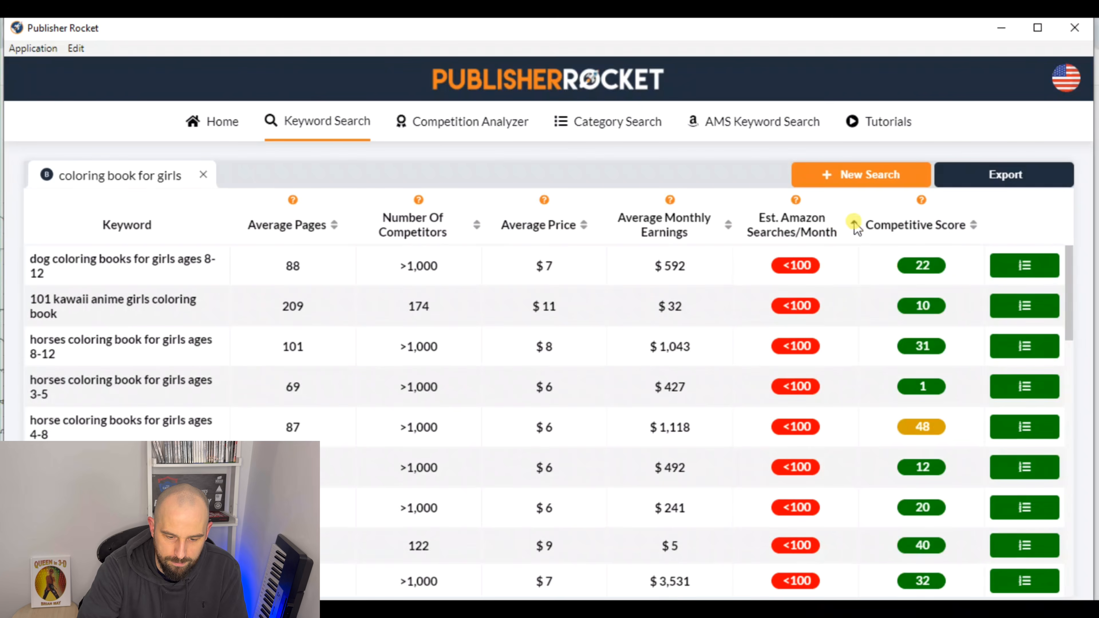
left_click(854, 225)
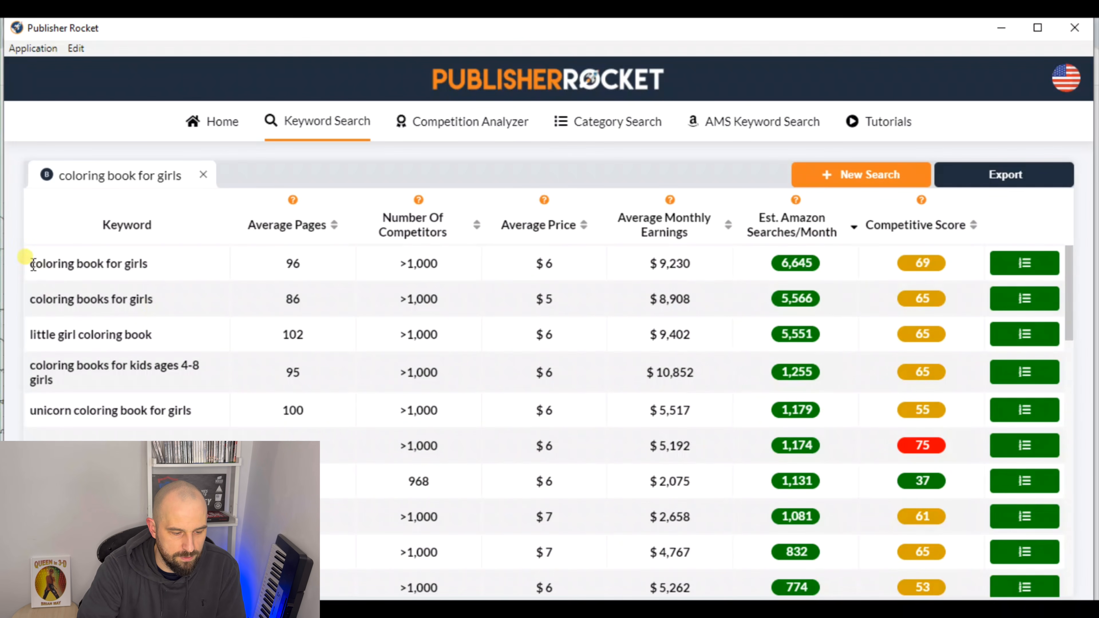
left_click_drag(29, 259, 104, 264)
left_click_drag(182, 282, 936, 424)
scroll(877, 396, "down", 3)
scroll(886, 416, "down", 6)
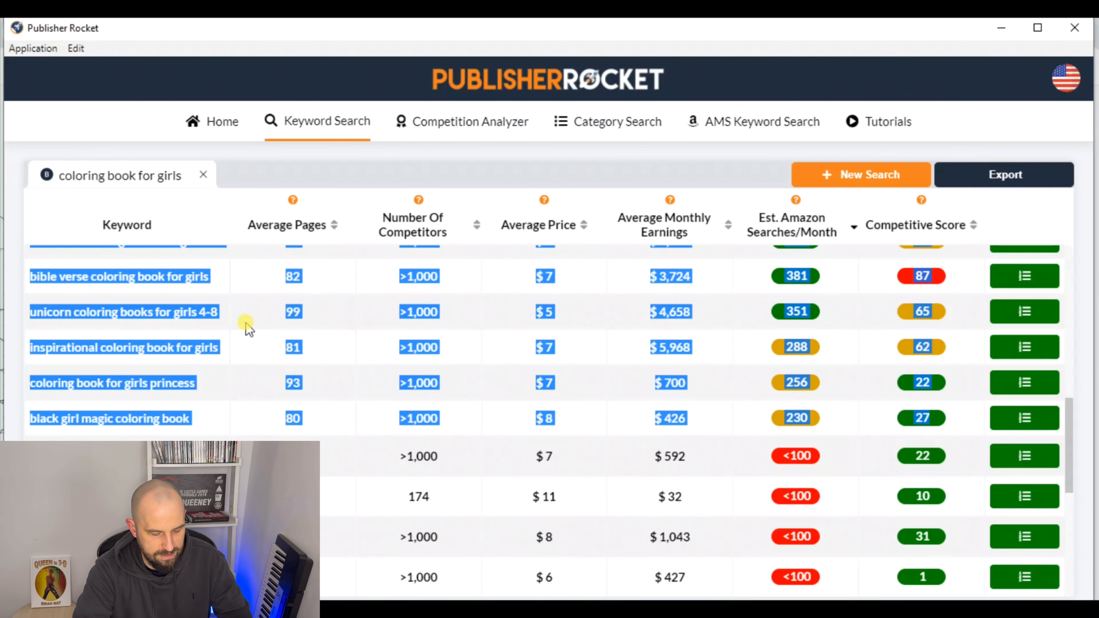
Switch to the lasses in glasses Keywords spreadsheet and paste the copied keyword rows starting at cell A2
left_click(327, 614)
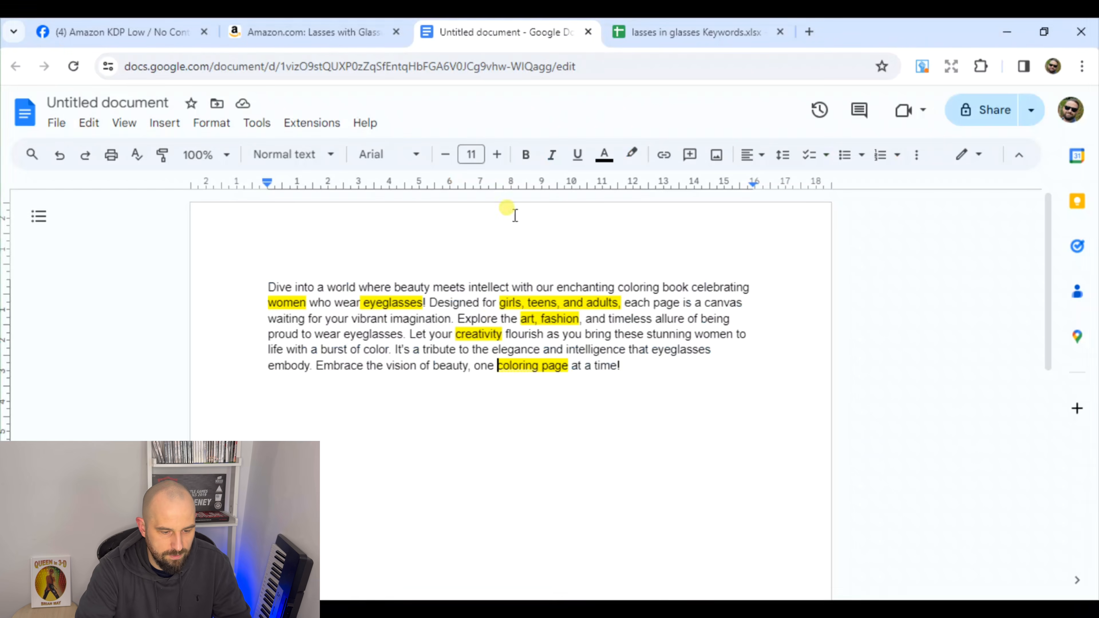
left_click(692, 34)
left_click(284, 270)
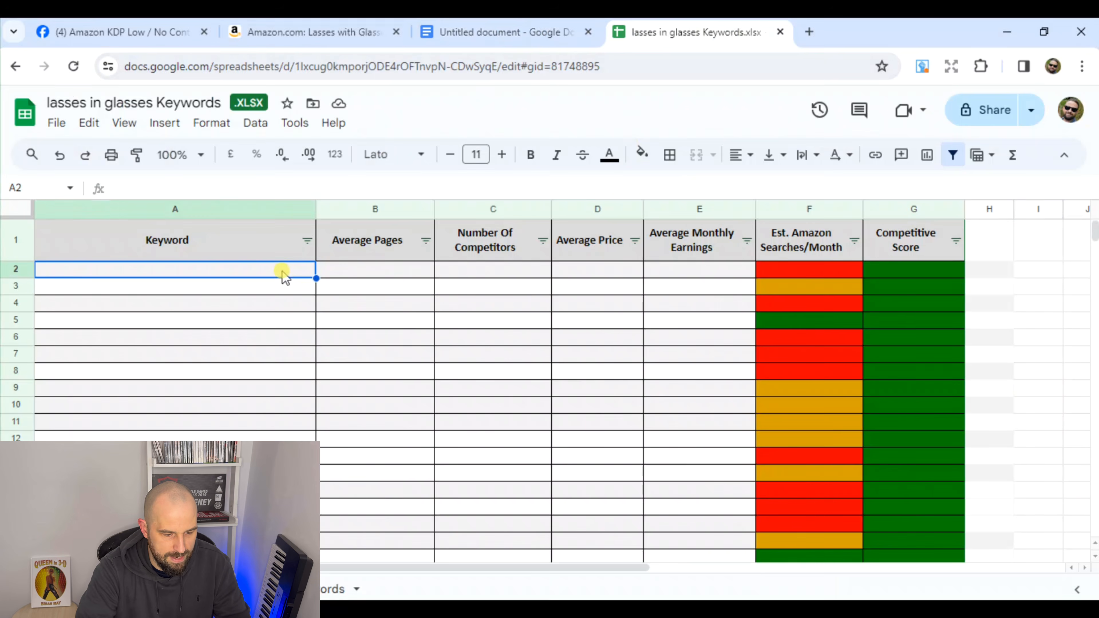
key("ctrl+v")
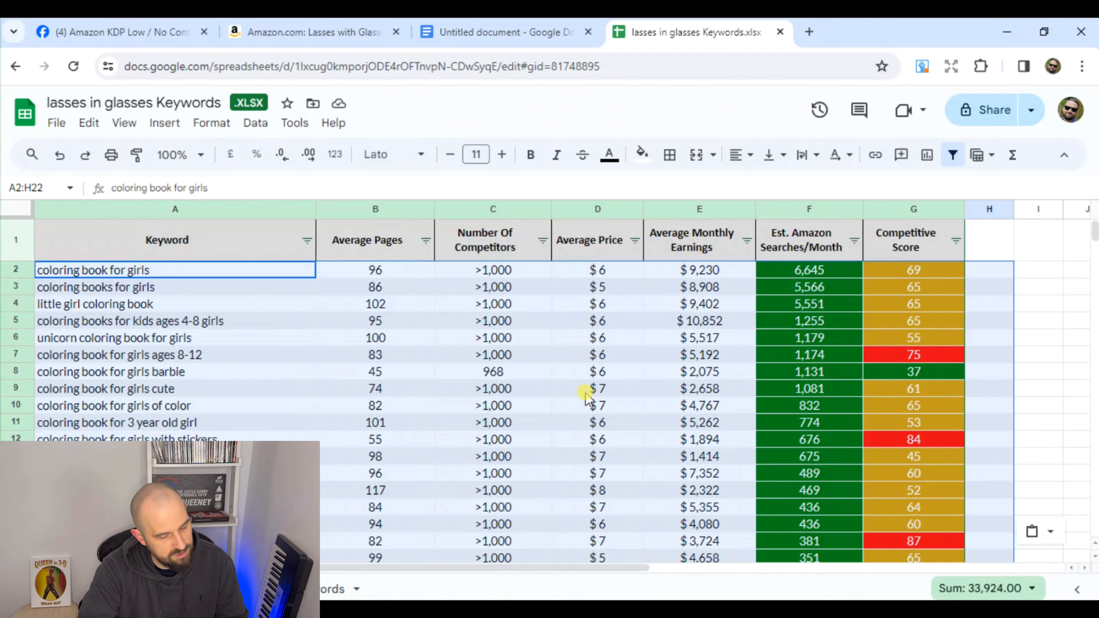
Switch back to Publisher Rocket and run a new keyword search for "fashion coloring book" in Books
mouse_move(687, 615)
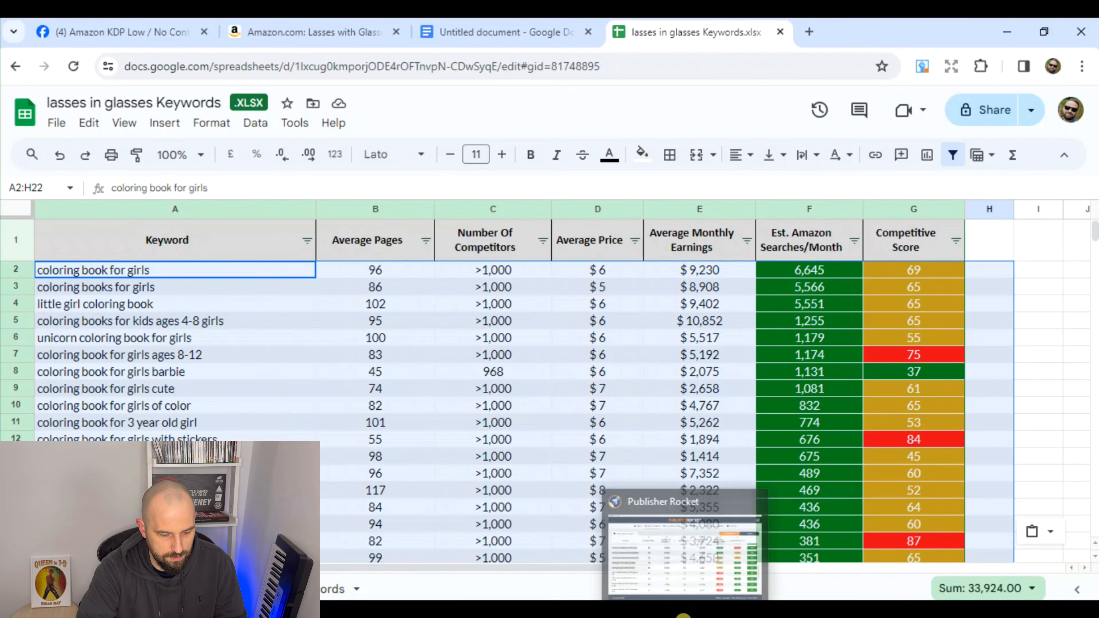
left_click(694, 580)
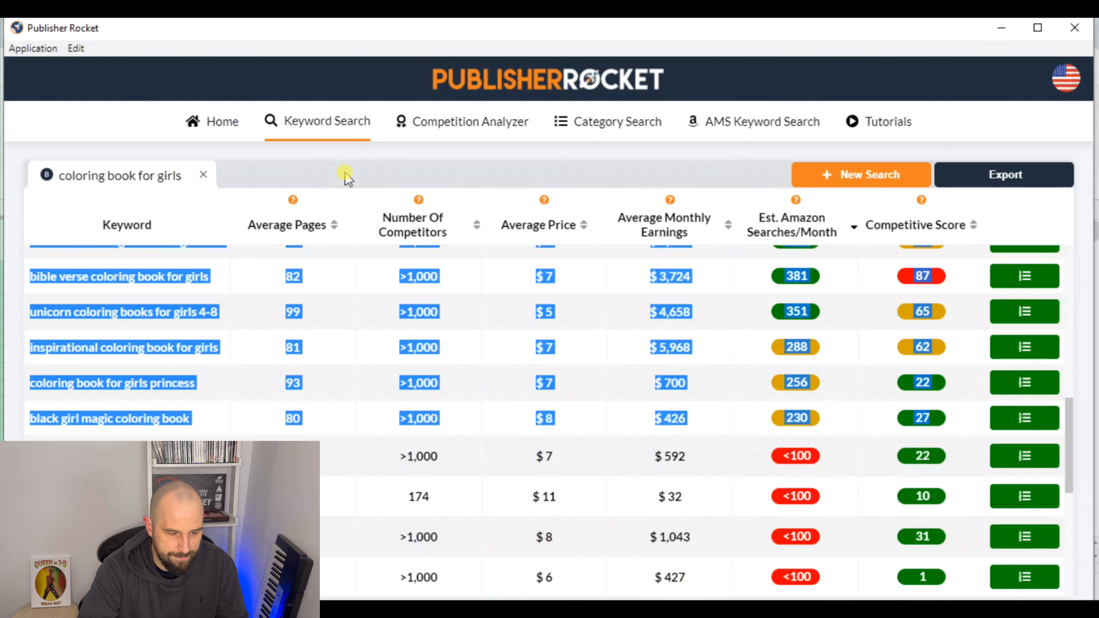
left_click(833, 182)
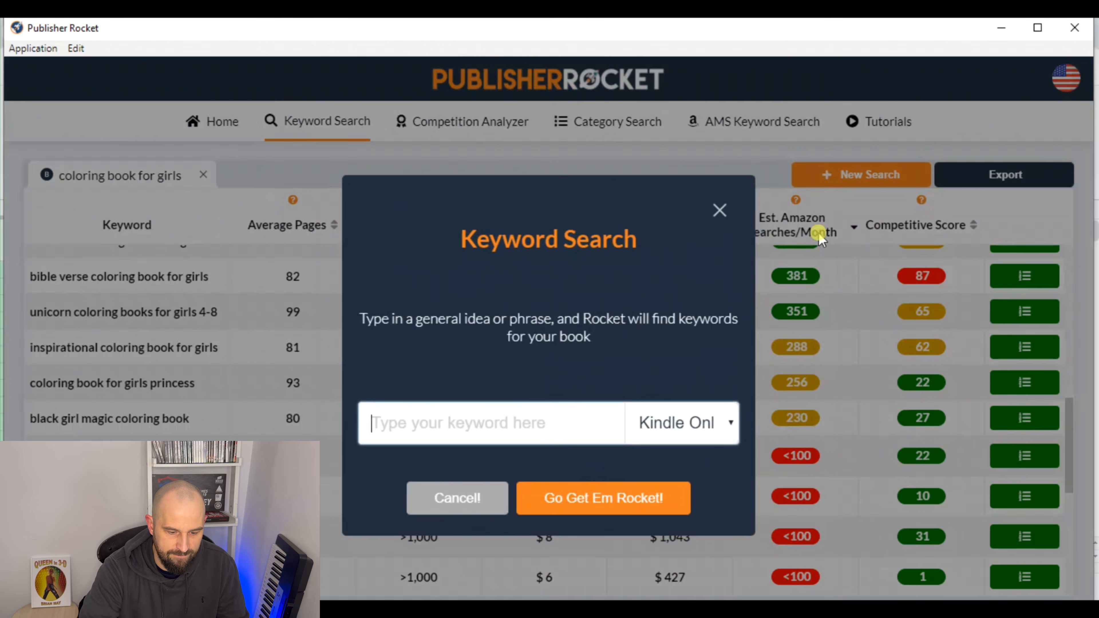
left_click(731, 422)
left_click(689, 475)
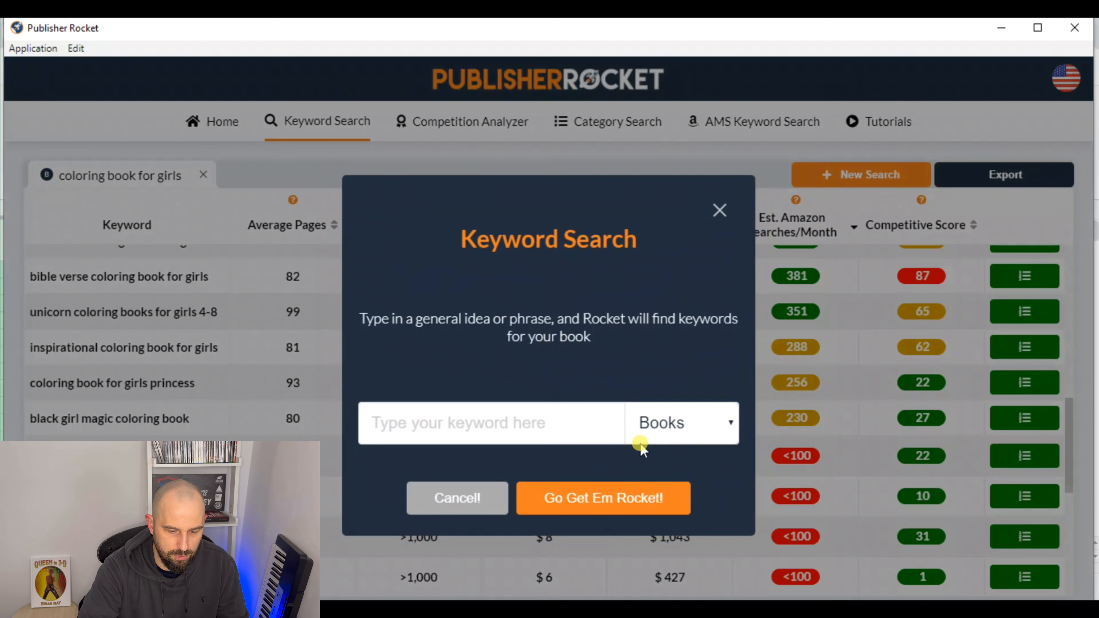
left_click(587, 426)
type("fashion coloring book")
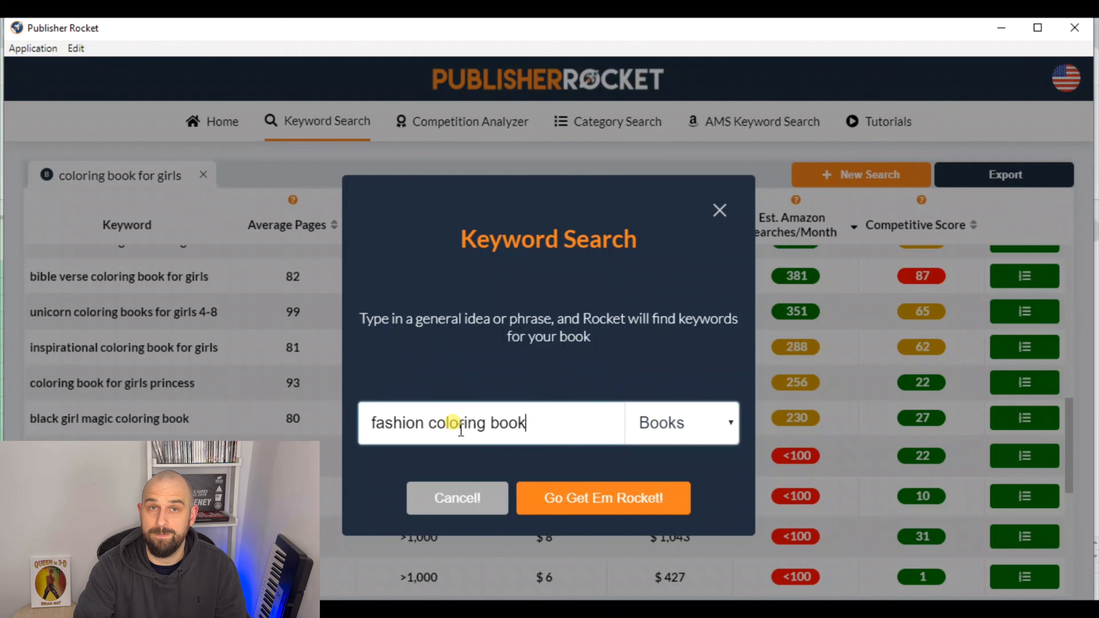
left_click(593, 506)
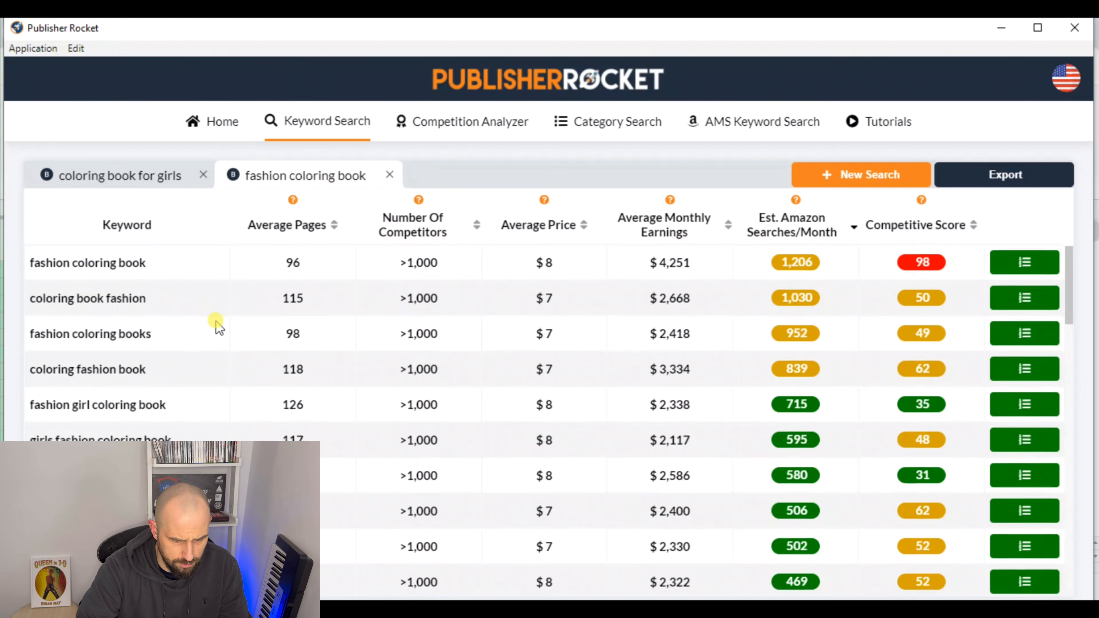
Load the market data for the last five fashion keywords, starting with "fashion coloring book black girls"
scroll(315, 343, "down", 10)
scroll(318, 346, "down", 10)
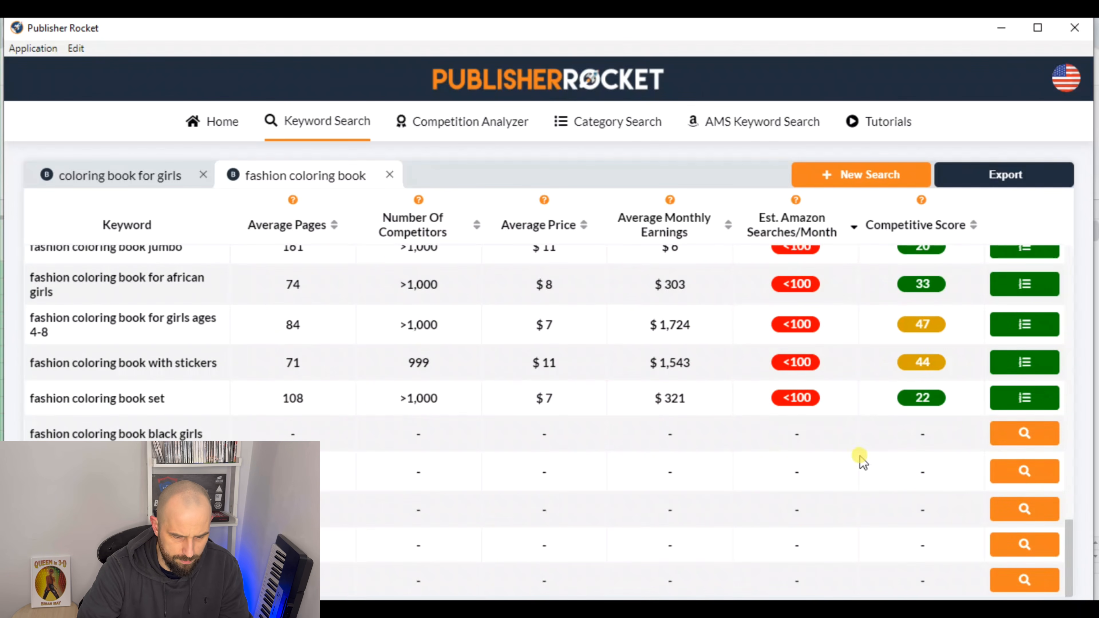
left_click(1010, 434)
left_click(1017, 472)
left_click(1023, 510)
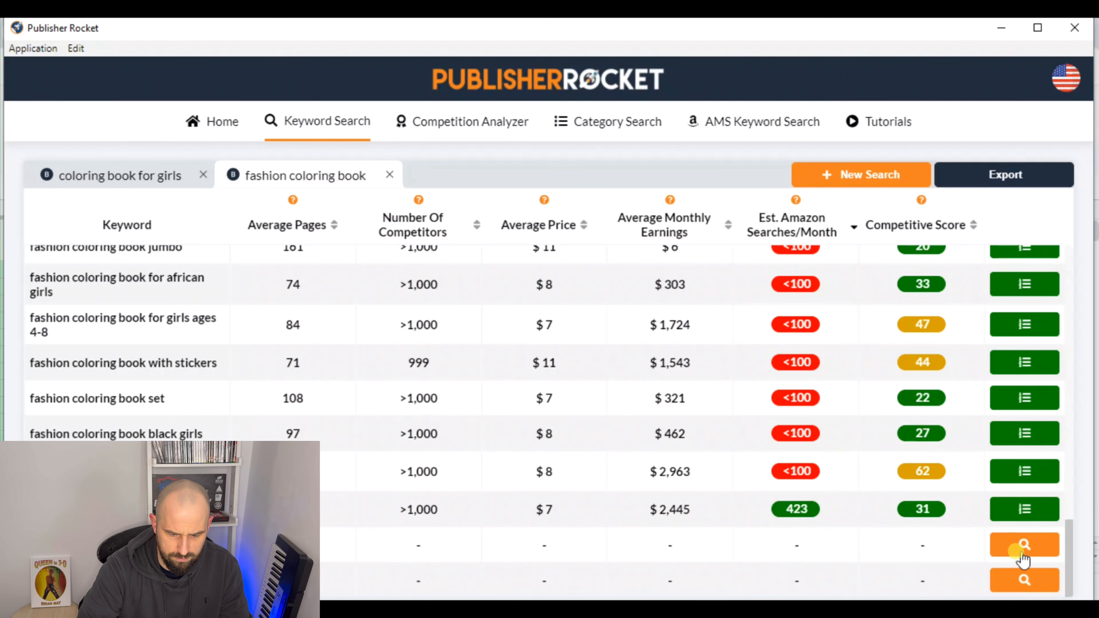
left_click(1023, 548)
left_click(1026, 584)
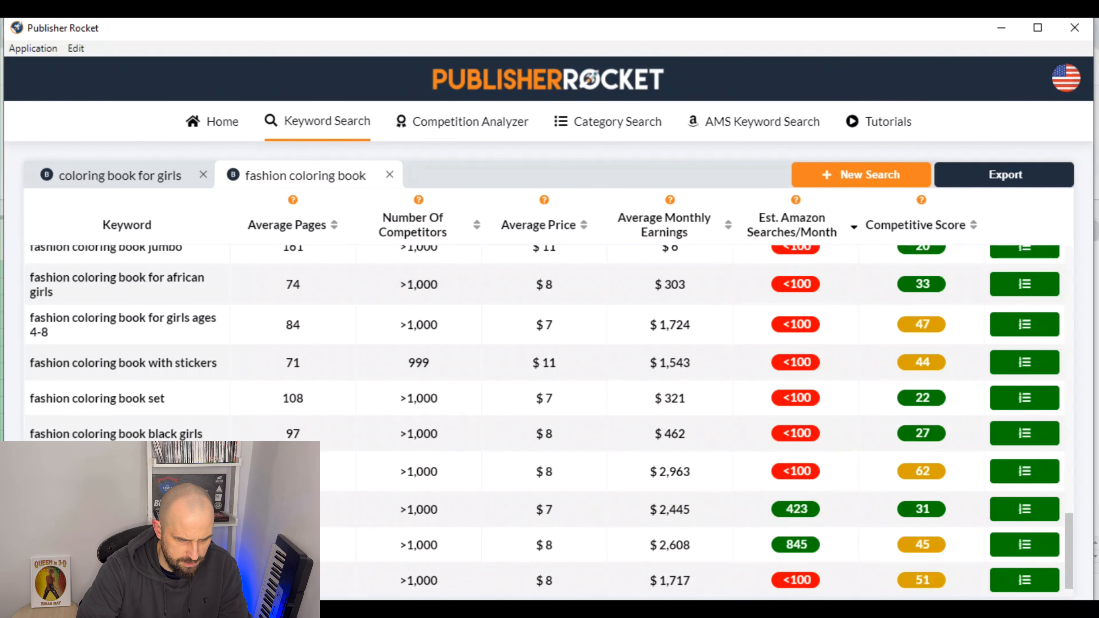
Copy the "fashion coloring book for teens" and "fashion design coloring book" rows and paste them into the keywords spreadsheet starting at row 23
left_click_drag(399, 510, 959, 548)
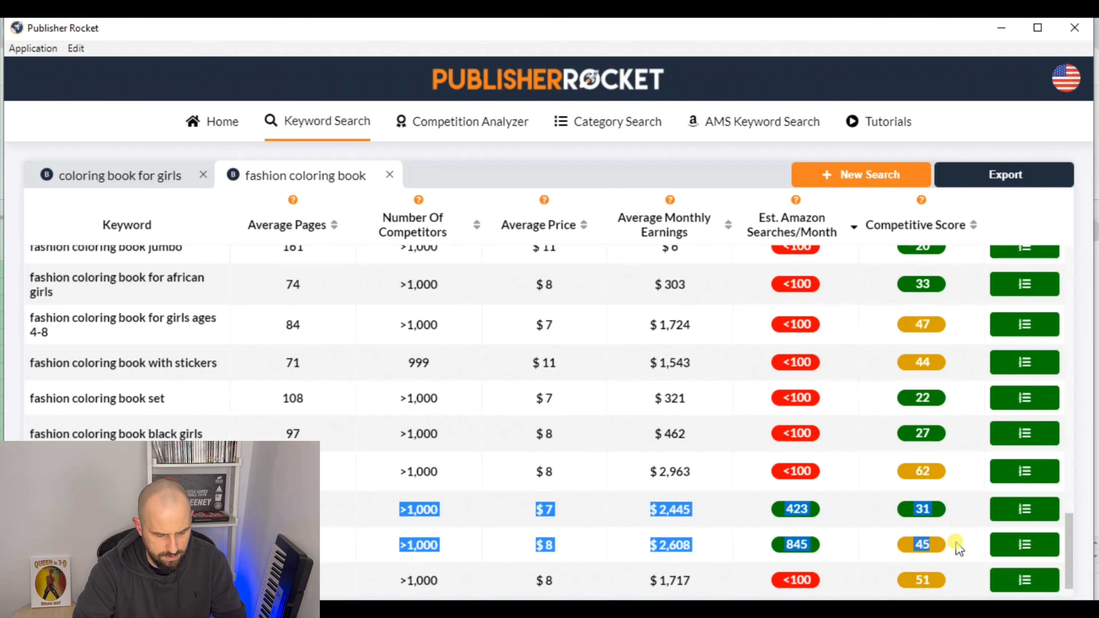
left_click(330, 617)
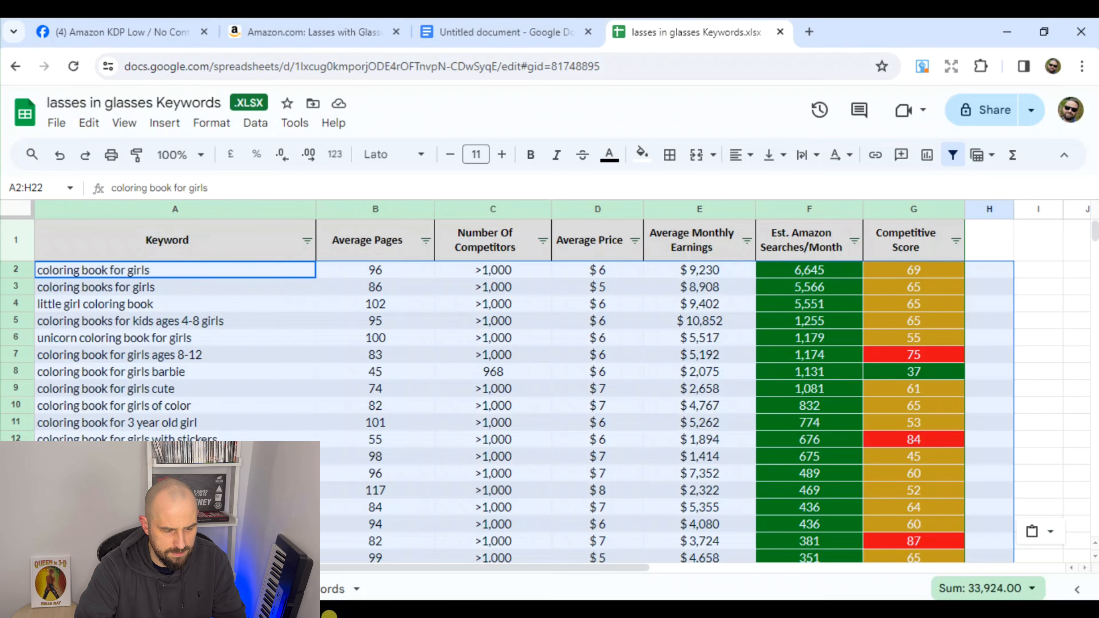
scroll(275, 368, "down", 1)
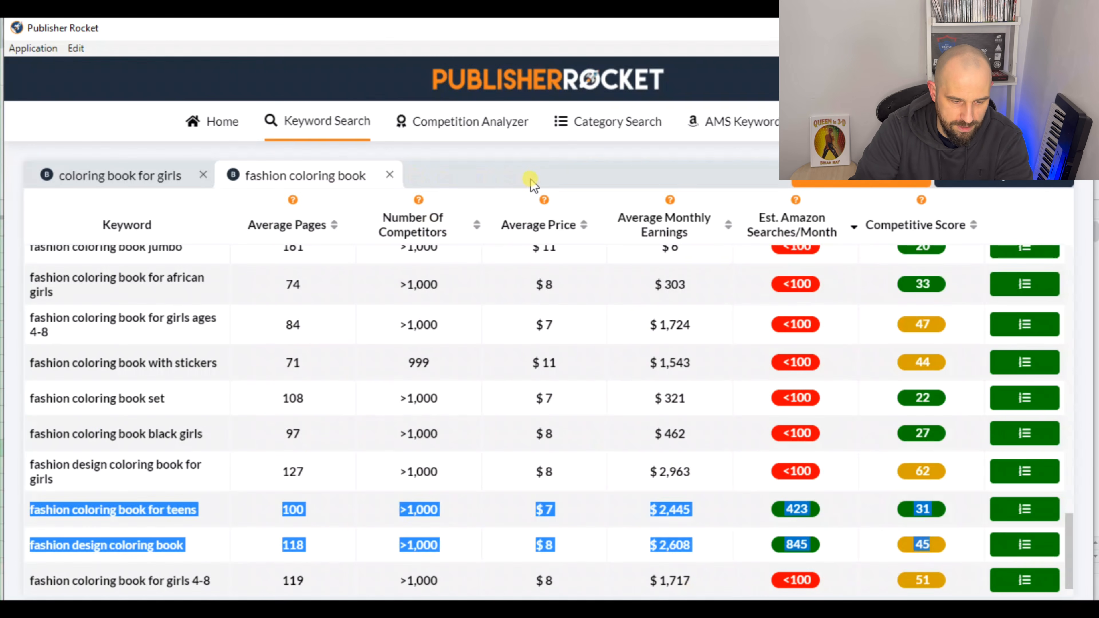
Return to Publisher Rocket and run a new keyword search for "coloring book for teens" in Books
left_click(527, 195)
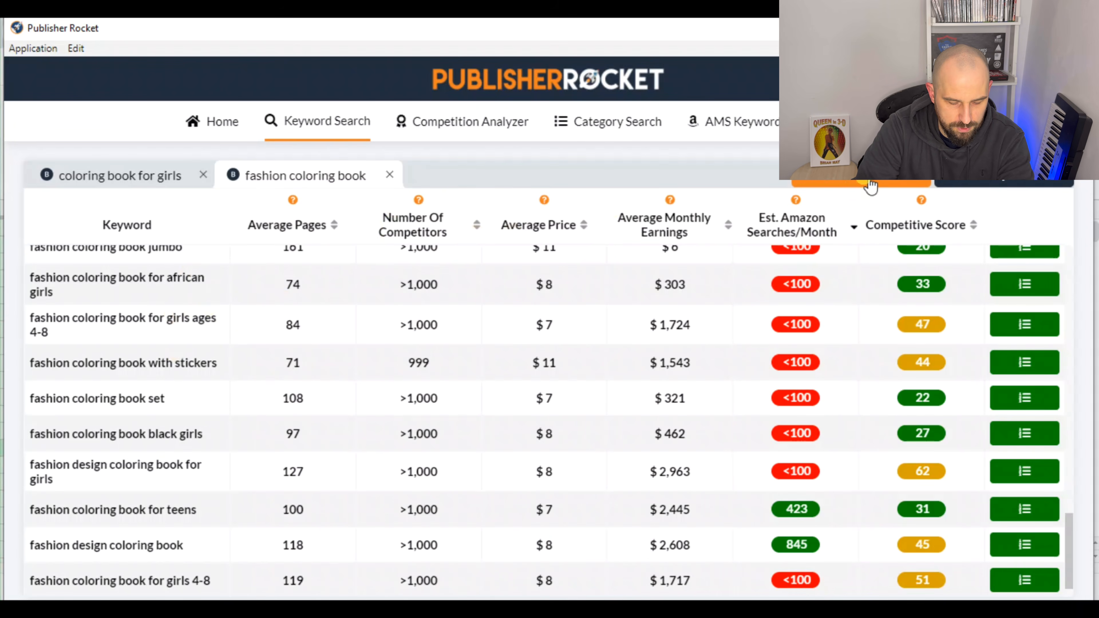
left_click(856, 187)
left_click(728, 421)
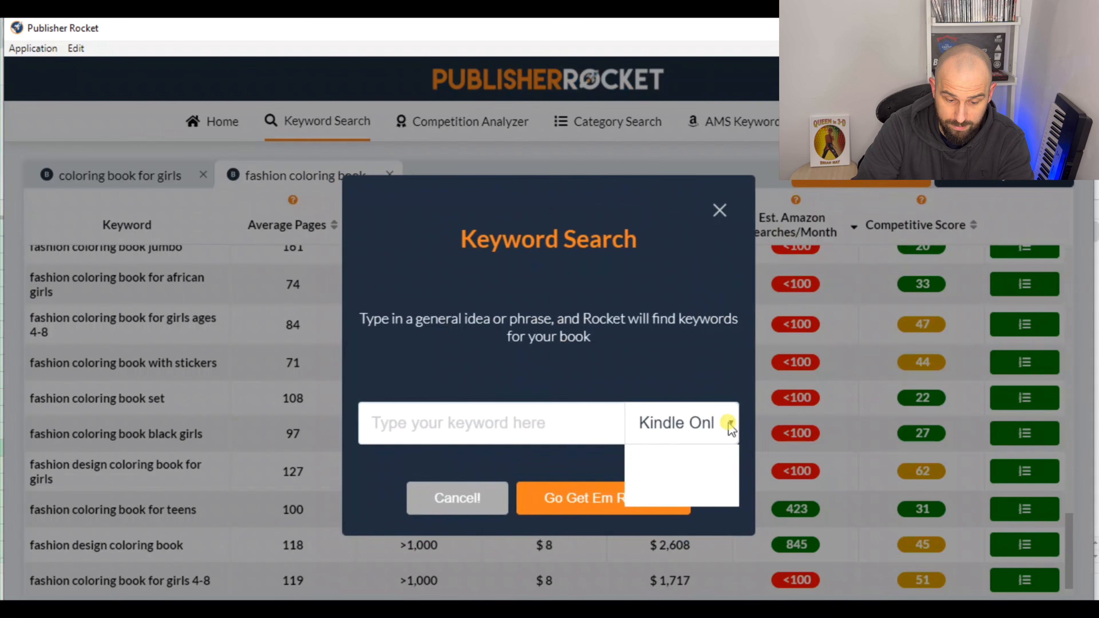
left_click(689, 480)
left_click(608, 421)
type("coloring book f")
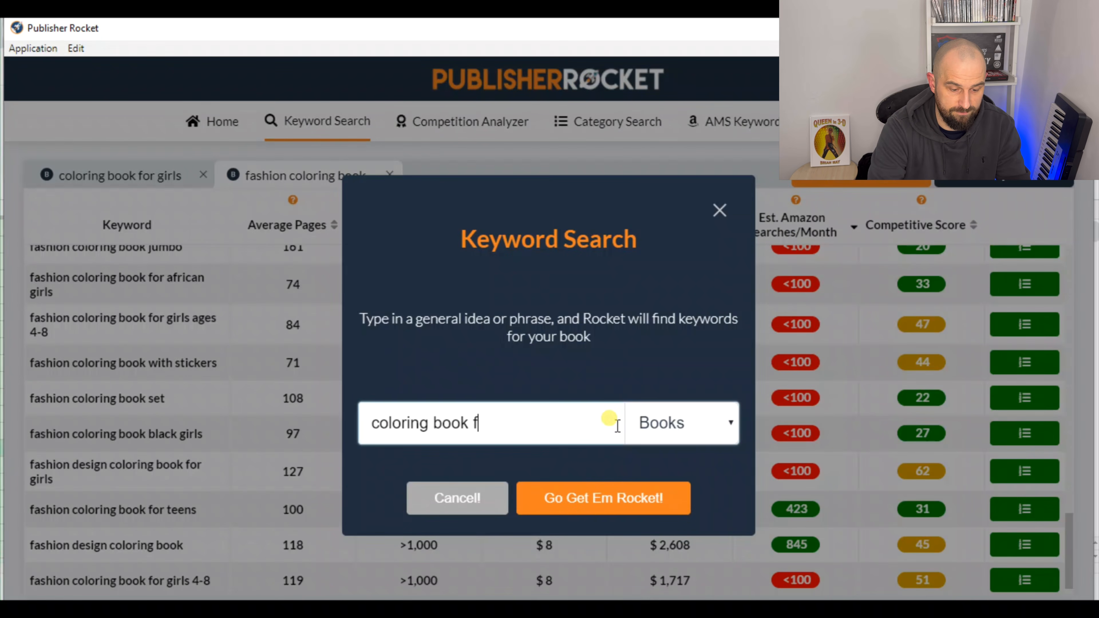
type("or teens")
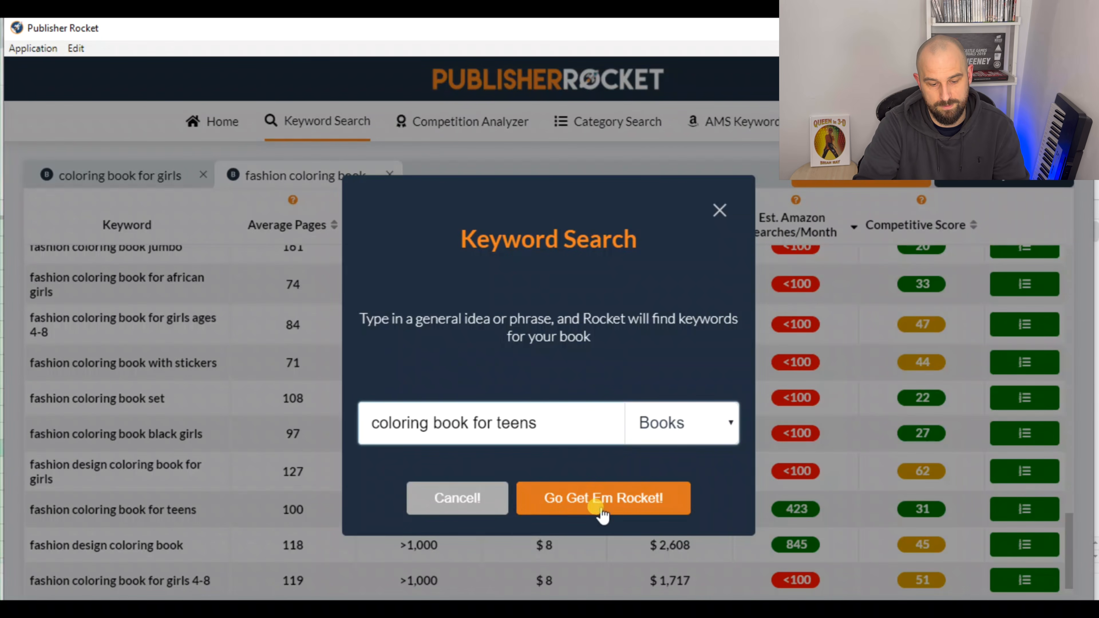
left_click(605, 490)
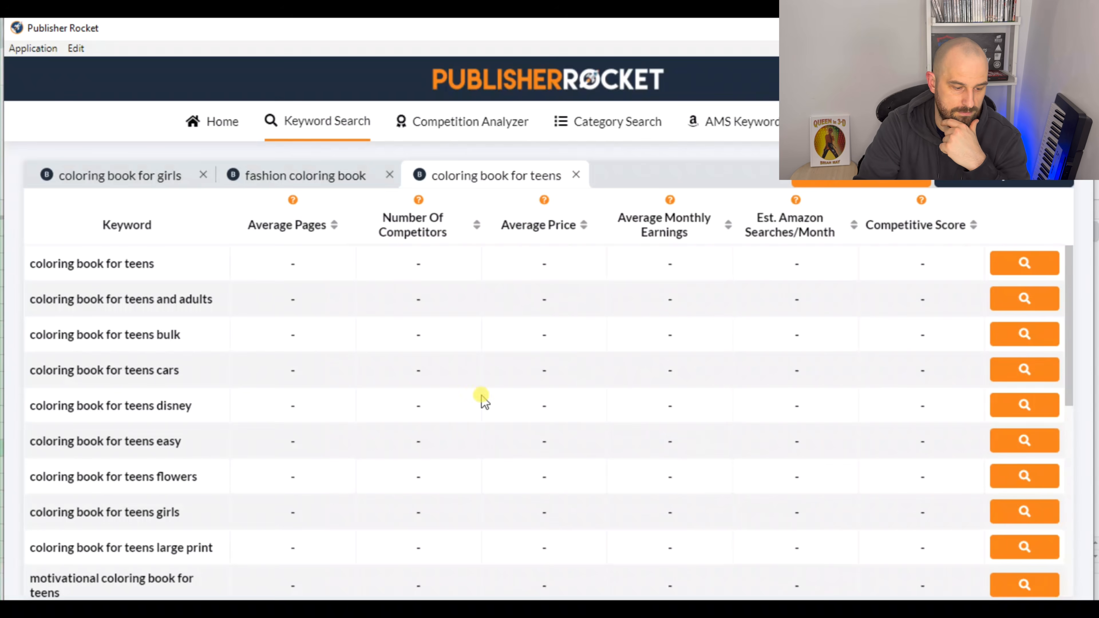
Load the market data for the first nine teen keywords, from "coloring book for teens" to "coloring book for teens large print"
left_click(1018, 267)
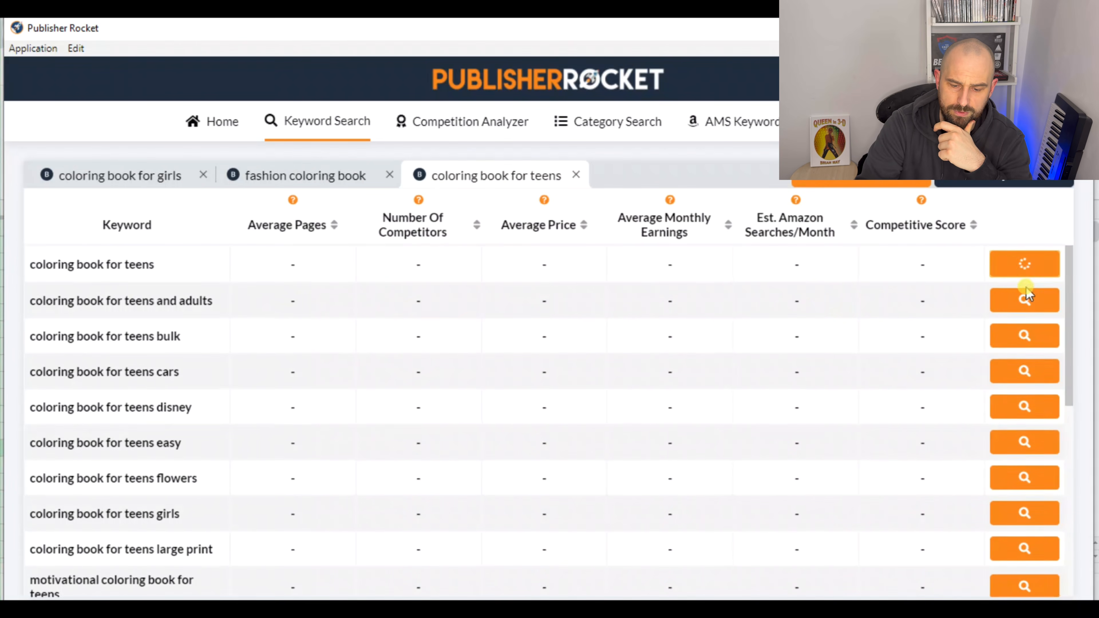
left_click(1025, 299)
left_click(1024, 334)
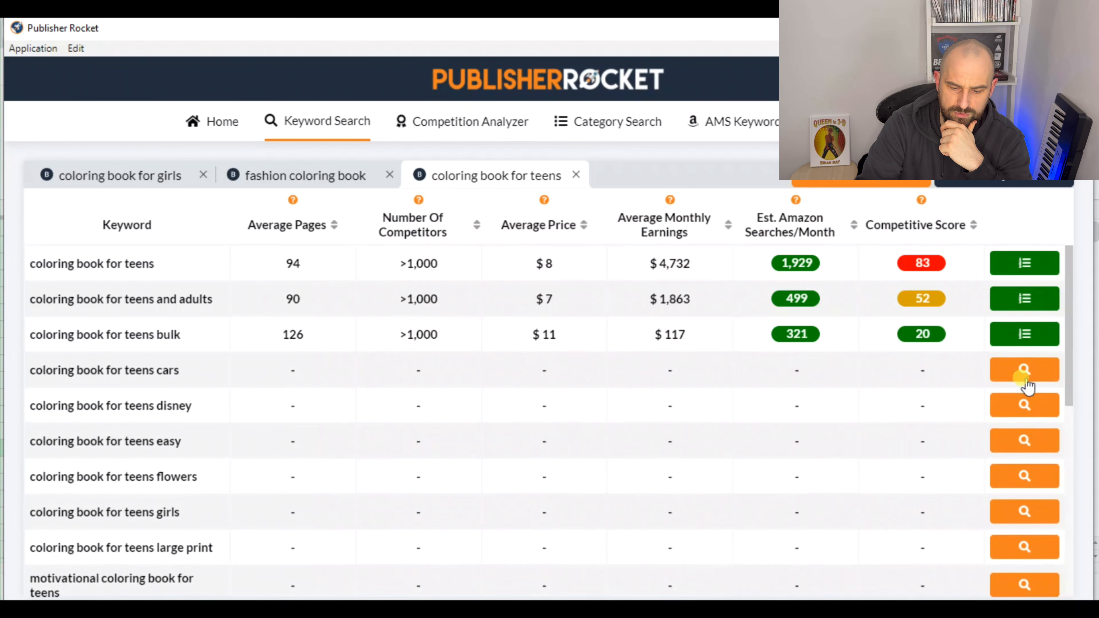
left_click(1018, 413)
left_click(1024, 371)
left_click(1024, 442)
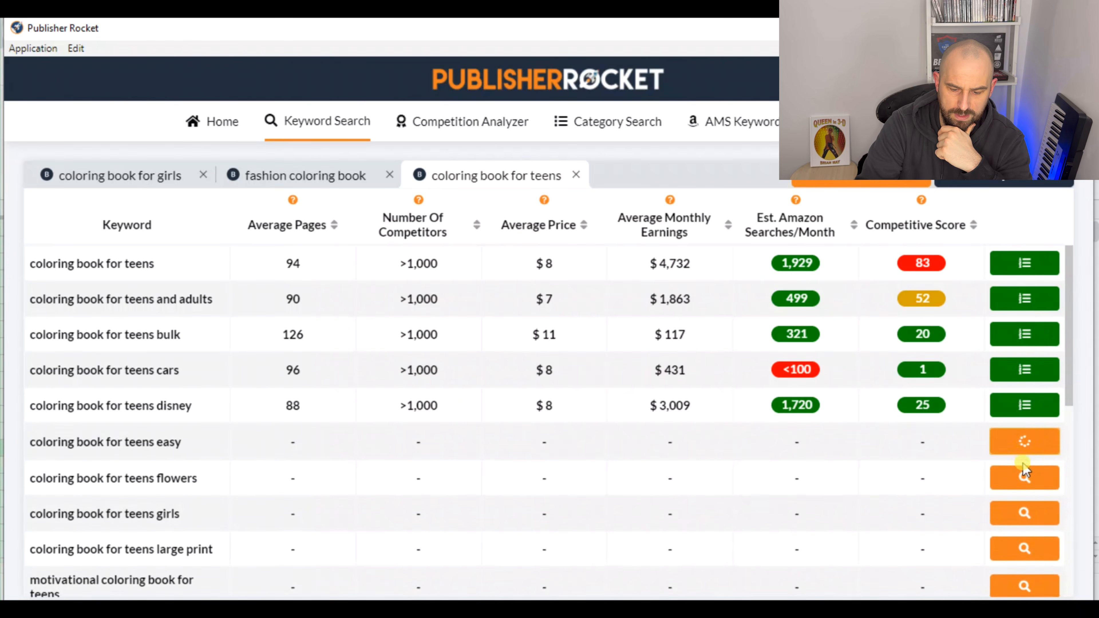
left_click(1023, 477)
left_click(1023, 515)
left_click(1024, 547)
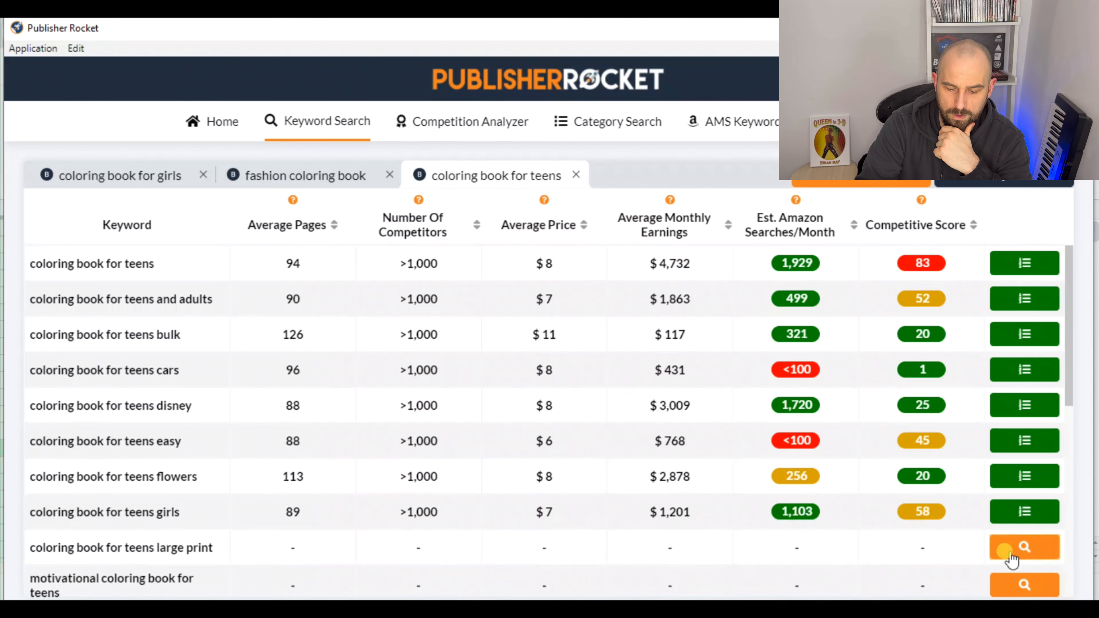
Load the market data for the keywords from "motivational coloring book for teens" to "coloring books for teens"
left_click(1019, 589)
scroll(1024, 403, "down", 5)
left_click(1023, 383)
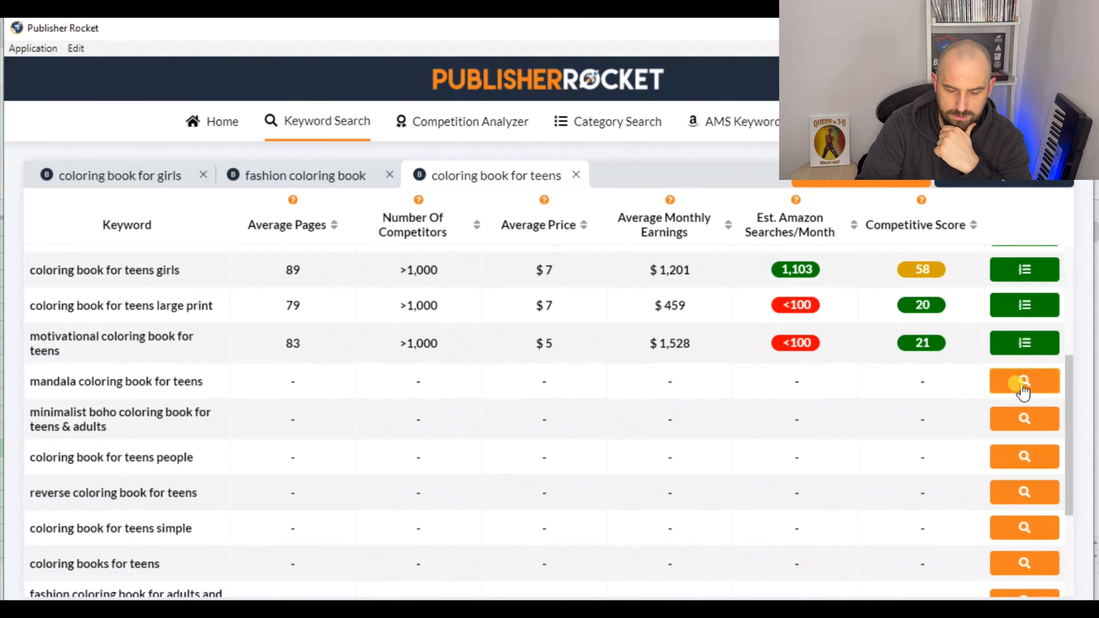
left_click(1023, 422)
left_click(1024, 456)
left_click(1021, 493)
left_click(1026, 528)
left_click(1023, 565)
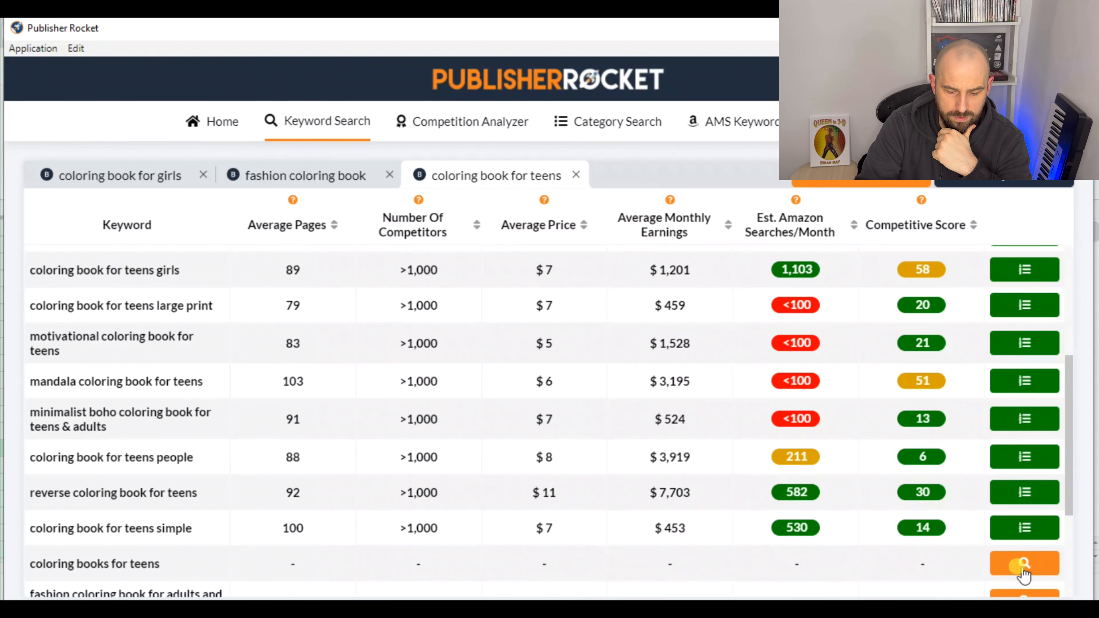
Load the market data for the last five teen keywords, from "fashion coloring book for adults and teens" to "coloring book for teens y2k"
scroll(1009, 452, "down", 4)
left_click(1026, 444)
left_click(1026, 492)
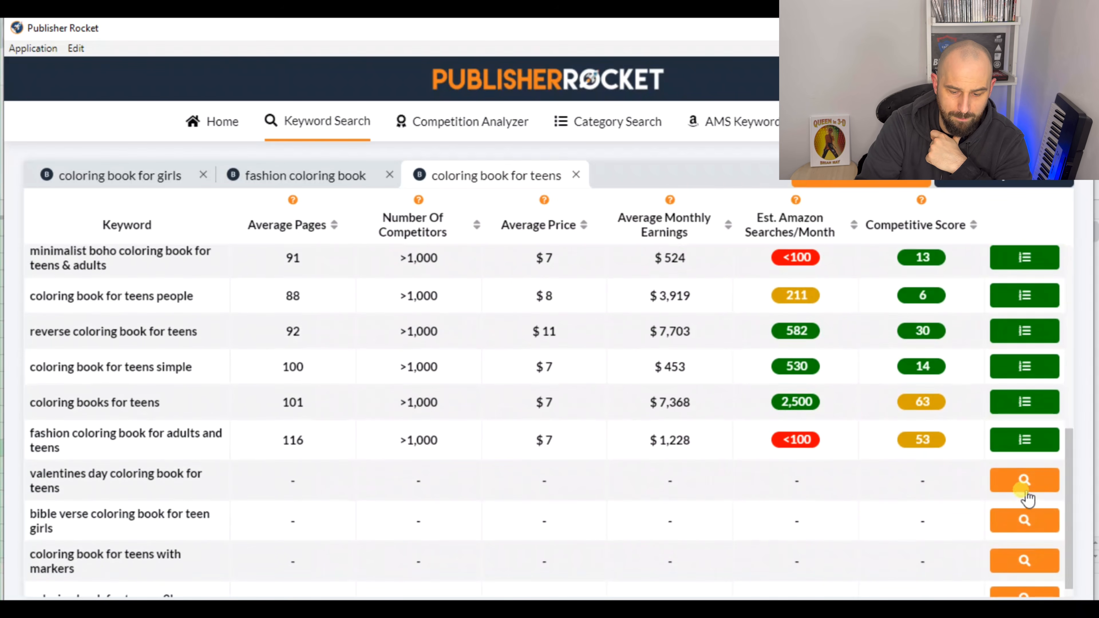
left_click(1027, 522)
left_click(1029, 561)
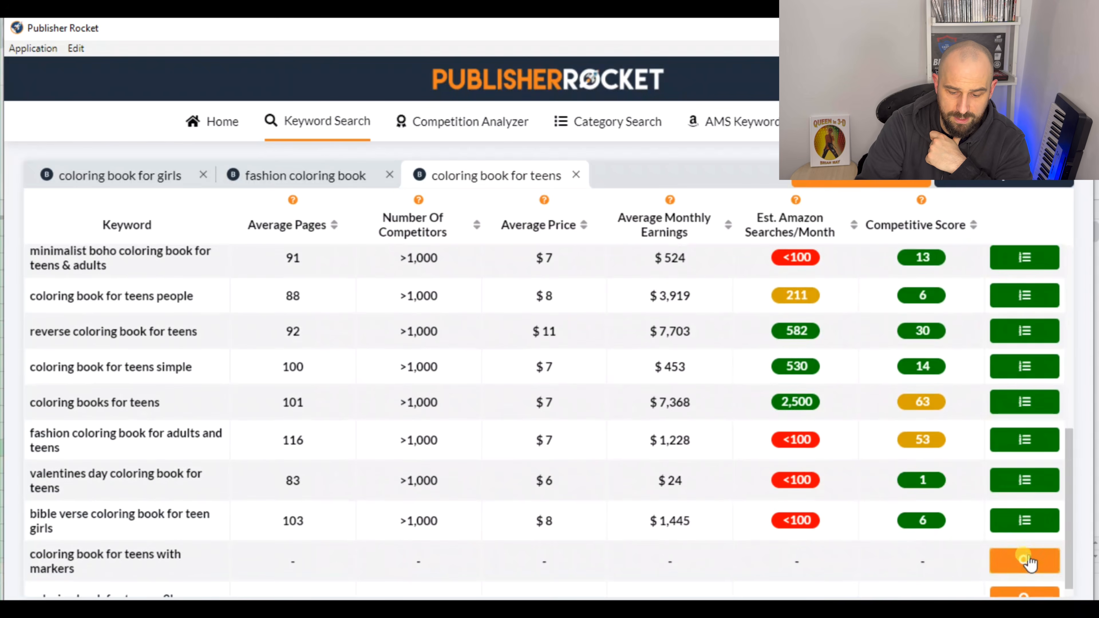
scroll(1028, 561, "down", 1)
left_click(1025, 578)
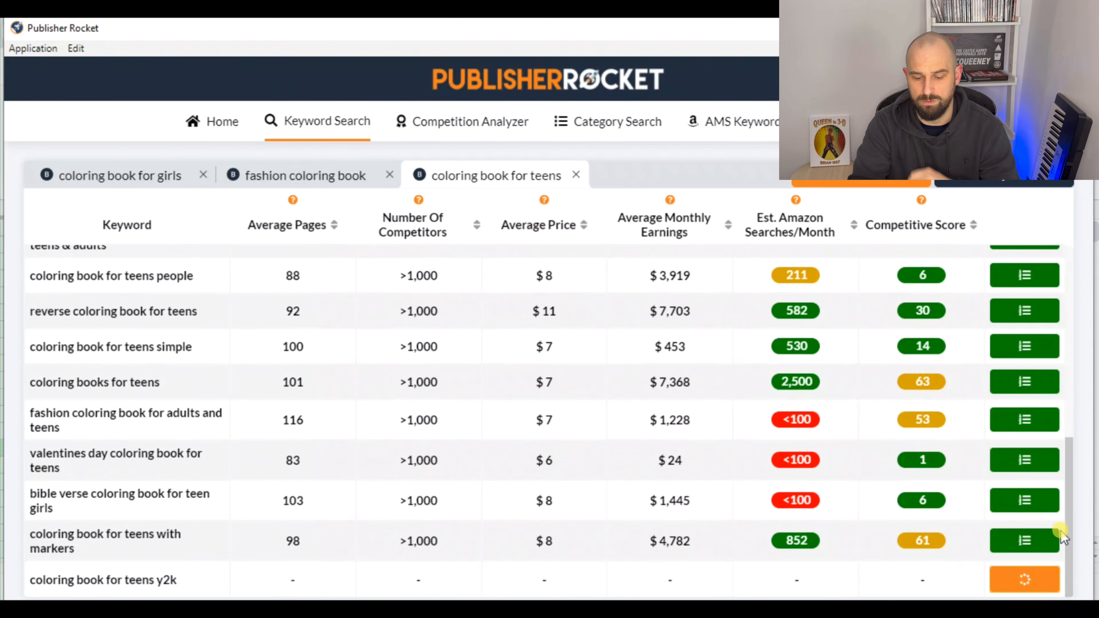
Sort the teen keywords by estimated monthly searches in descending order and copy the rows from "coloring books for teens" to "coloring book for teens people"
left_click_drag(1070, 541, 1084, 289)
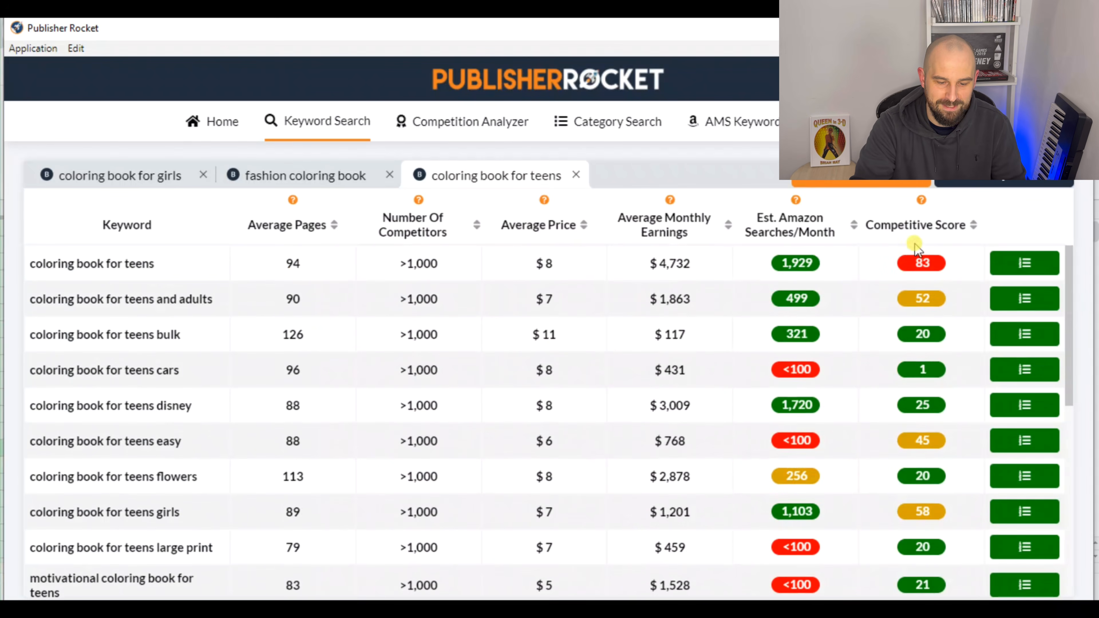
left_click(854, 221)
left_click(853, 220)
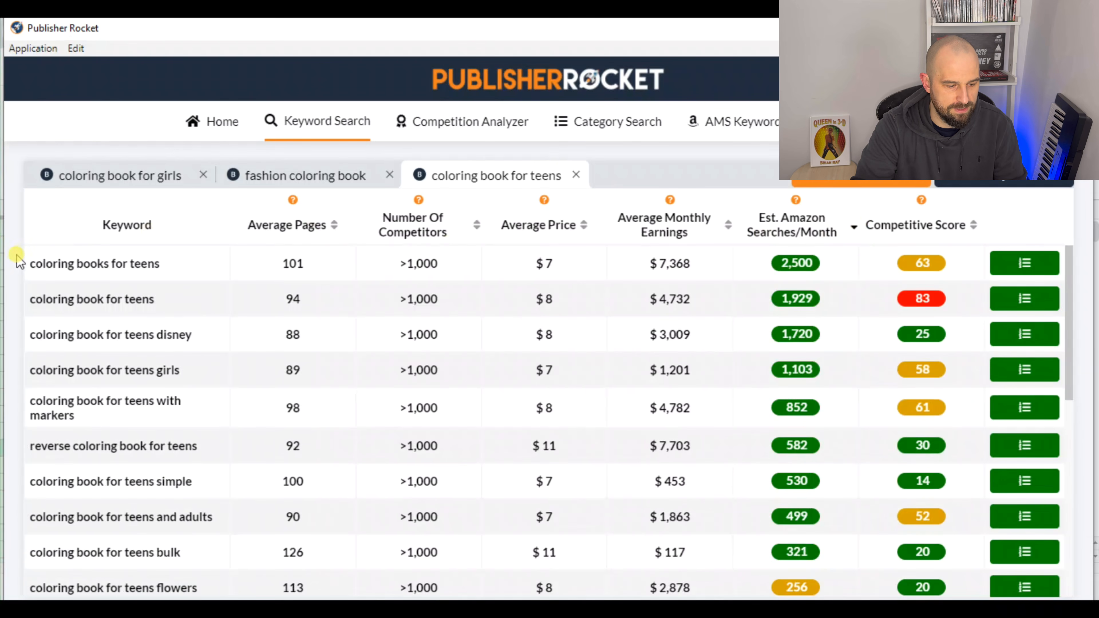
left_click_drag(29, 265, 943, 403)
scroll(762, 422, "down", 3)
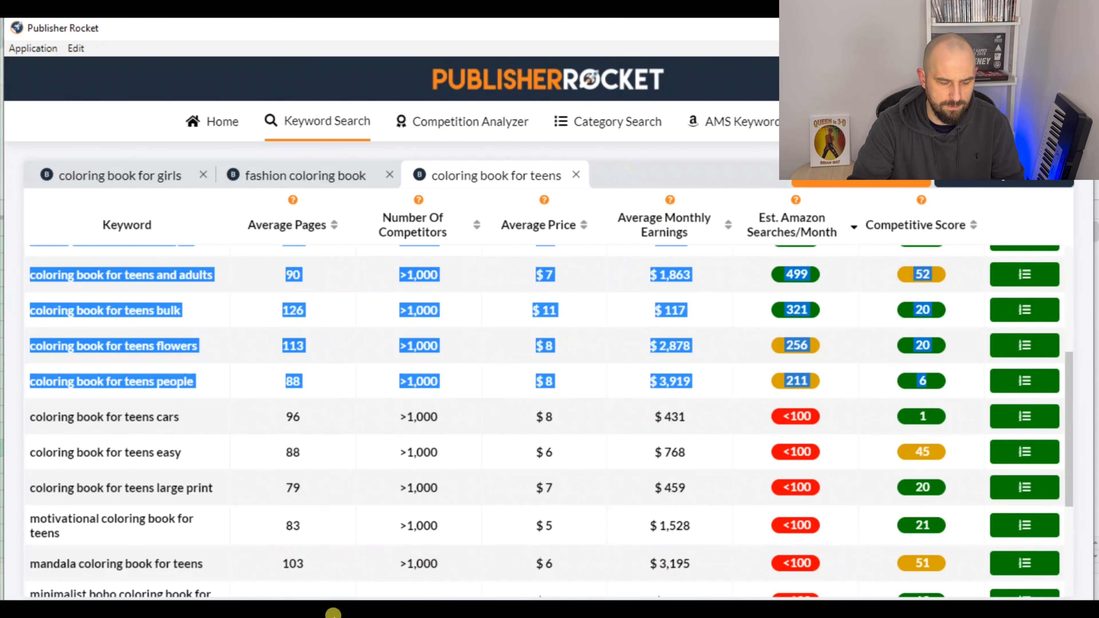
Switch to the lasses in glasses Keywords spreadsheet, paste the copied teen keyword rows starting at cell A25, and review the collected list
left_click(333, 613)
left_click(281, 535)
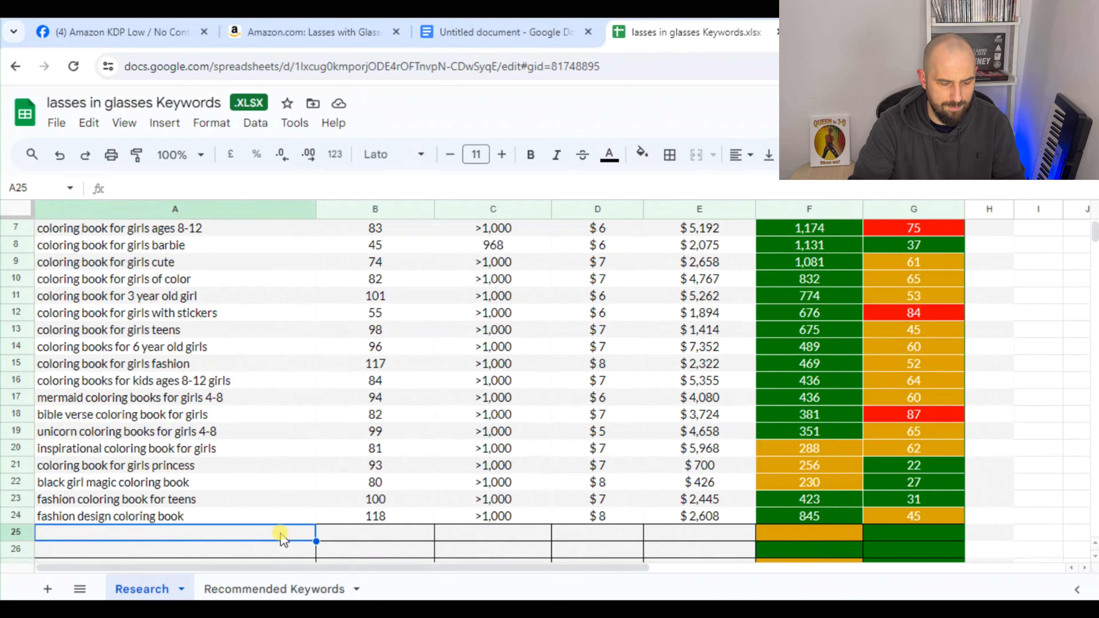
key("ctrl+v")
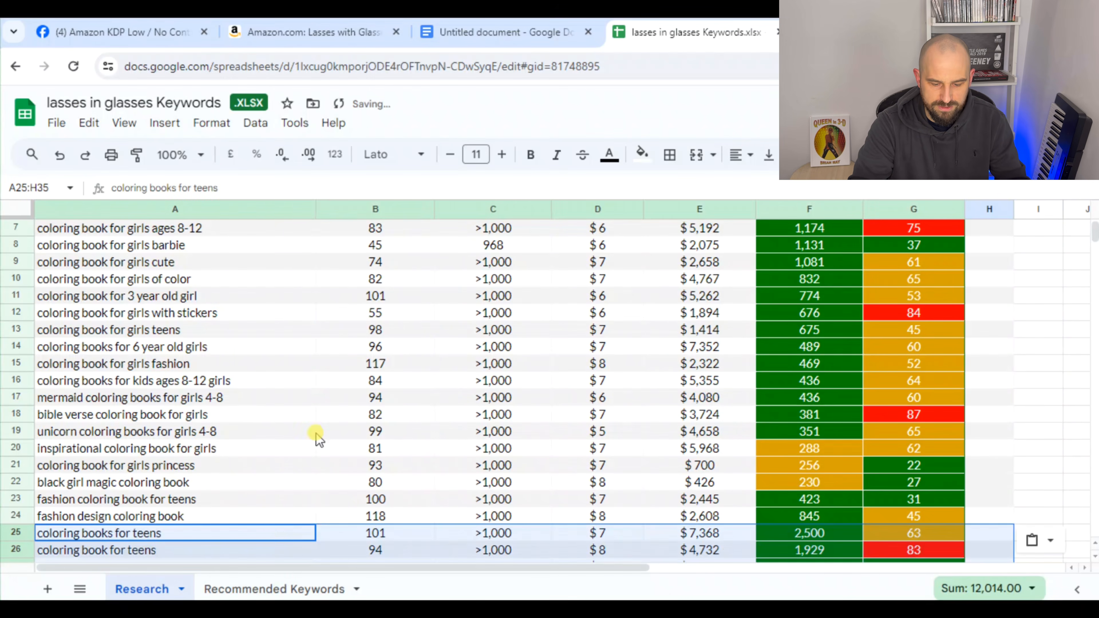
scroll(314, 437, "down", 3)
scroll(341, 404, "down", 4)
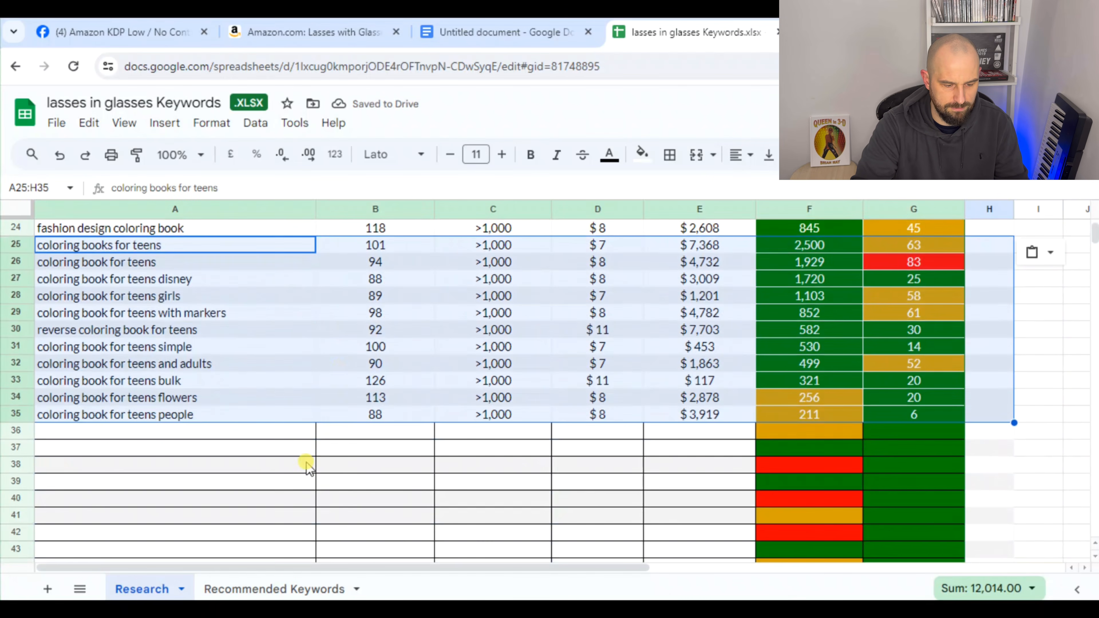
left_click(298, 452)
scroll(298, 456, "up", 3)
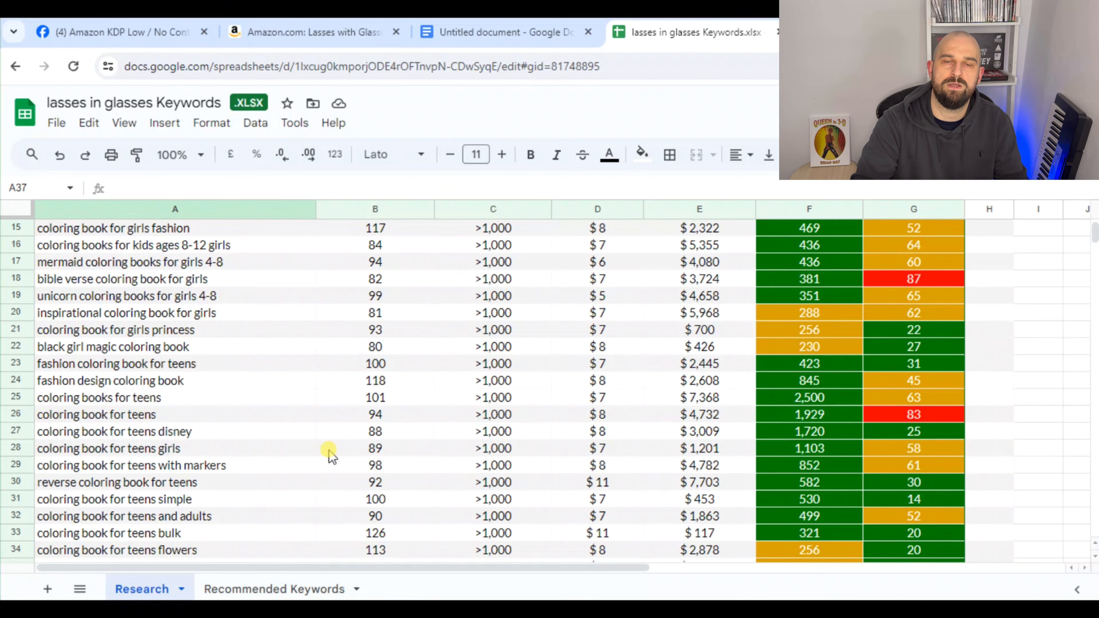
scroll(323, 450, "down", 1)
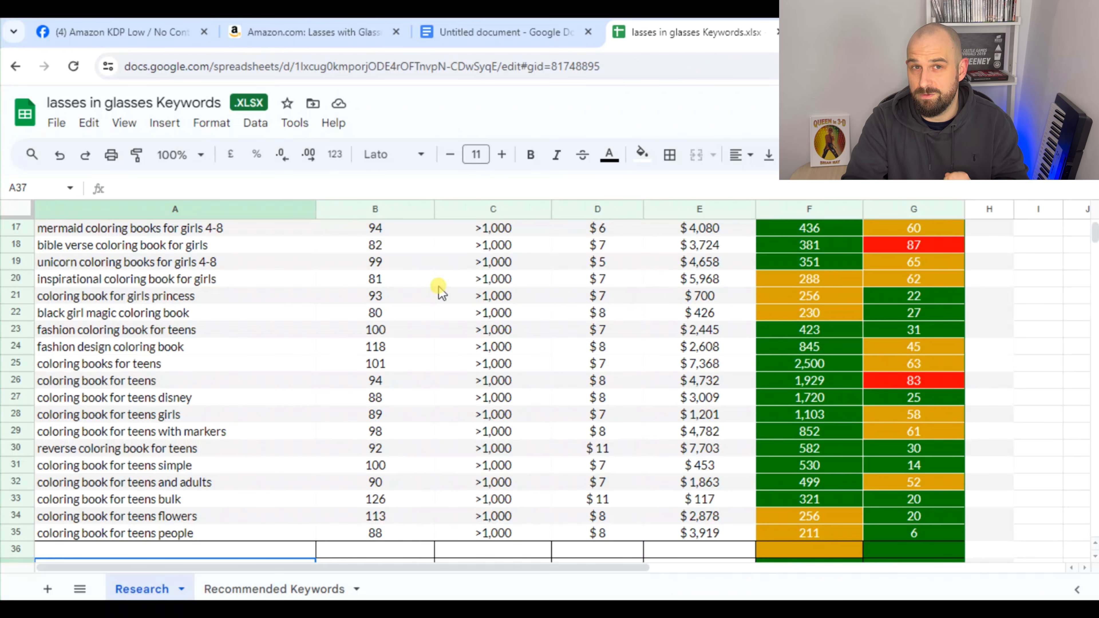
Clear the row selection in Publisher Rocket and check the highlighted terms in the Untitled document for the next keyword idea
left_click(684, 617)
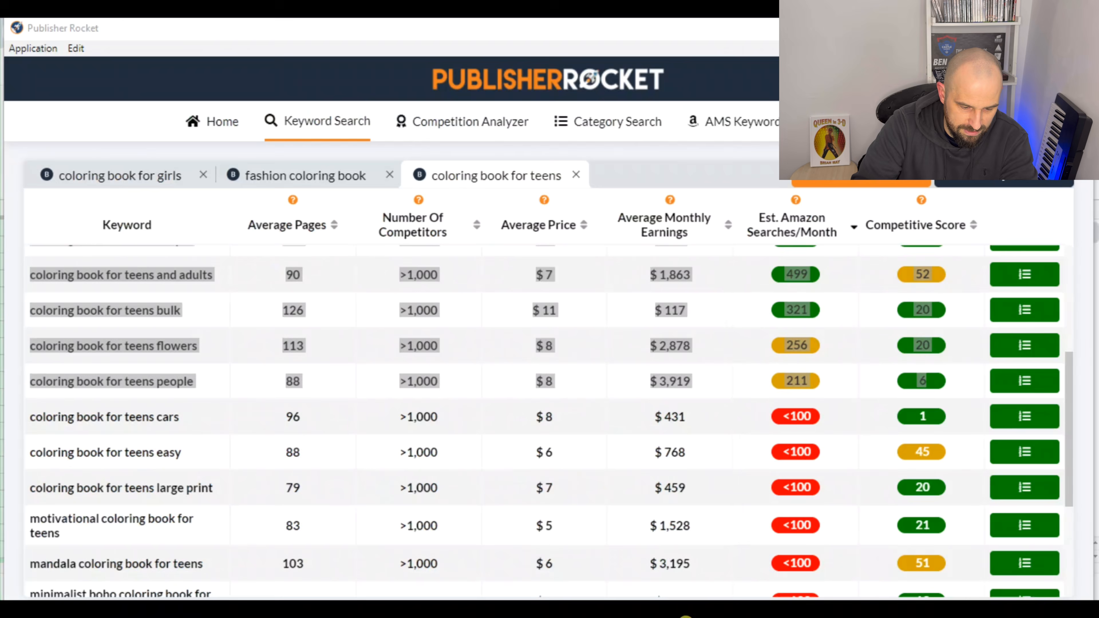
left_click(422, 481)
scroll(229, 366, "up", 5)
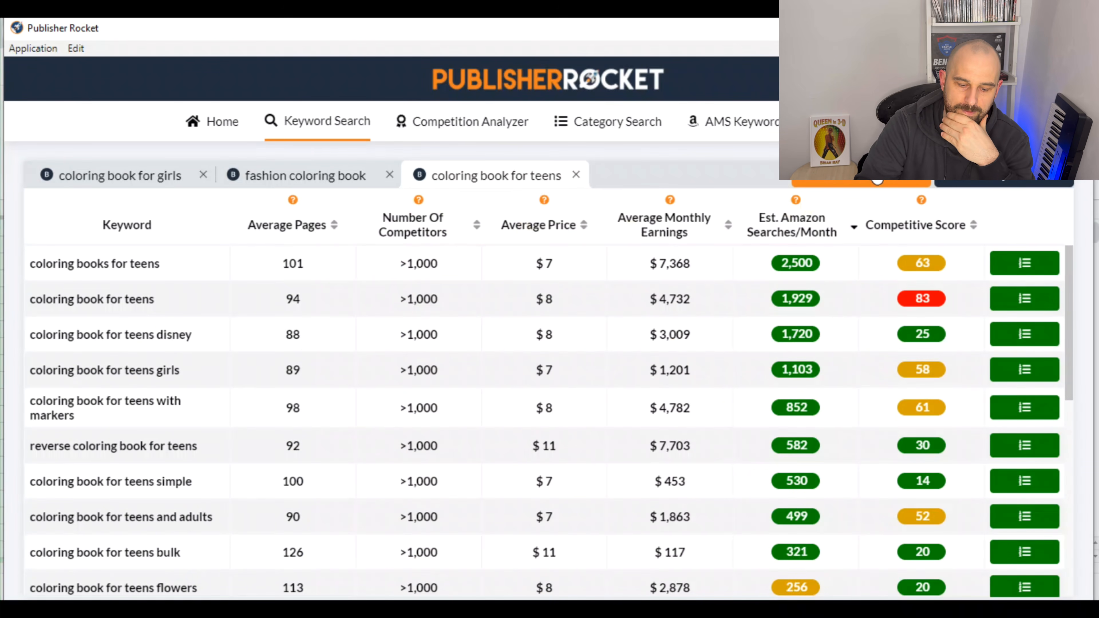
left_click(336, 615)
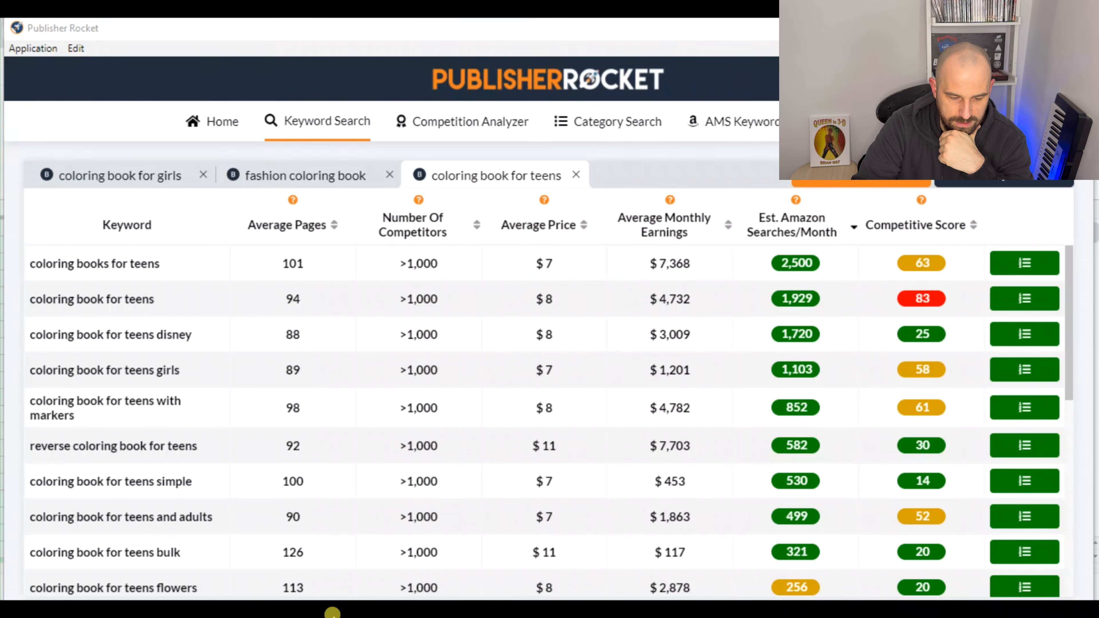
left_click(513, 34)
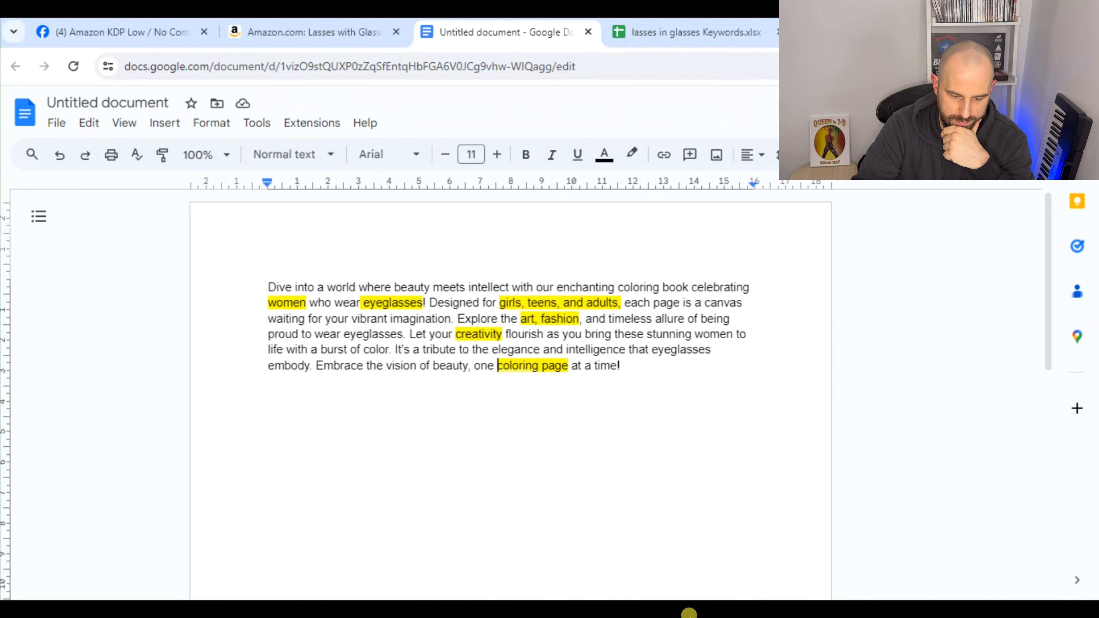
Switch back to Publisher Rocket and run a new keyword search for "creative coloring book" in Books
mouse_move(689, 613)
left_click(696, 578)
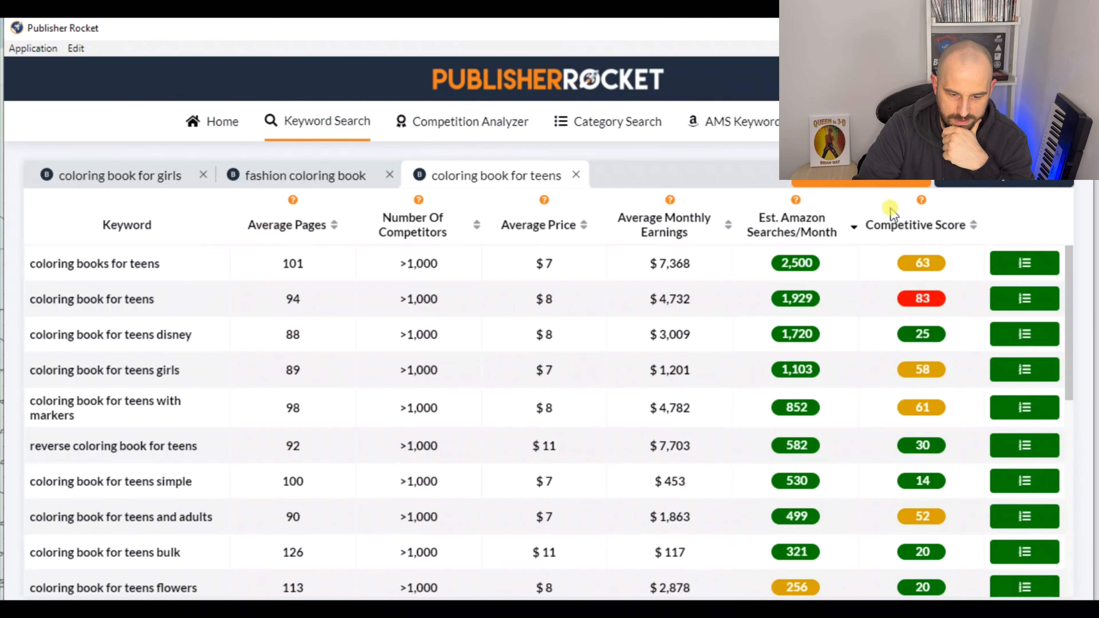
left_click(885, 183)
left_click(727, 422)
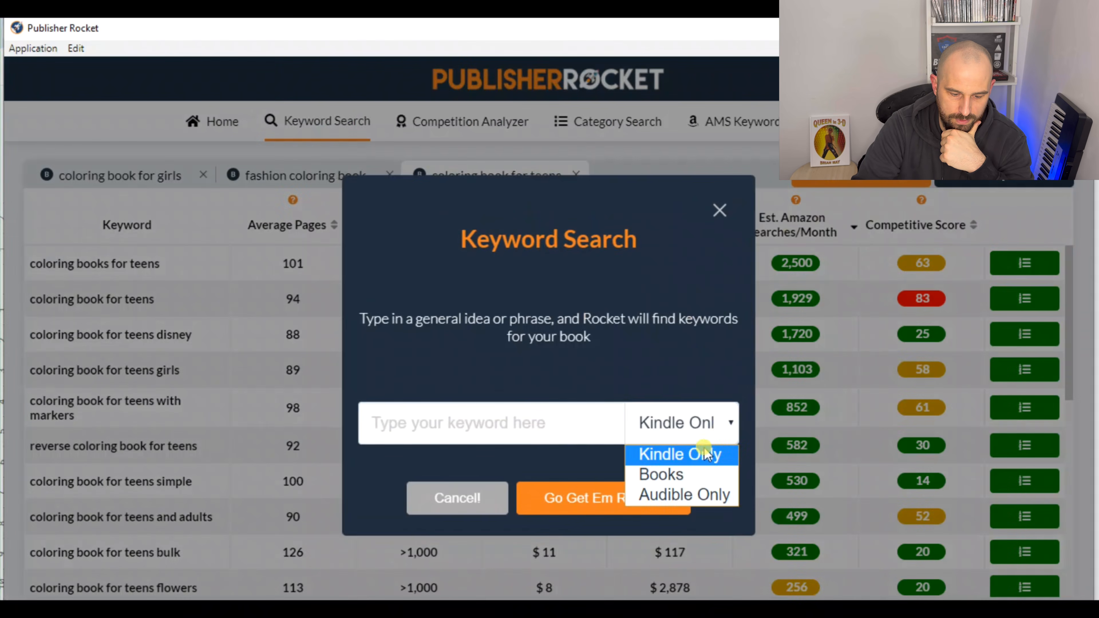
left_click(662, 474)
left_click(535, 418)
type("c")
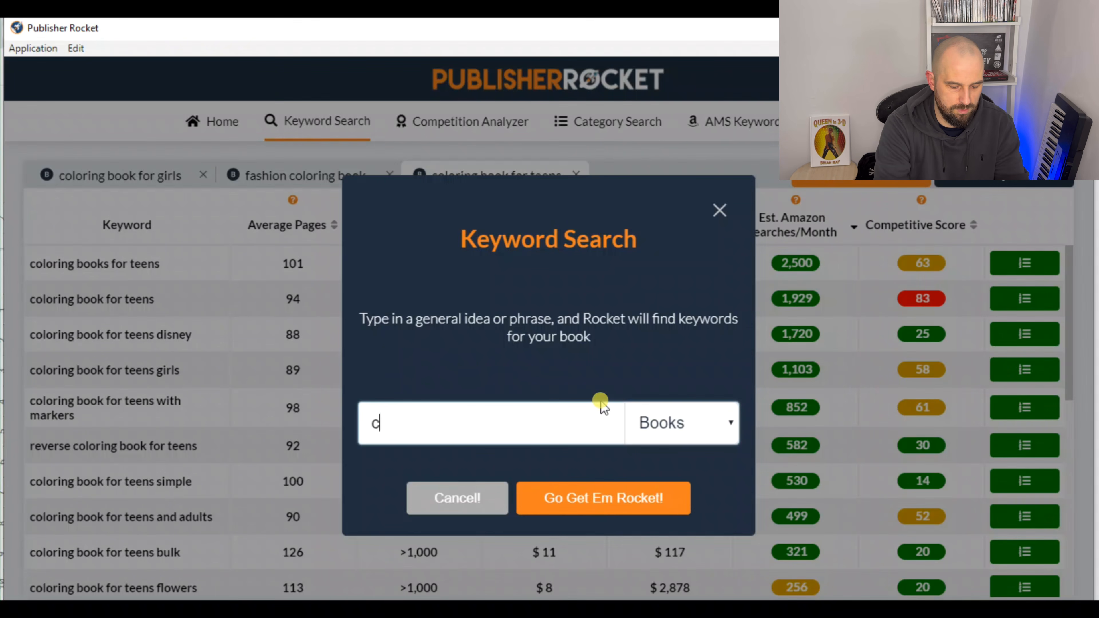
type("reative coloring book")
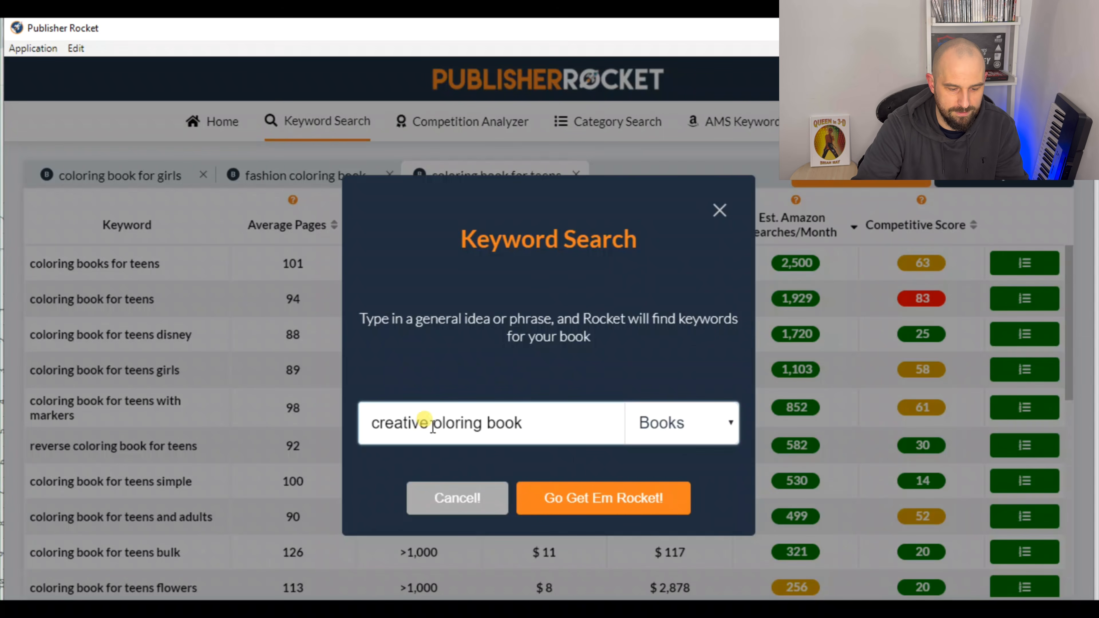
left_click(601, 497)
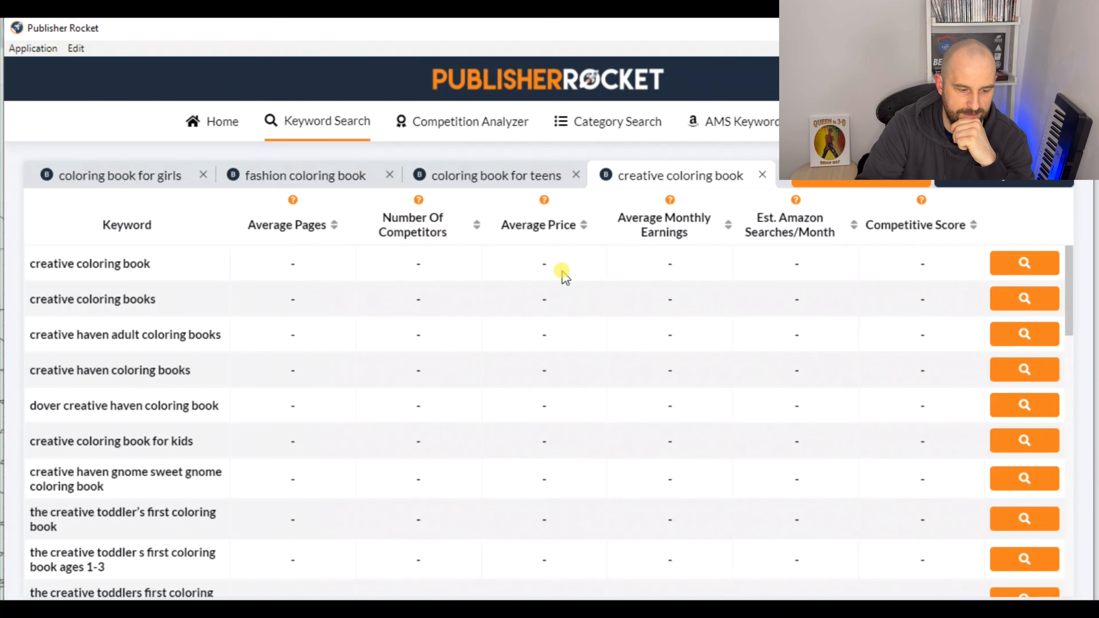
Analyze the creative keywords from "creative coloring book" through "the creative toddler s first coloring book ages 1-3"
left_click(1025, 269)
left_click(1030, 301)
left_click(1024, 337)
left_click(1025, 372)
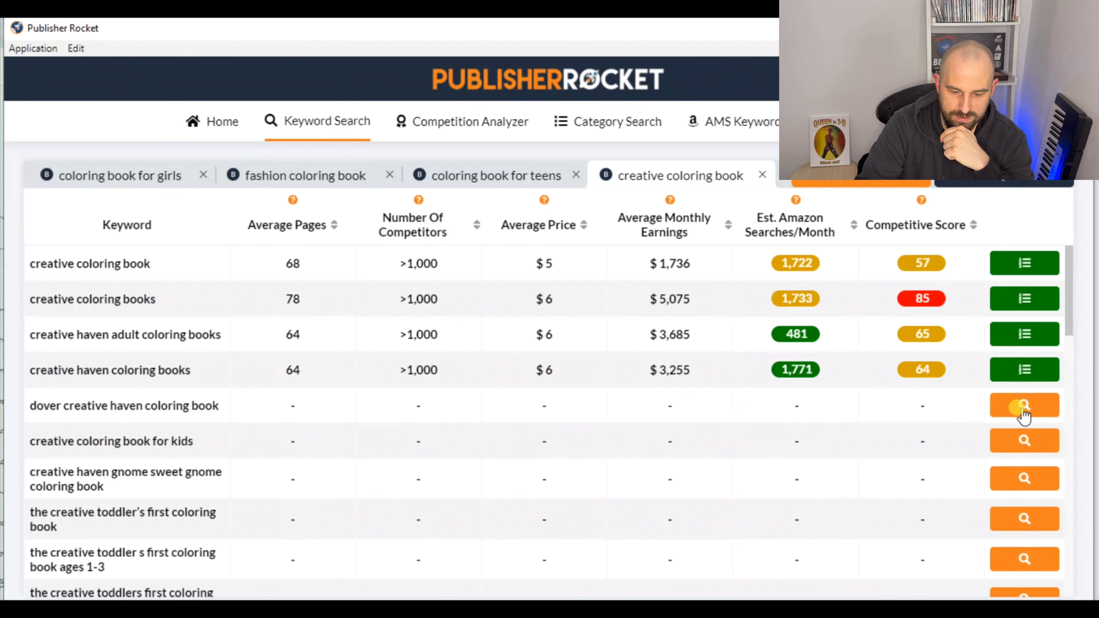
left_click(1024, 407)
left_click(1024, 444)
left_click(1022, 481)
left_click(1026, 522)
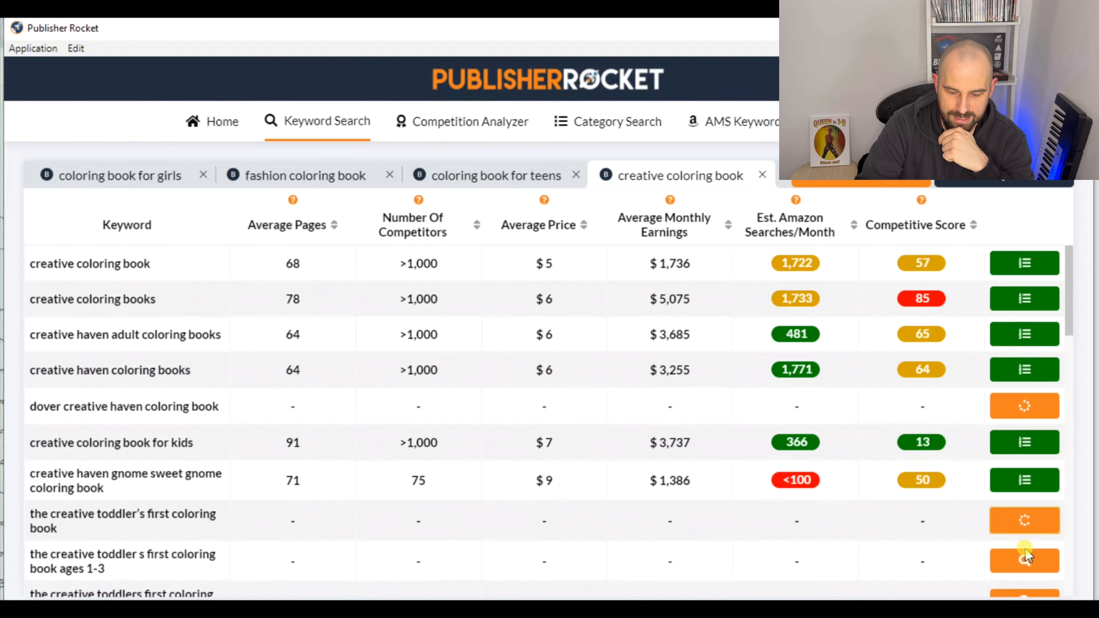
left_click(1025, 557)
Analyze the keywords from "the creative toddlers first coloring book ages 1-3" through "creative haven coloring book for adults"
scroll(1022, 428, "down", 2)
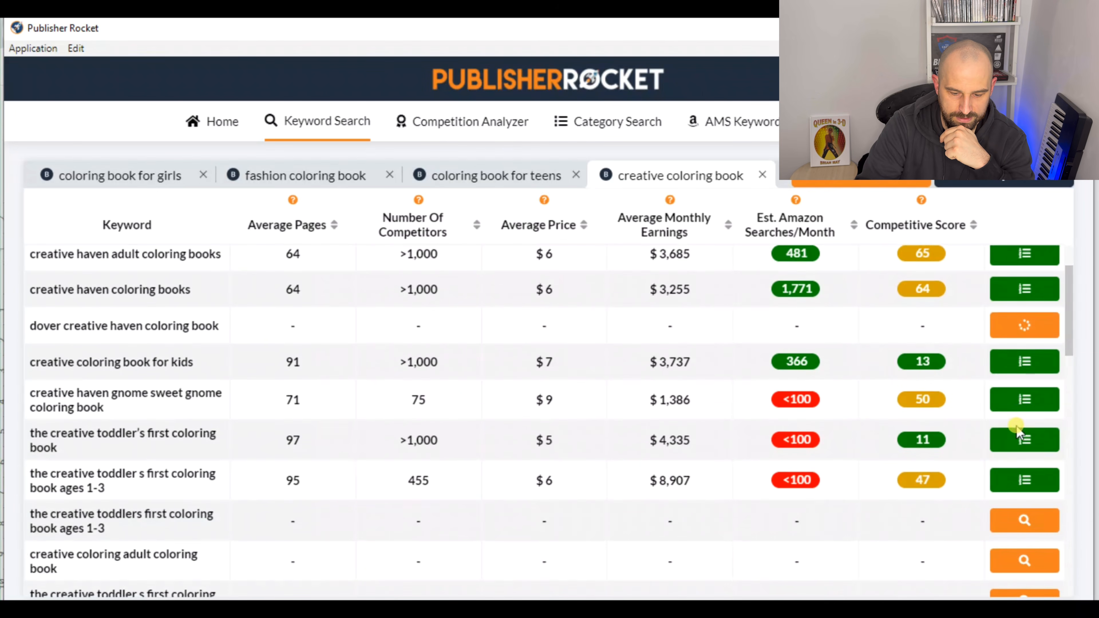
left_click(1025, 525)
left_click(1025, 559)
scroll(1026, 433, "down", 4)
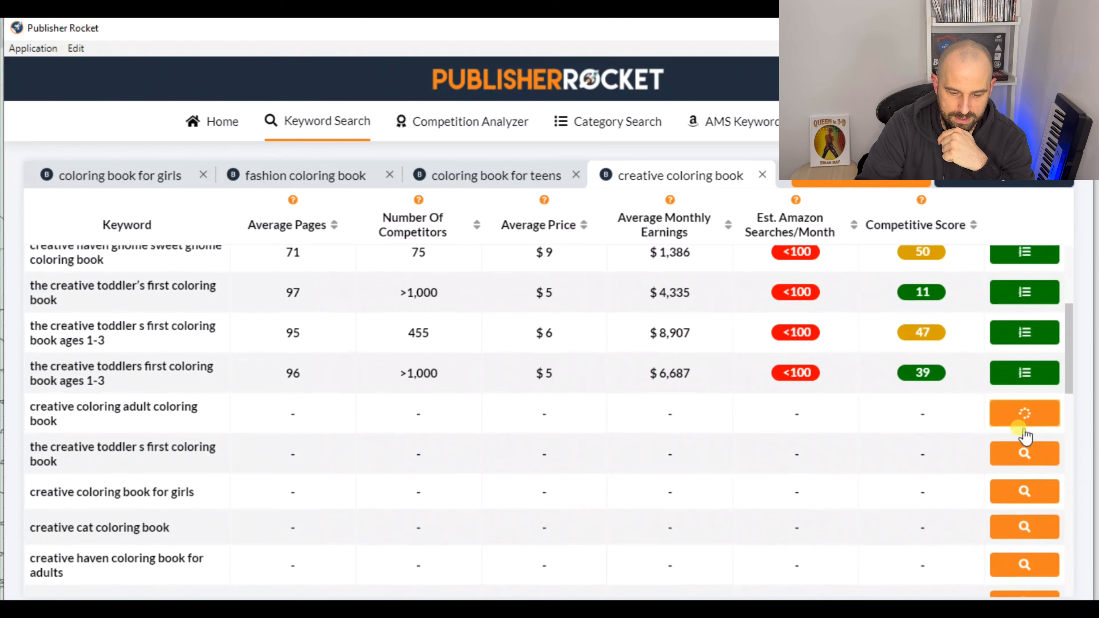
left_click(1025, 439)
left_click(1025, 476)
left_click(1026, 512)
left_click(1026, 549)
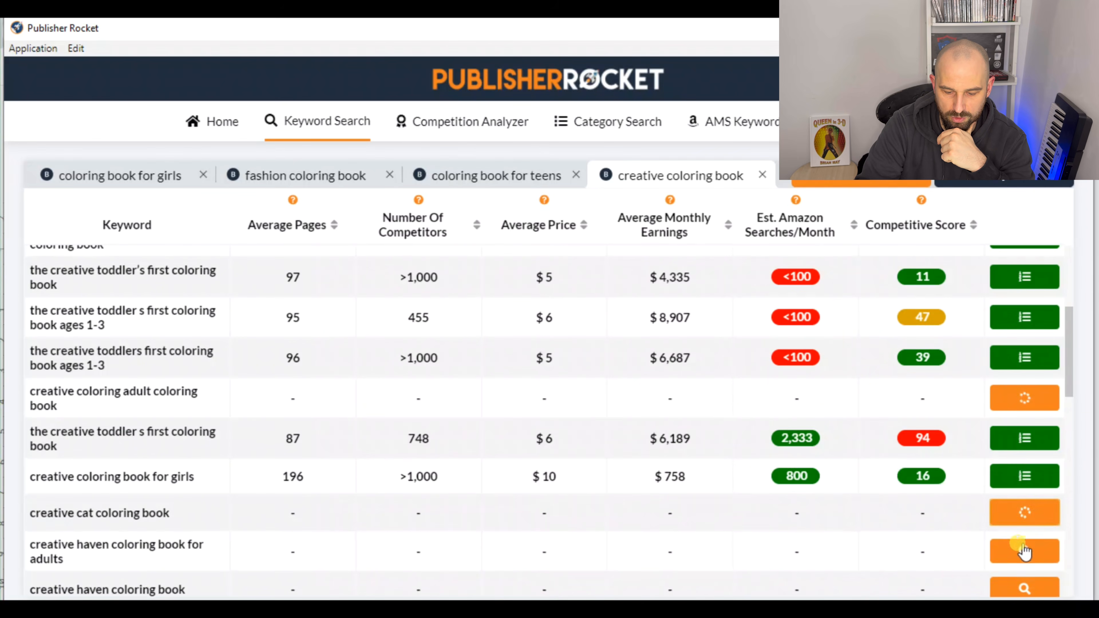
Analyze the keywords from "creative haven coloring book" through "coloring book creative haven"
scroll(1017, 461, "down", 6)
left_click(1026, 349)
left_click(1026, 383)
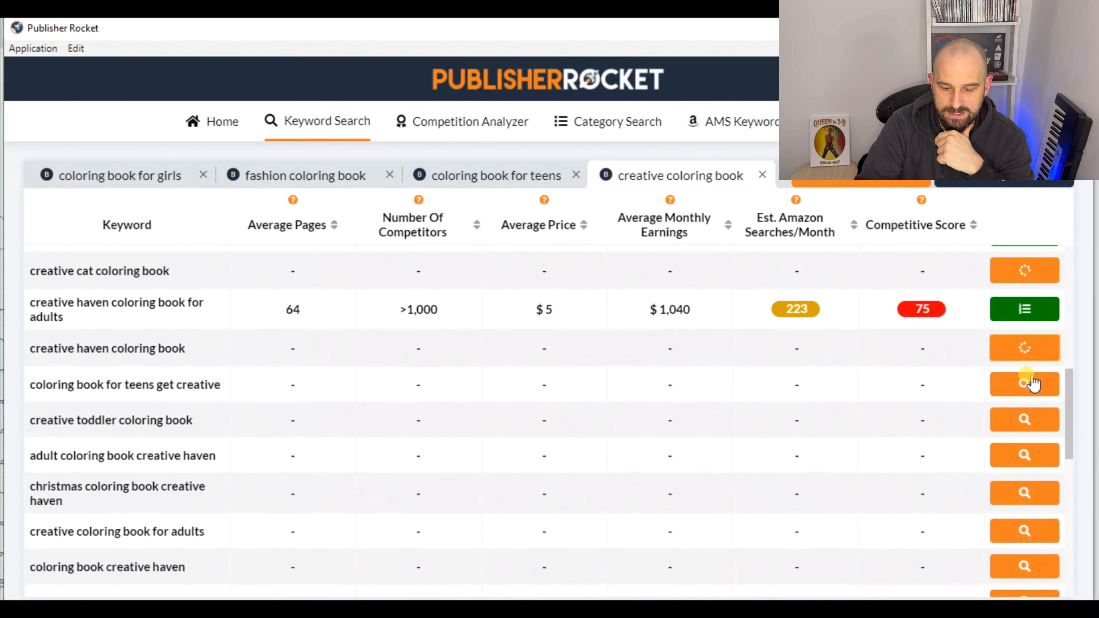
left_click(1025, 418)
left_click(1025, 456)
left_click(1025, 494)
left_click(1025, 531)
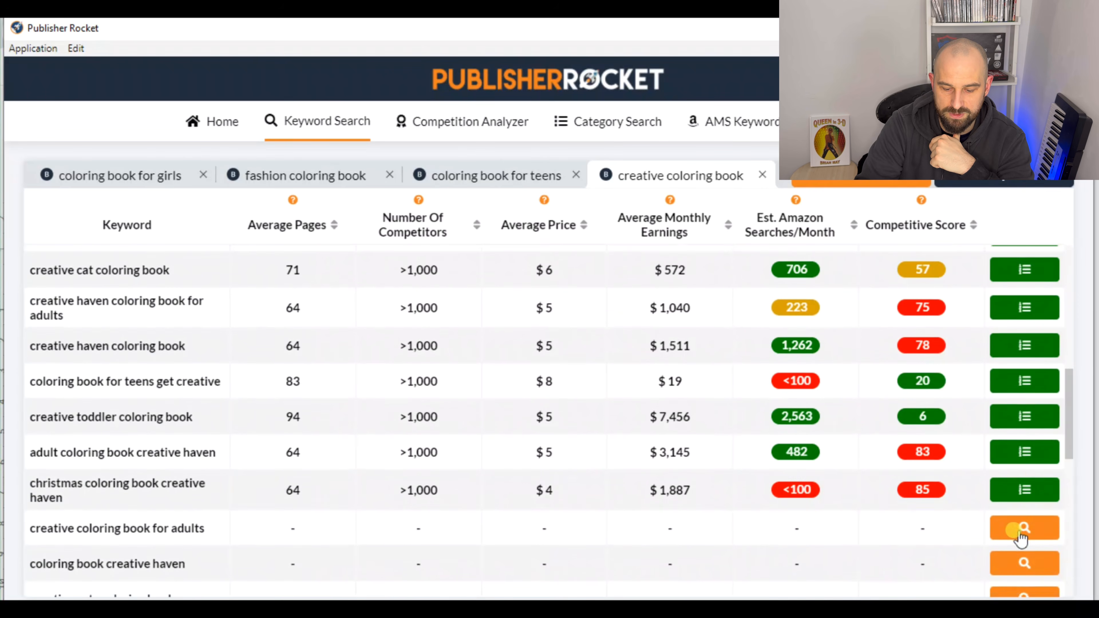
left_click(1024, 566)
Analyze the keywords from "creative cats coloring book" through "adult coloring creative kittens coloring book"
scroll(1022, 474, "down", 5)
left_click(1025, 438)
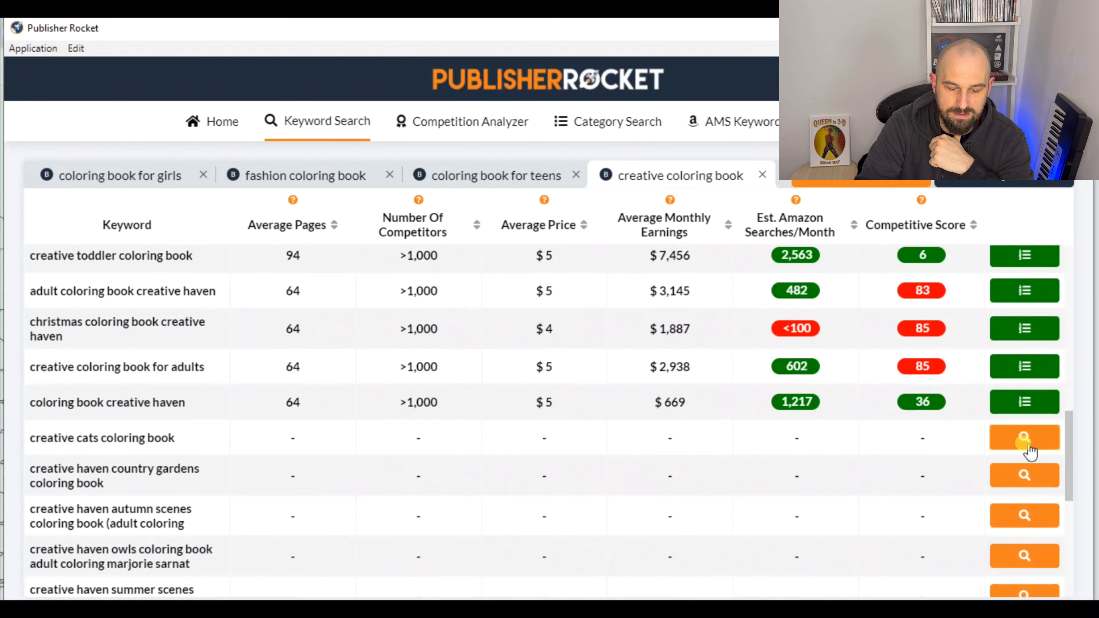
left_click(1024, 476)
left_click(1023, 520)
left_click(1017, 553)
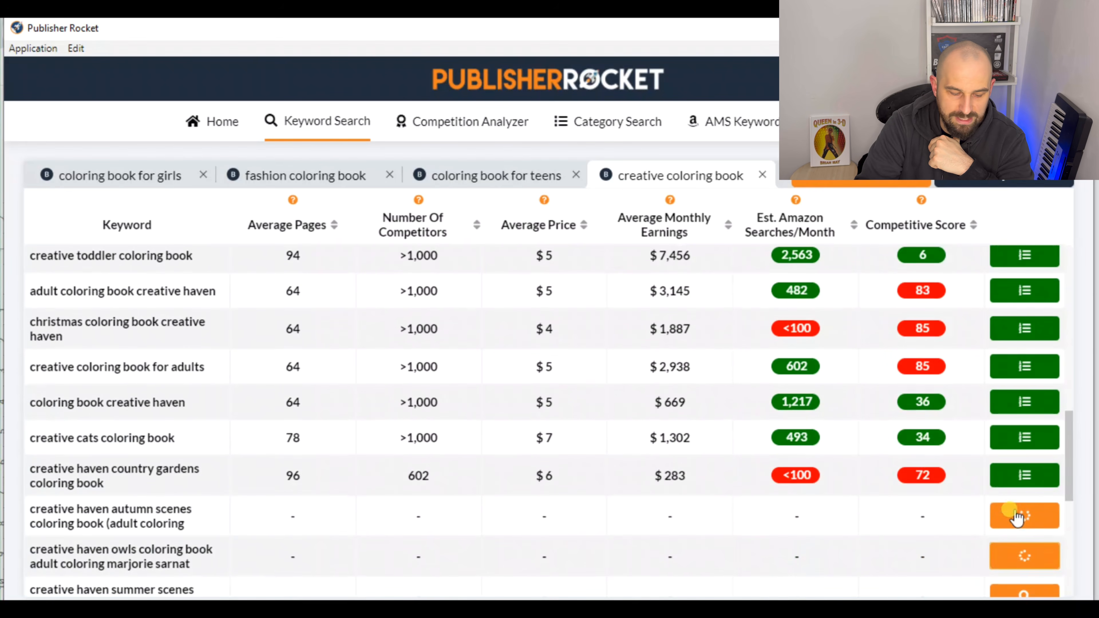
scroll(1022, 493, "down", 4)
left_click(1024, 437)
left_click(1030, 475)
left_click(1026, 511)
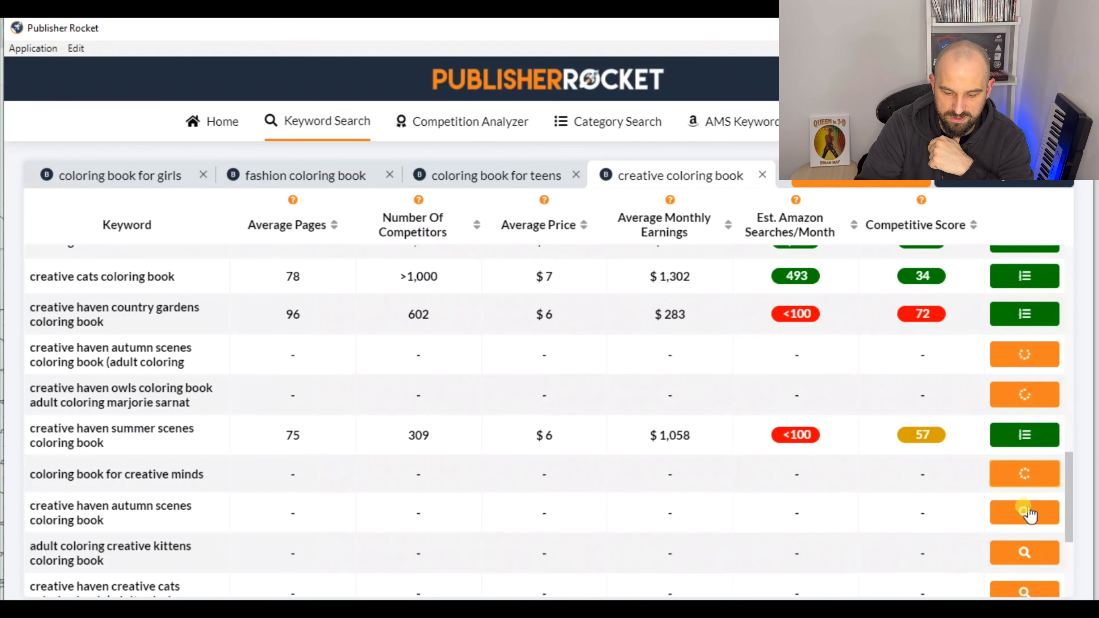
left_click(1024, 547)
Analyze the remaining creative keywords, from the "creative haven creative cats" entries through "creative haven spring scenes coloring book"
scroll(1017, 509, "down", 5)
left_click(1022, 498)
left_click(1023, 416)
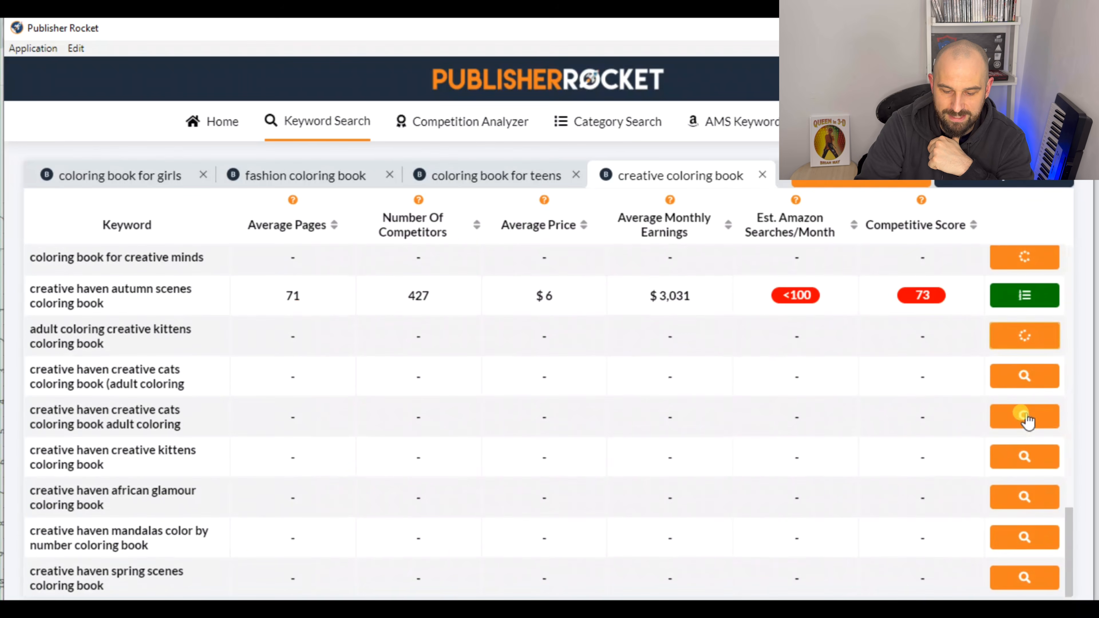
left_click(1025, 456)
left_click(1025, 494)
left_click(1025, 537)
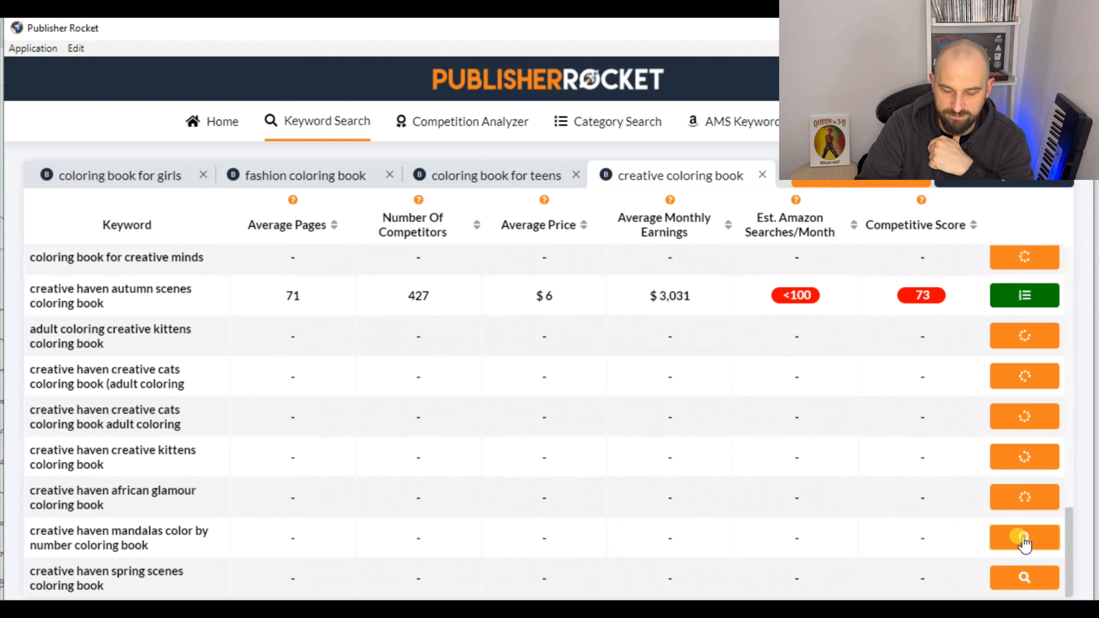
left_click(1043, 577)
Sort the creative keywords by estimated Amazon searches per month in descending order
left_click_drag(1067, 567, 1067, 267)
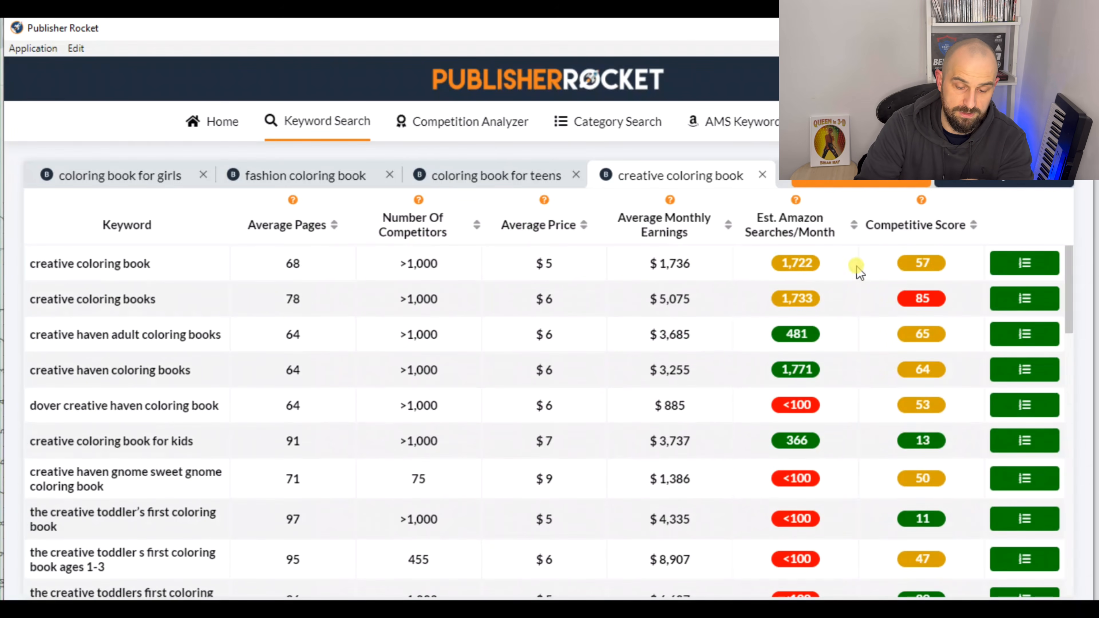
left_click(854, 225)
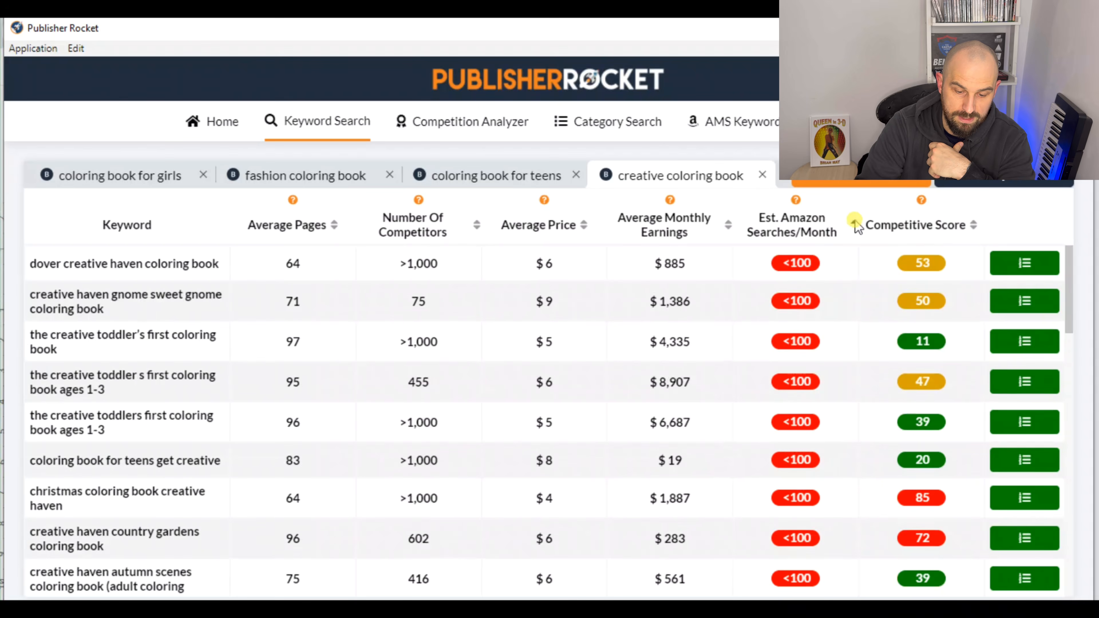
left_click(856, 225)
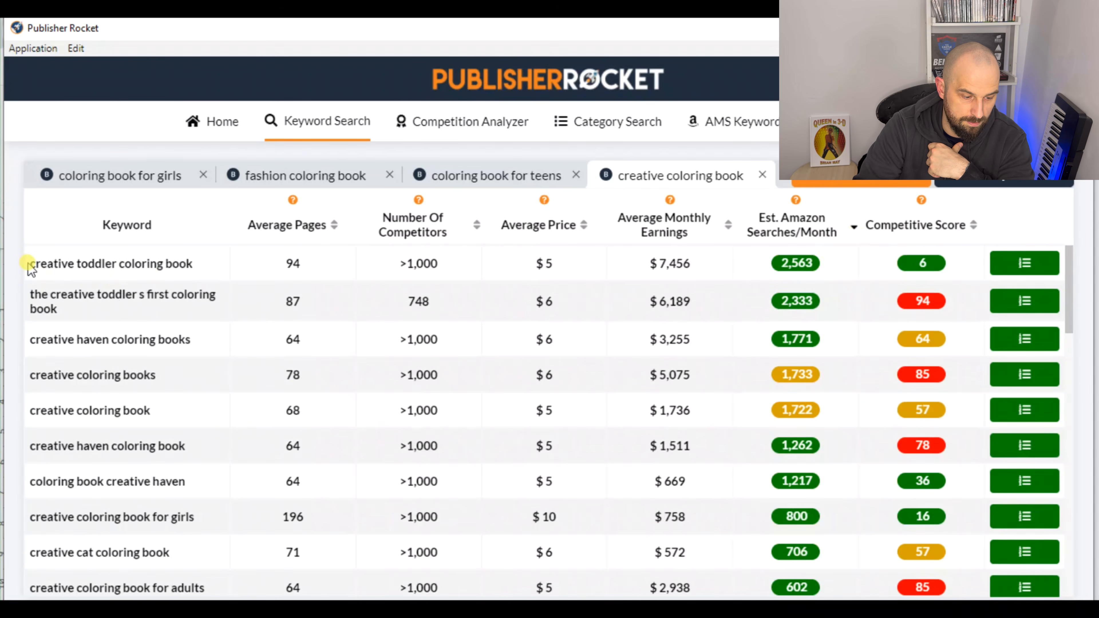
left_click_drag(30, 265, 967, 414)
scroll(729, 412, "down", 7)
scroll(749, 417, "down", 3)
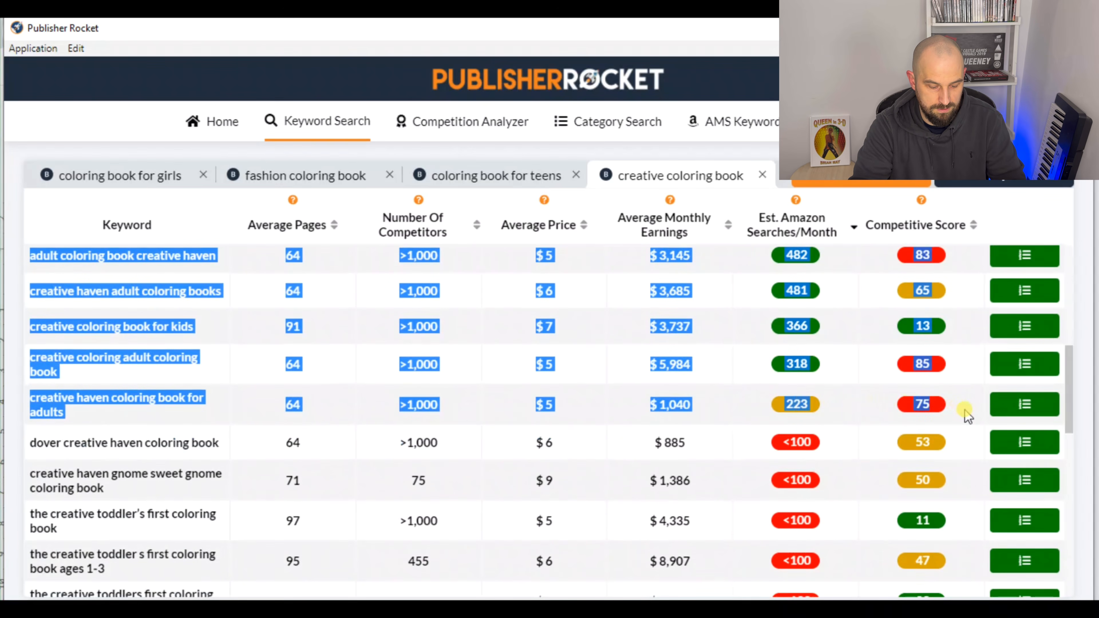
left_click(960, 409)
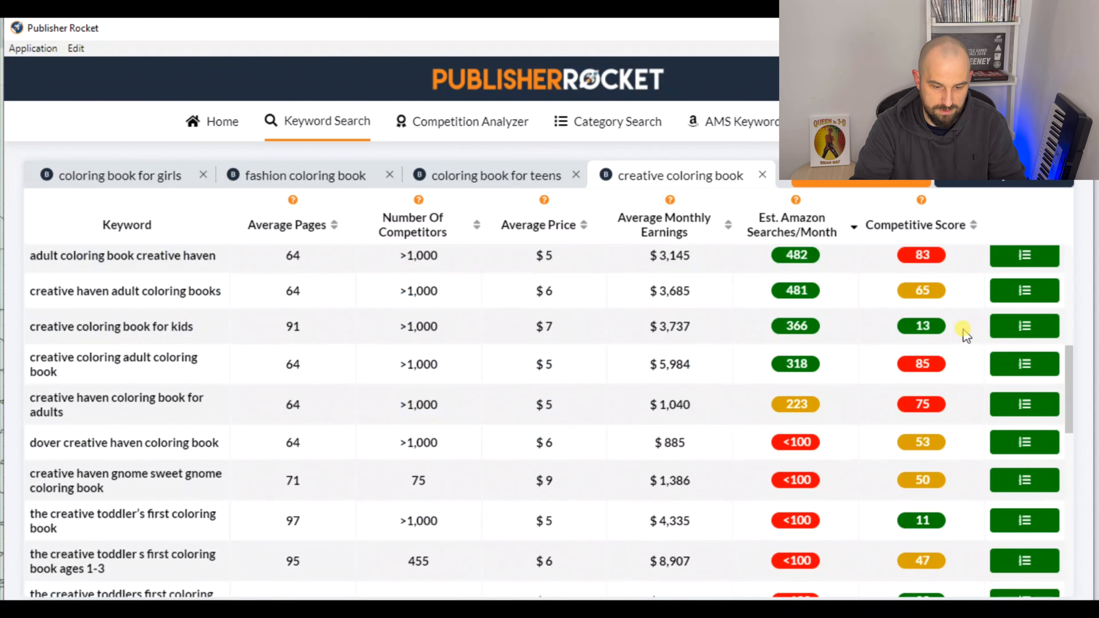
Copy the rows from "creative toddler coloring book" to "creative coloring book for kids" and paste them into the lasses in glasses Keywords spreadsheet starting at cell A36
left_click_drag(964, 334, 32, 268)
key("ctrl+c")
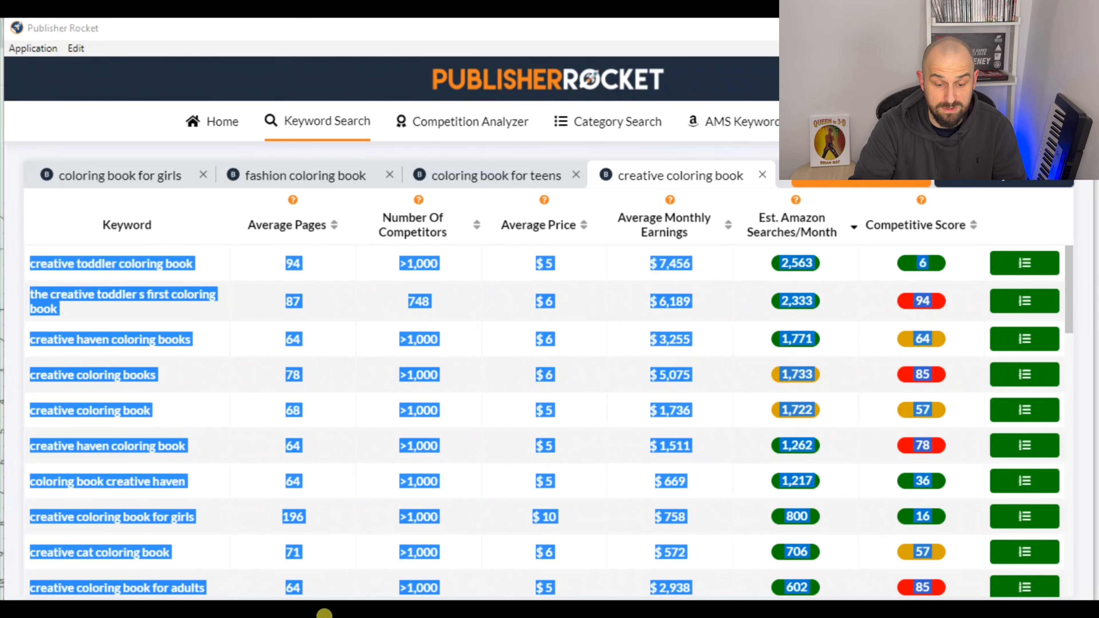
left_click(321, 611)
left_click(676, 37)
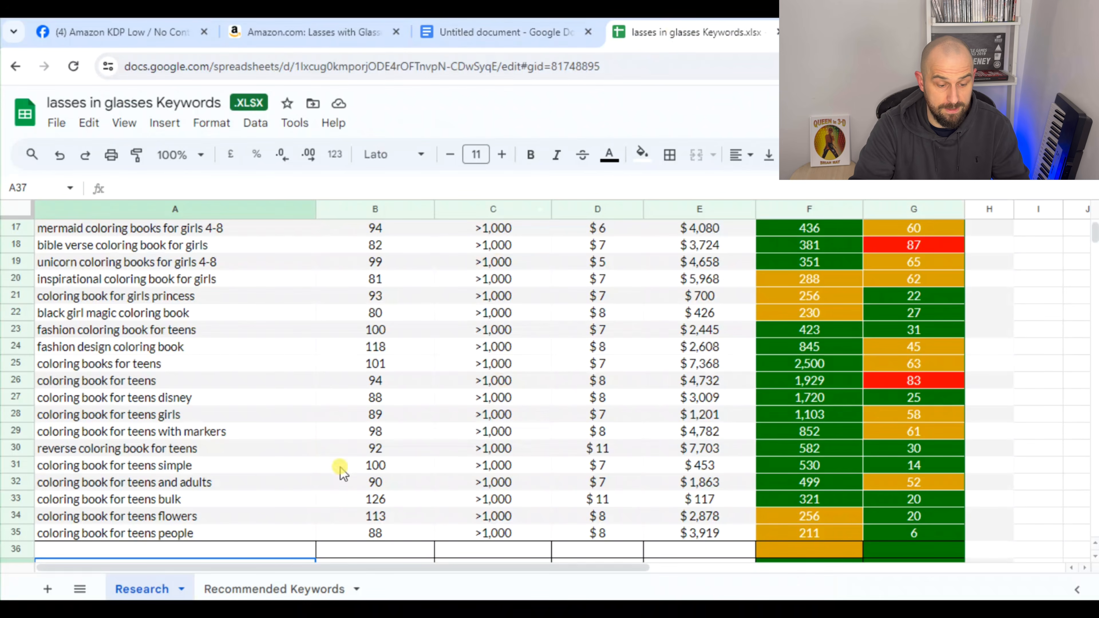
left_click(225, 552)
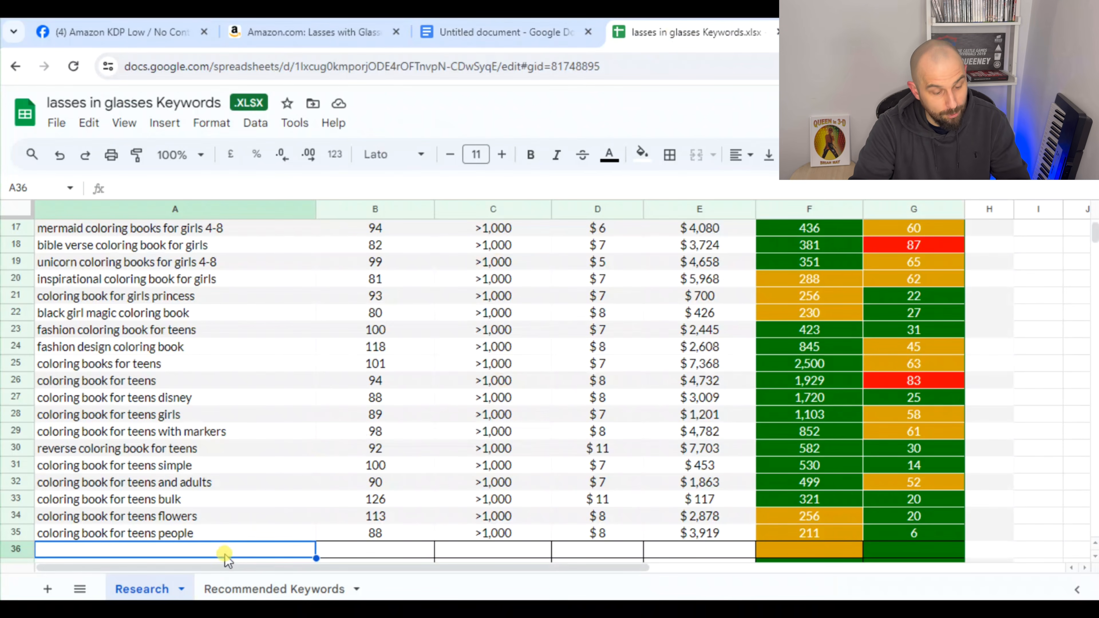
key("ctrl+v")
scroll(359, 390, "down", 5)
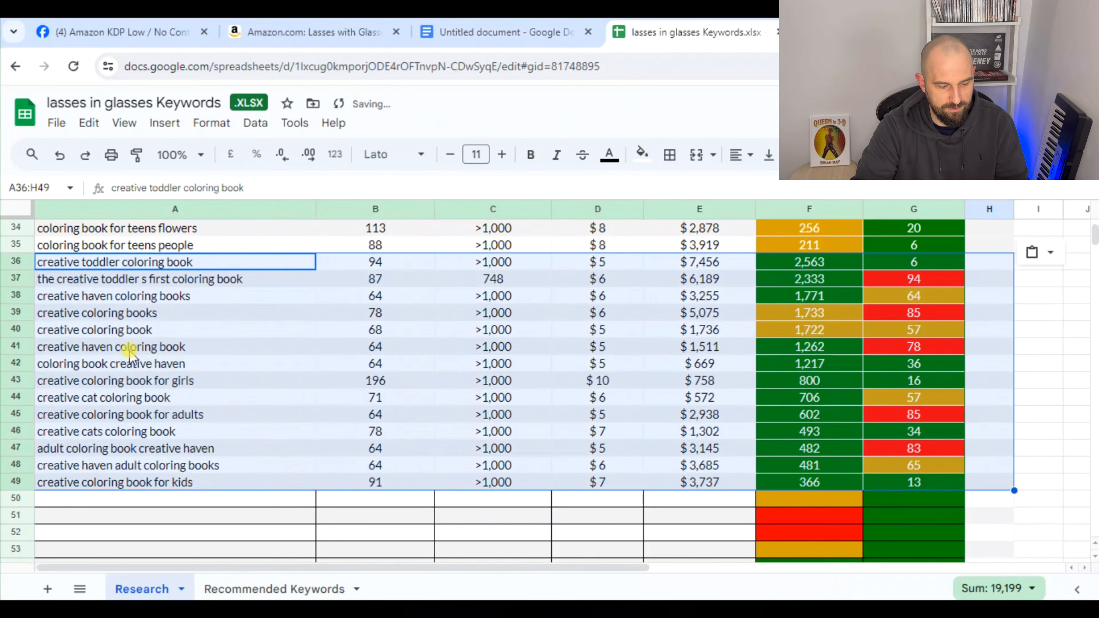
scroll(130, 353, "down", 1)
left_click(245, 486)
scroll(560, 498, "up", 10)
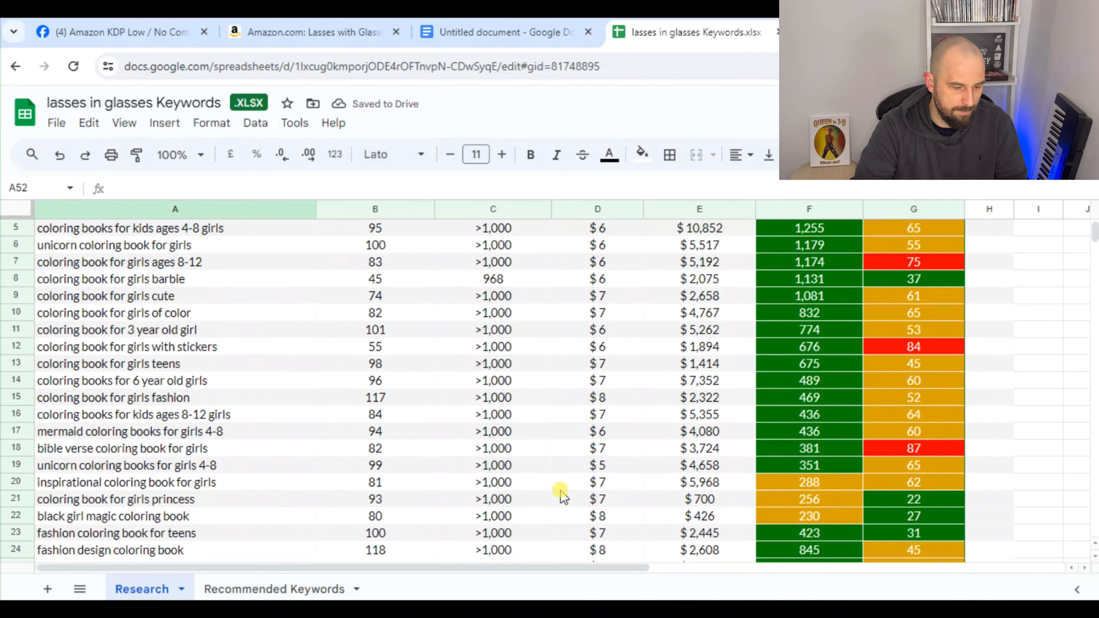
scroll(601, 504, "down", 3)
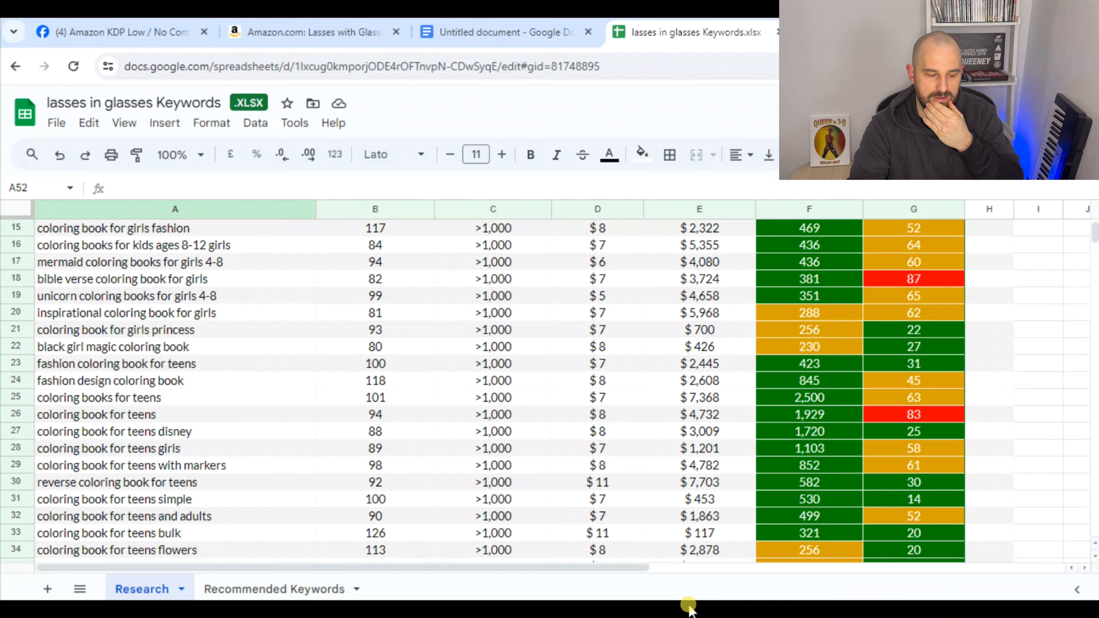
Switch back to Publisher Rocket and run a new keyword search for "gifts for girls" in Books
mouse_move(689, 607)
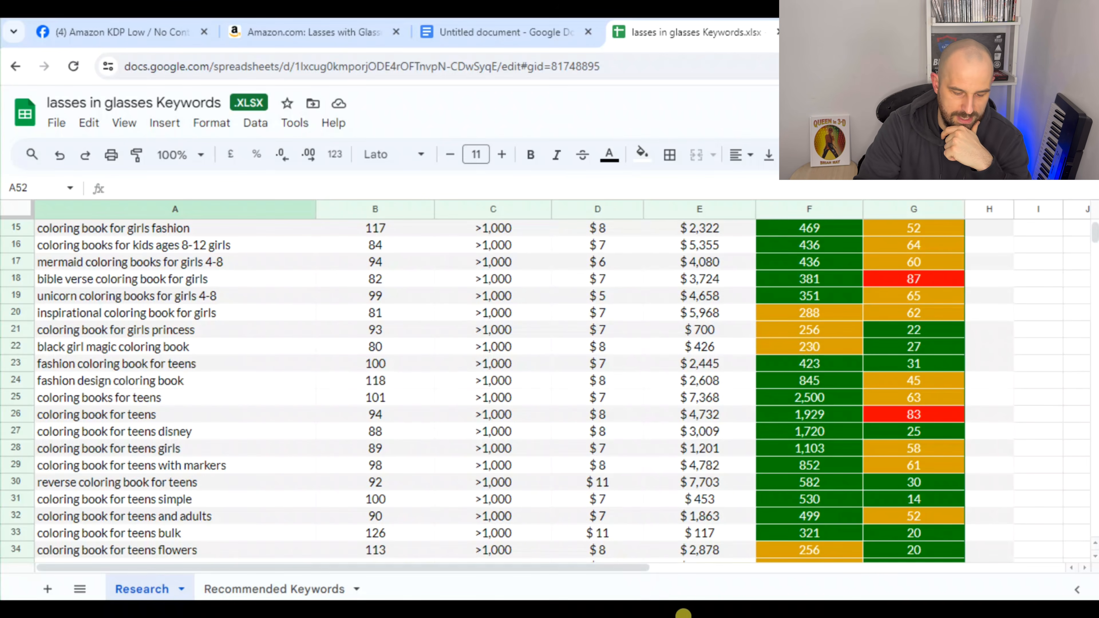
left_click(686, 559)
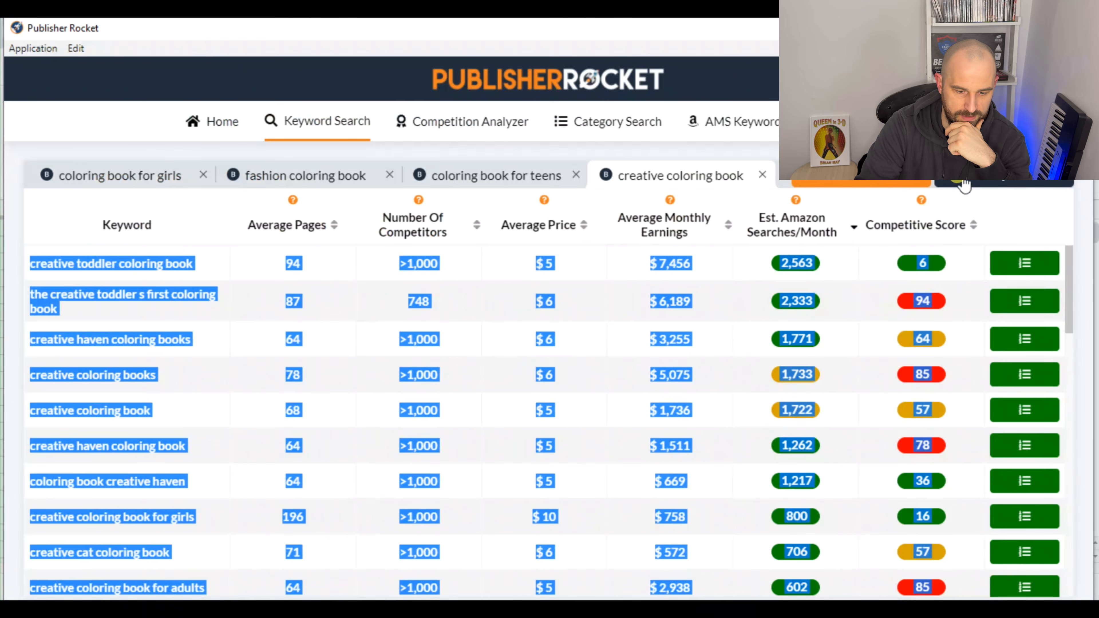
left_click(876, 181)
left_click(717, 427)
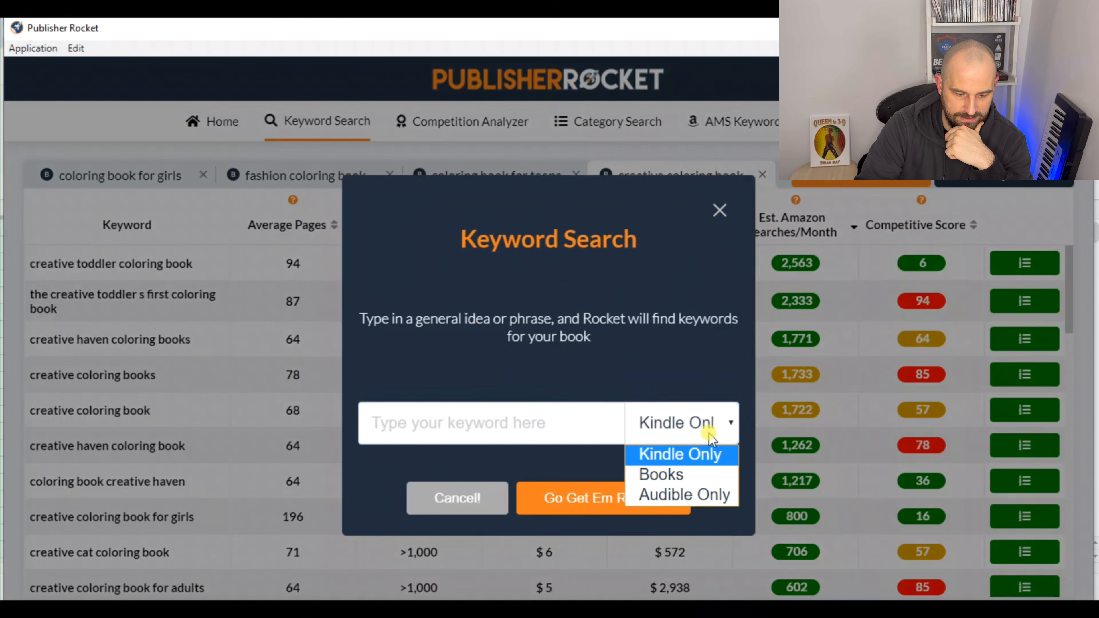
left_click(681, 478)
left_click(559, 428)
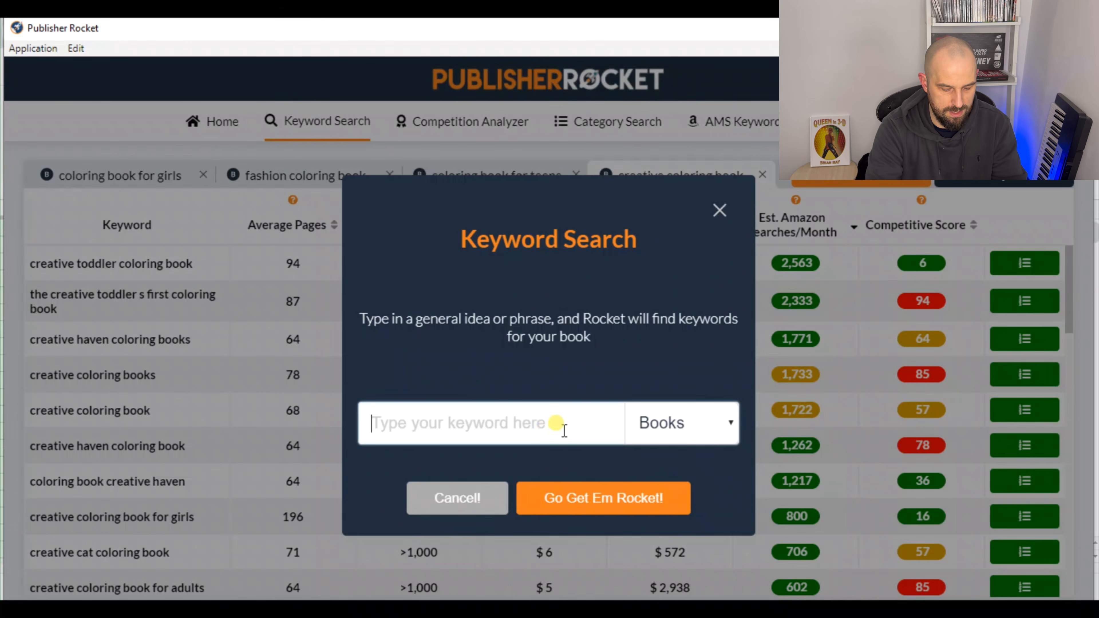
type("gifts for g")
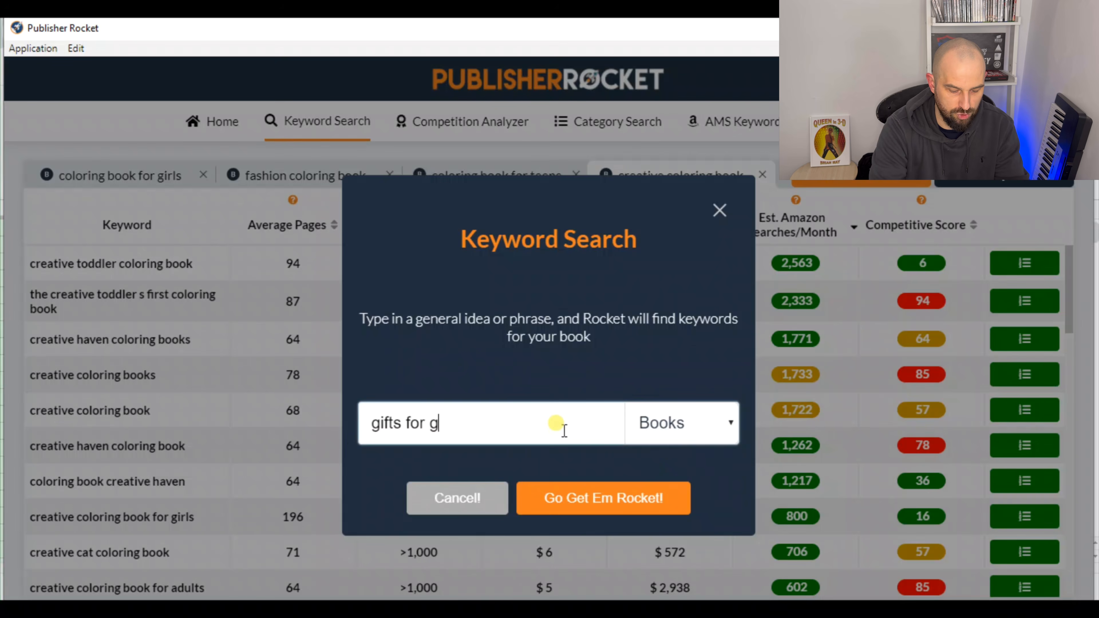
type("irls")
left_click(621, 498)
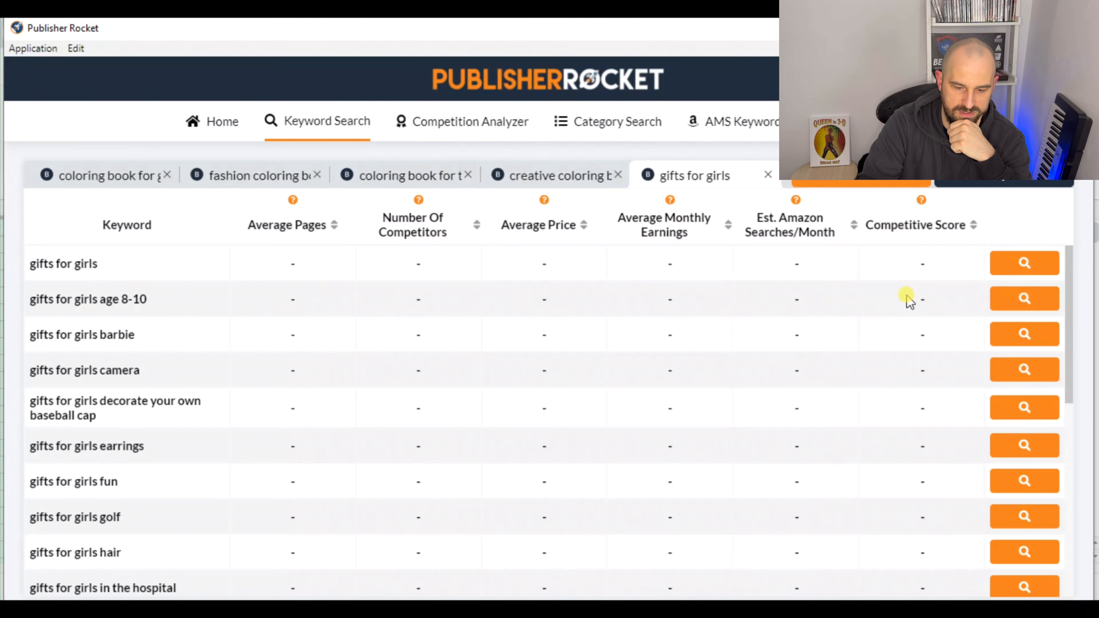
Analyze the gift keywords from "gifts for girls" through "gifts for girls fun"
left_click(1021, 263)
left_click(1021, 303)
left_click(1030, 338)
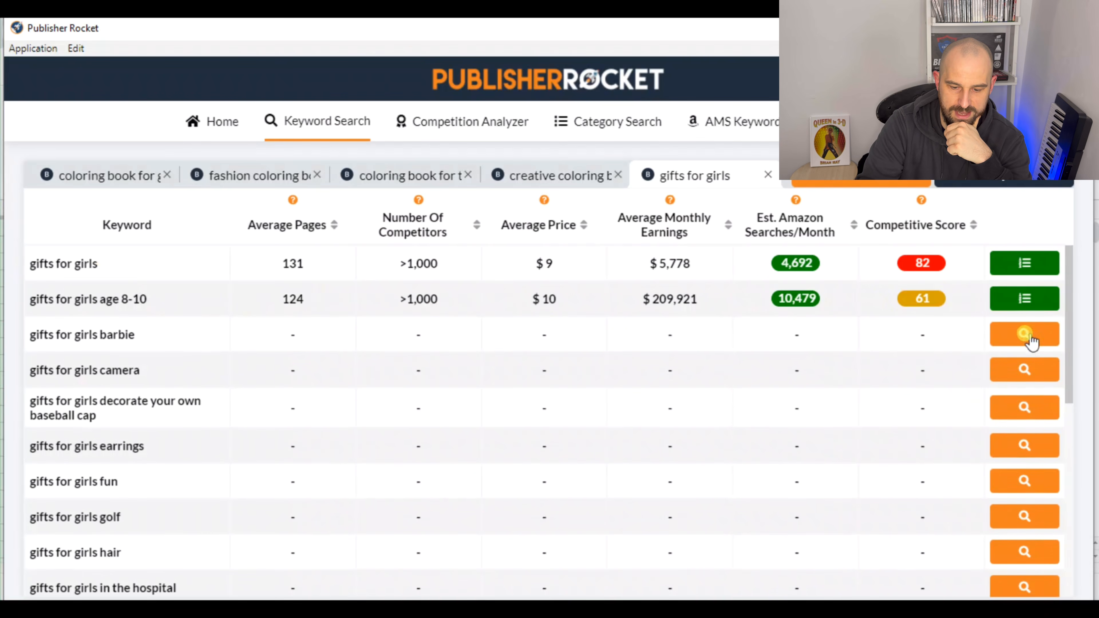
left_click(1028, 372)
left_click(1027, 414)
left_click(1026, 459)
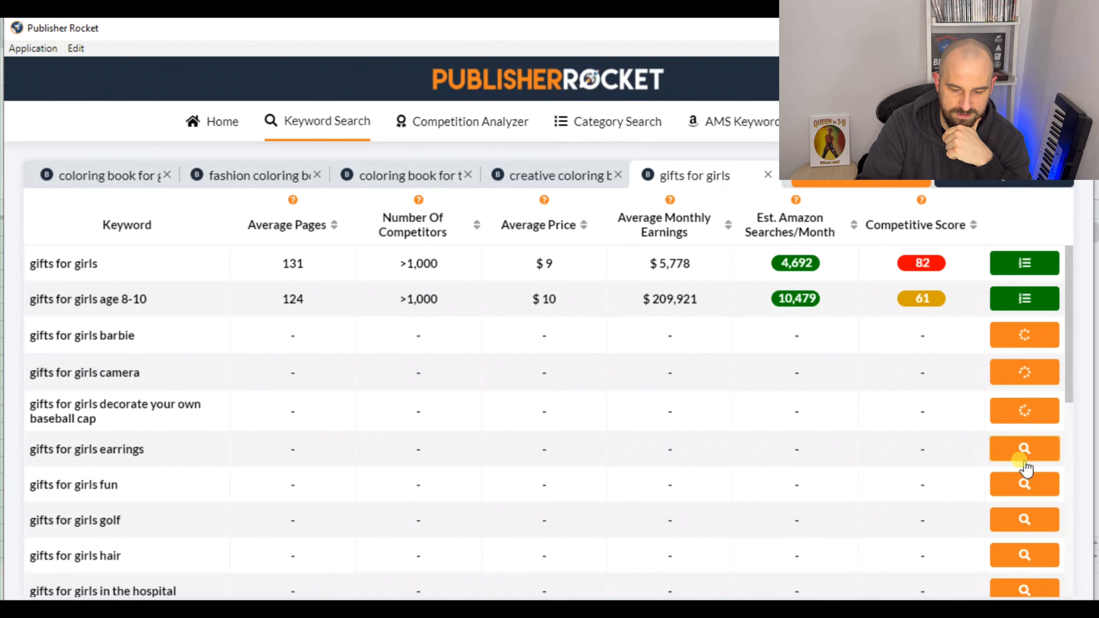
left_click(1023, 484)
Analyze the golf, hair, in the hospital and karaoke keywords in the "gifts for girls" results
scroll(1025, 446, "down", 1)
left_click(1021, 442)
left_click(1025, 481)
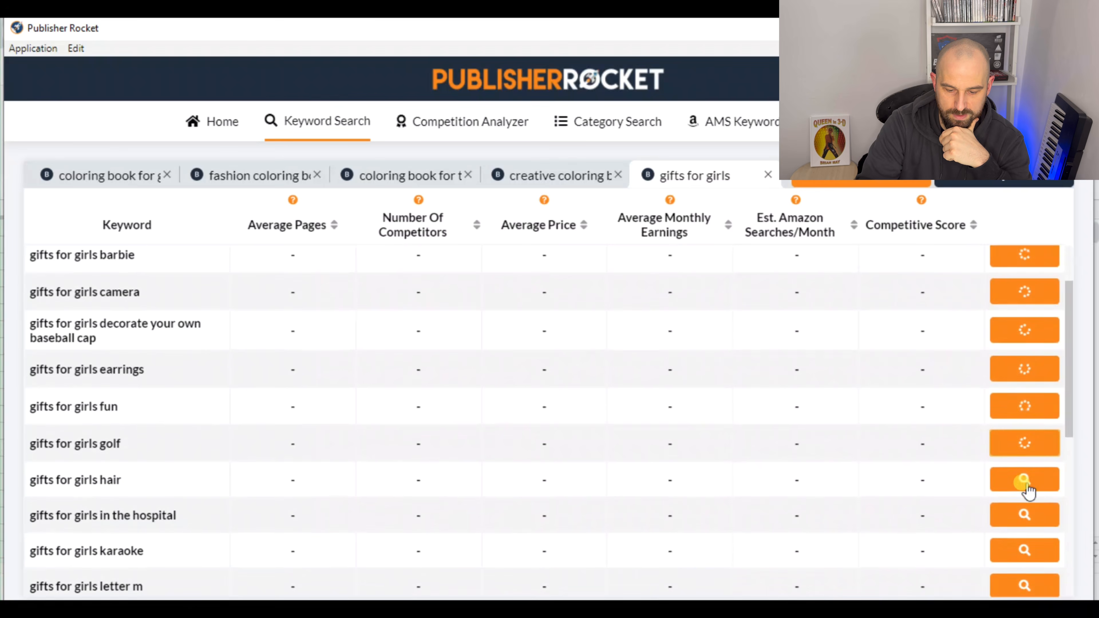
left_click(1025, 515)
left_click(1025, 551)
Analyze the gift keywords from "gifts for girls letter m" through "gifts for girls that like bugs"
scroll(1015, 444, "down", 1)
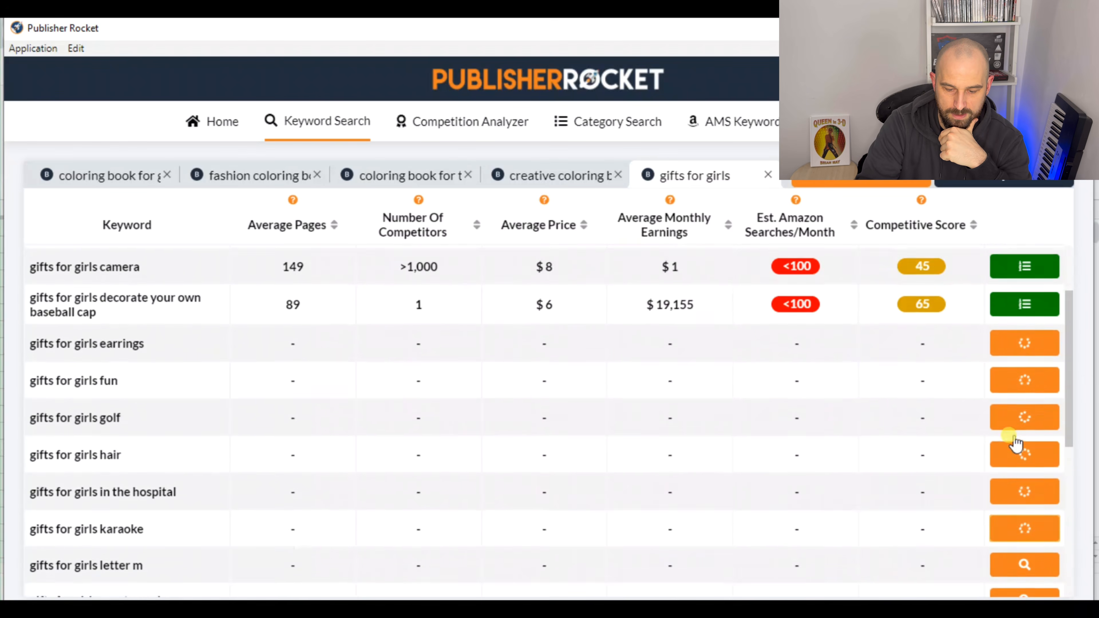
scroll(1014, 444, "down", 3)
left_click(1019, 343)
left_click(1025, 380)
left_click(1026, 415)
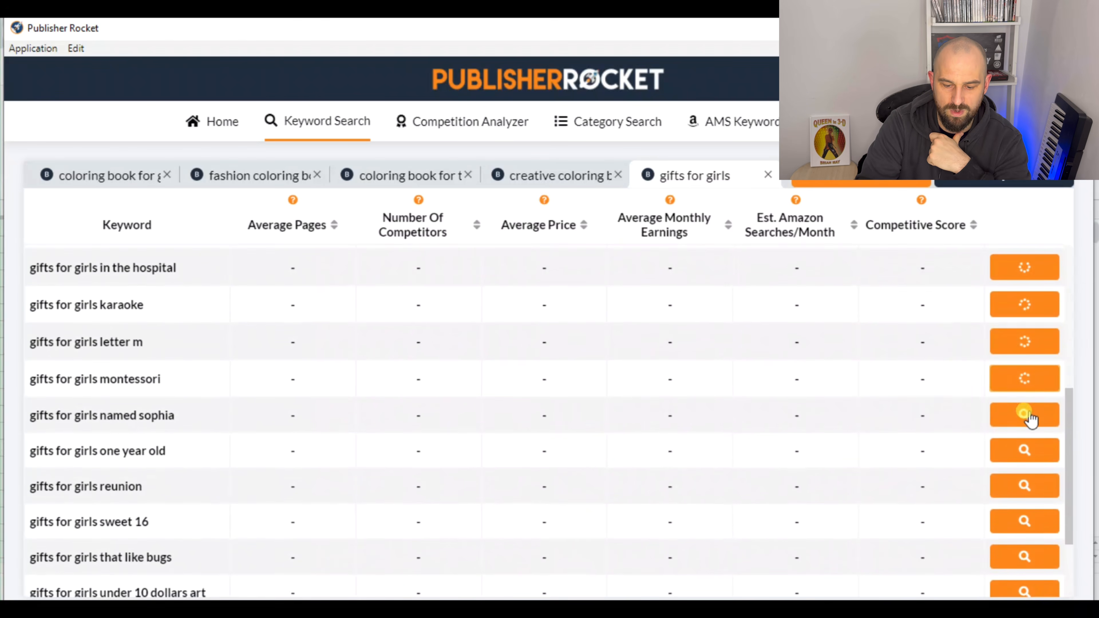
left_click(1029, 450)
left_click(1025, 484)
left_click(1026, 519)
left_click(1023, 554)
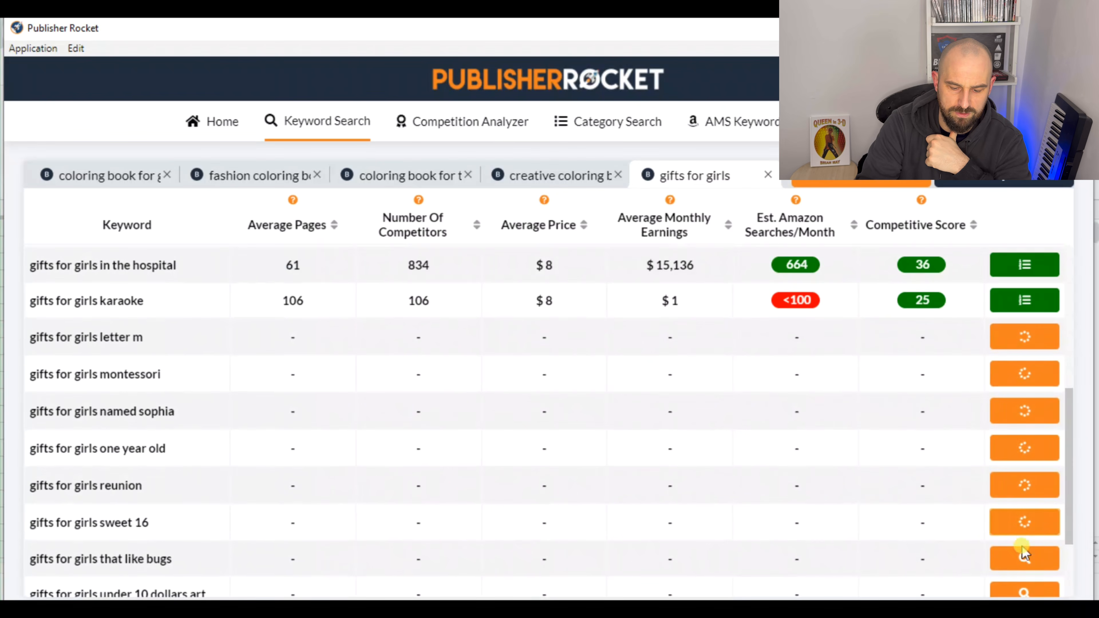
Analyze the under 10 dollars art, valentines day, who like to read and young keywords in the "gifts for girls" results
scroll(1028, 465, "down", 2)
left_click(1024, 476)
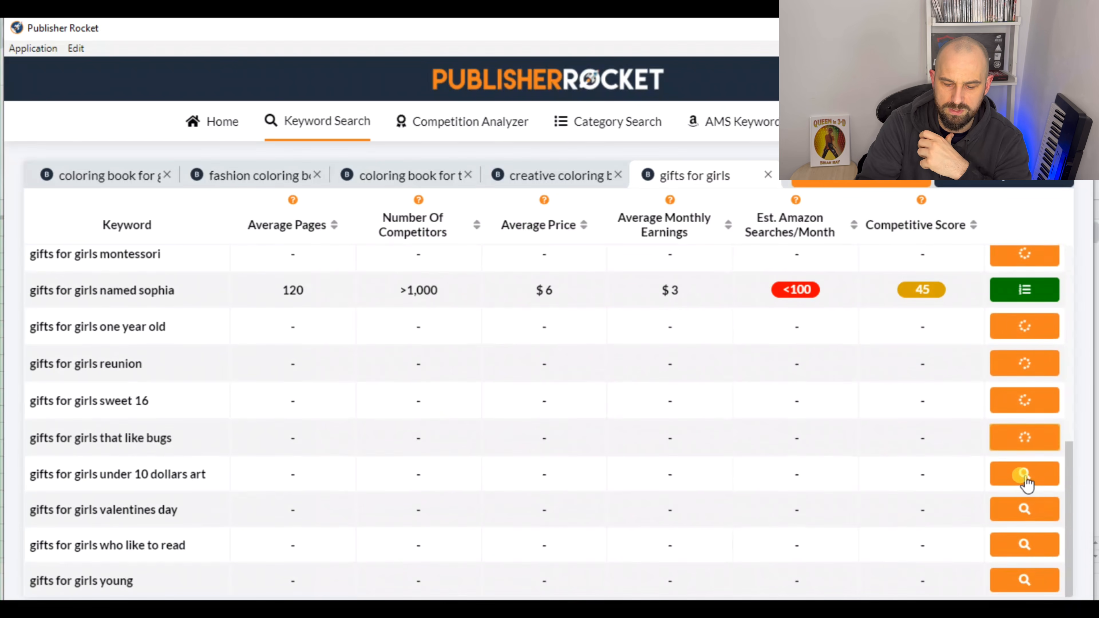
left_click(1024, 510)
left_click(1024, 546)
left_click(1032, 571)
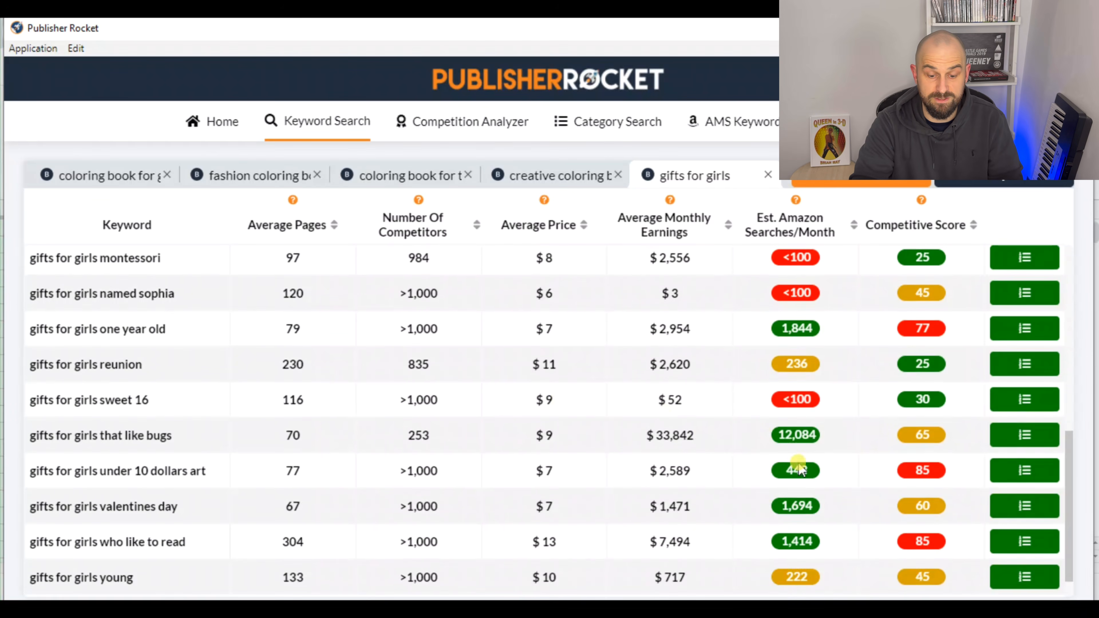
Copy all the "gifts for girls" result rows and paste them into the lasses in glasses Keywords spreadsheet starting at cell A50
left_click_drag(969, 578, 31, 271)
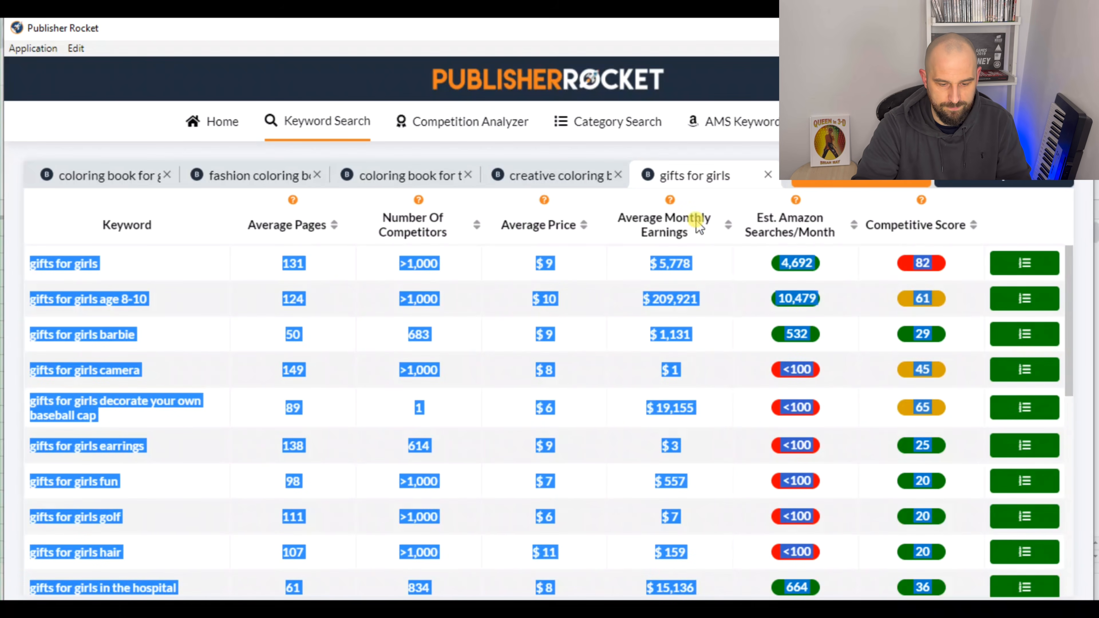
left_click(329, 611)
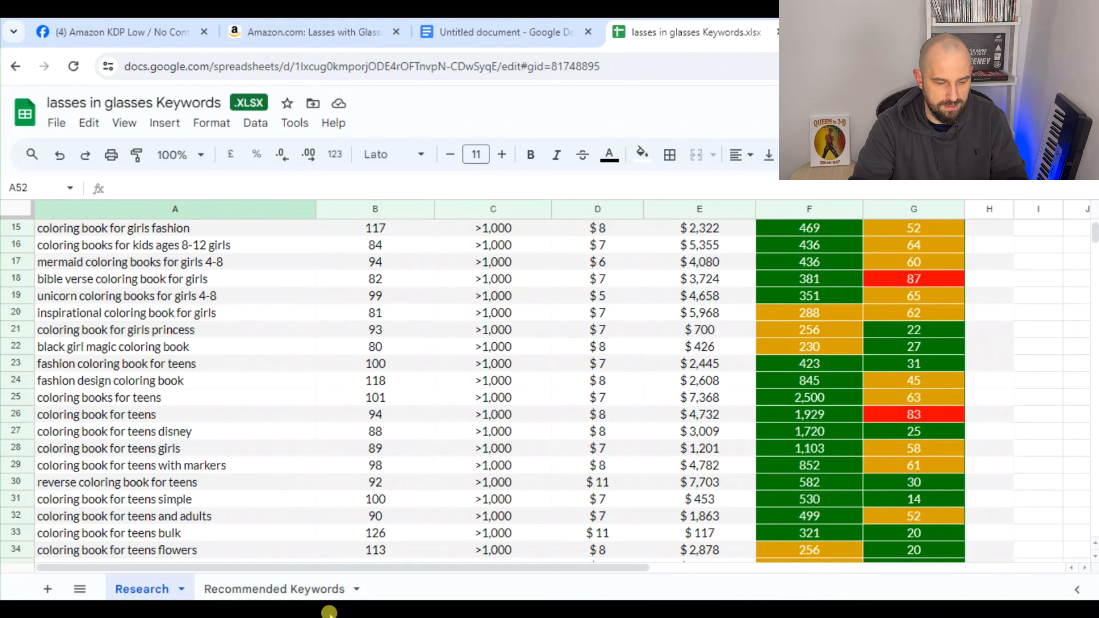
scroll(268, 511, "down", 7)
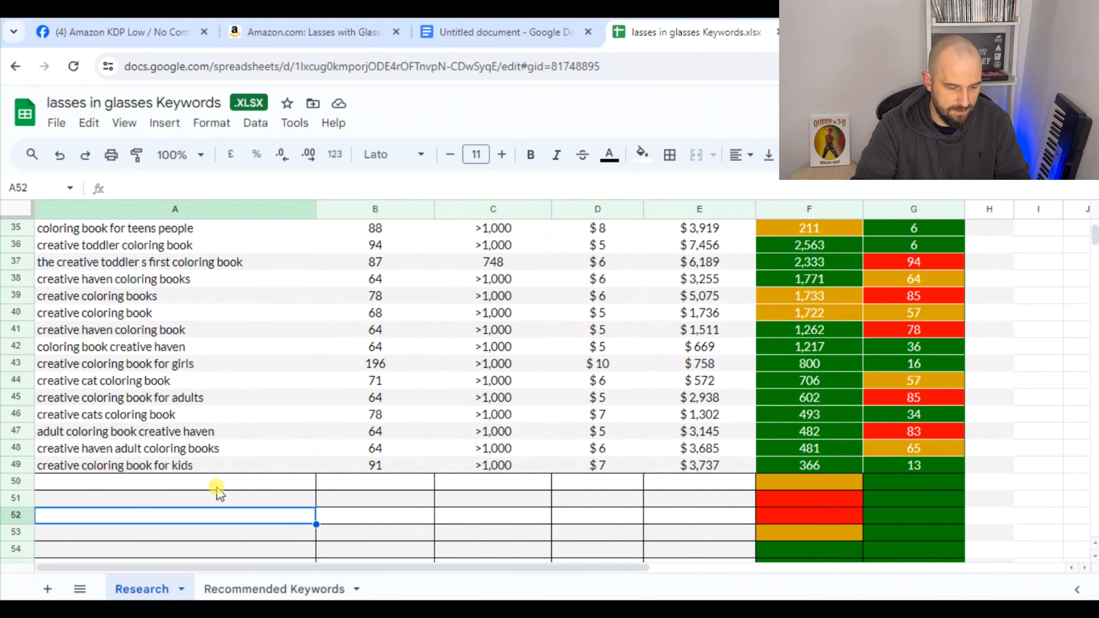
left_click(206, 481)
key("ctrl+v")
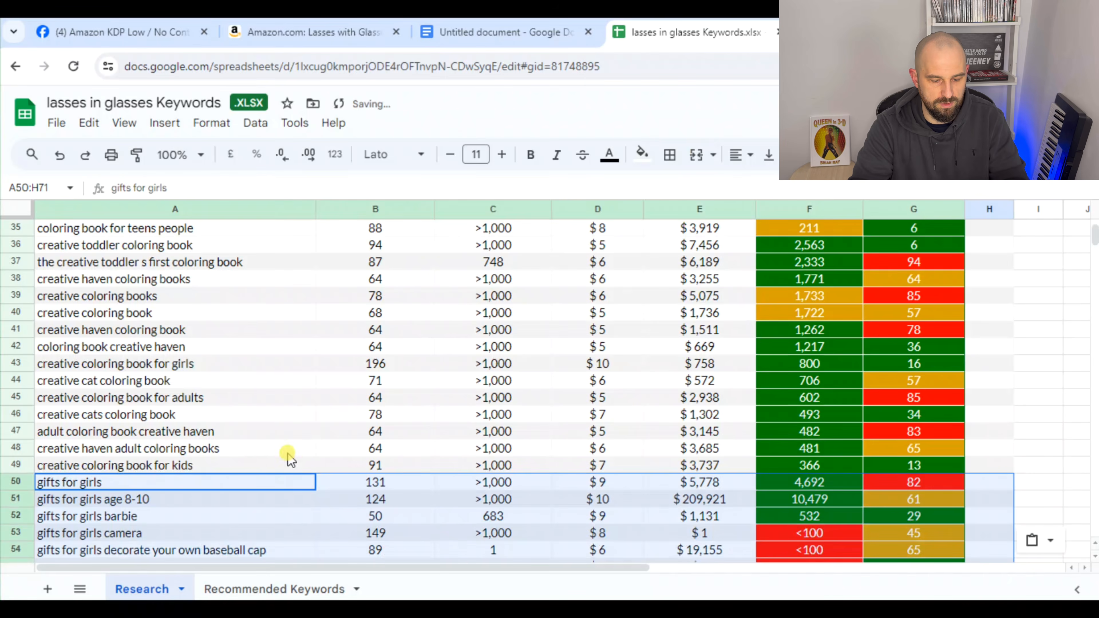
left_click(1011, 361)
scroll(1011, 364, "down", 7)
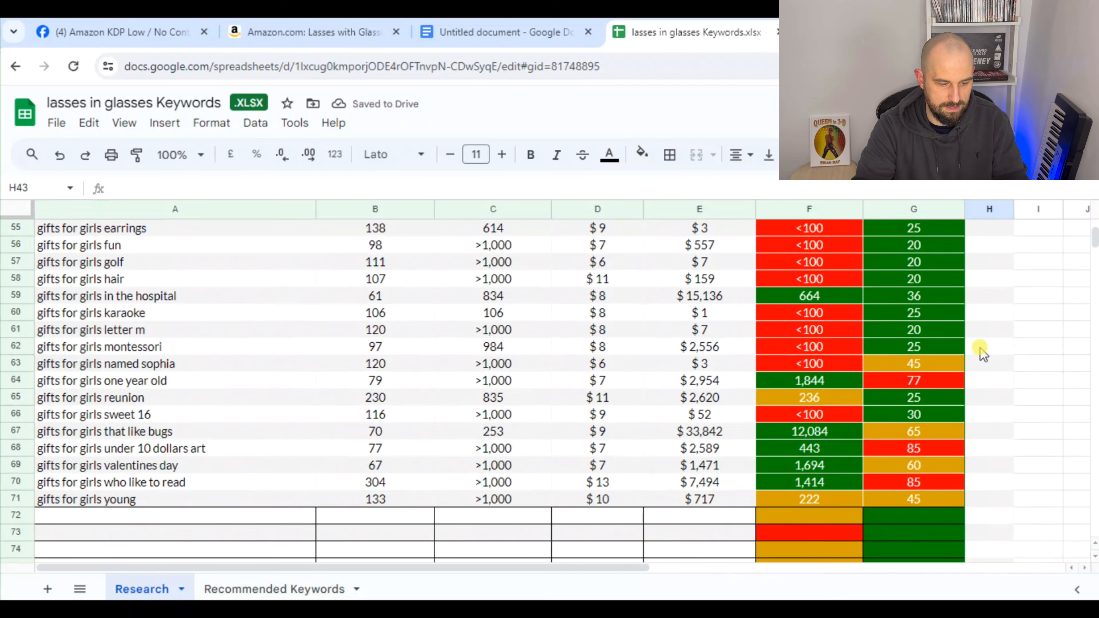
In Publisher Rocket, sort the results by highest estimated Amazon searches and select the rows from "gifts for girls that like bugs" to "gifts for girls young"
key("alt+Tab")
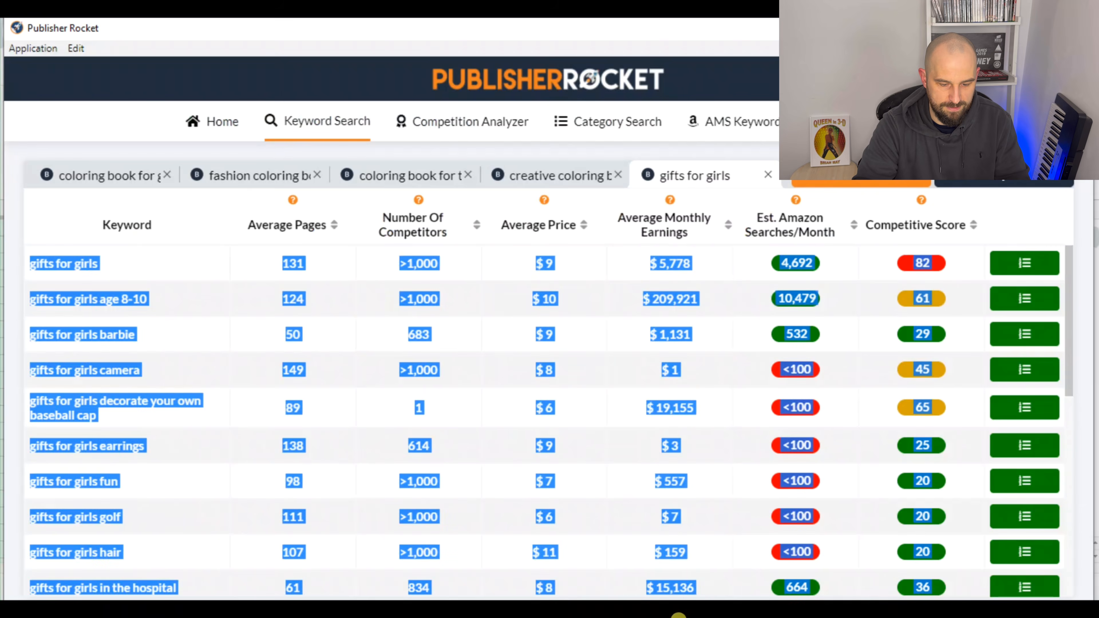
left_click(726, 443)
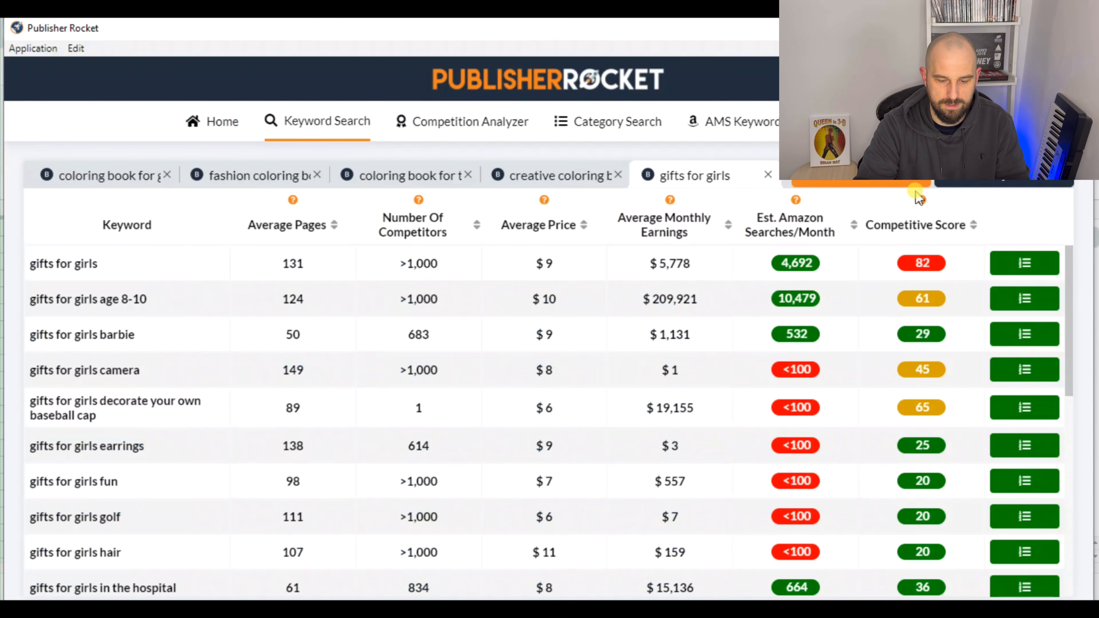
left_click(855, 226)
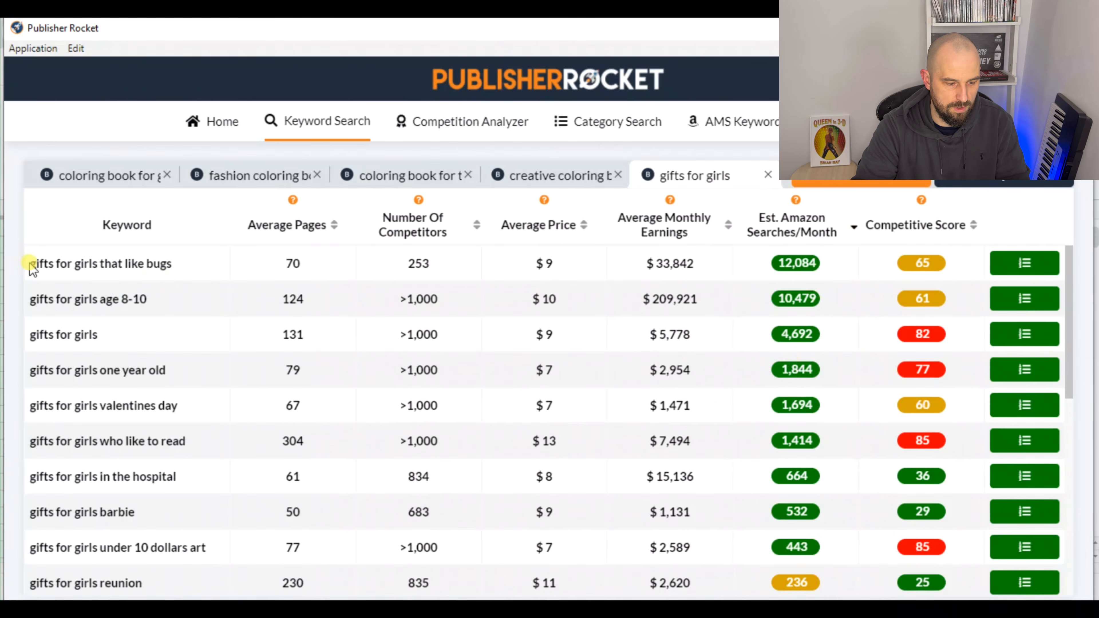
left_click_drag(28, 256, 954, 379)
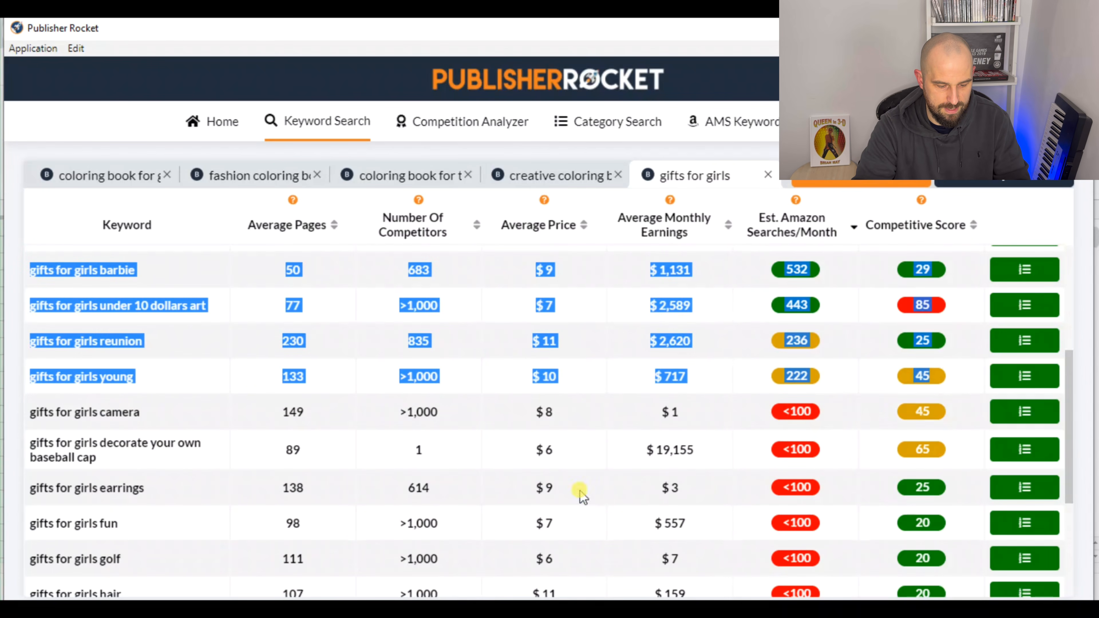
Switch to the keywords spreadsheet, select cell A72 and review the pasted "gifts for girls" rows
left_click(318, 610)
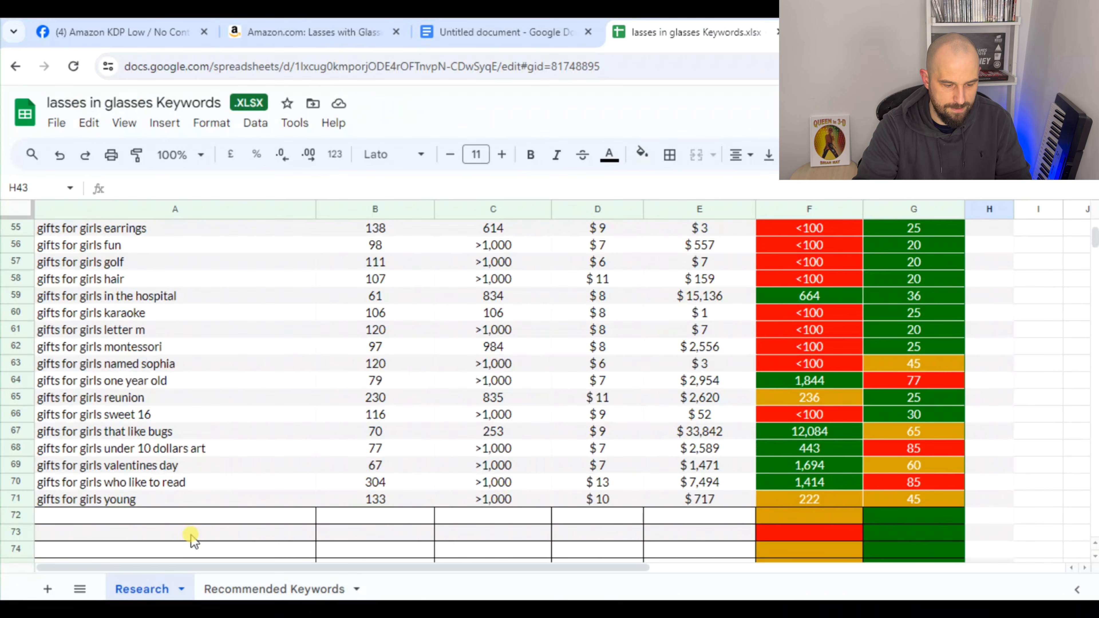
left_click(182, 516)
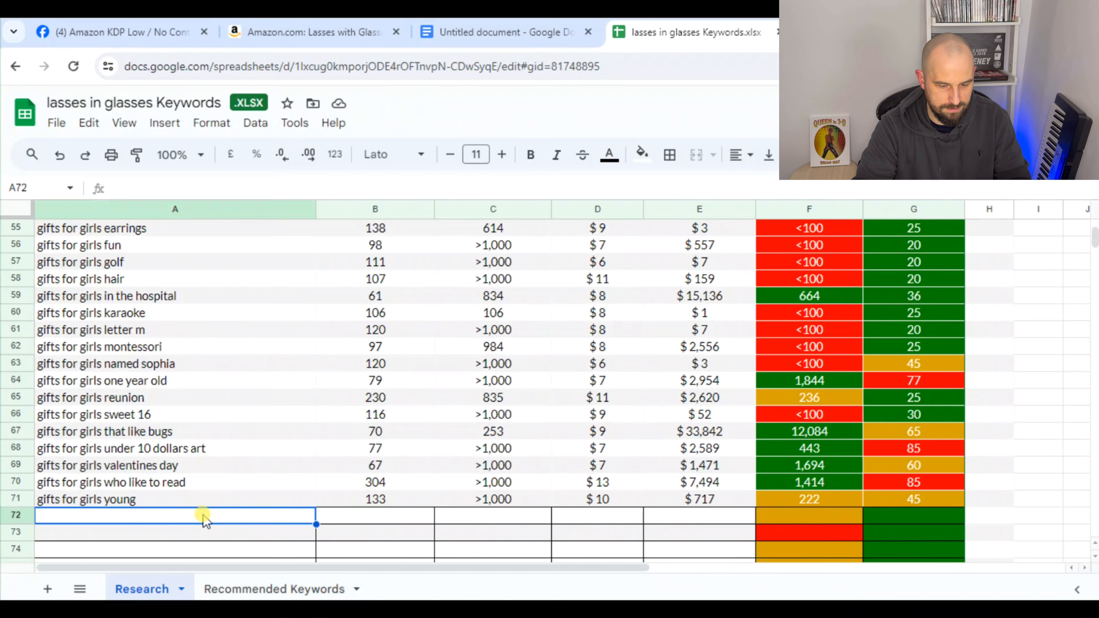
scroll(205, 519, "up", 3)
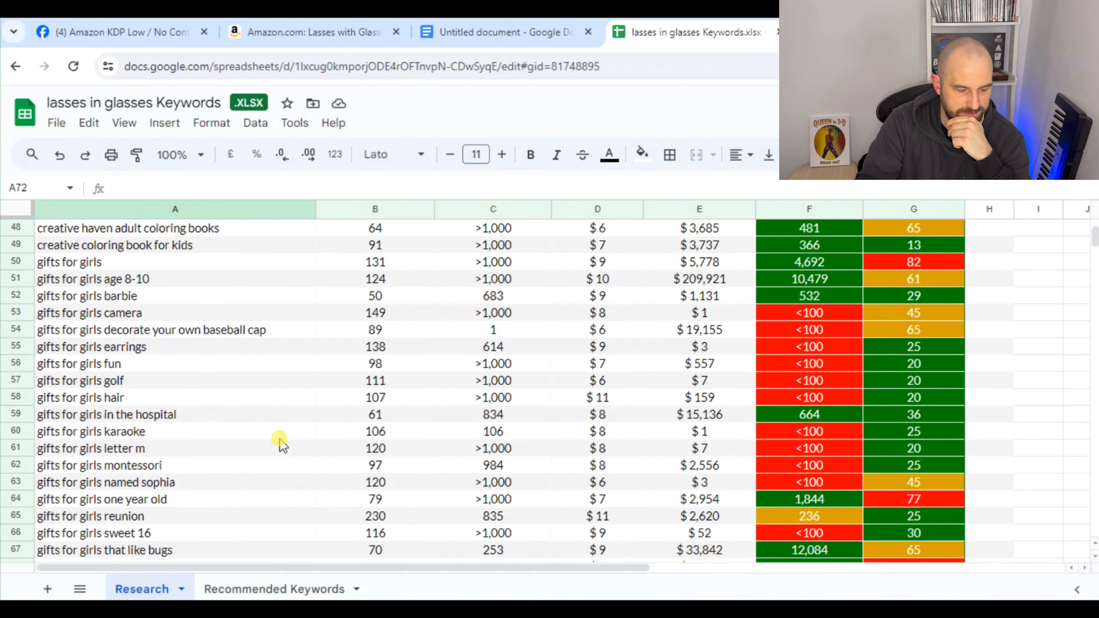
scroll(195, 455, "down", 1)
scroll(181, 445, "down", 2)
scroll(185, 448, "up", 2)
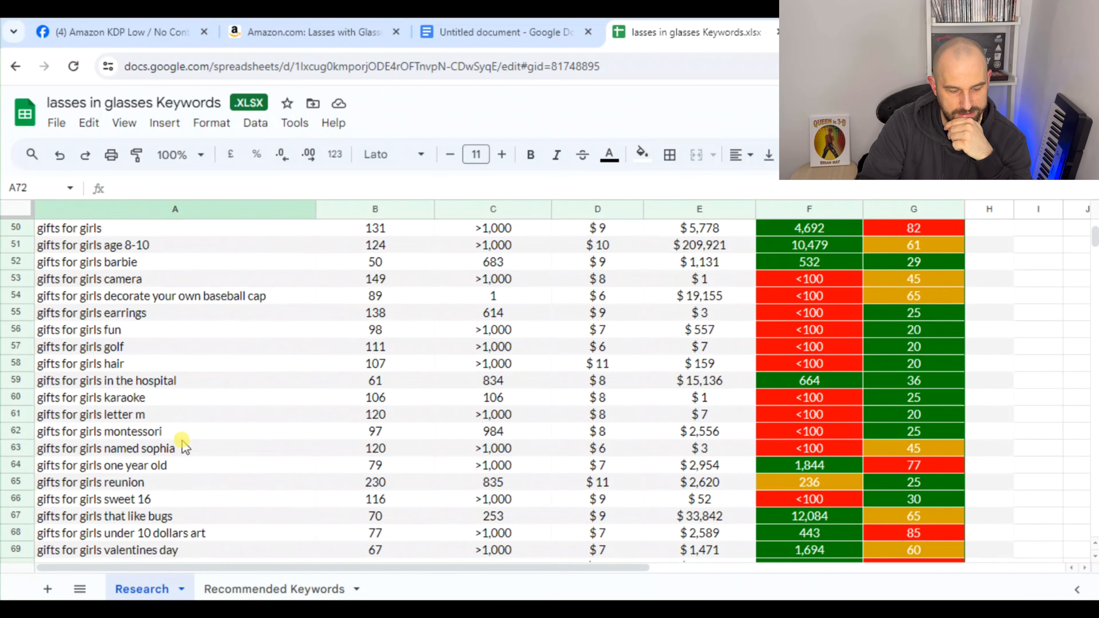
Switch back to Publisher Rocket and run a new keyword search for "gifts for teens" in Books
left_click(669, 607)
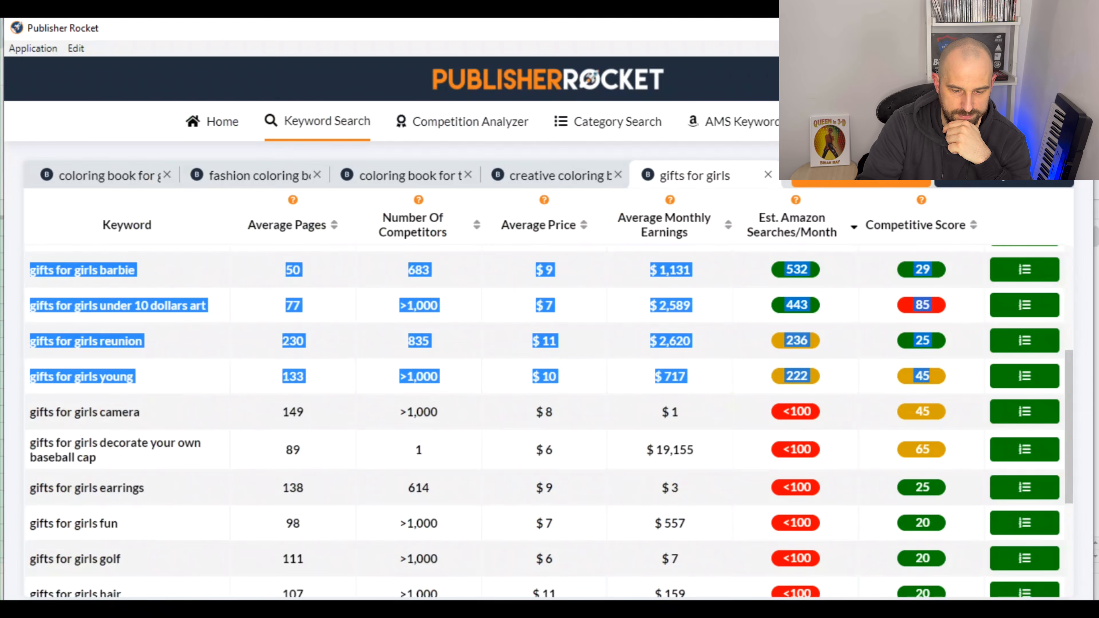
left_click(862, 184)
left_click(726, 422)
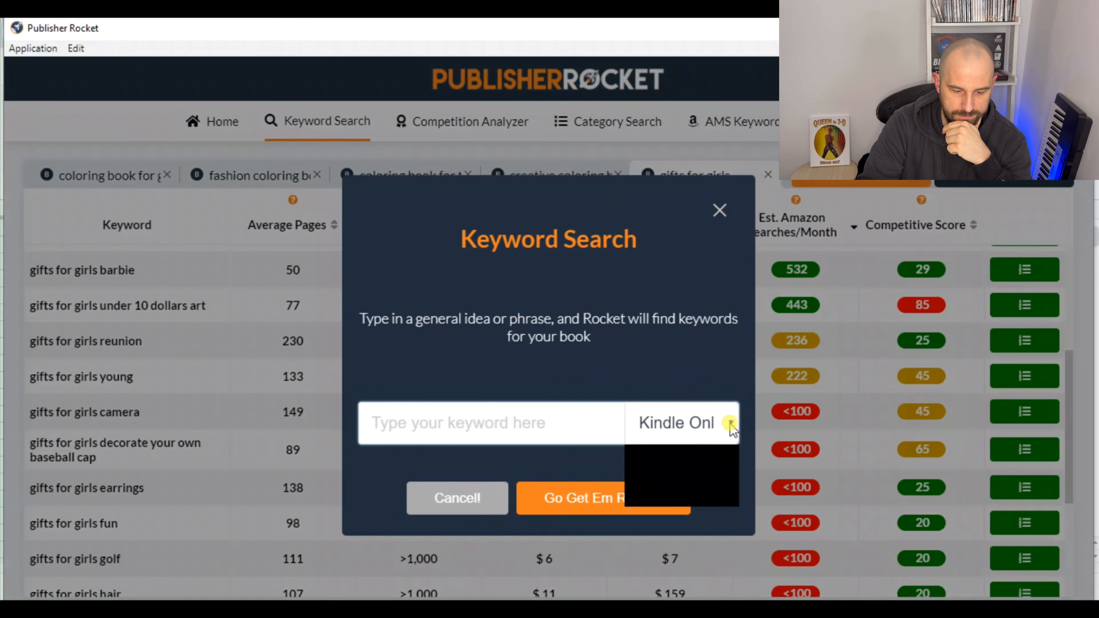
left_click(666, 475)
left_click(571, 427)
type("gifts for tee")
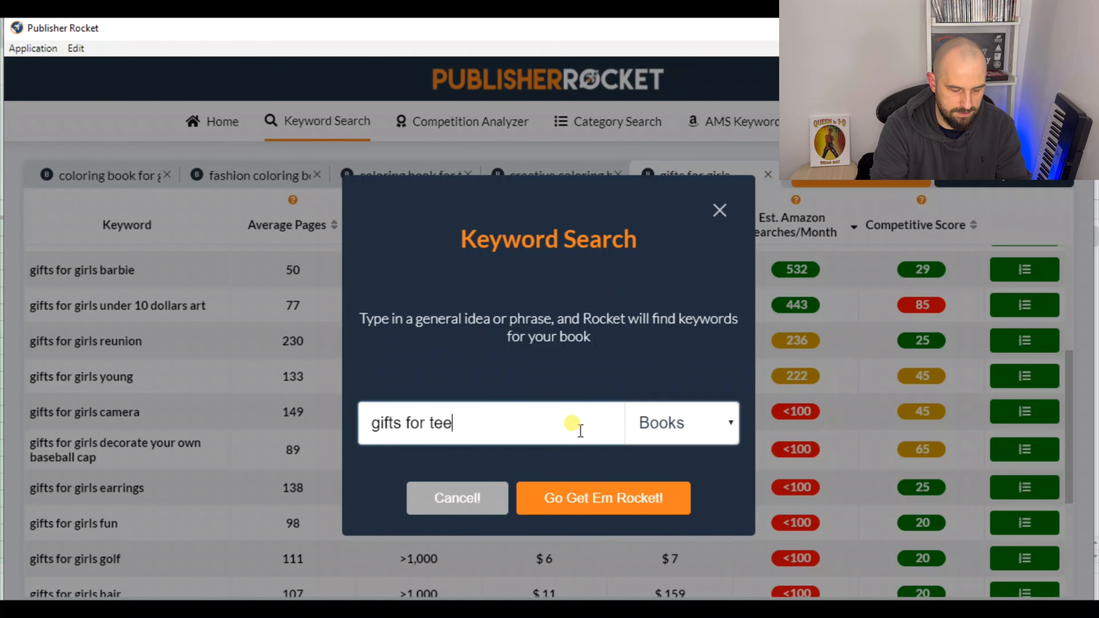
type("ns")
left_click(621, 497)
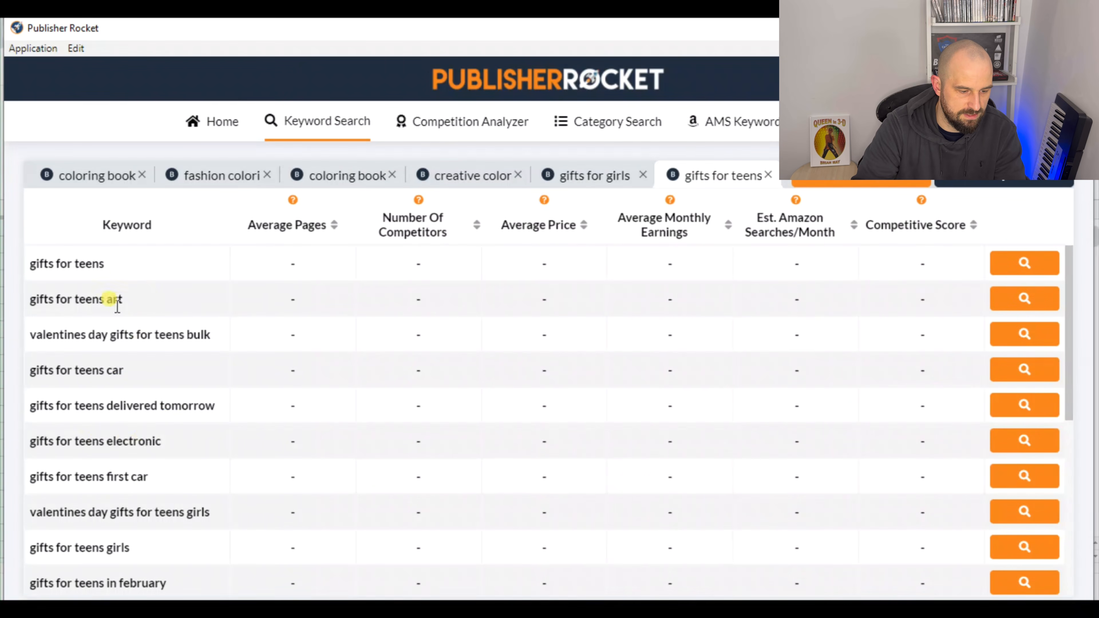
Look through the suggested teen gift keywords and analyze "gifts for teens" and "gifts for teens art"
scroll(113, 308, "down", 5)
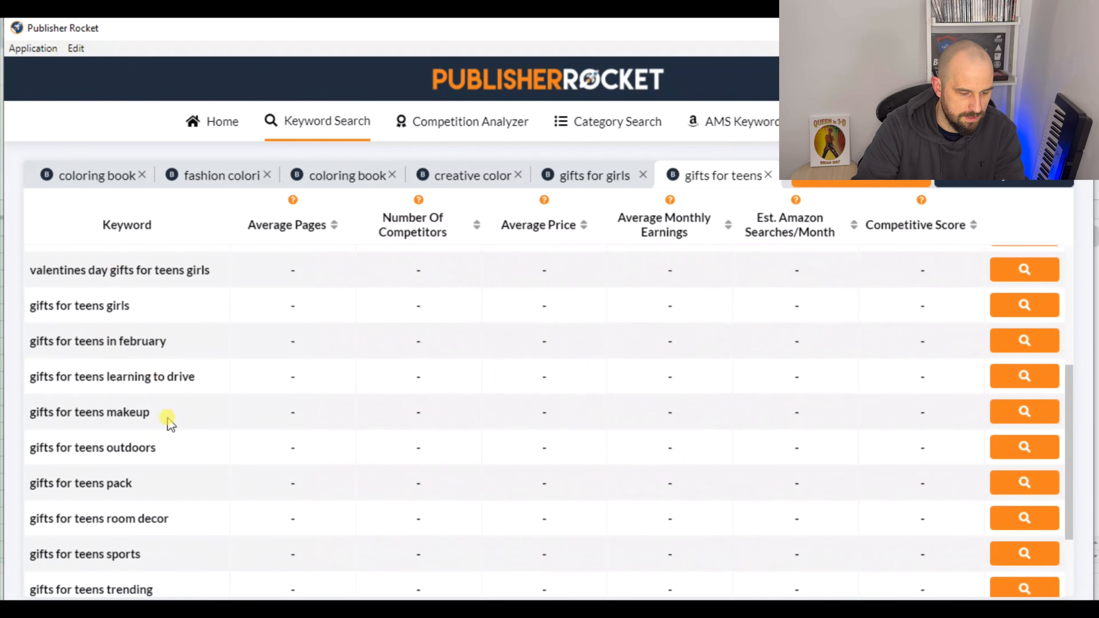
scroll(166, 430, "up", 5)
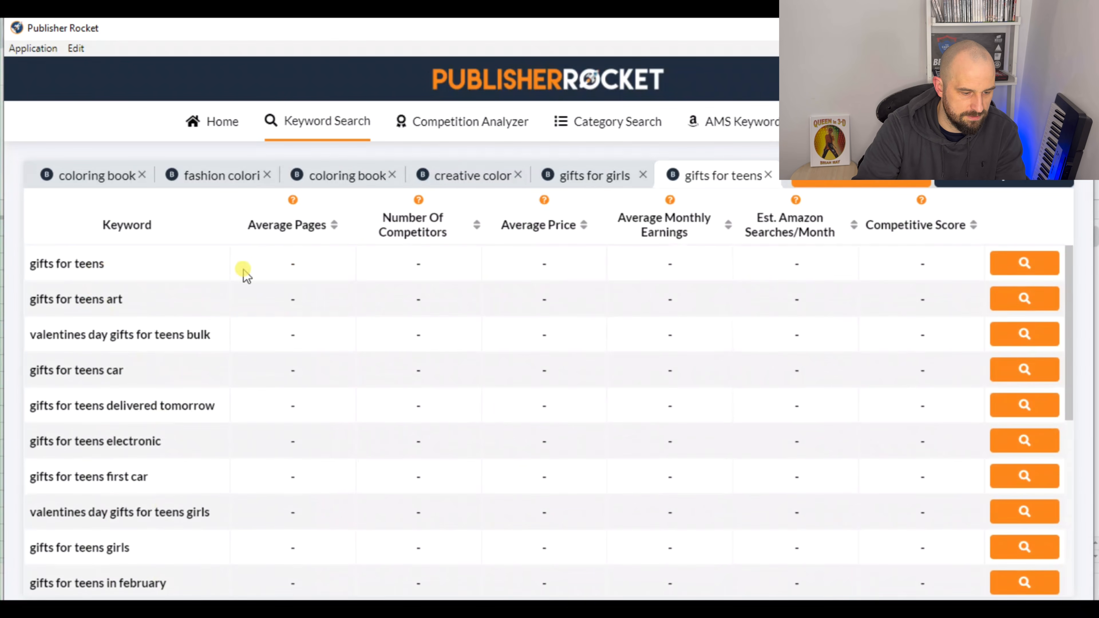
scroll(189, 363, "down", 6)
scroll(166, 330, "up", 6)
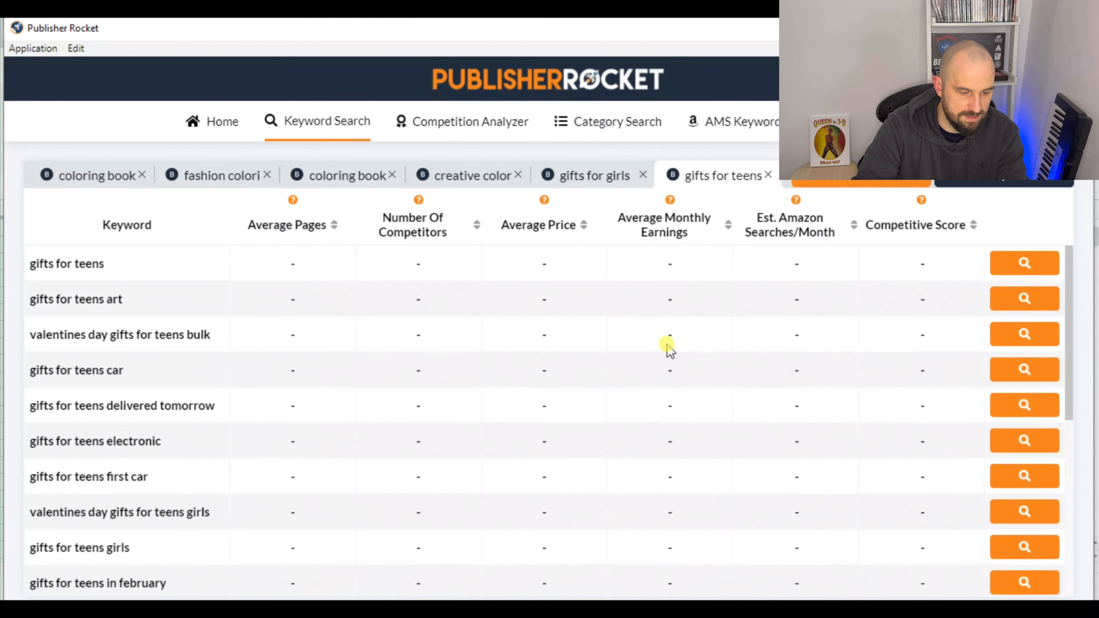
left_click(1039, 269)
left_click(1030, 303)
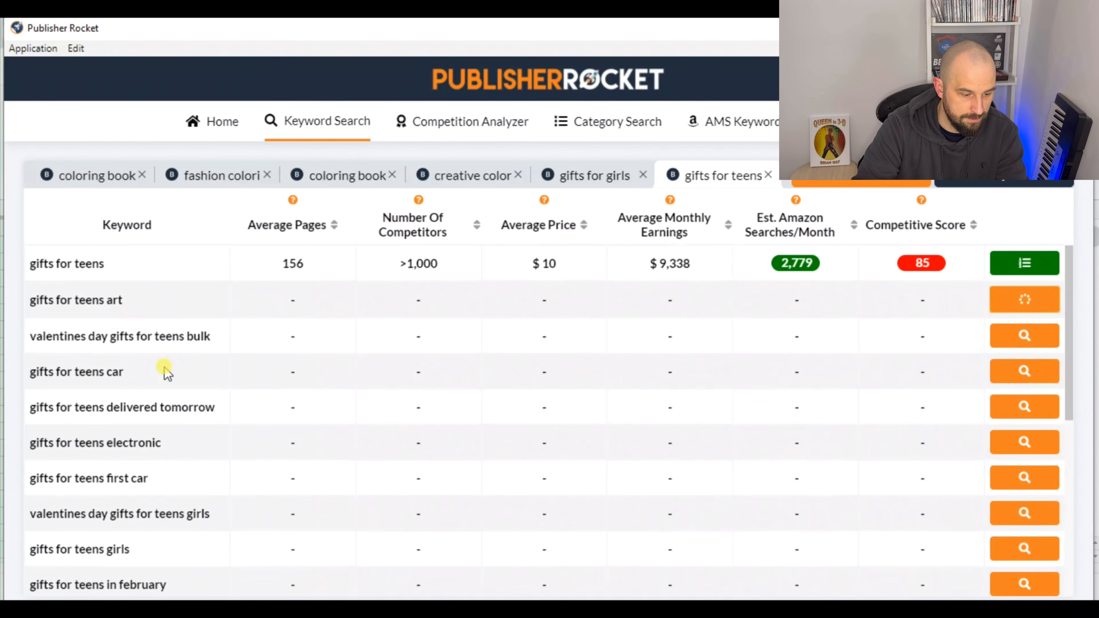
Analyze the girls, makeup, under 15 dollars and year old girls keywords in the "gifts for teens" results
scroll(164, 420, "down", 1)
scroll(166, 426, "down", 3)
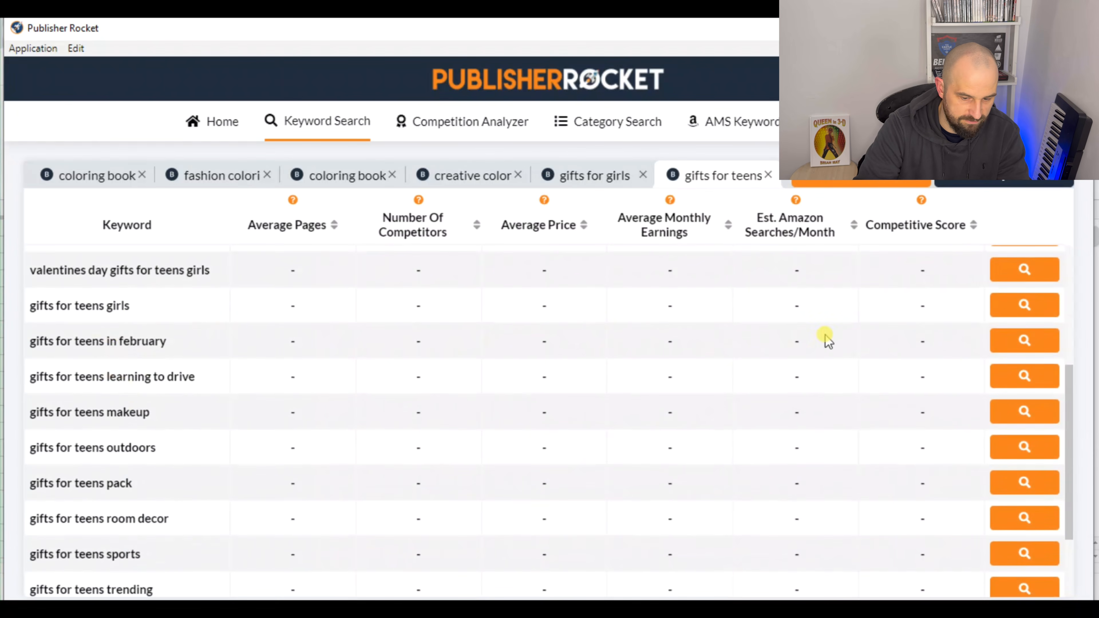
left_click(1015, 306)
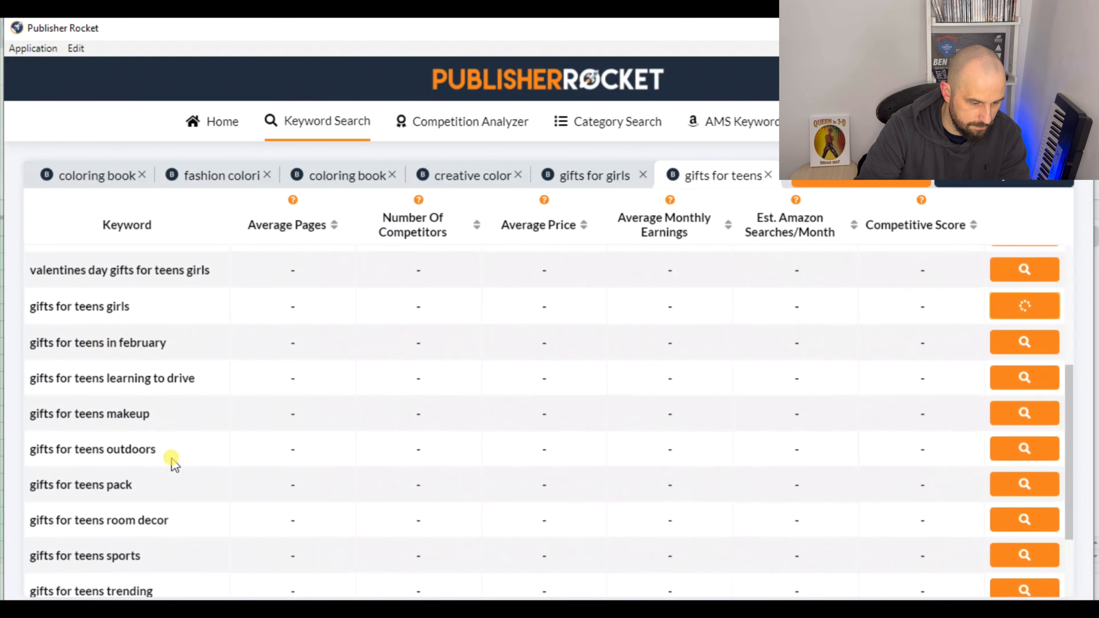
left_click(1014, 414)
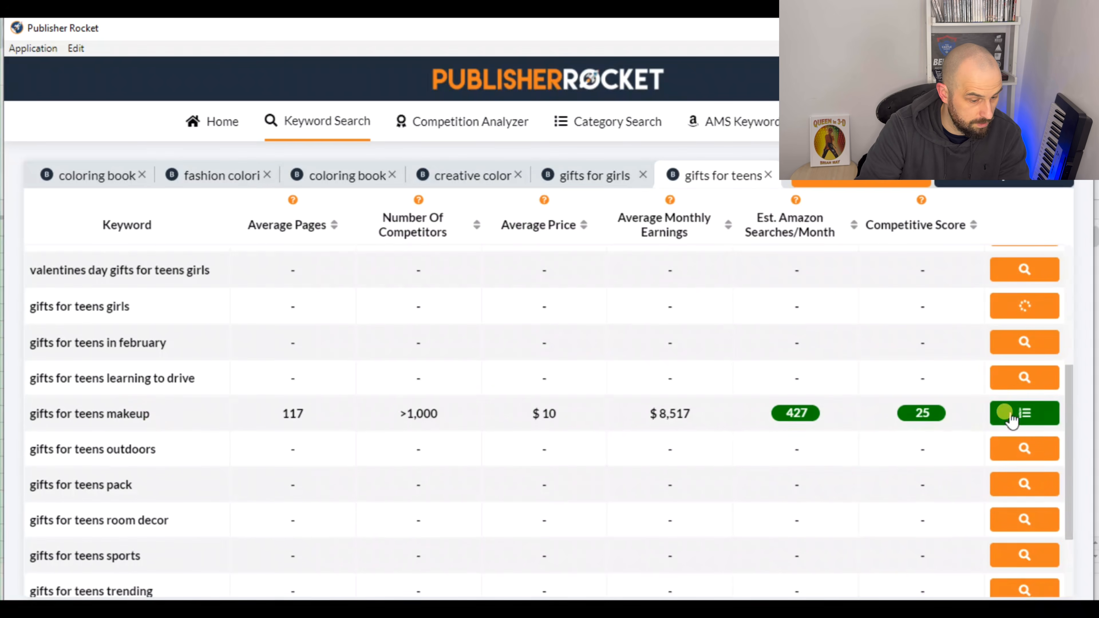
scroll(193, 370, "down", 2)
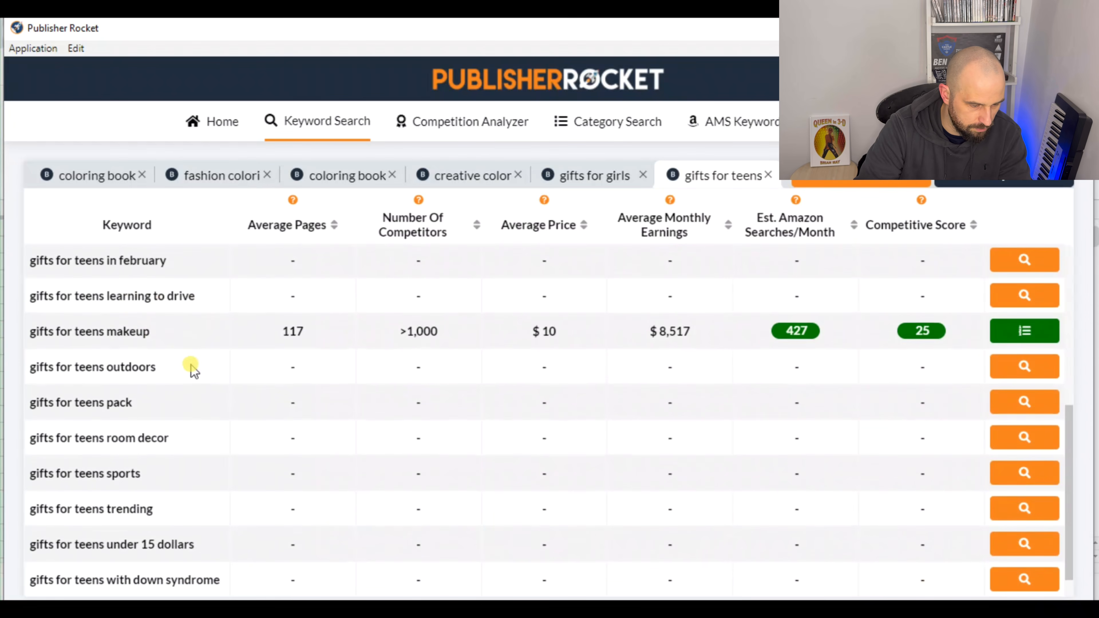
scroll(193, 371, "down", 1)
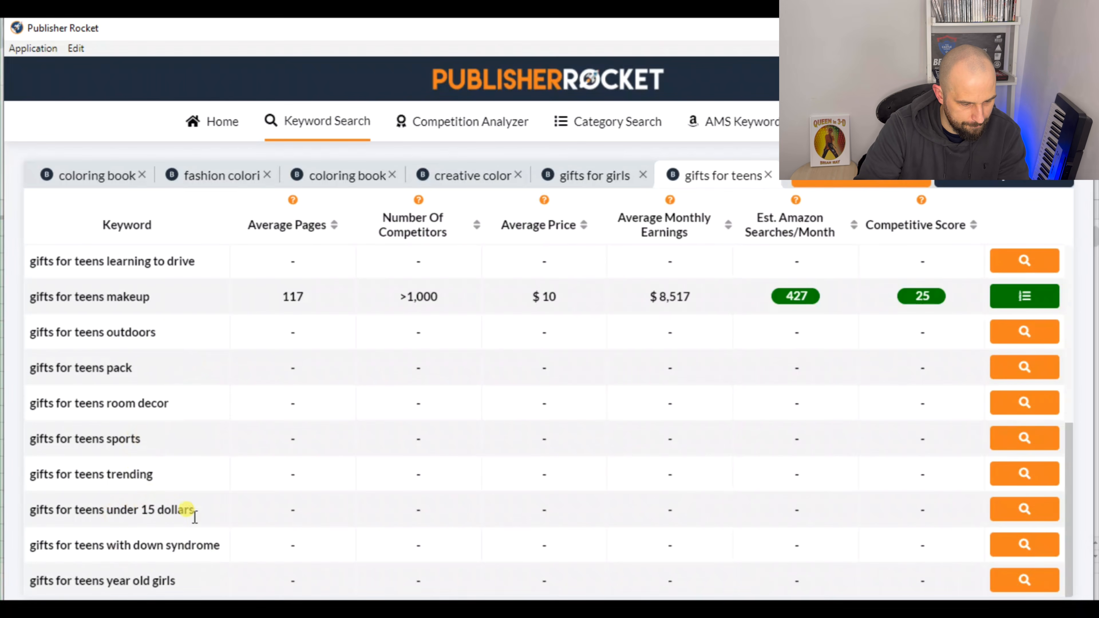
left_click(1003, 510)
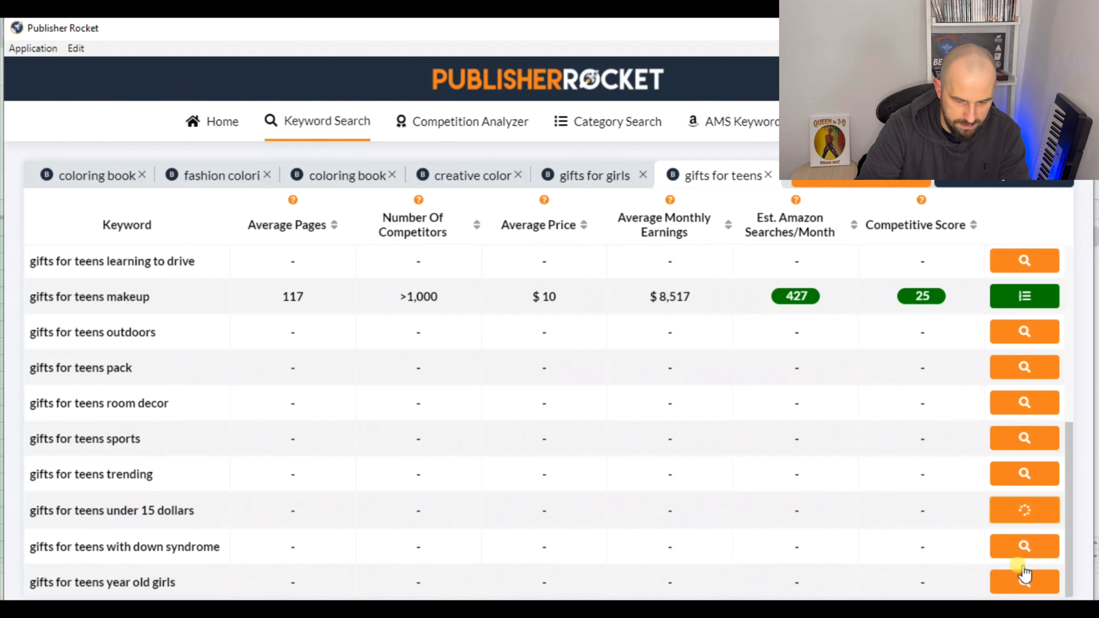
left_click(1015, 587)
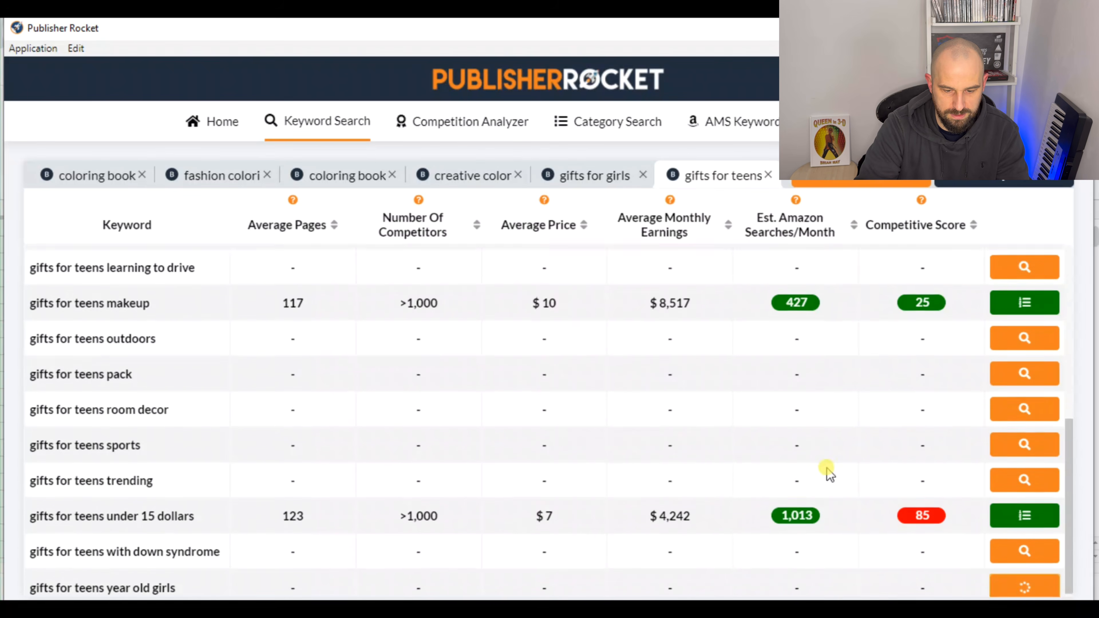
Sort the "gifts for teens" results by estimated Amazon searches per month from highest to lowest
scroll(830, 466, "up", 5)
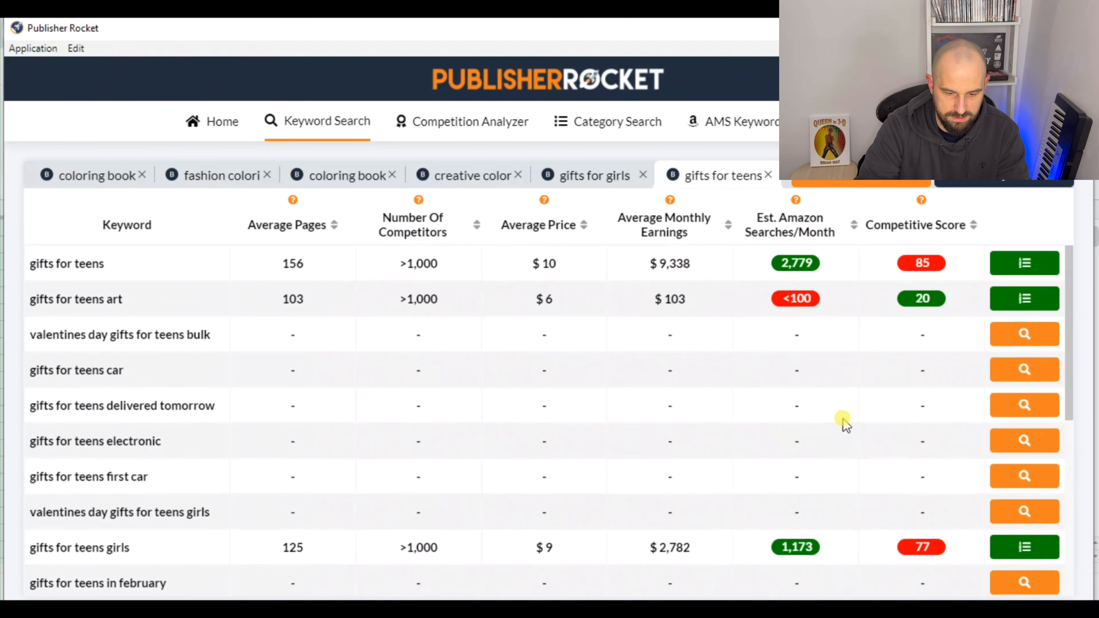
left_click(855, 225)
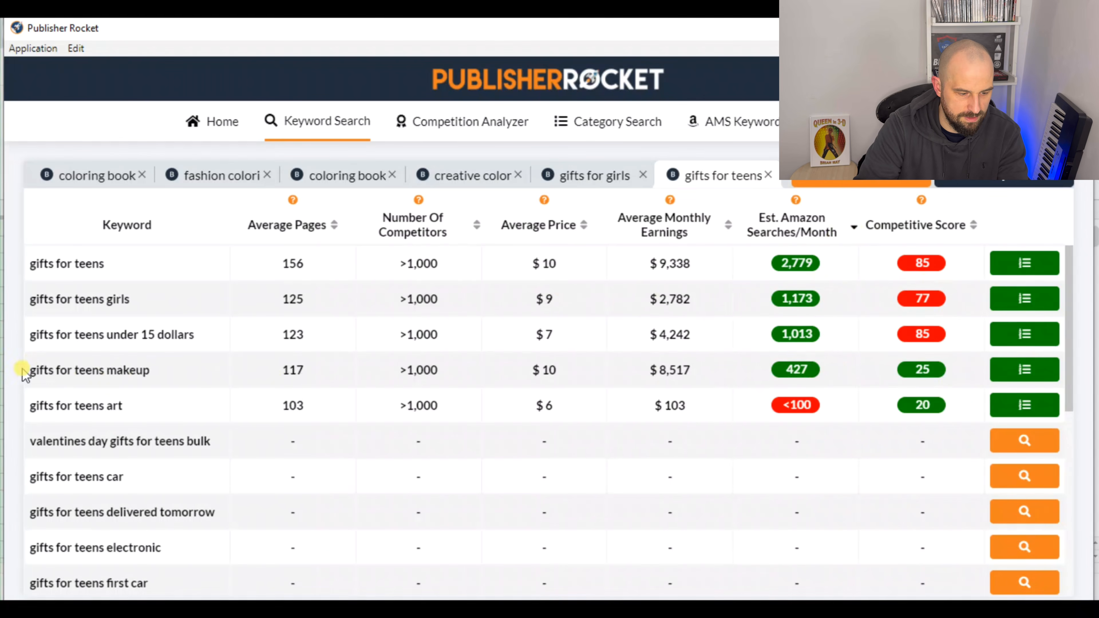
Copy the "gifts for teens makeup" keyword data from Publisher Rocket into row 72 of the Research sheet in Google Sheets
left_click_drag(29, 369, 968, 377)
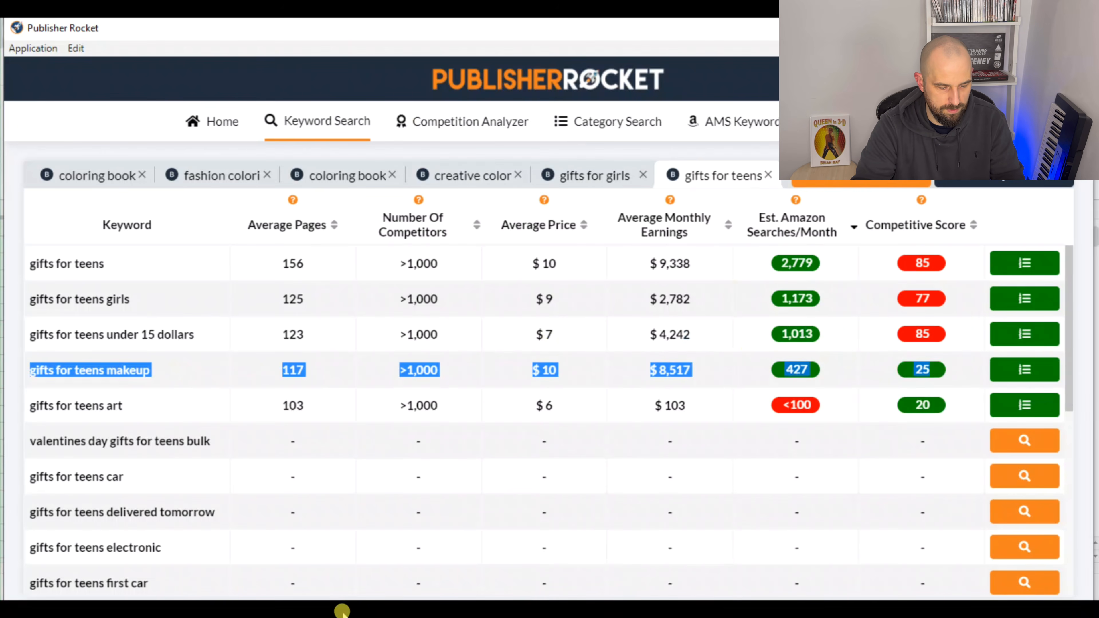
left_click(332, 616)
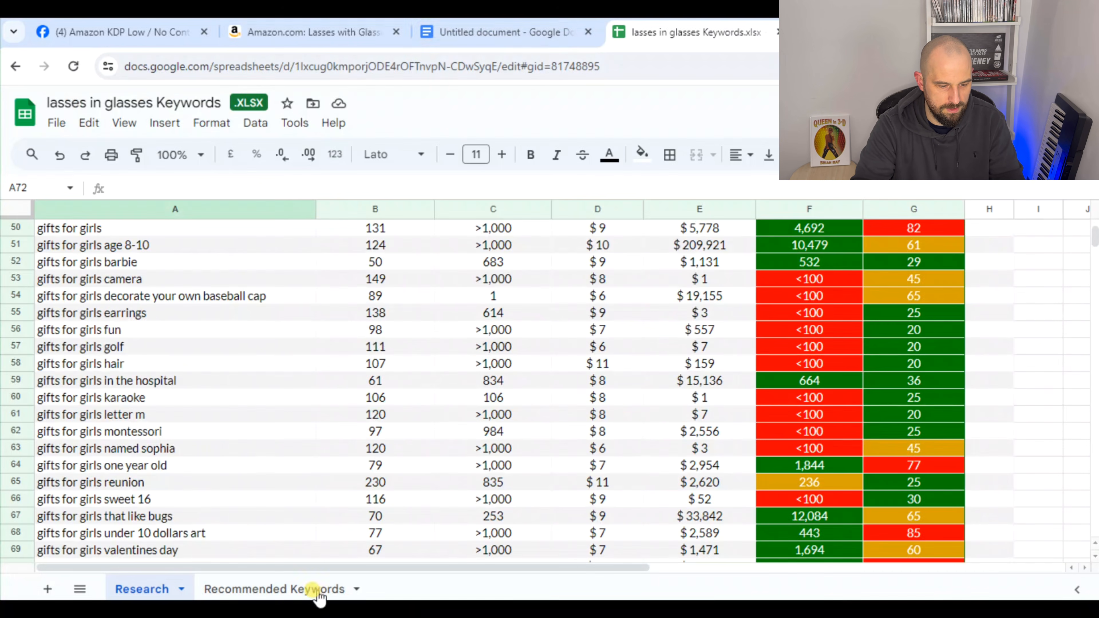
left_click(486, 36)
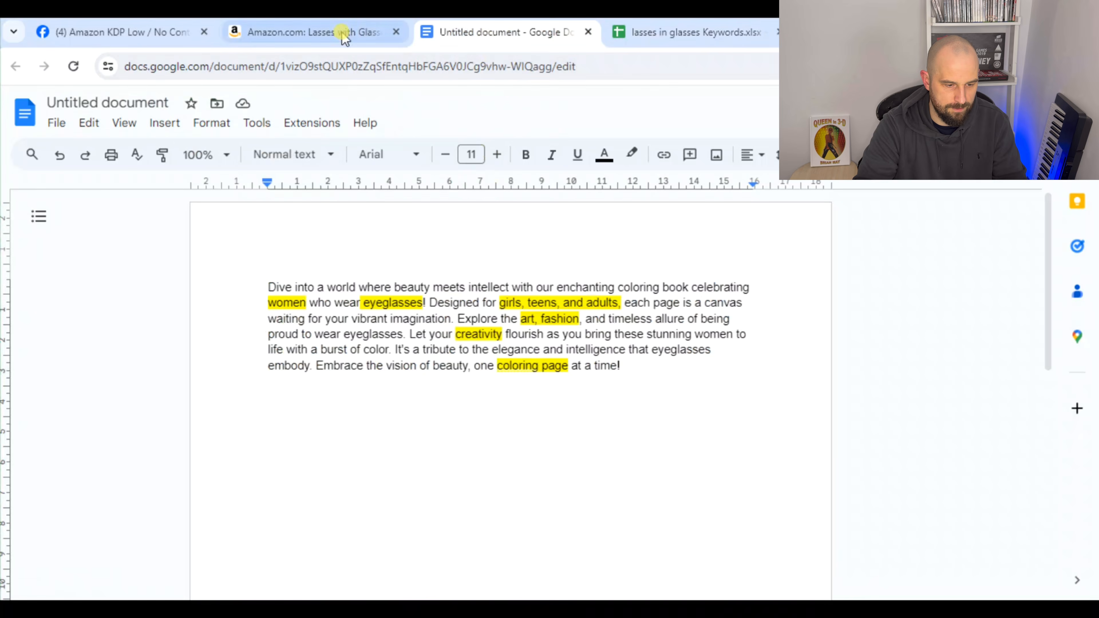
left_click(644, 32)
scroll(202, 487, "down", 4)
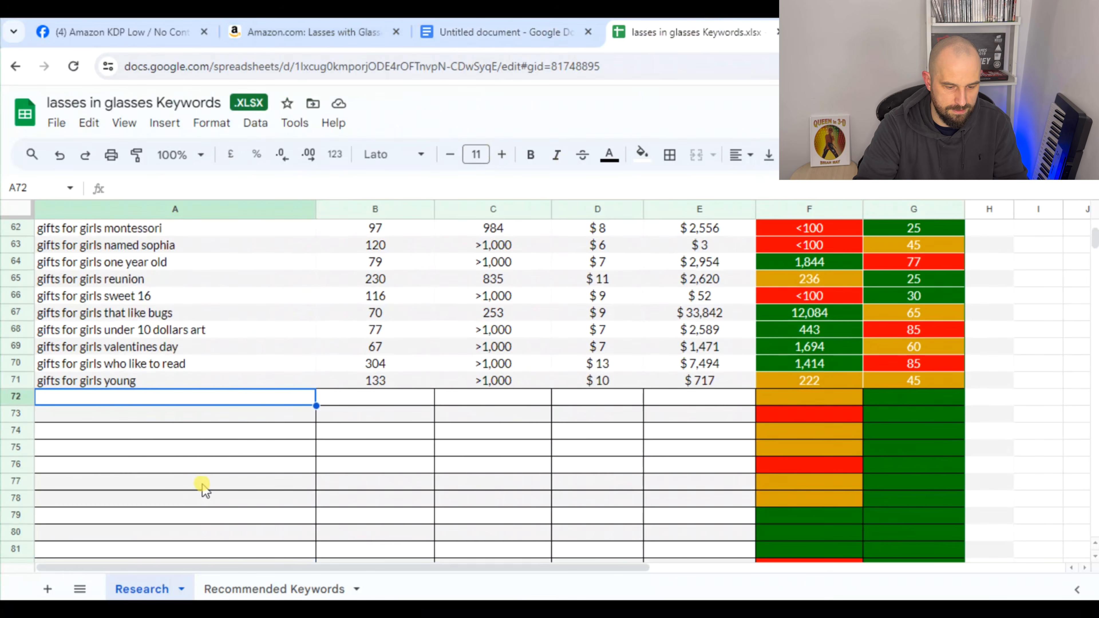
type("gifts for teens makeup\t117\t>1,000\t$ 10\t$ 6,517\t427\t25")
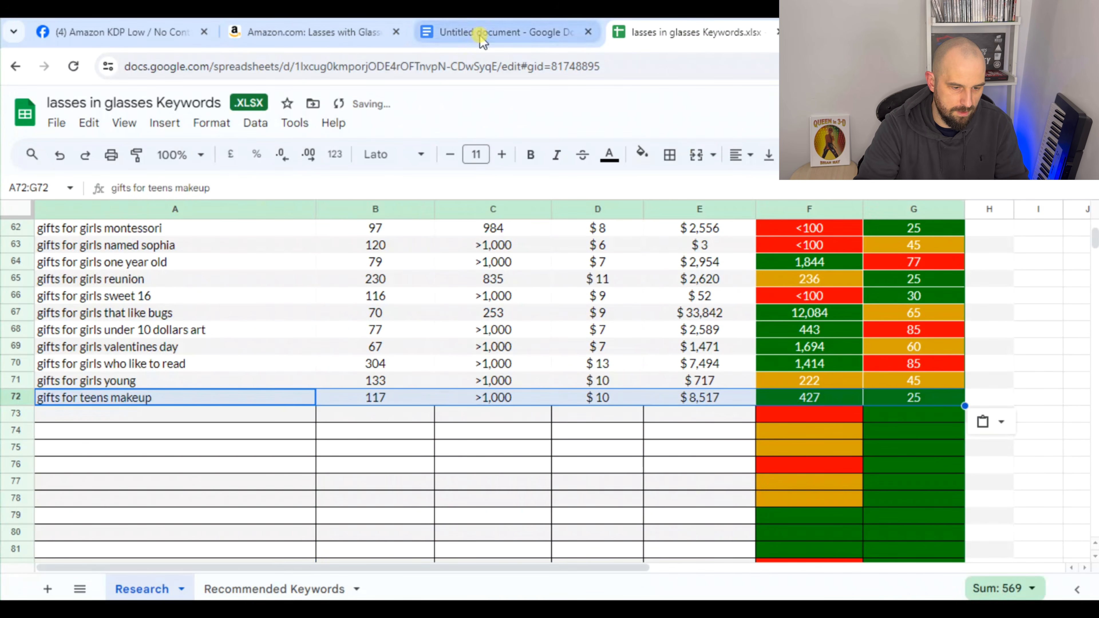
Check the highlighted book description and Amazon listing for ideas, and run a Publisher Rocket search for "beauty coloring book" in Books
left_click(510, 34)
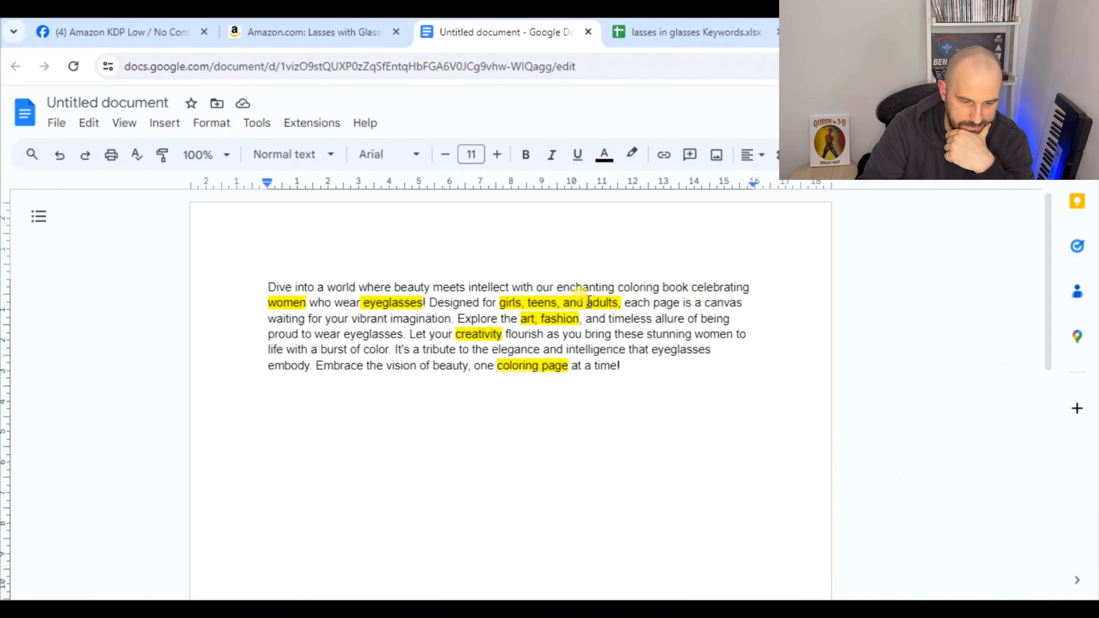
left_click(319, 31)
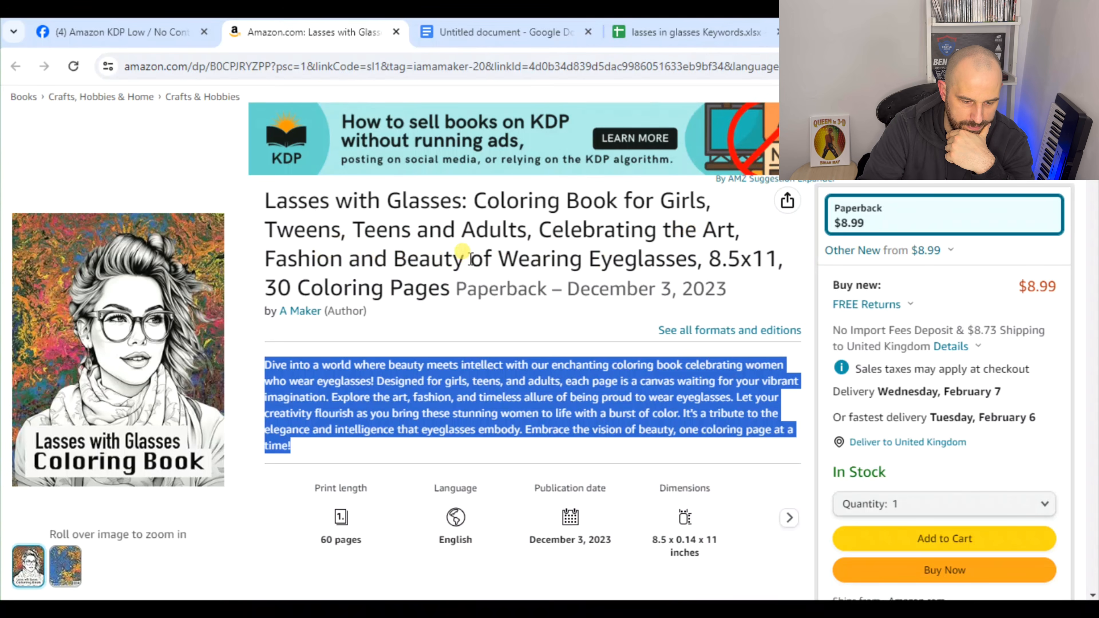
left_click(673, 614)
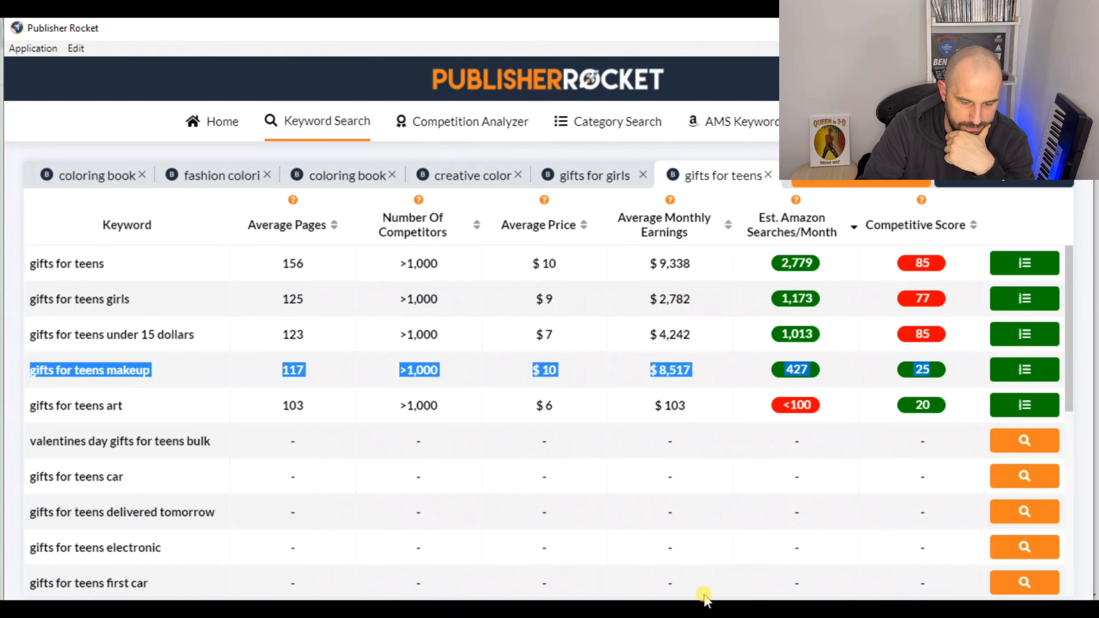
left_click(849, 185)
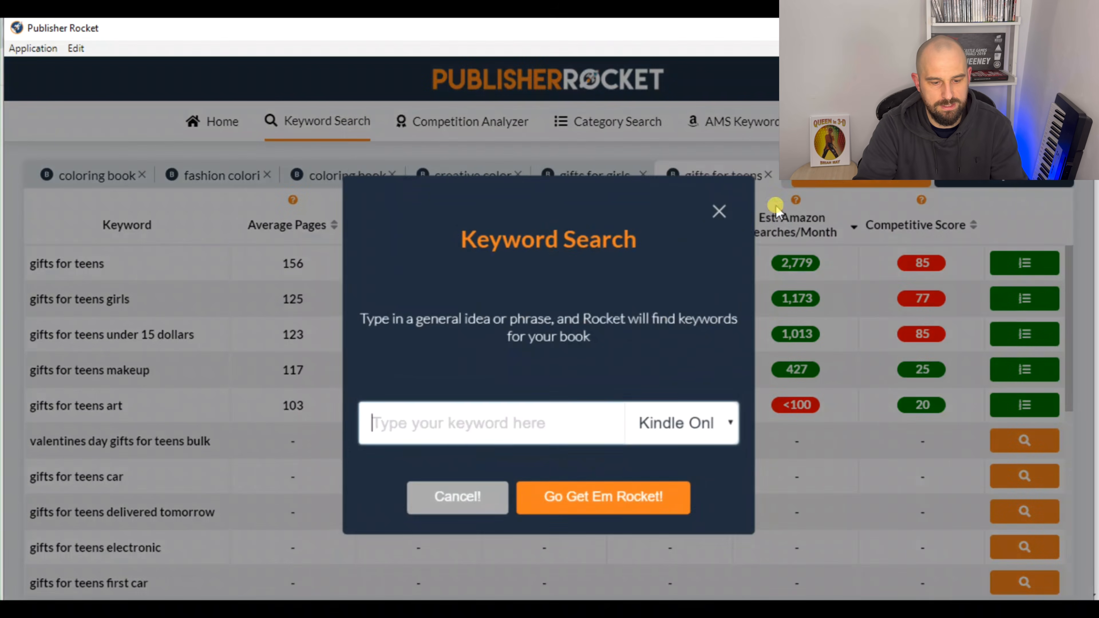
left_click(709, 422)
left_click(675, 473)
left_click(578, 427)
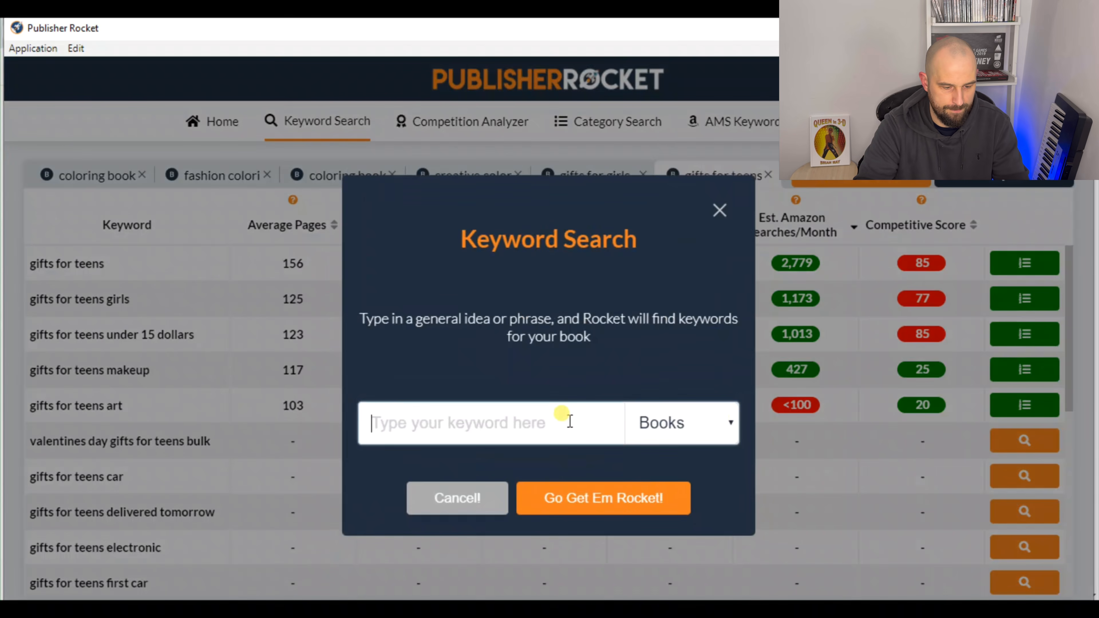
type("beay")
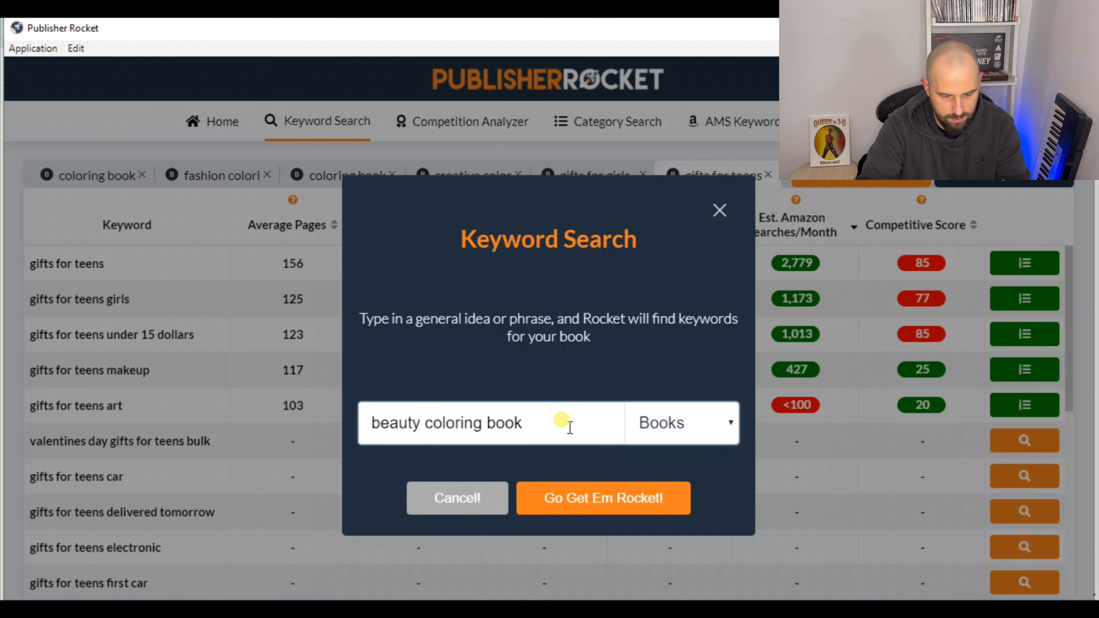
left_click(606, 504)
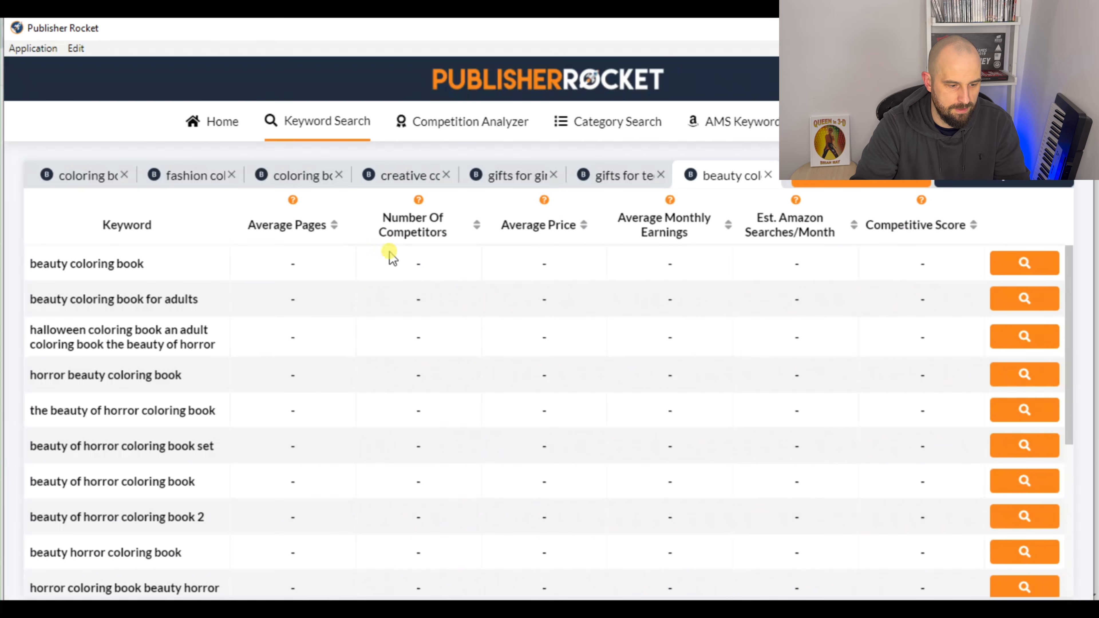
Analyze the first nine suggested keywords, from "beauty coloring book" through "beauty horror coloring book"
left_click(1017, 264)
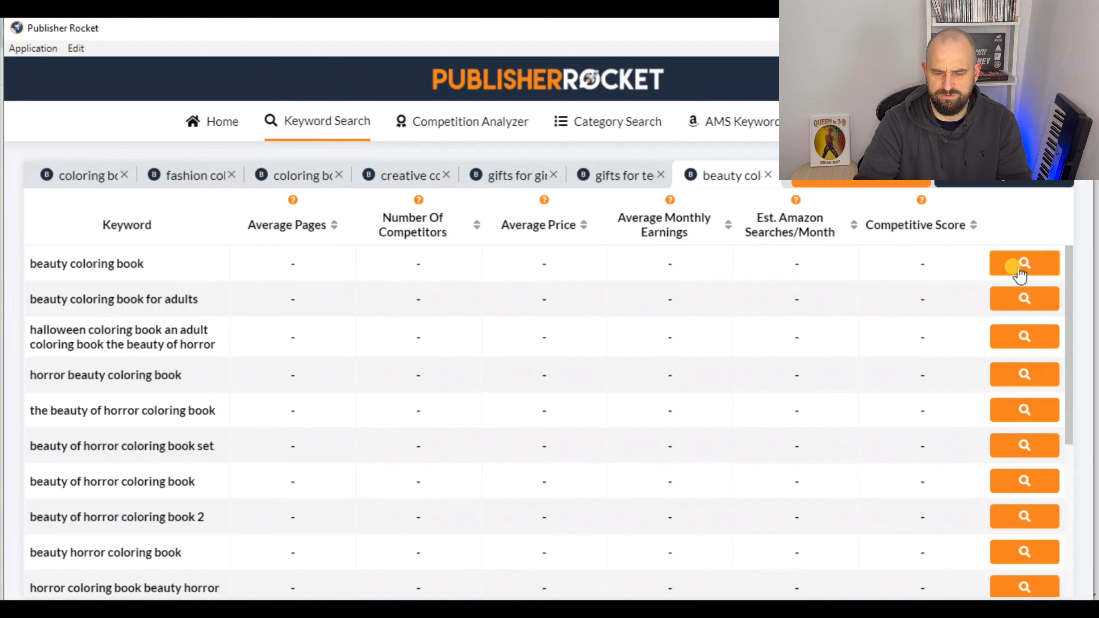
left_click(1022, 300)
left_click(1023, 337)
left_click(1024, 375)
left_click(1025, 409)
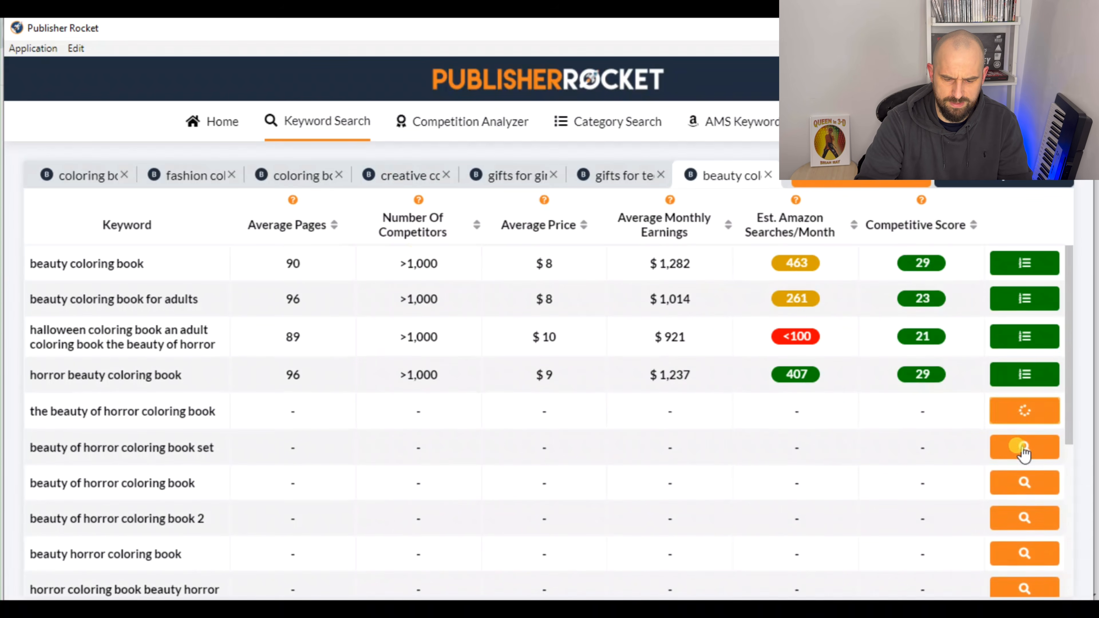
left_click(1023, 447)
left_click(1024, 482)
left_click(1024, 518)
left_click(1023, 554)
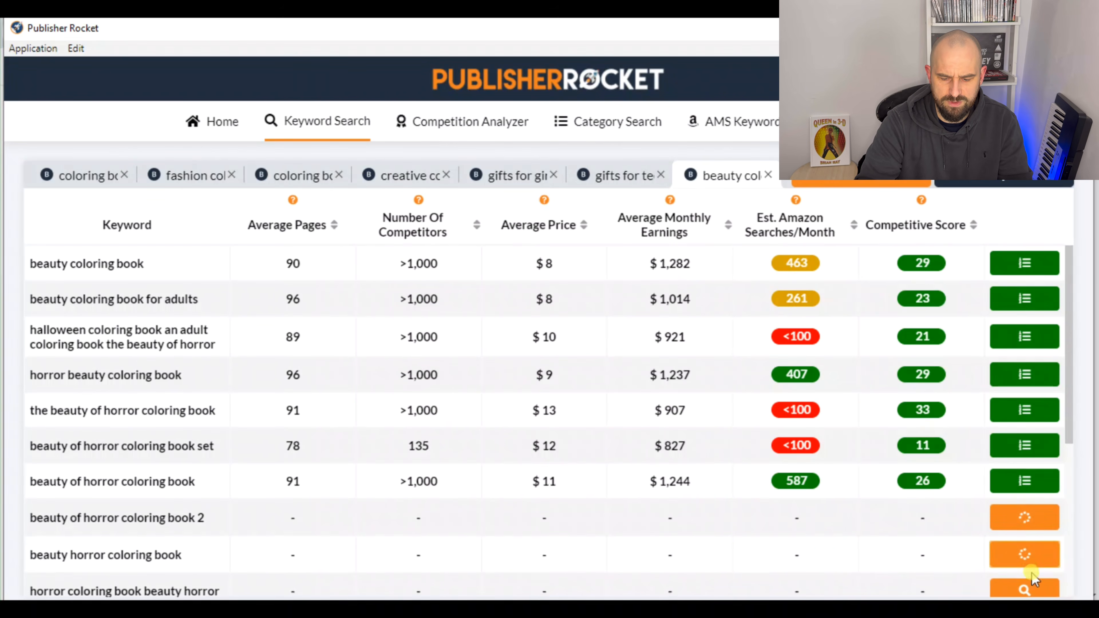
Analyze the remaining beauty keywords, from "horror coloring book beauty horror" through "sleeping beauty coloring book"
scroll(1021, 422, "down", 3)
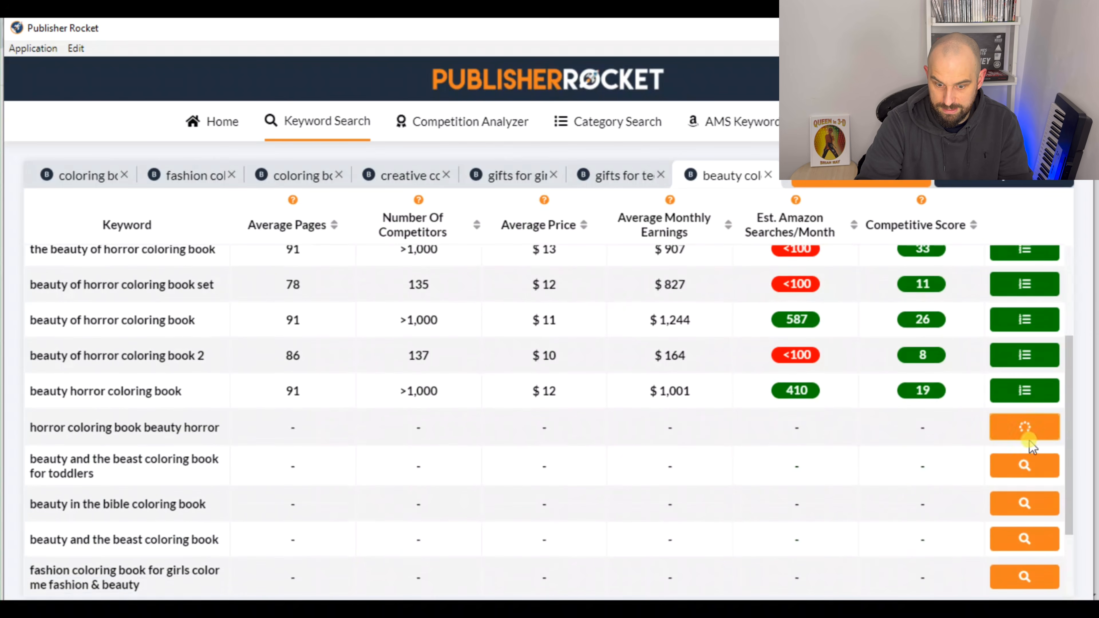
left_click(1026, 466)
left_click(1026, 505)
left_click(1026, 540)
left_click(1028, 577)
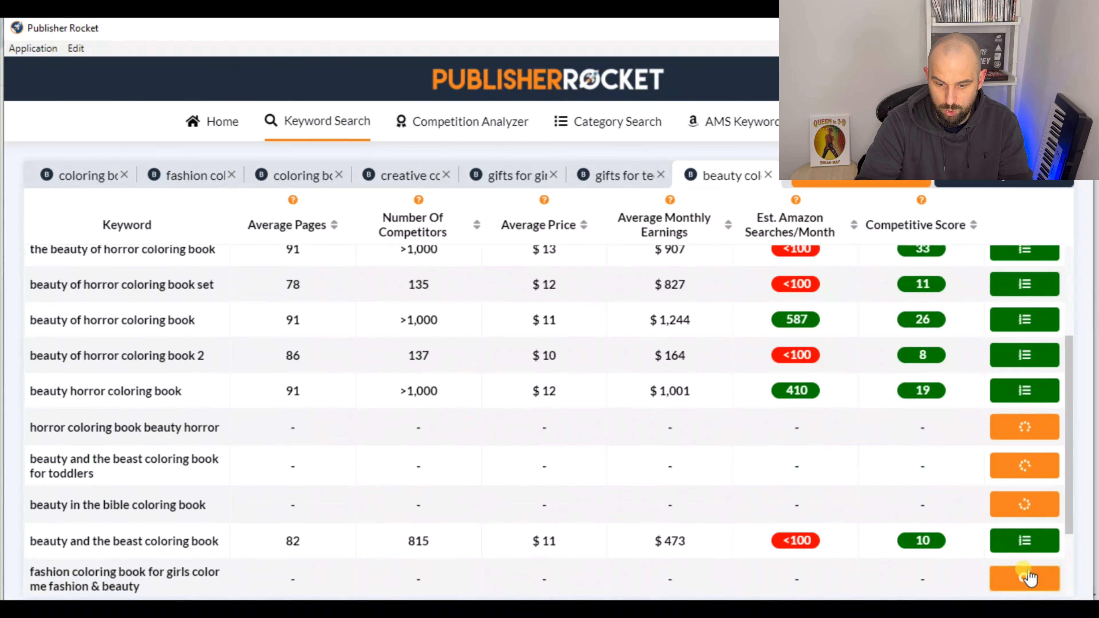
scroll(1025, 457, "down", 2)
left_click(1025, 506)
left_click(1030, 547)
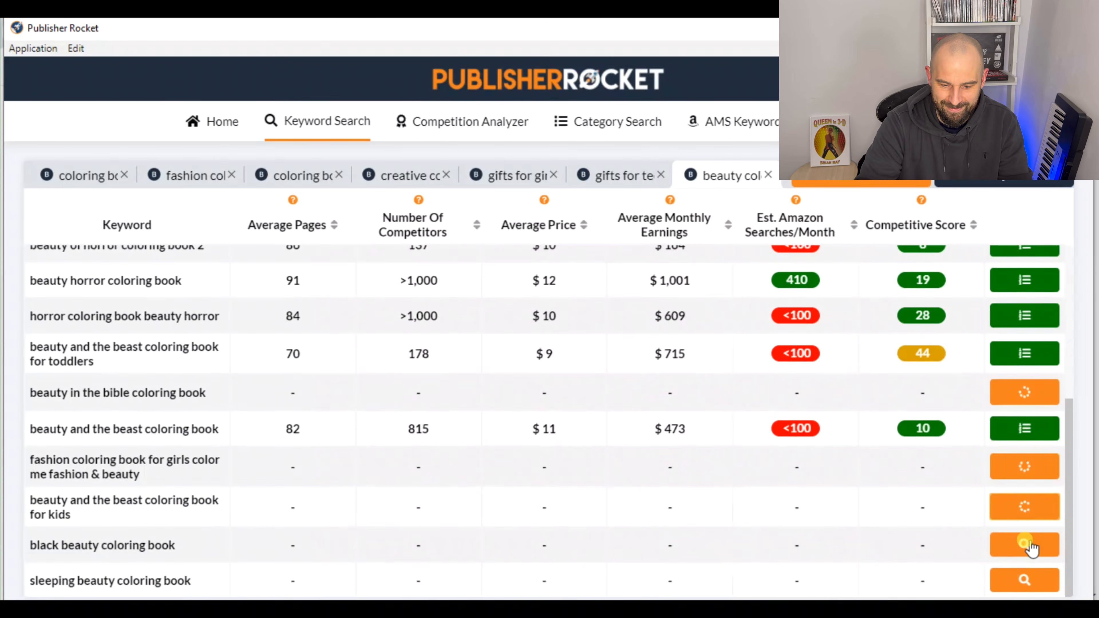
left_click(1027, 581)
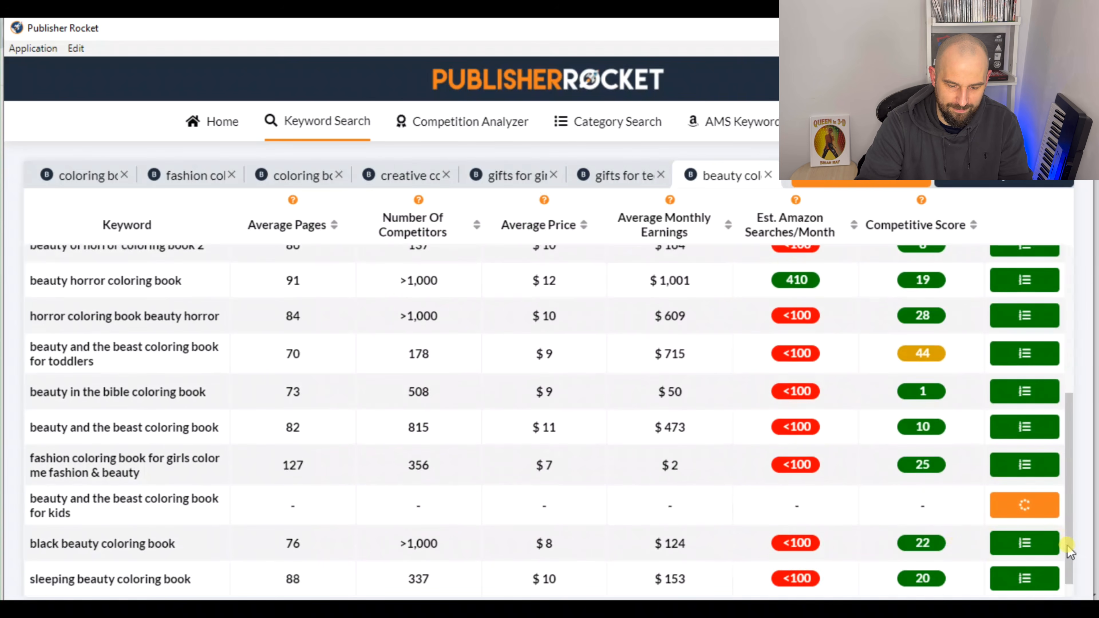
Sort the "beauty coloring book" results by estimated Amazon searches per month from highest to lowest
scroll(1068, 498, "up", 2)
left_click_drag(1069, 497, 1069, 346)
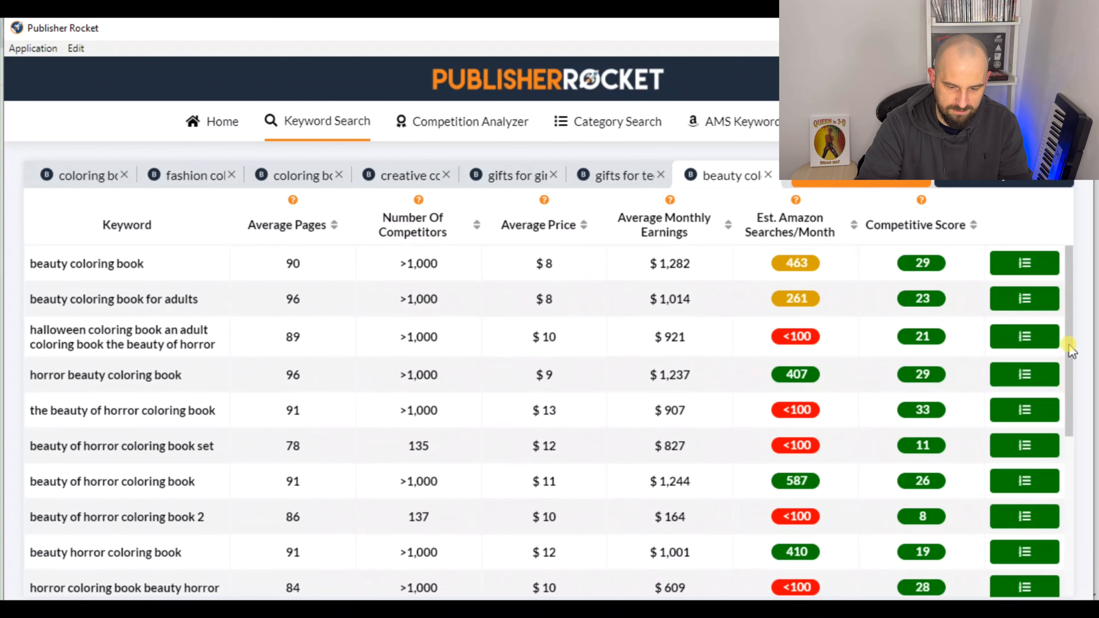
left_click(853, 225)
left_click(854, 225)
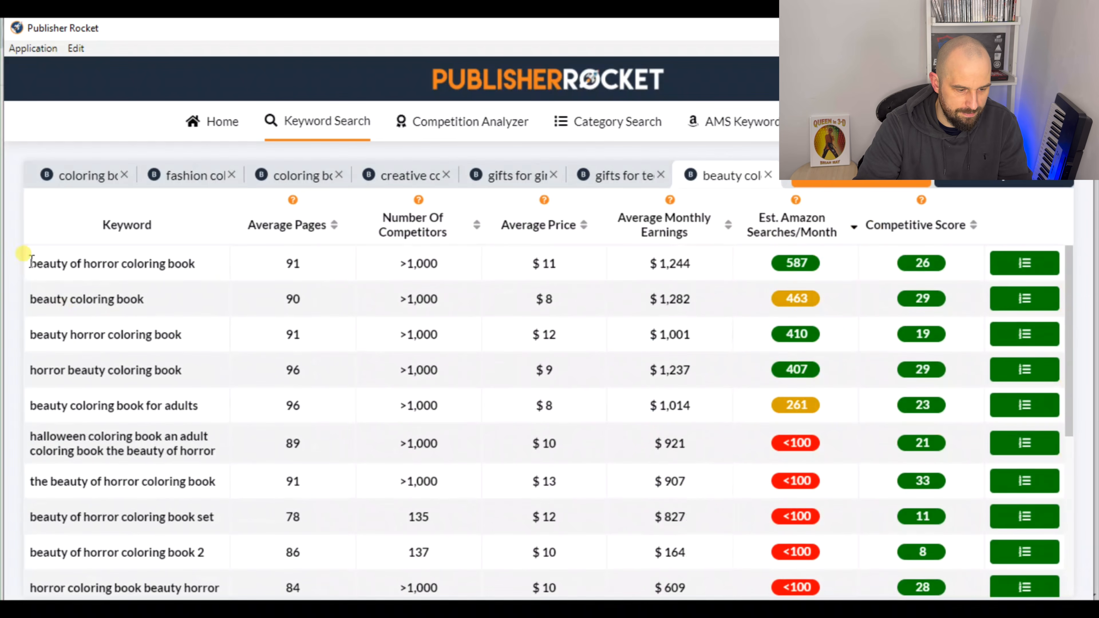
Copy the four rows from "beauty coloring book" to "beauty coloring book for adults" into the Research sheet starting at A73
left_click_drag(29, 299, 924, 399)
key("ctrl+c")
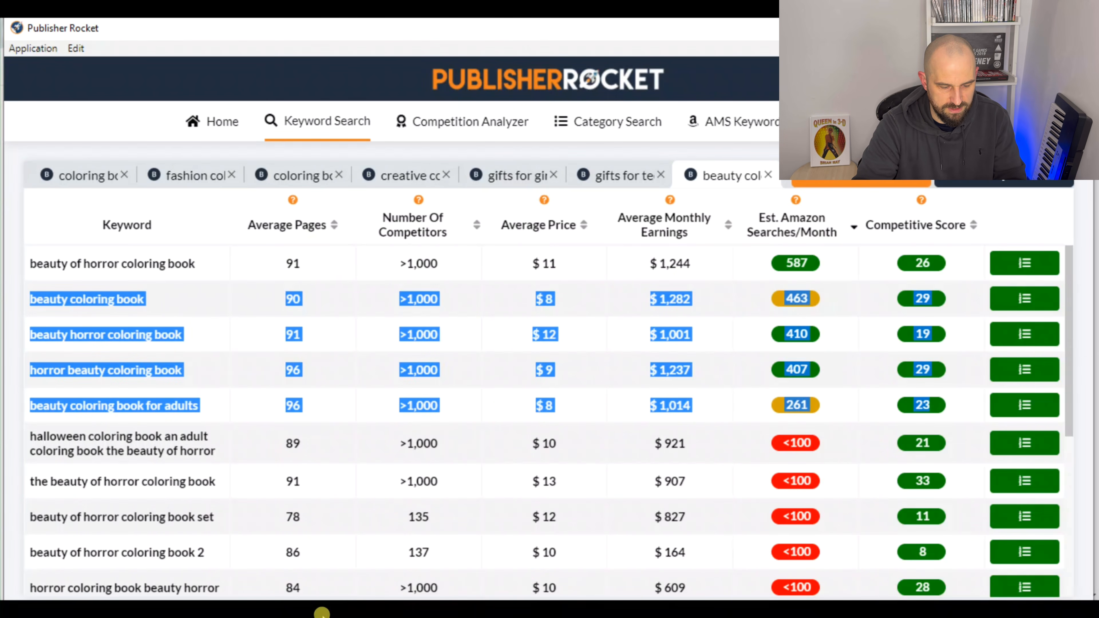
left_click(322, 613)
left_click(662, 32)
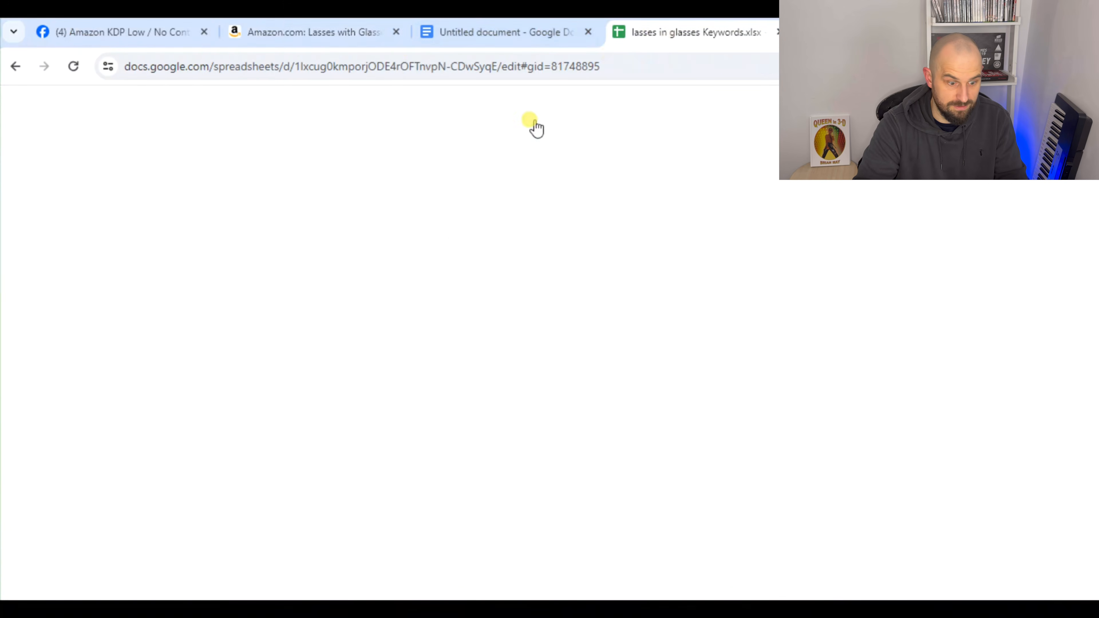
left_click(83, 415)
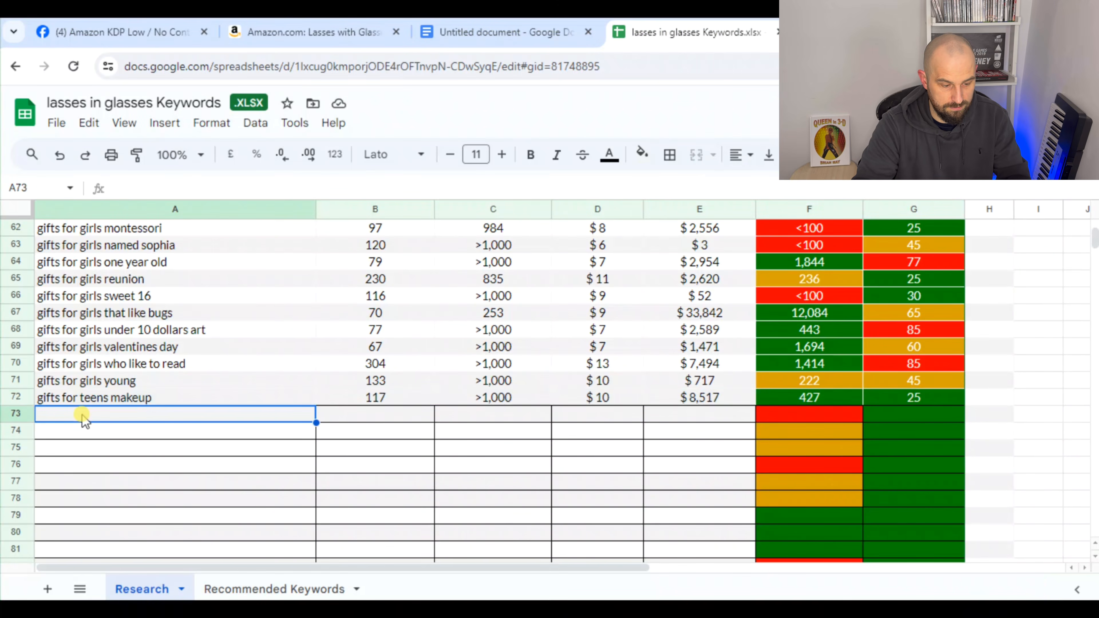
key("ctrl+v")
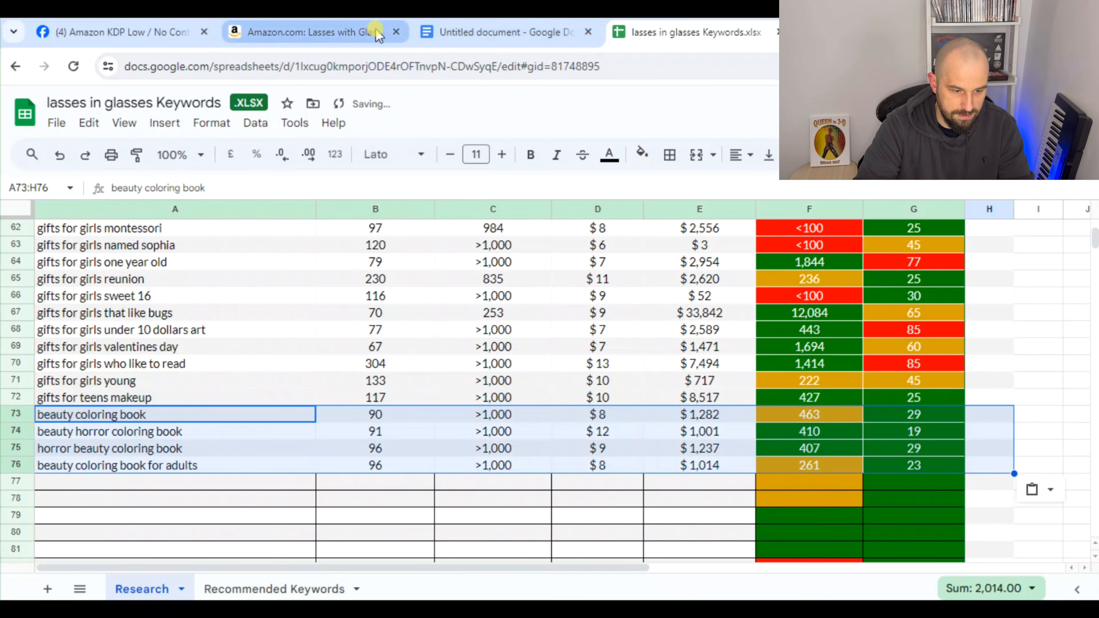
Switch back to Publisher Rocket and run a new keyword search for "eyeglasses" in Books
left_click(671, 607)
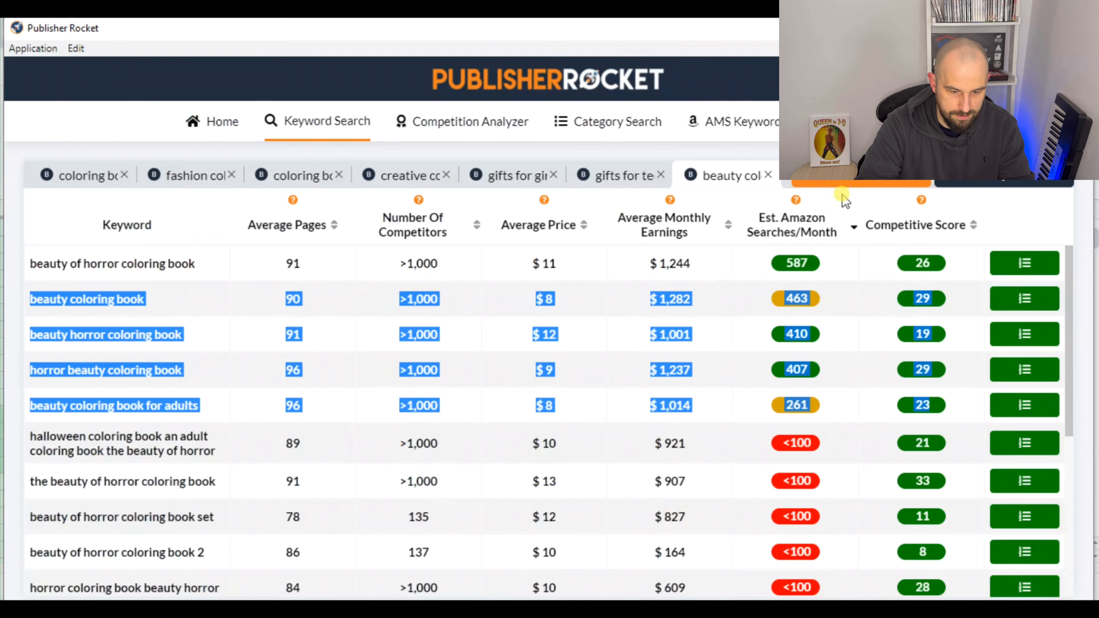
left_click(876, 182)
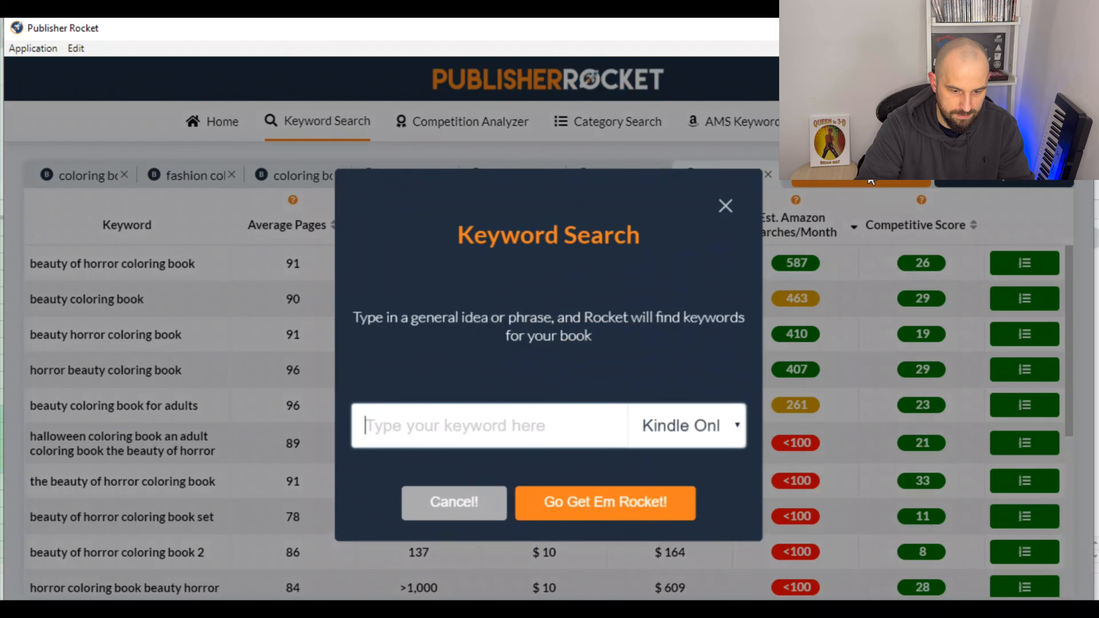
left_click(735, 425)
left_click(692, 471)
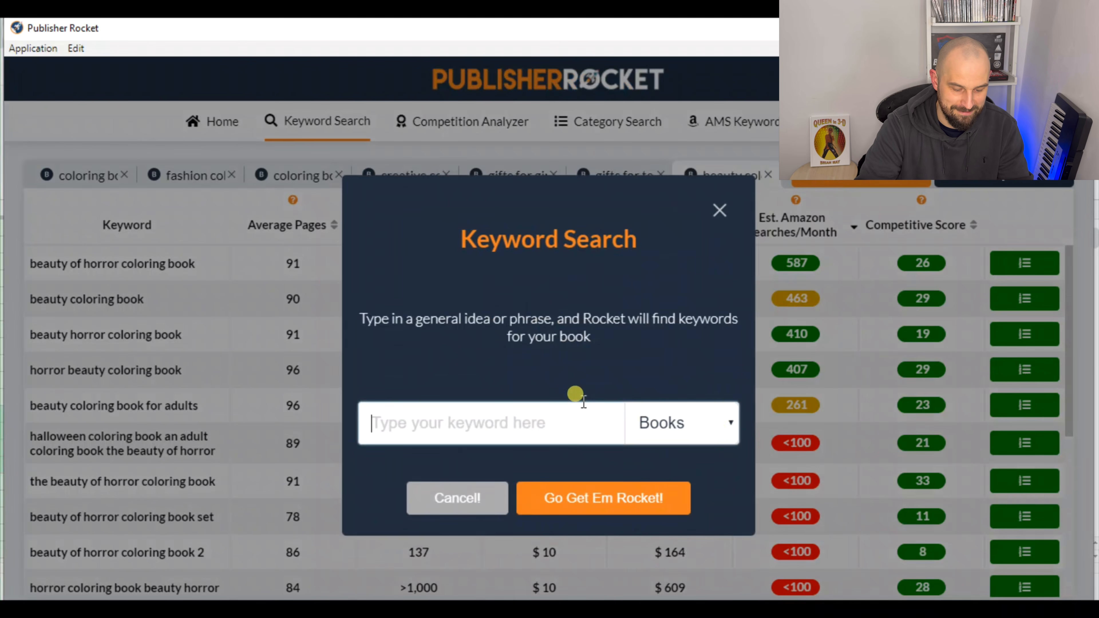
type("eyeglasses")
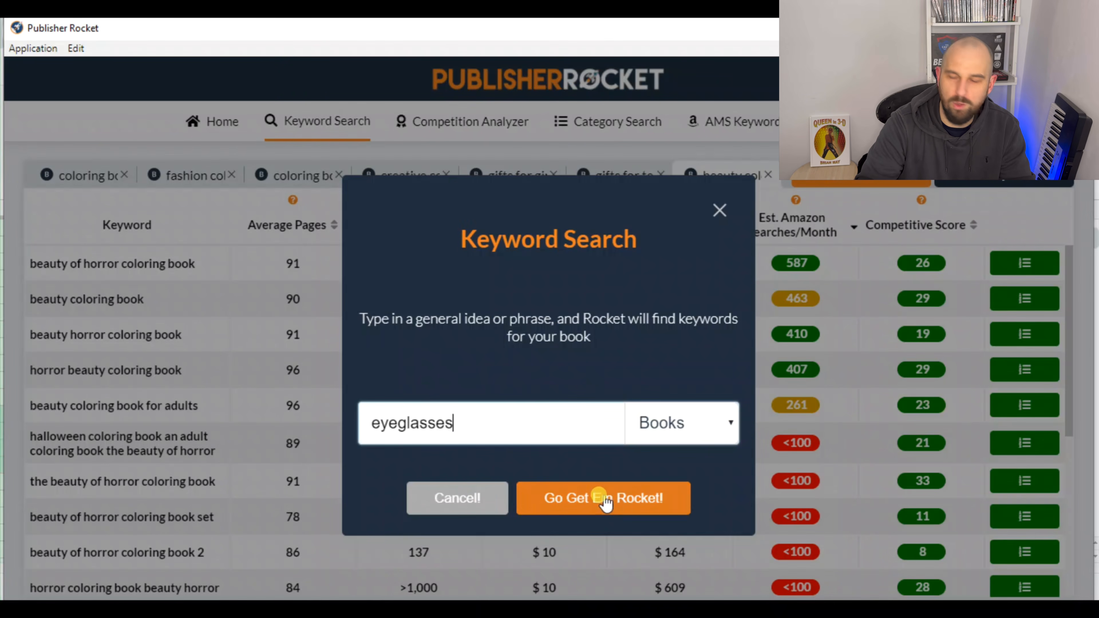
left_click(603, 514)
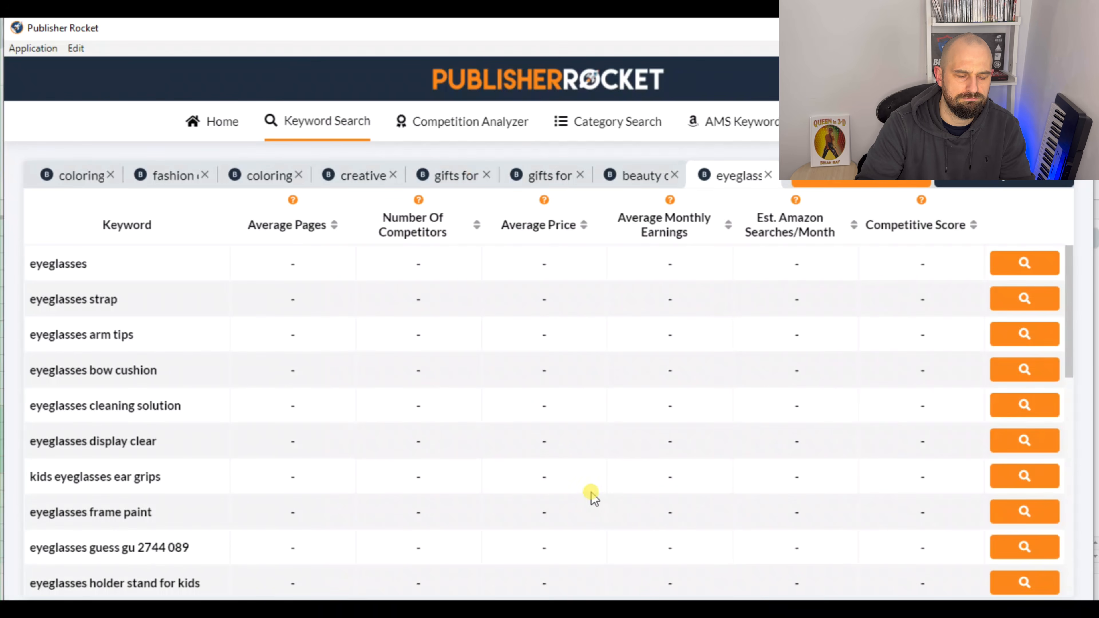
Analyze the first seven eyeglasses keywords, from "eyeglasses" through "kids eyeglasses ear grips"
left_click(1000, 266)
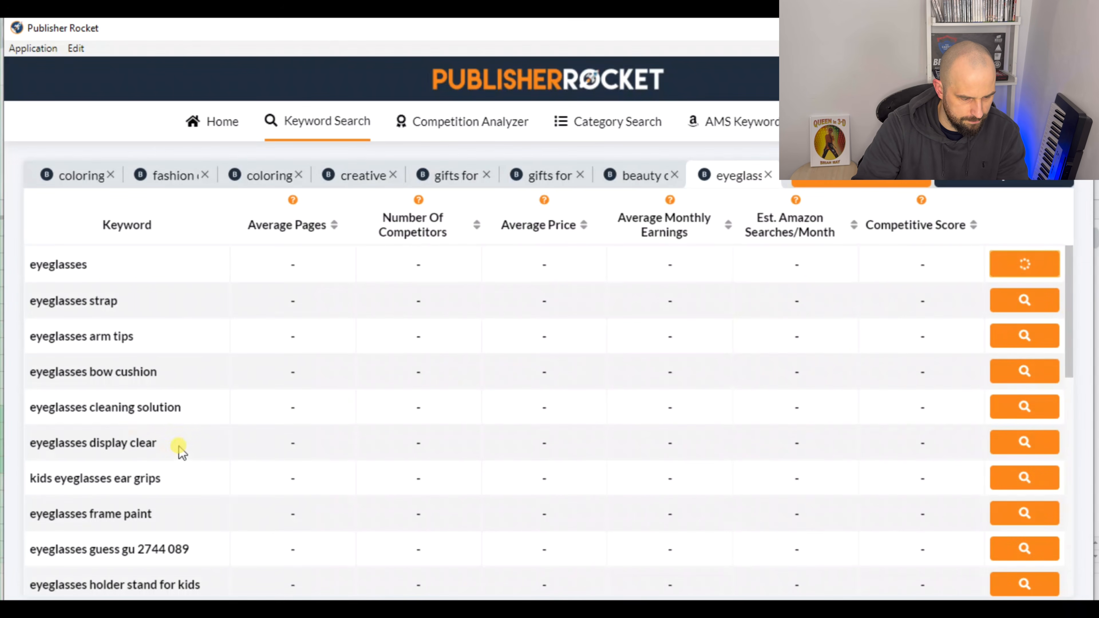
scroll(177, 450, "down", 2)
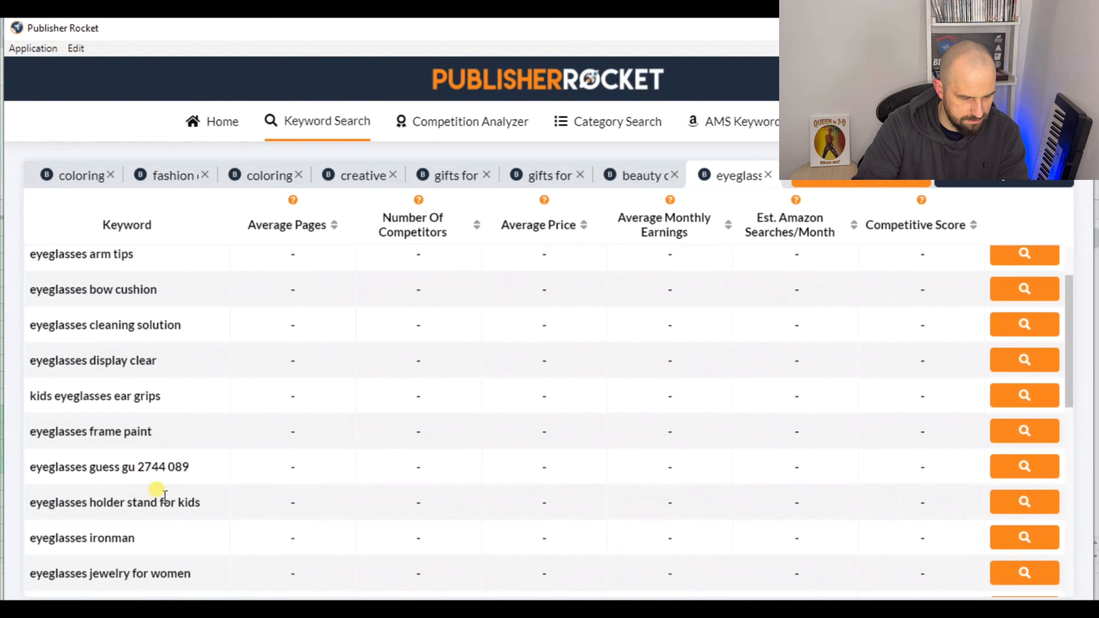
scroll(171, 499, "up", 2)
scroll(527, 411, "down", 3)
scroll(527, 412, "down", 2)
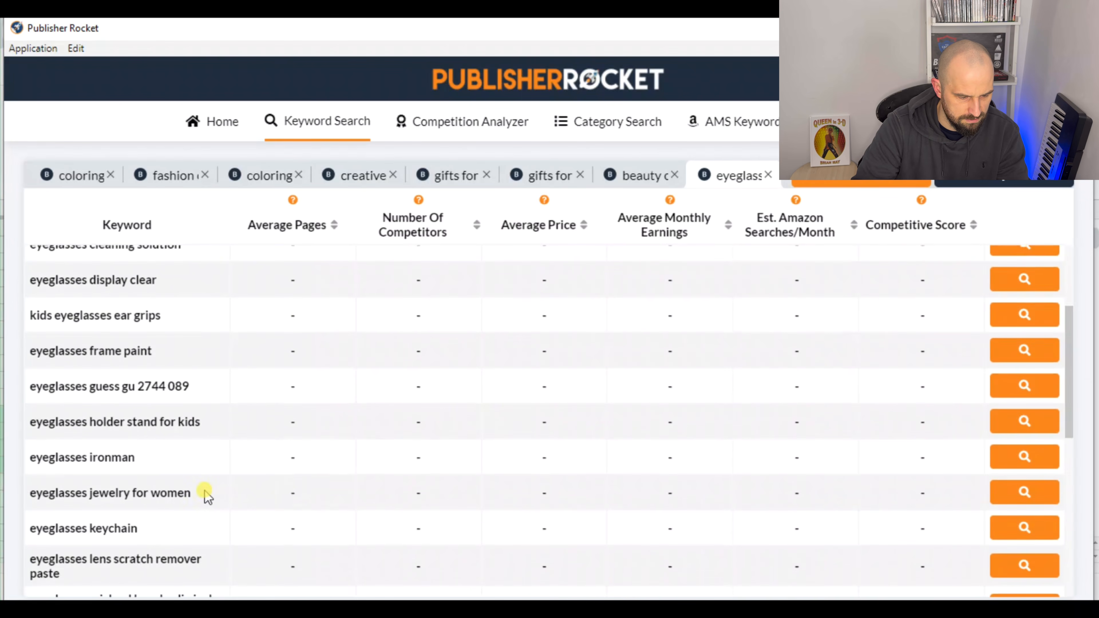
scroll(572, 472, "up", 4)
left_click(1030, 301)
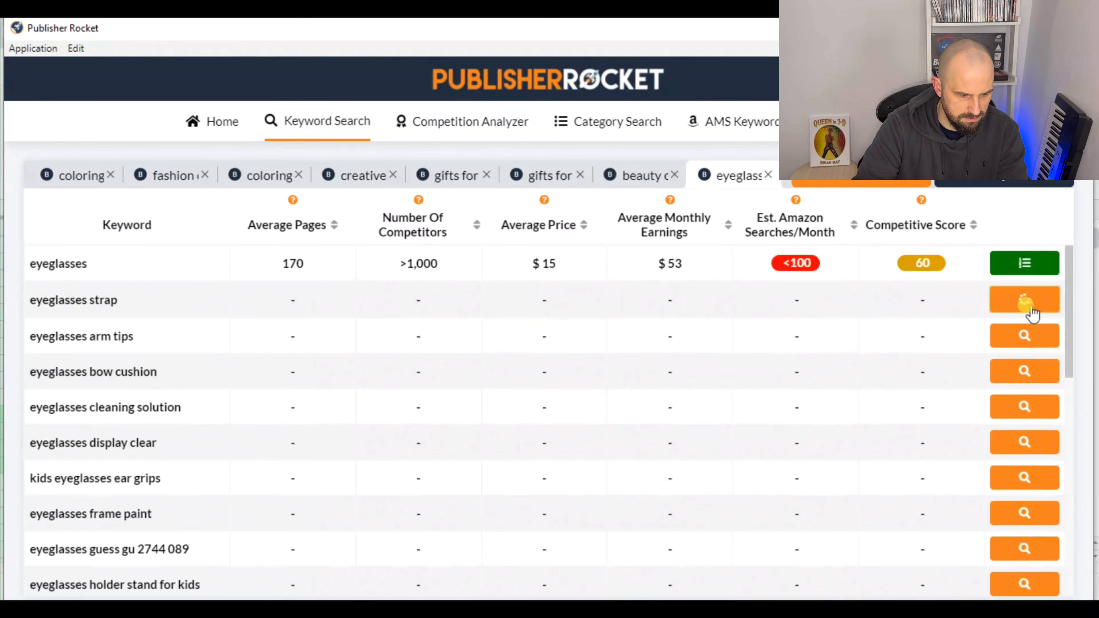
left_click(1027, 337)
left_click(1024, 376)
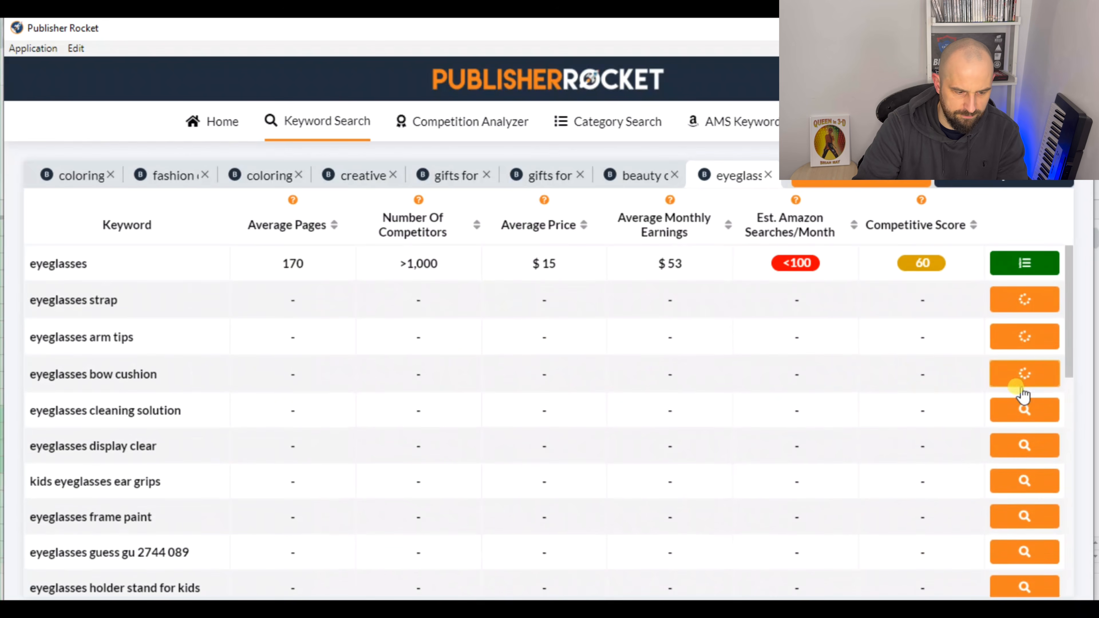
left_click(1021, 411)
left_click(1025, 447)
left_click(1024, 478)
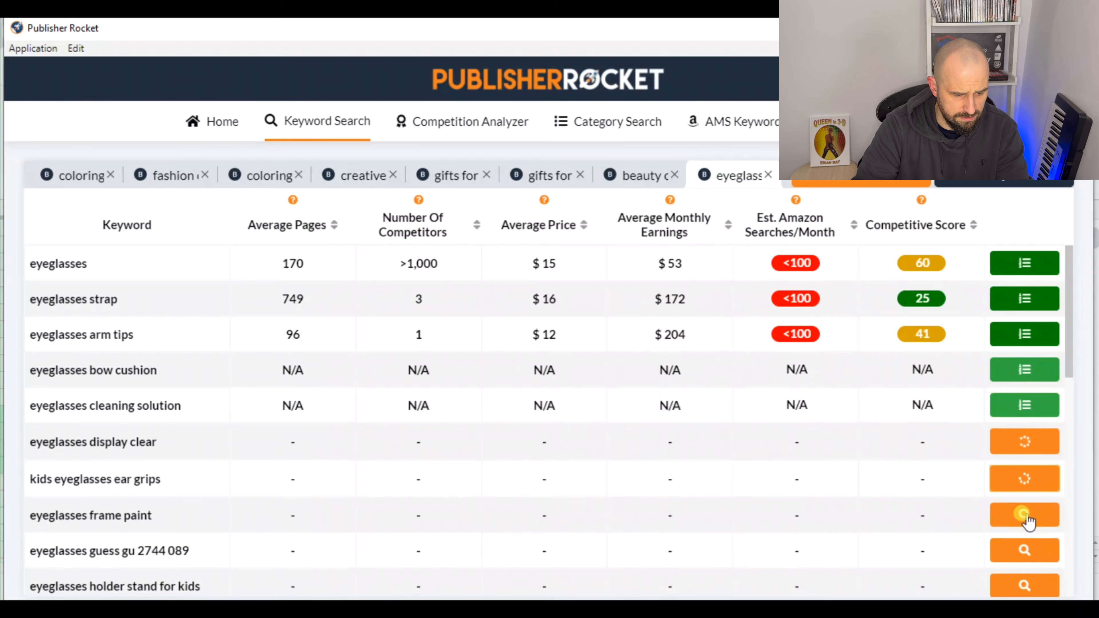
Analyze the eyeglasses keywords from "eyeglasses frame paint" through "eyeglasses lens scratch remover paste"
scroll(997, 500, "down", 2)
left_click(1003, 506)
left_click(1026, 472)
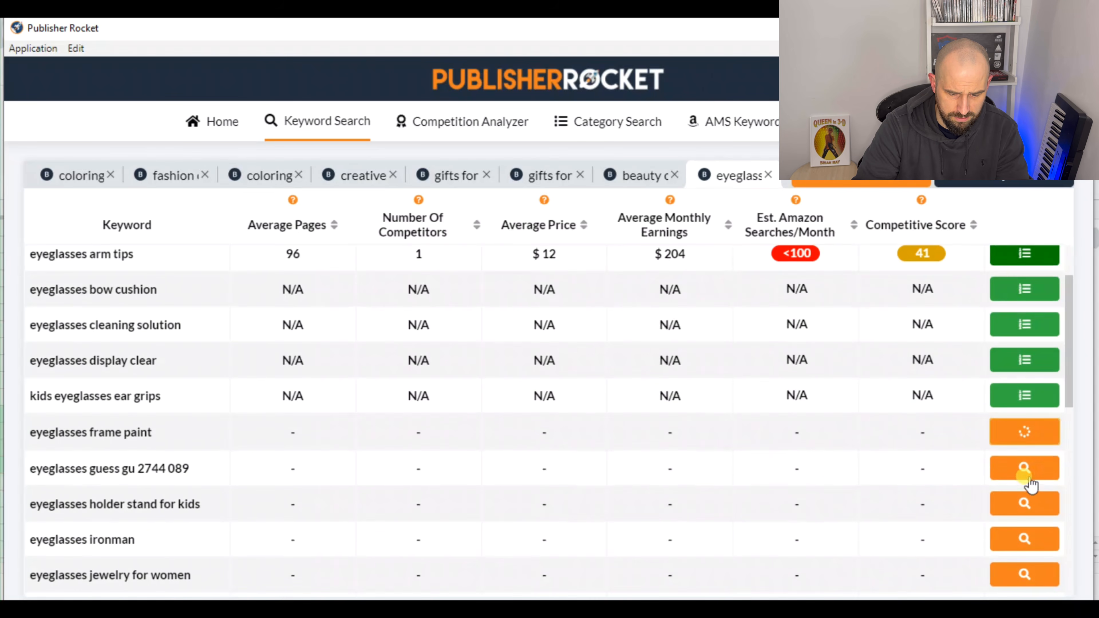
left_click(1029, 545)
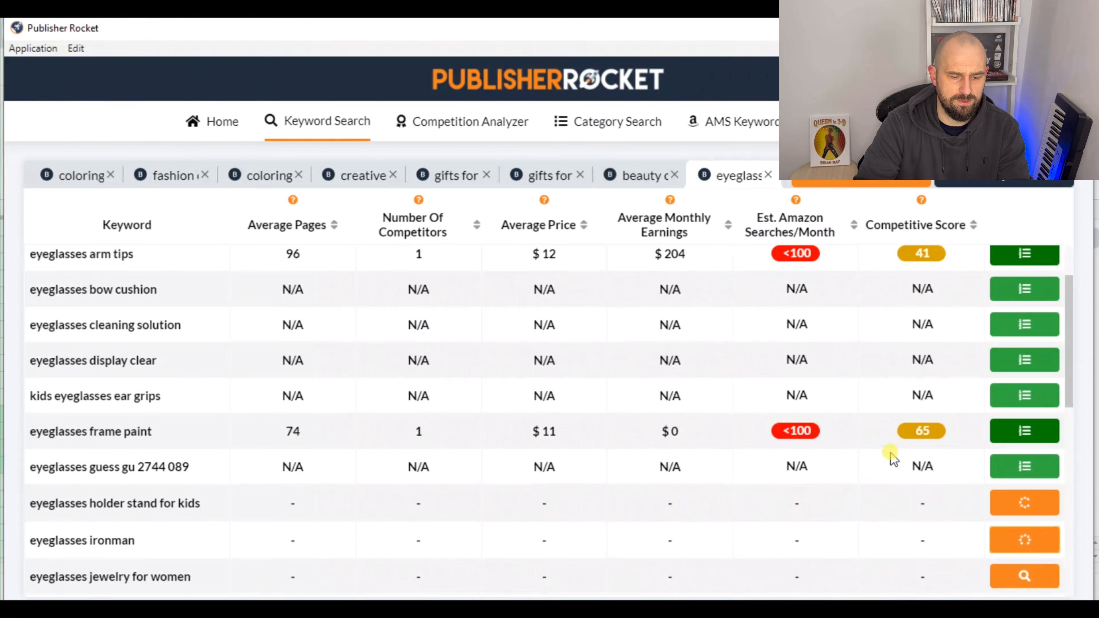
scroll(948, 474, "down", 2)
left_click(1024, 497)
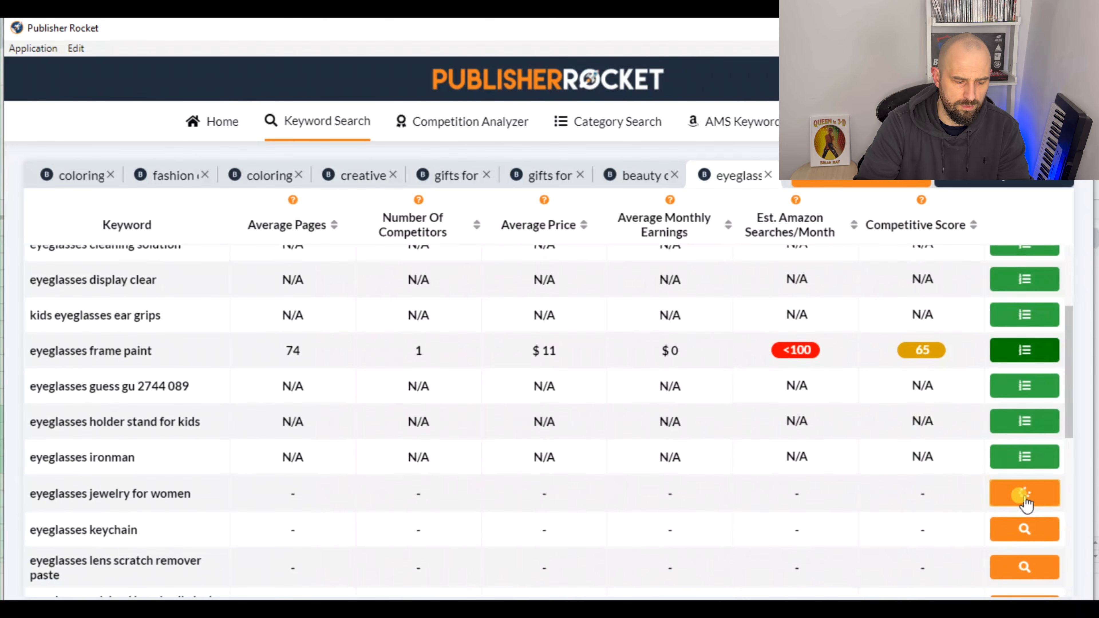
left_click(1025, 531)
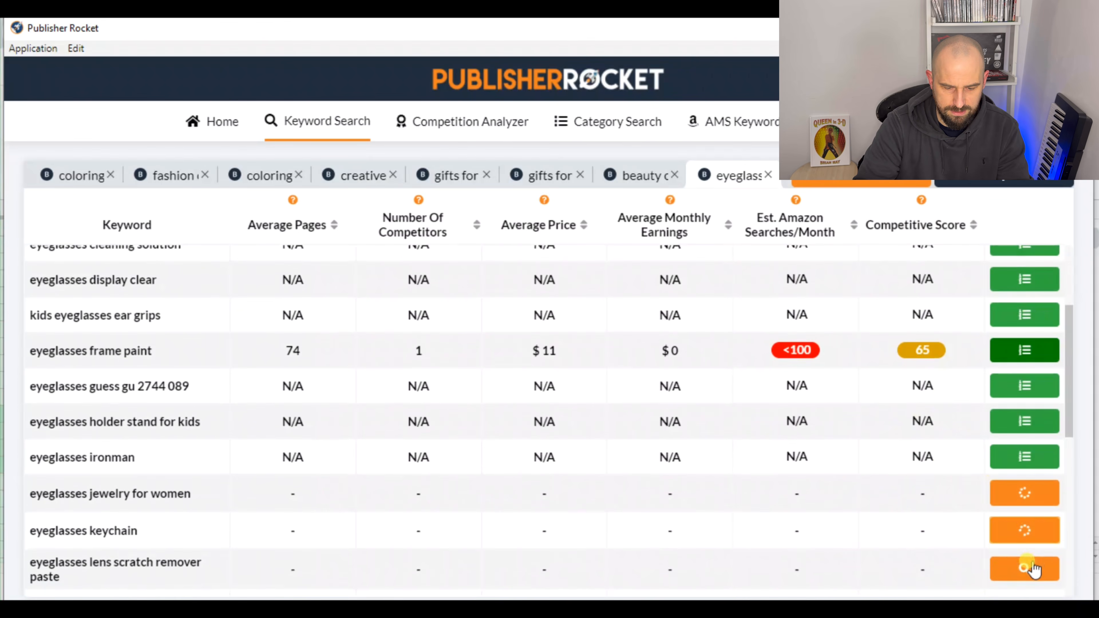
left_click(1024, 566)
Switch to the browser and review the Lasses with Glasses Amazon listing, including its illustrated description and product details, for keyword ideas
left_click(331, 609)
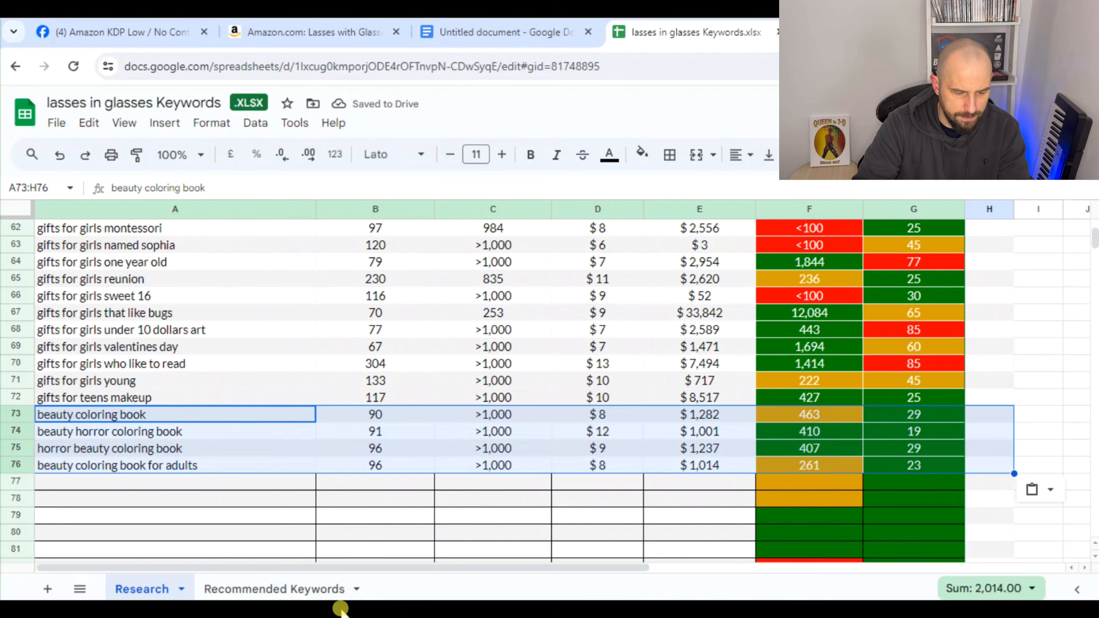
left_click(342, 38)
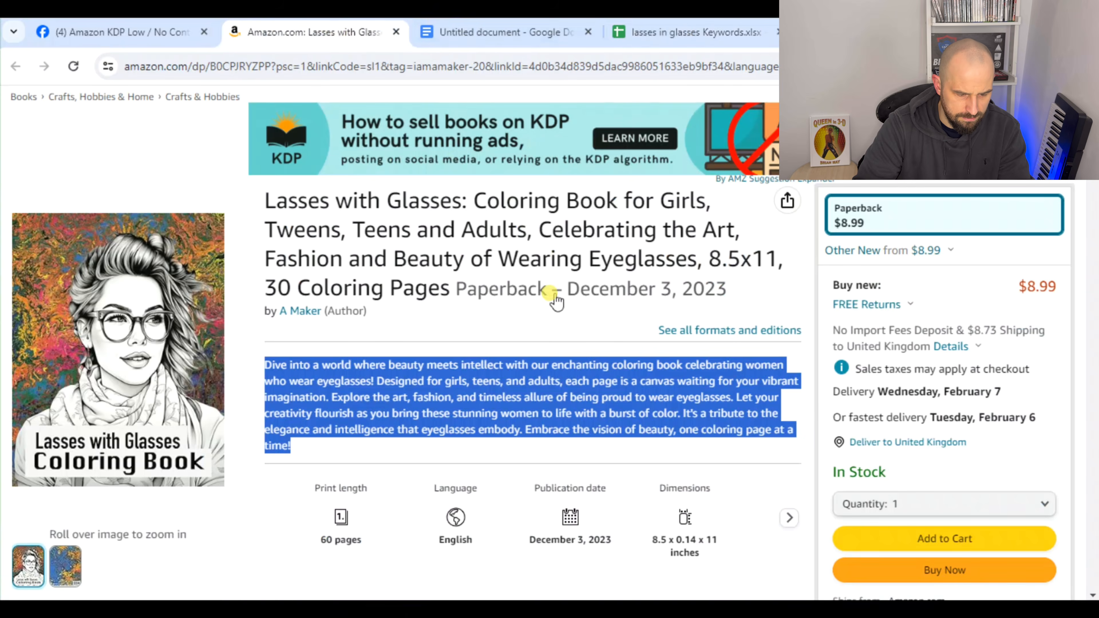
scroll(593, 379, "down", 15)
scroll(597, 381, "down", 5)
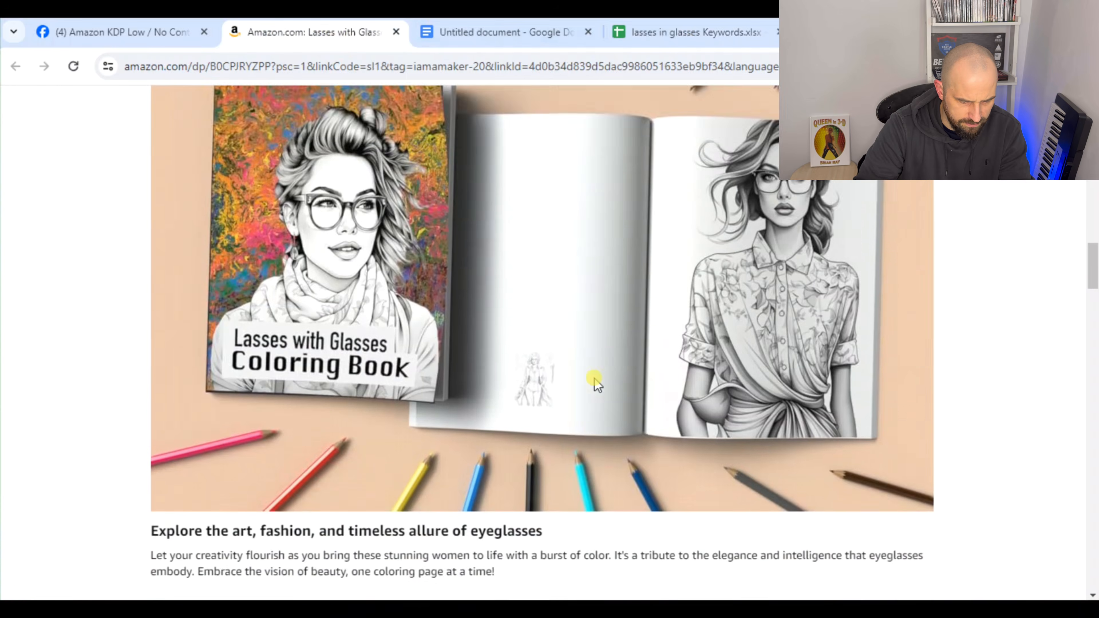
scroll(801, 439, "up", 2)
scroll(721, 358, "down", 10)
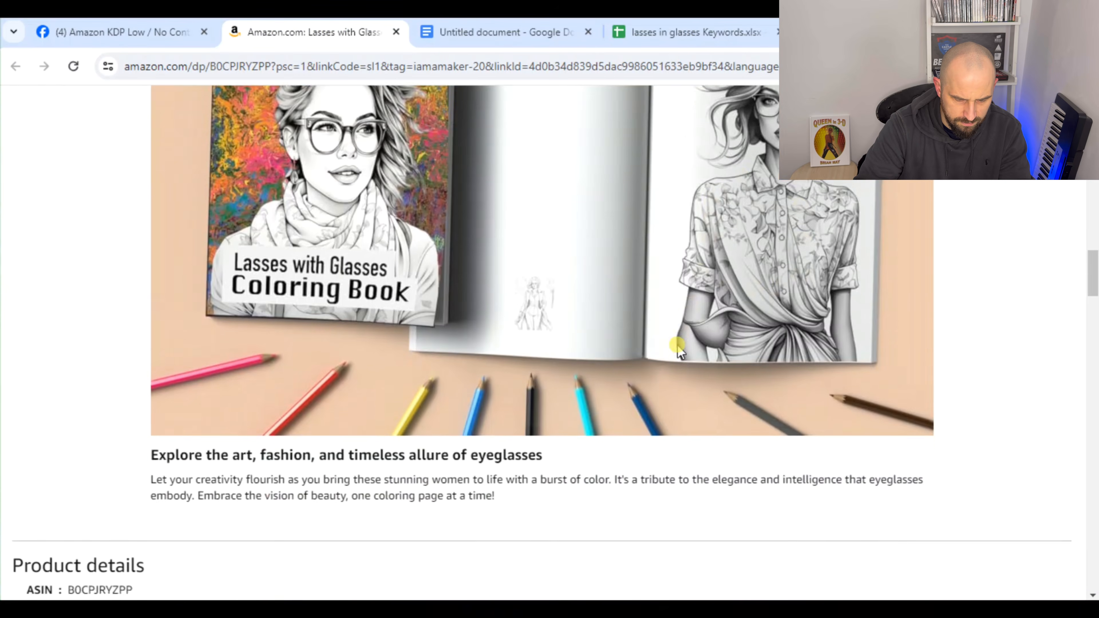
scroll(797, 362, "up", 8)
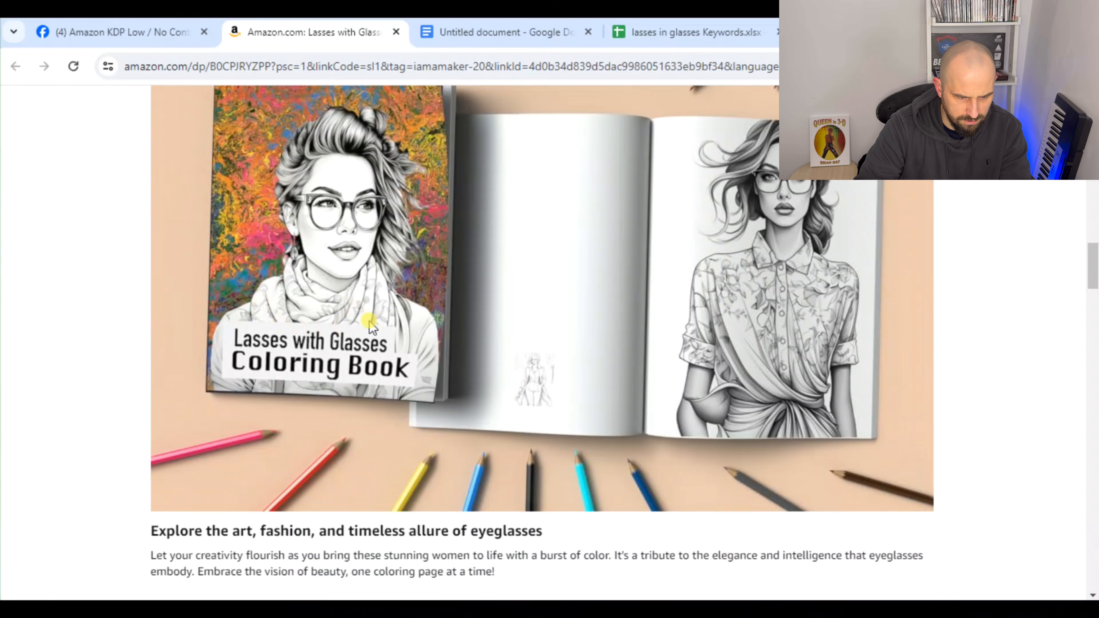
scroll(692, 338, "down", 5)
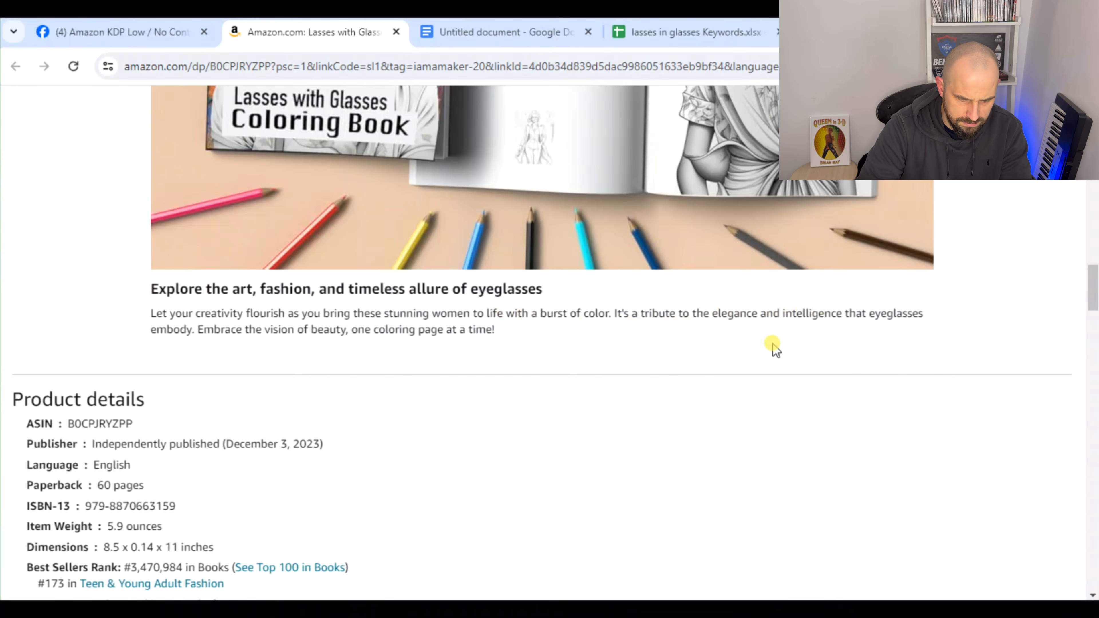
left_click_drag(1092, 290, 1092, 119)
Return to Publisher Rocket, run a new keyword search for "elegance coloring book" in Books, and analyze the resulting keyword
left_click(683, 610)
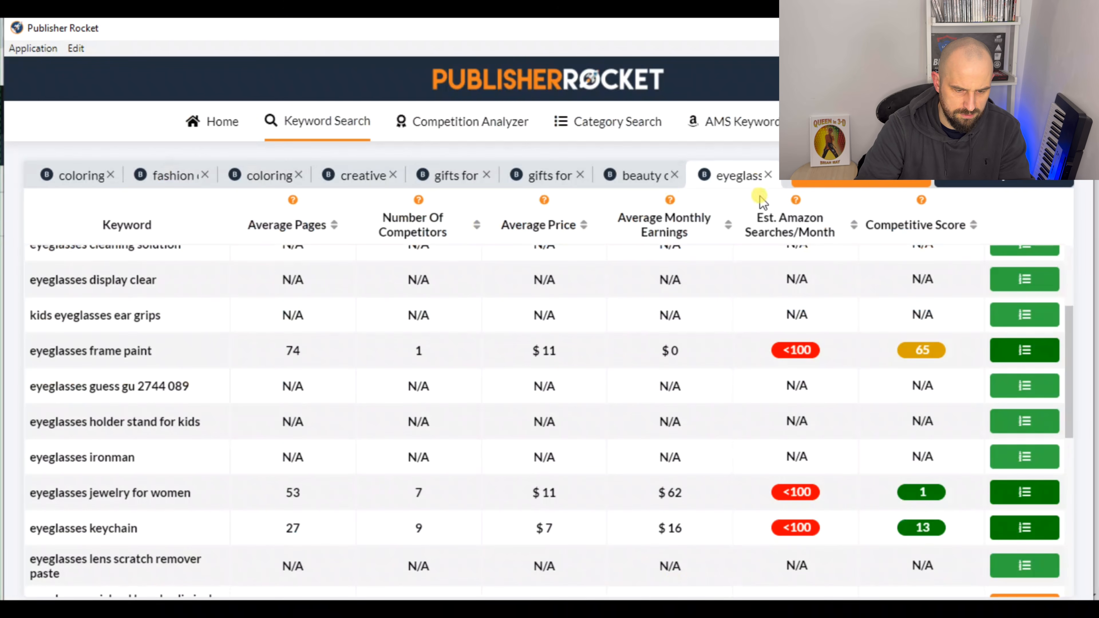
left_click(860, 185)
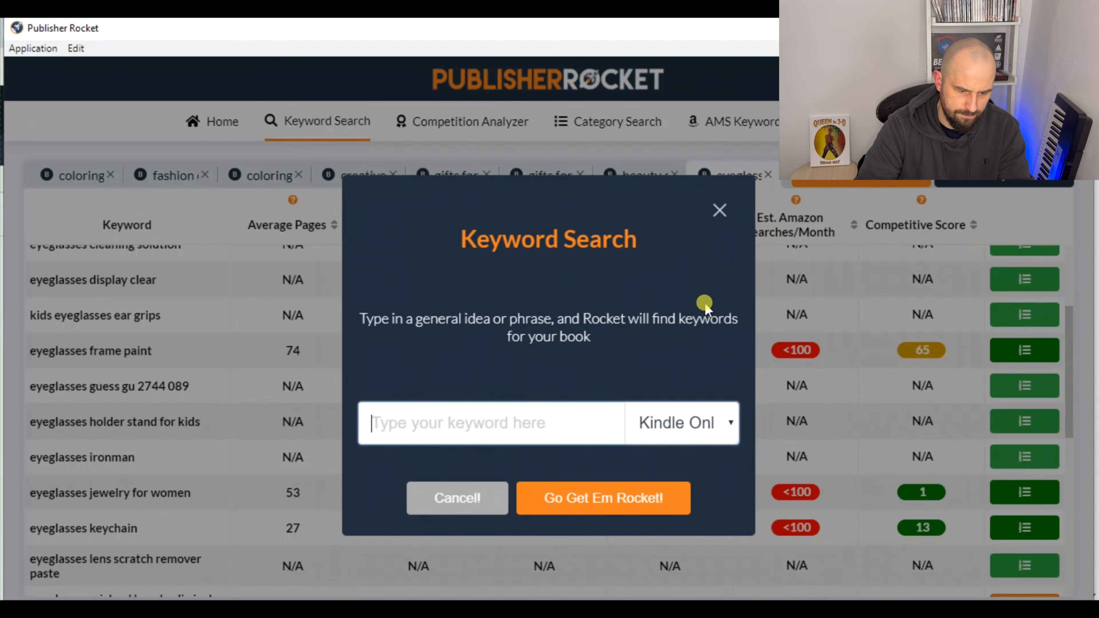
left_click(719, 433)
left_click(671, 475)
left_click(552, 427)
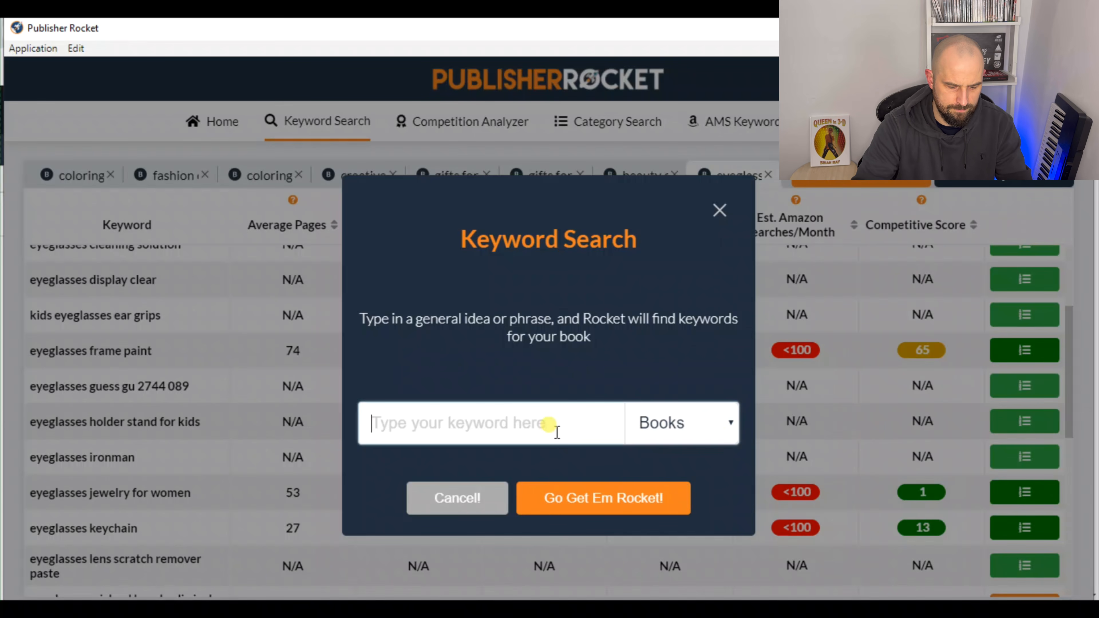
type("elega")
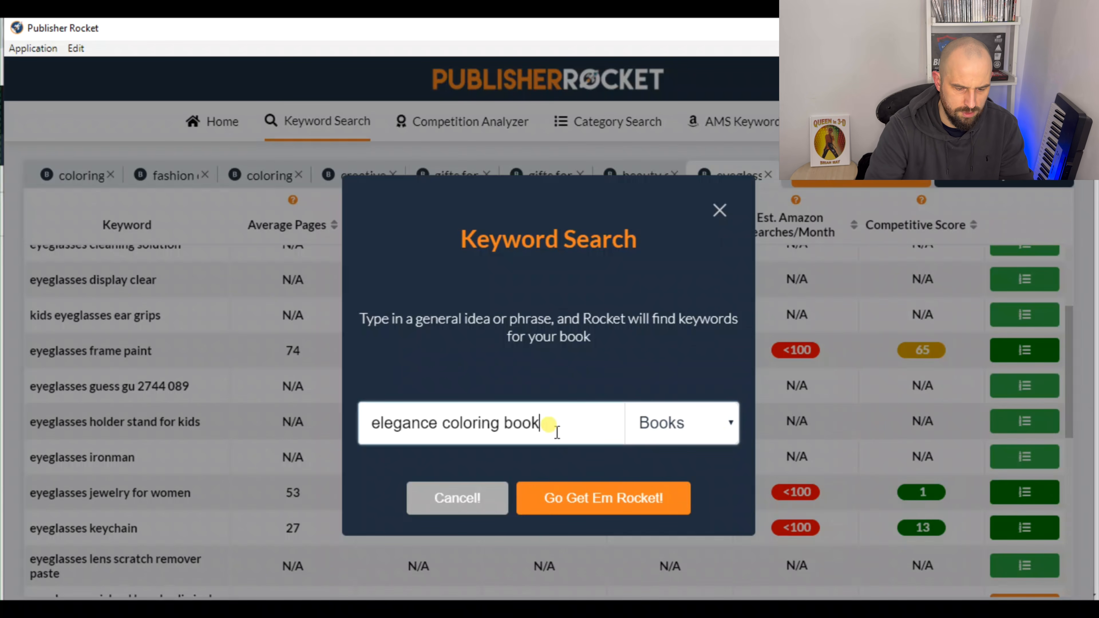
type("nce coloring book")
left_click(640, 501)
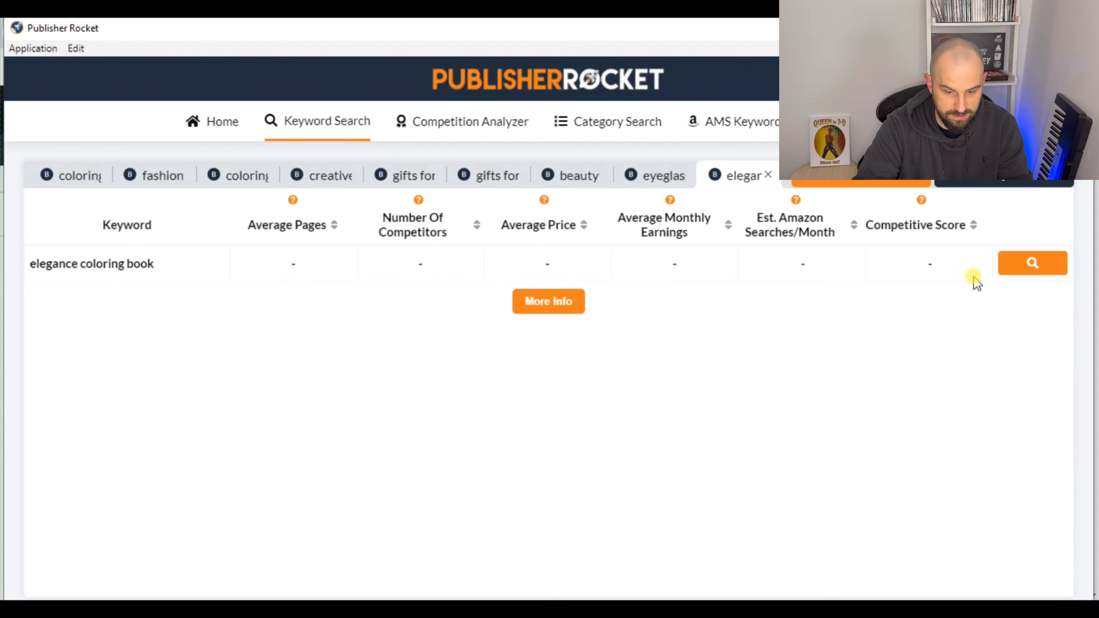
left_click(1023, 265)
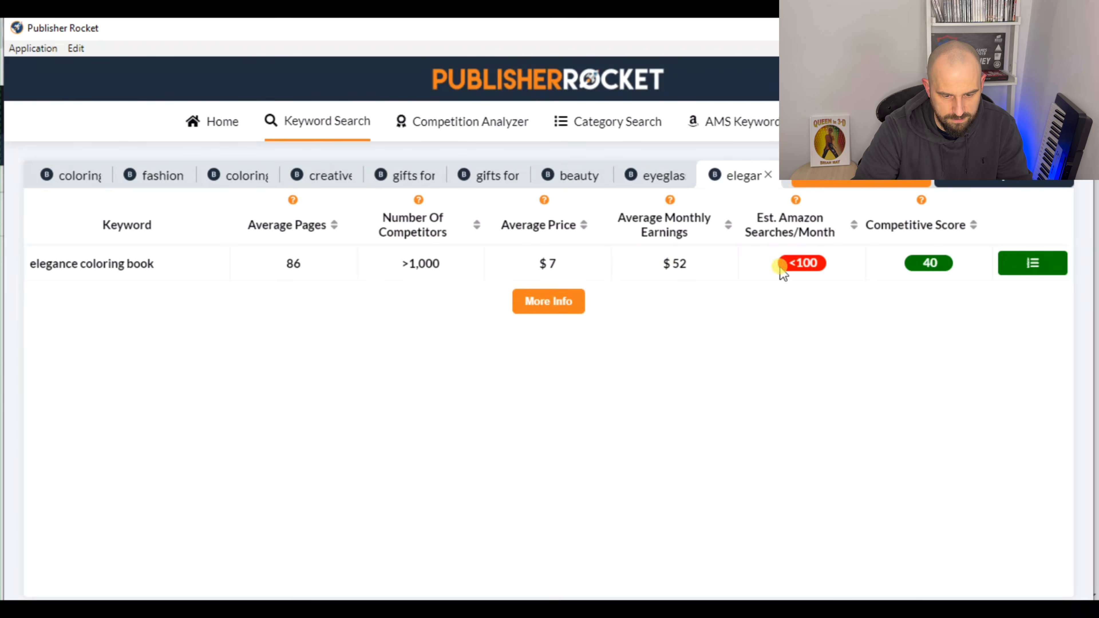
Run a new keyword search for "professional coloring book" in Books
left_click(882, 184)
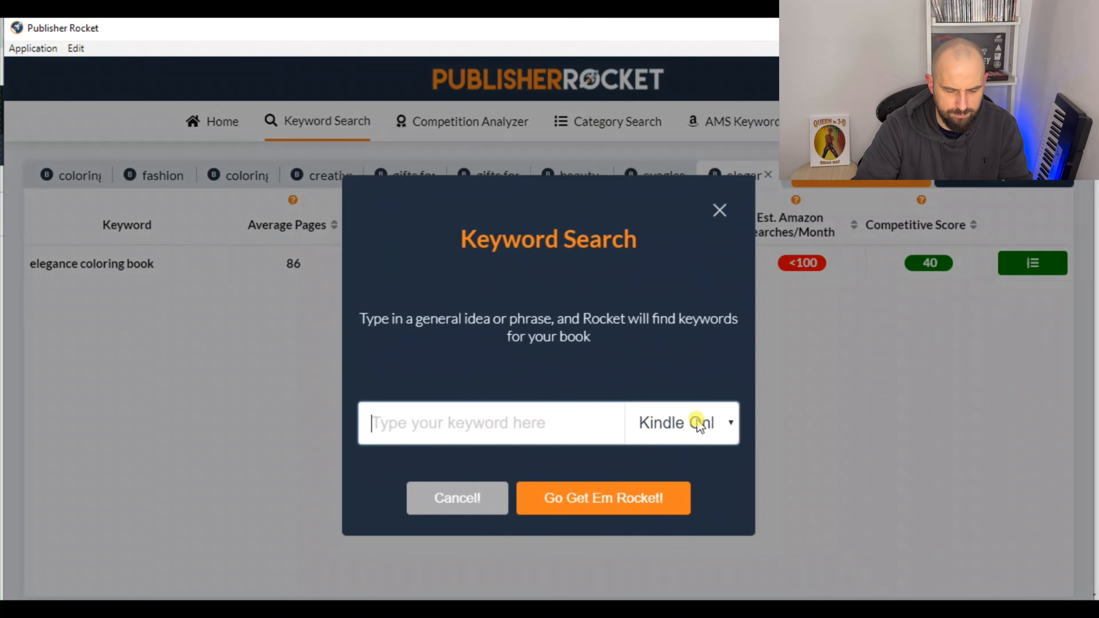
left_click(731, 423)
left_click(679, 471)
left_click(576, 421)
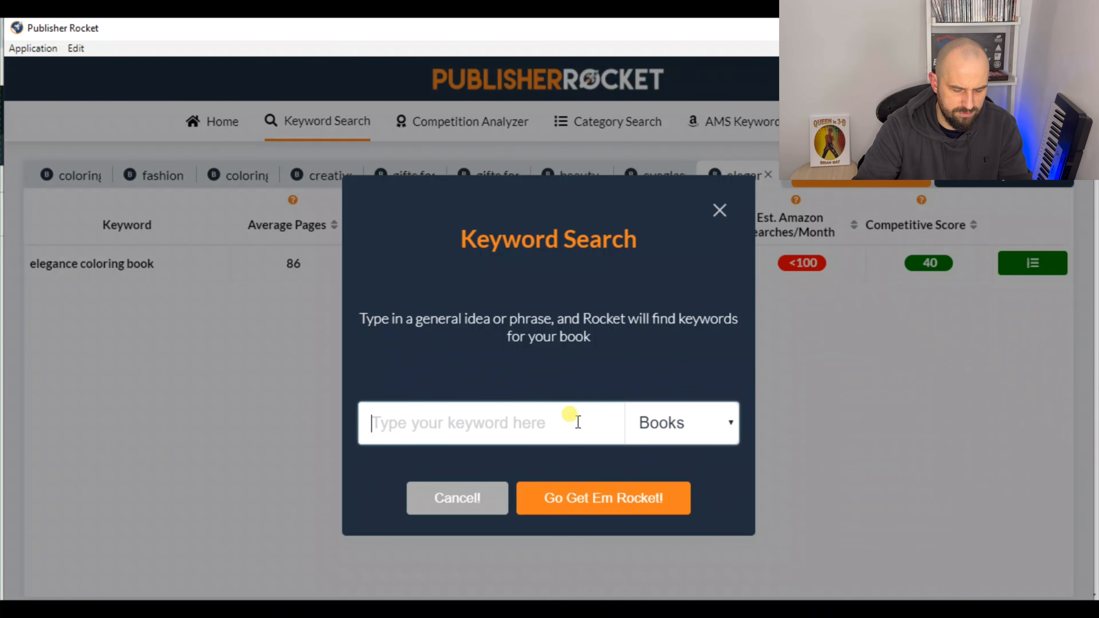
type("professiona")
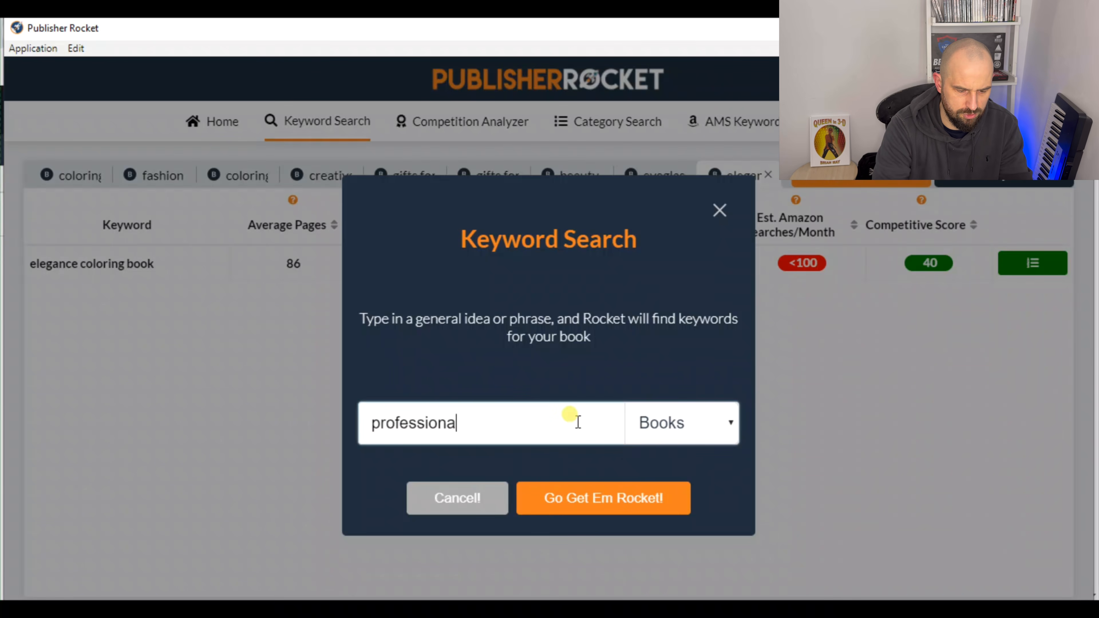
type("l coloring boo")
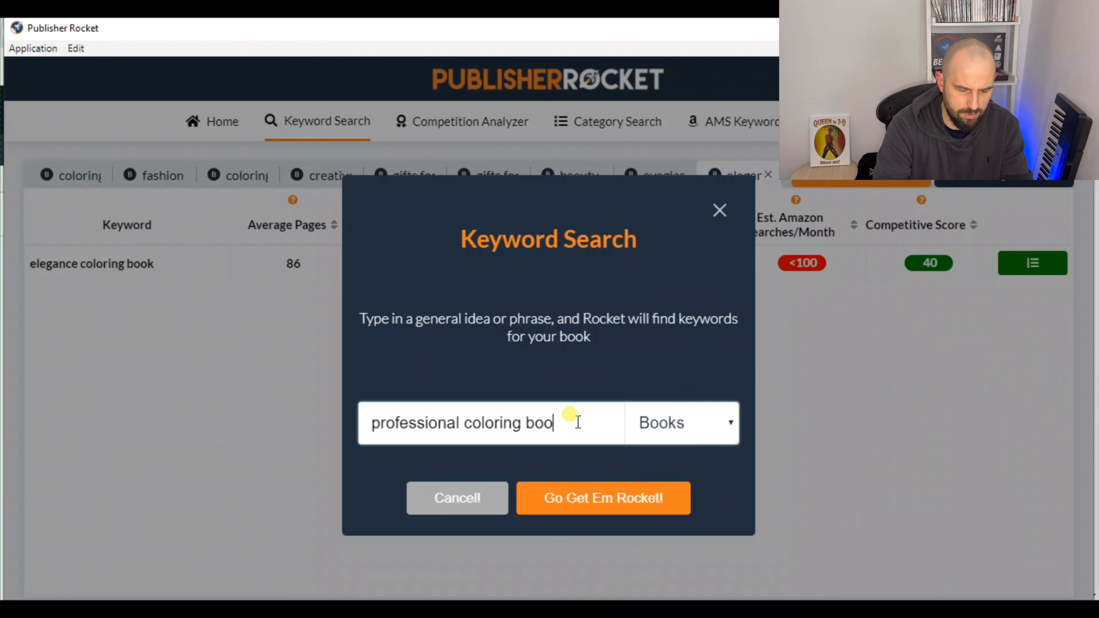
type("k")
left_click(576, 500)
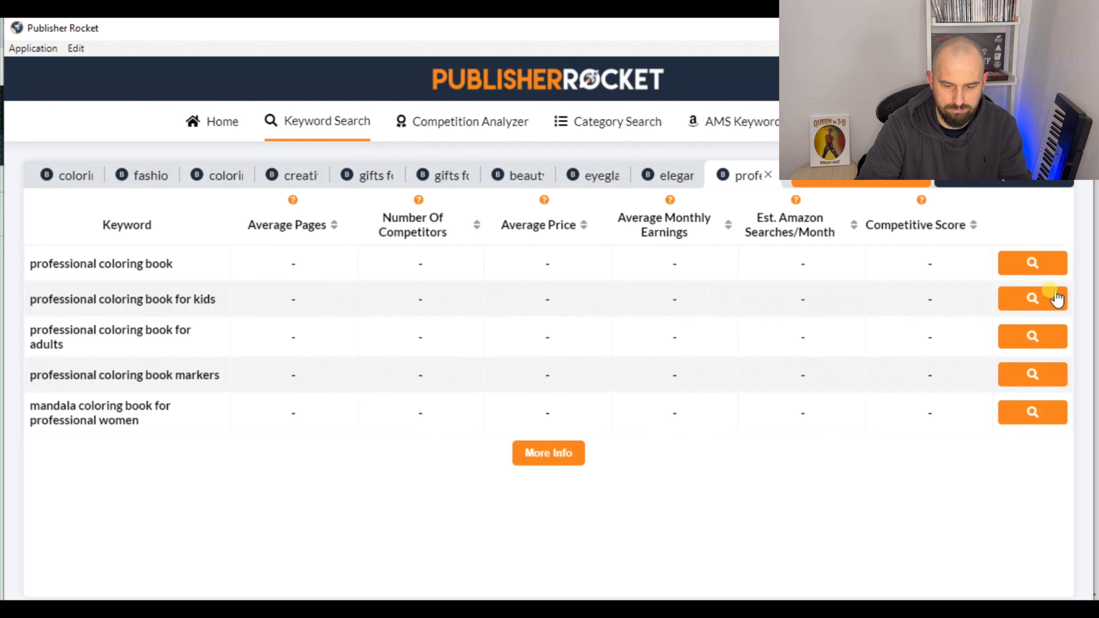
Analyze all the professional coloring book keywords, from "professional coloring book" through "mandala coloring book for professional women"
left_click(1055, 299)
left_click(1040, 335)
left_click(1037, 376)
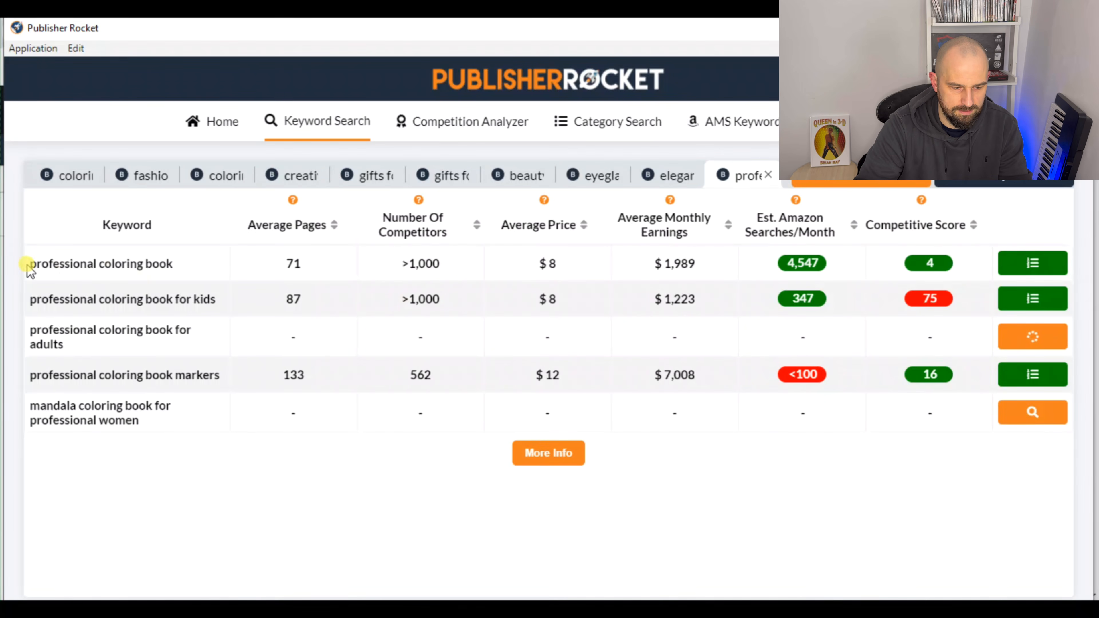
left_click_drag(27, 267, 931, 269)
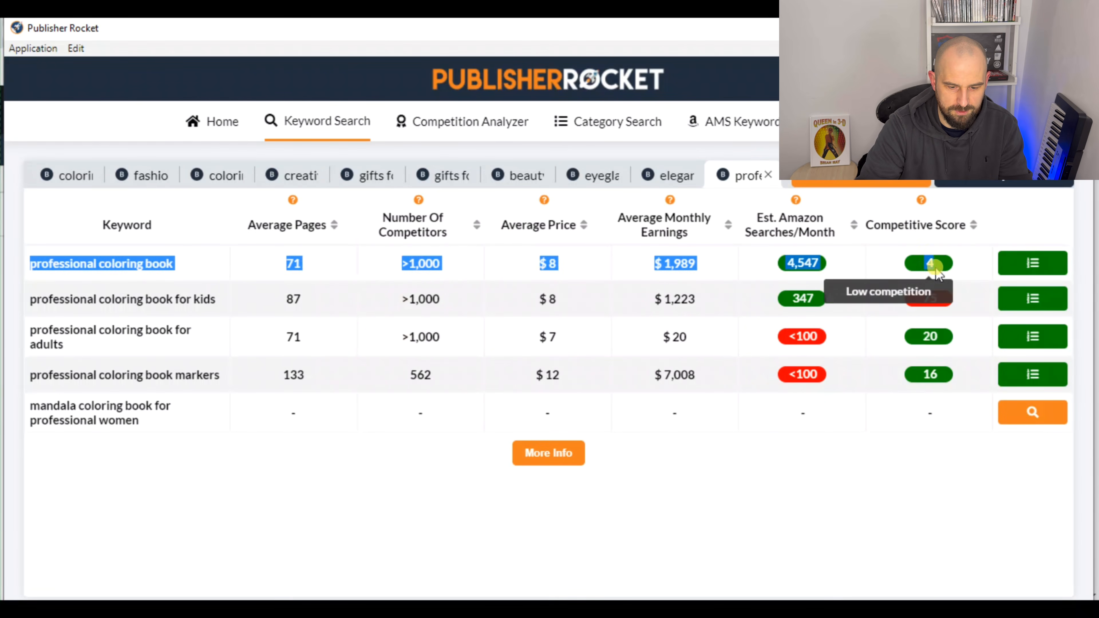
left_click(893, 518)
left_click(1015, 418)
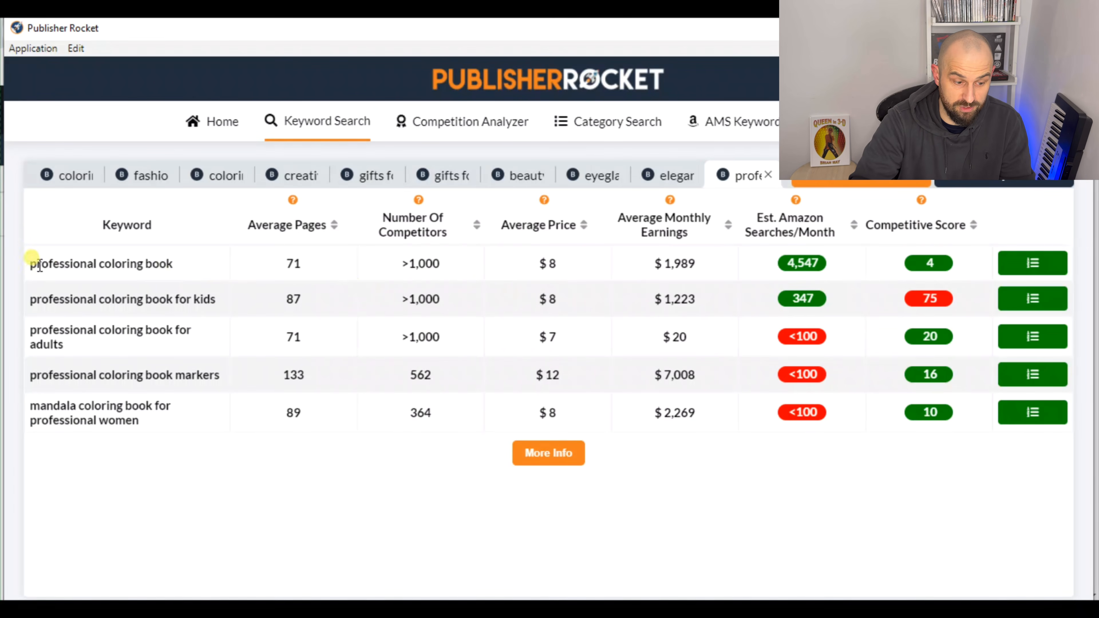
Examine the estimated monthly Amazon searches and competitive score of the "professional coloring book" keyword
left_click_drag(32, 267, 185, 275)
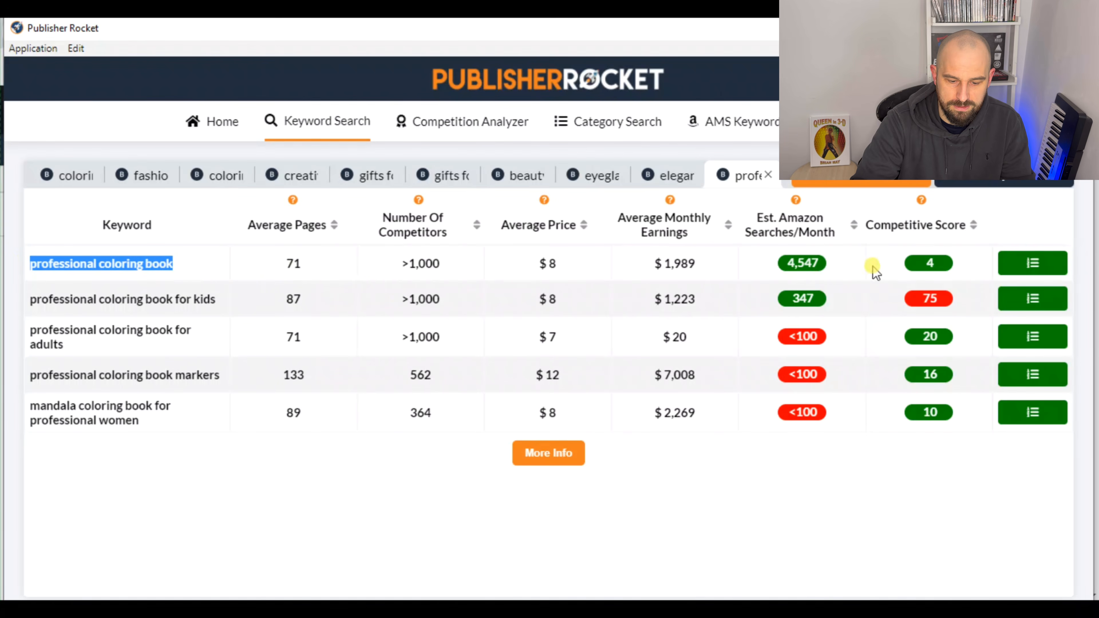
mouse_move(781, 264)
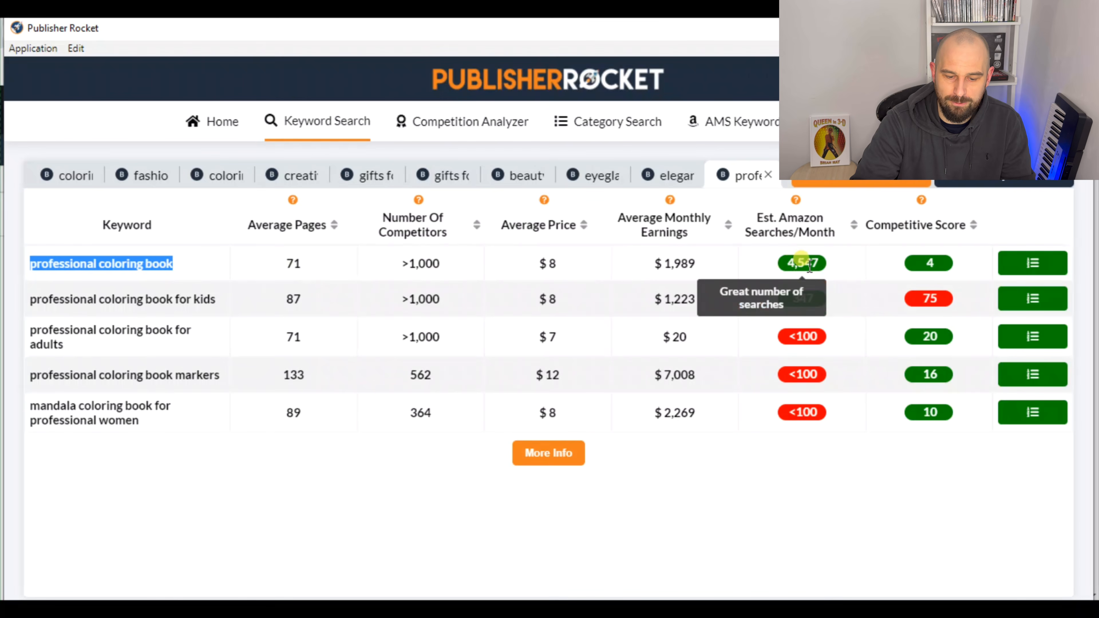
mouse_move(937, 265)
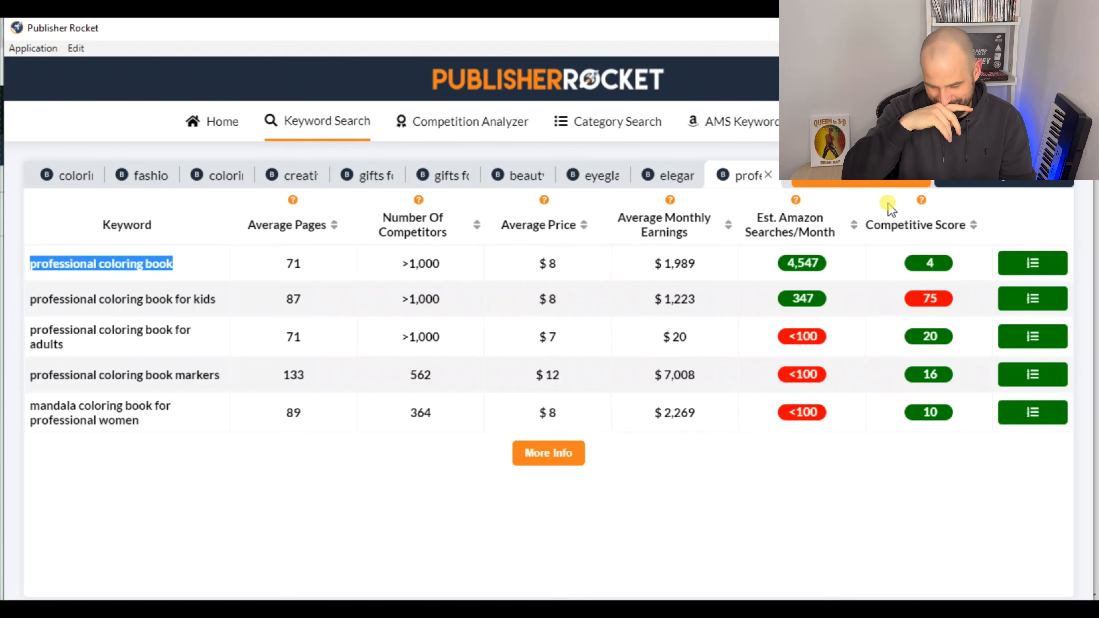
left_click(773, 469)
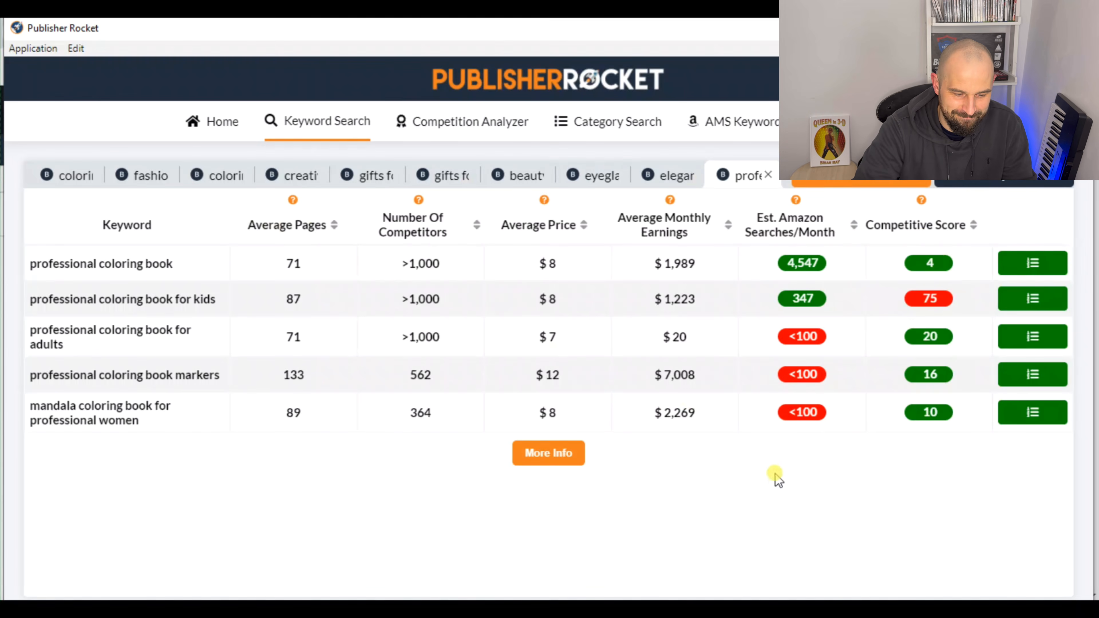
Copy the "professional coloring book" row and paste it at A77 of the Research sheet in Google Sheets
left_click_drag(26, 262, 973, 277)
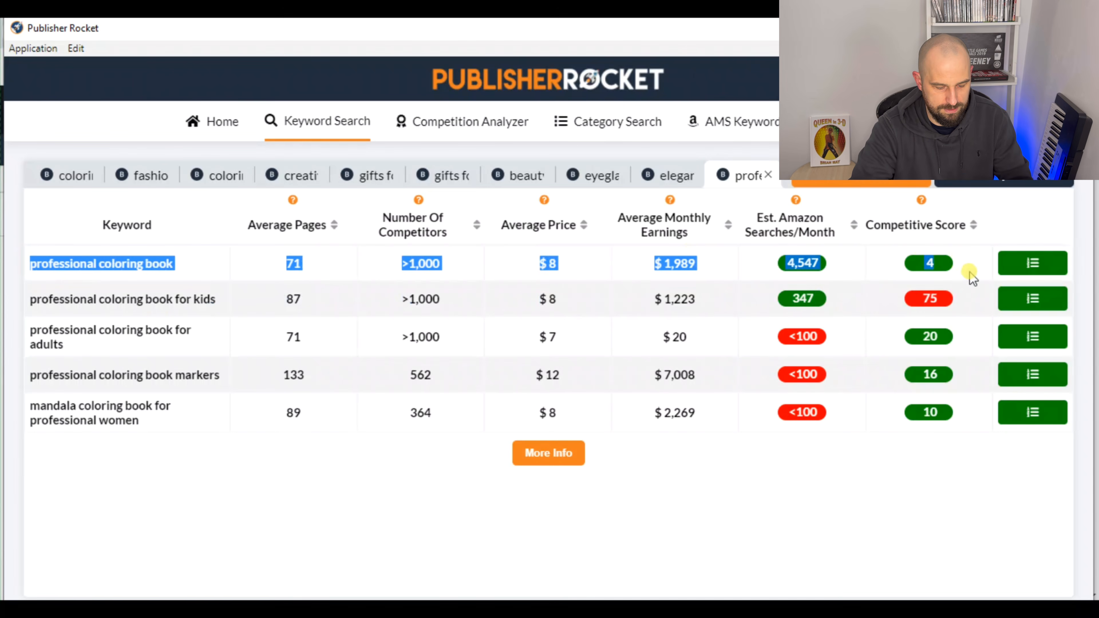
left_click(329, 615)
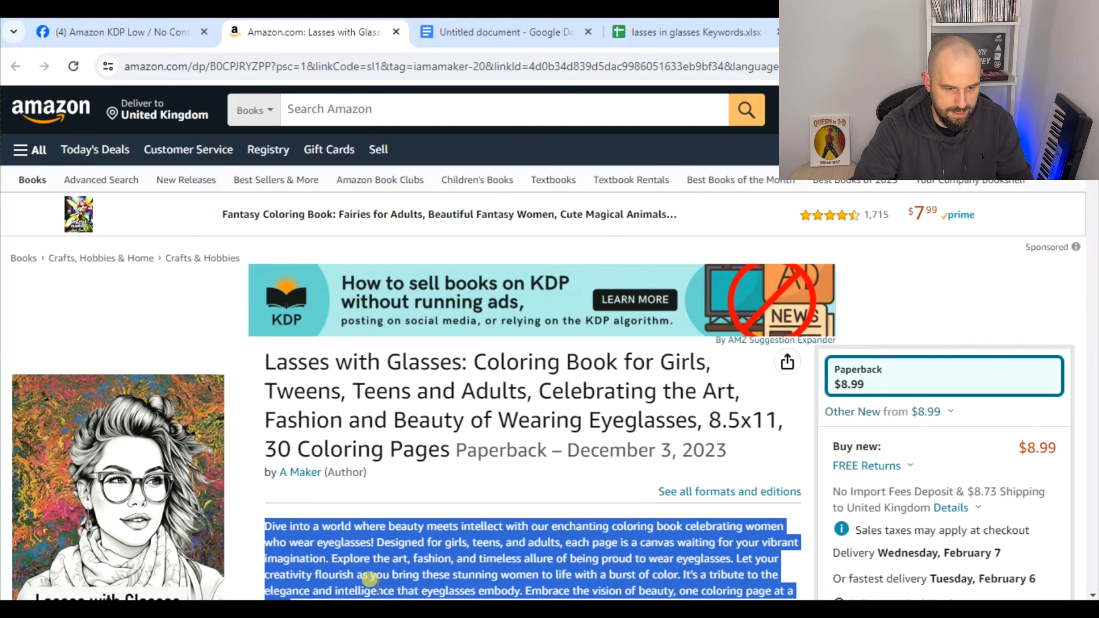
left_click(692, 32)
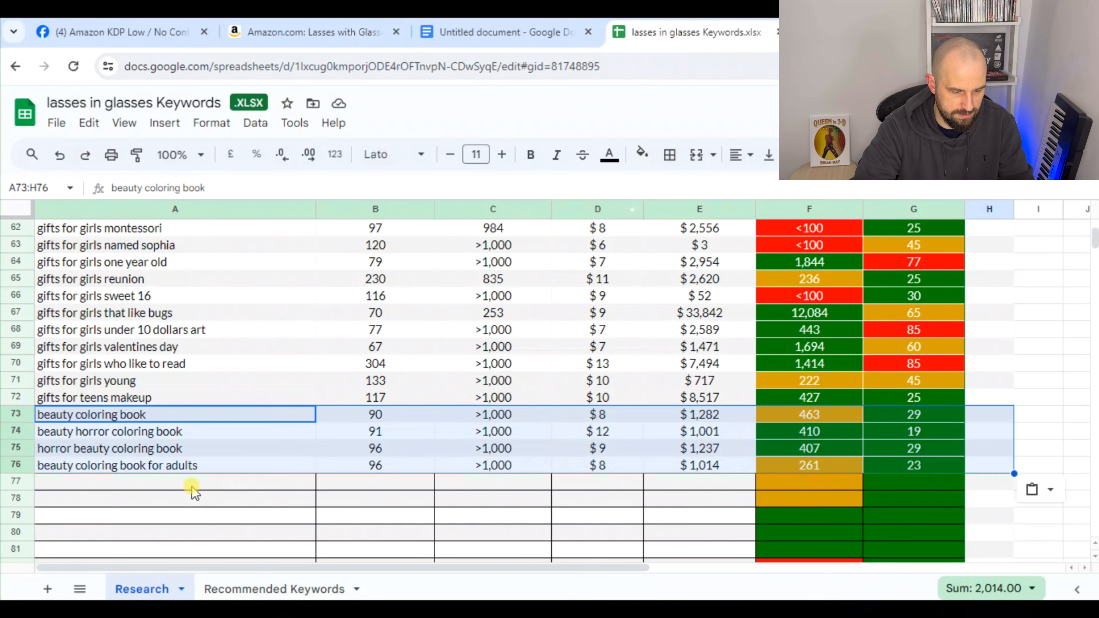
left_click(195, 481)
type("professional coloring book\t71\t>1,000\t$ 8\t$ 1,989\t4,547\t6")
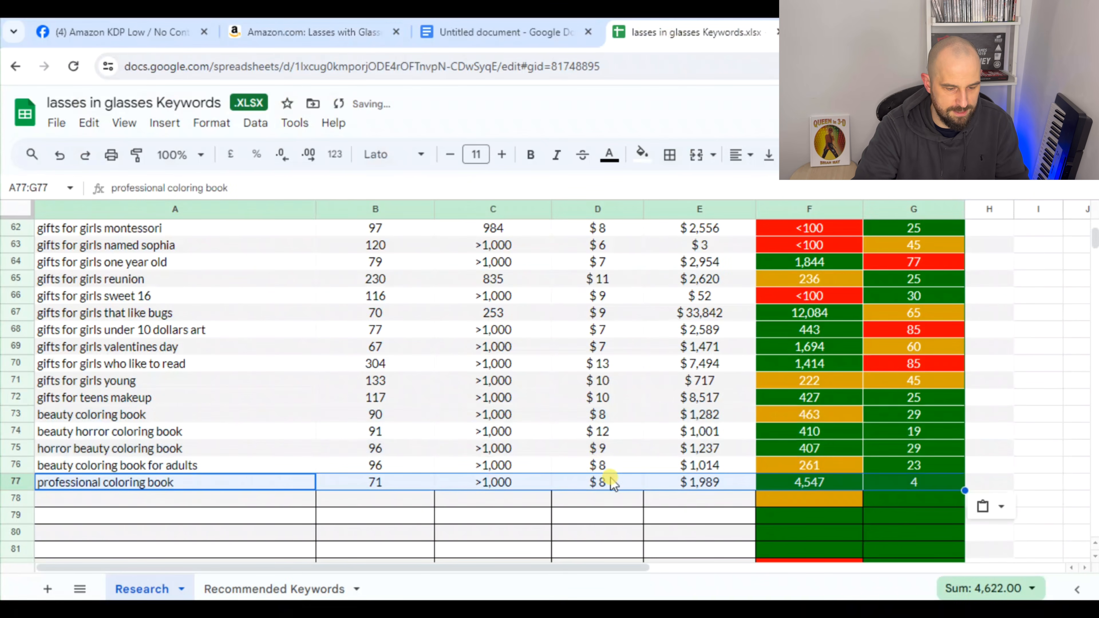
Sort the keyword table by Competitive Score in ascending order
scroll(611, 476, "up", 15)
scroll(630, 460, "up", 7)
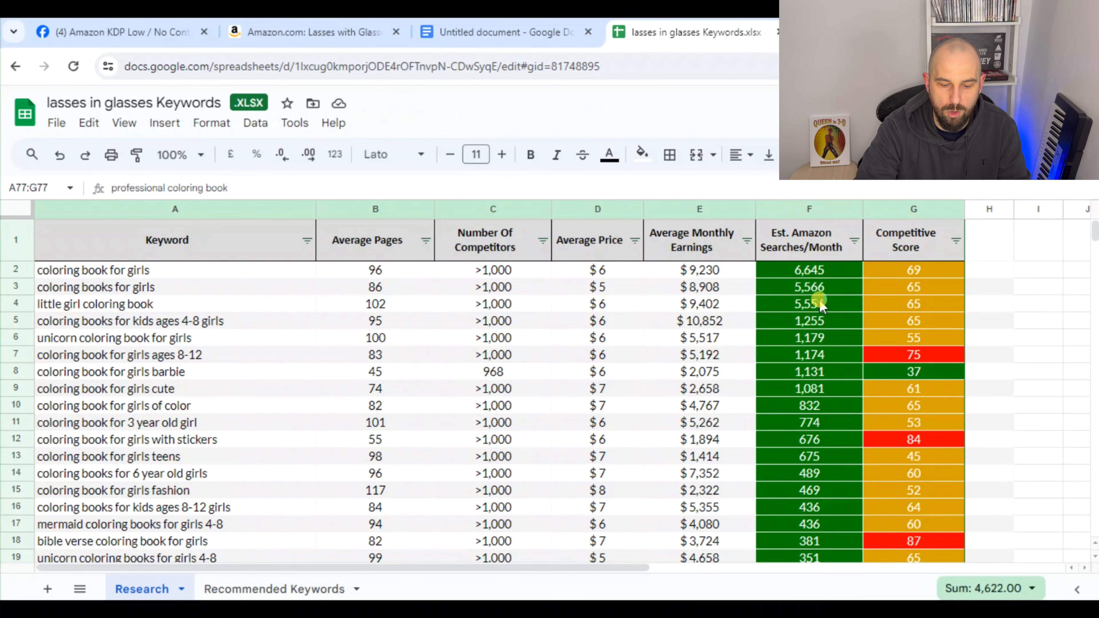
left_click(957, 241)
left_click(897, 264)
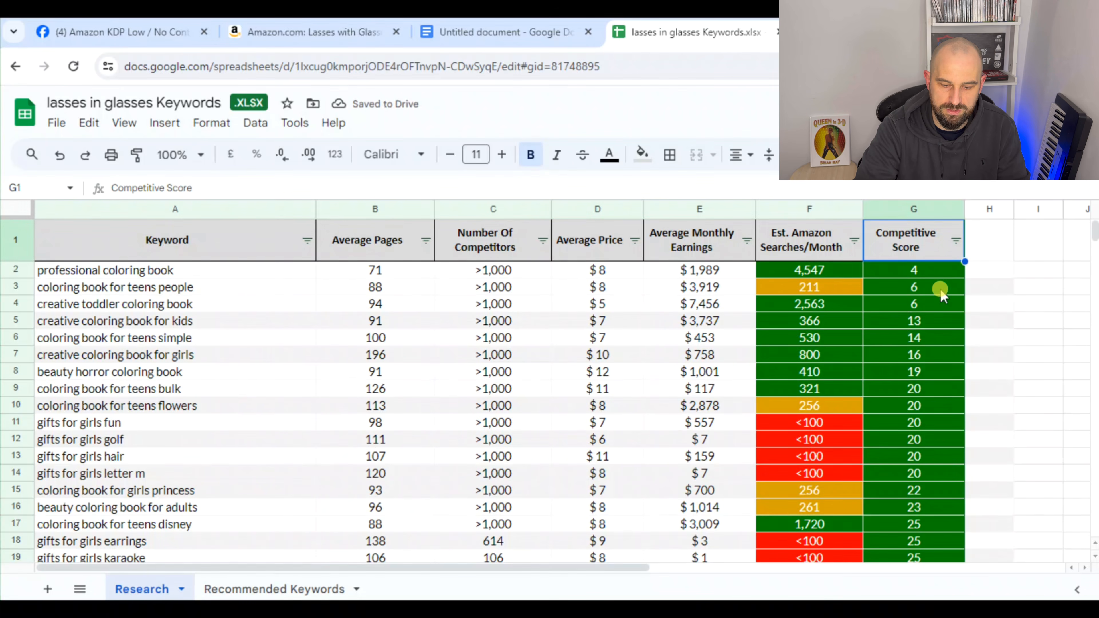
Highlight the "professional coloring book" keyword in yellow and enter 1 in H2
left_click(112, 277)
left_click(642, 153)
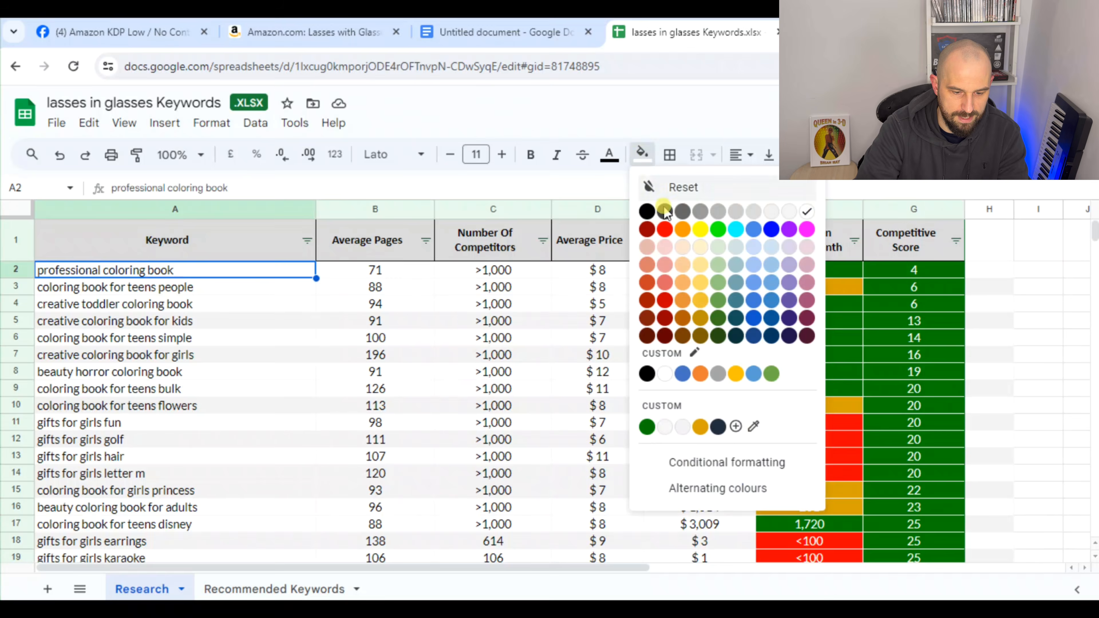
left_click(703, 234)
left_click(991, 270)
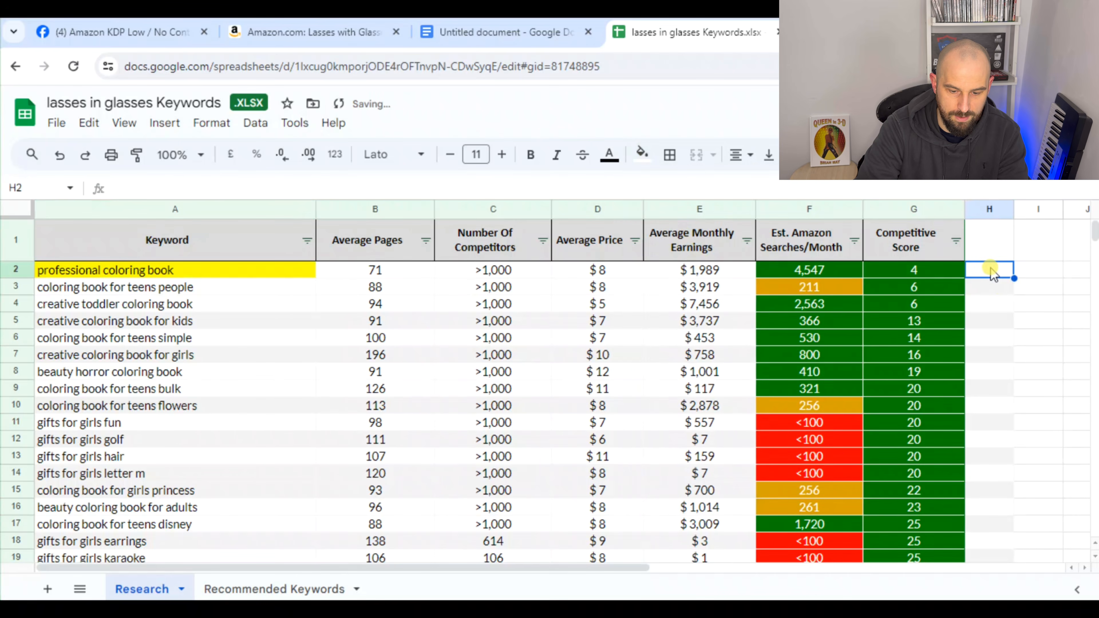
type("1")
left_click(1047, 324)
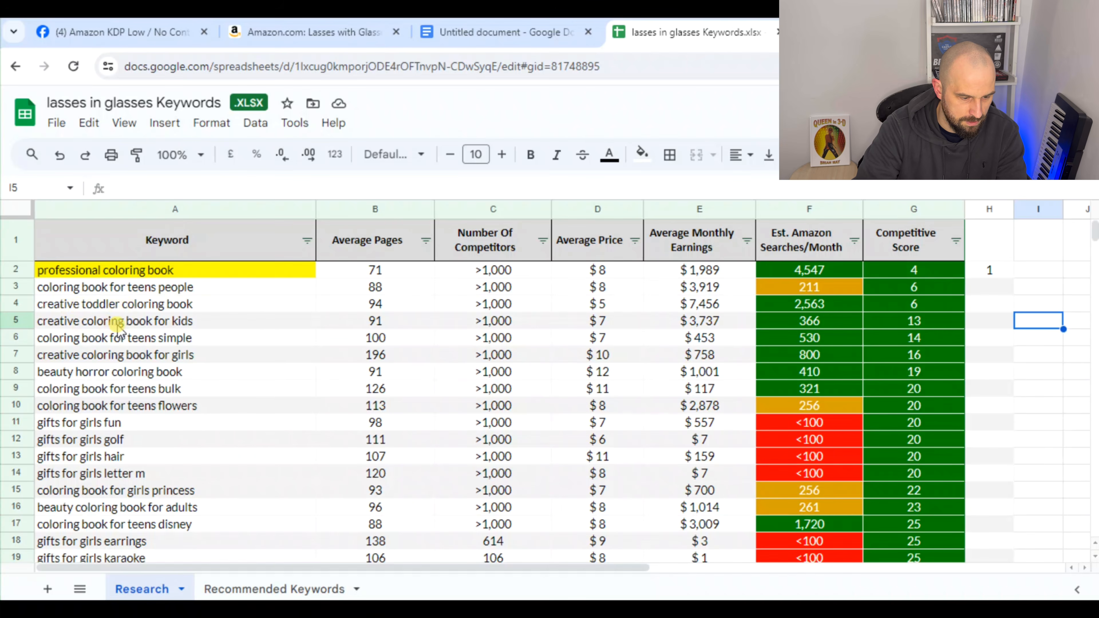
Highlight the "creative coloring book for kids" keyword in yellow and enter 1 in H4
left_click(158, 323)
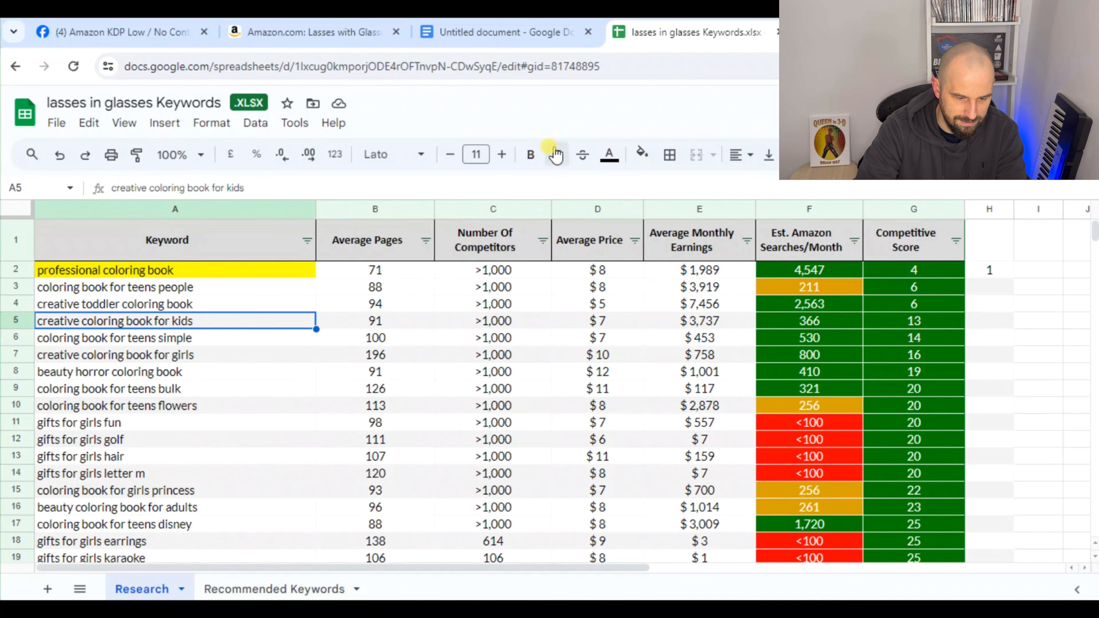
left_click(642, 154)
left_click(700, 229)
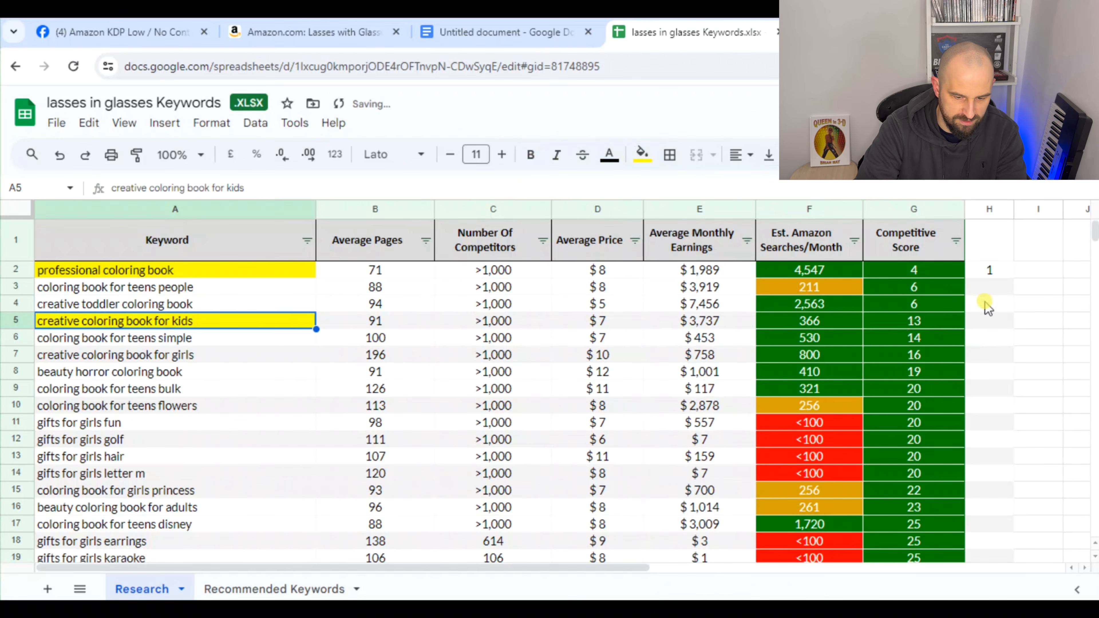
left_click(991, 307)
type("1")
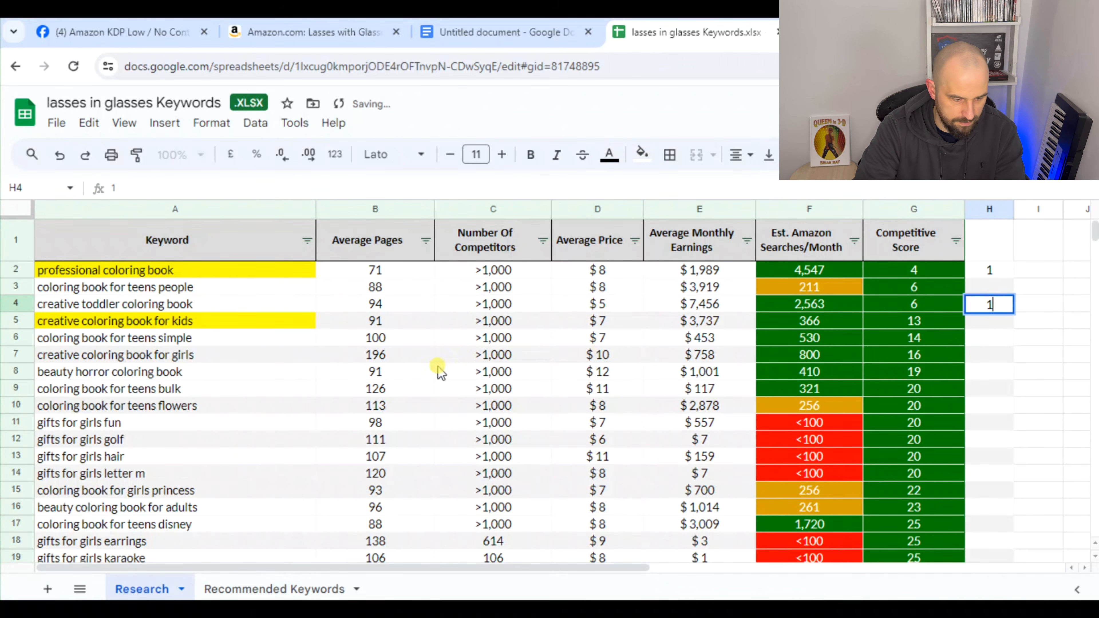
Highlight the "coloring book for teens simple" keyword in yellow and enter 1 in H5
left_click(186, 337)
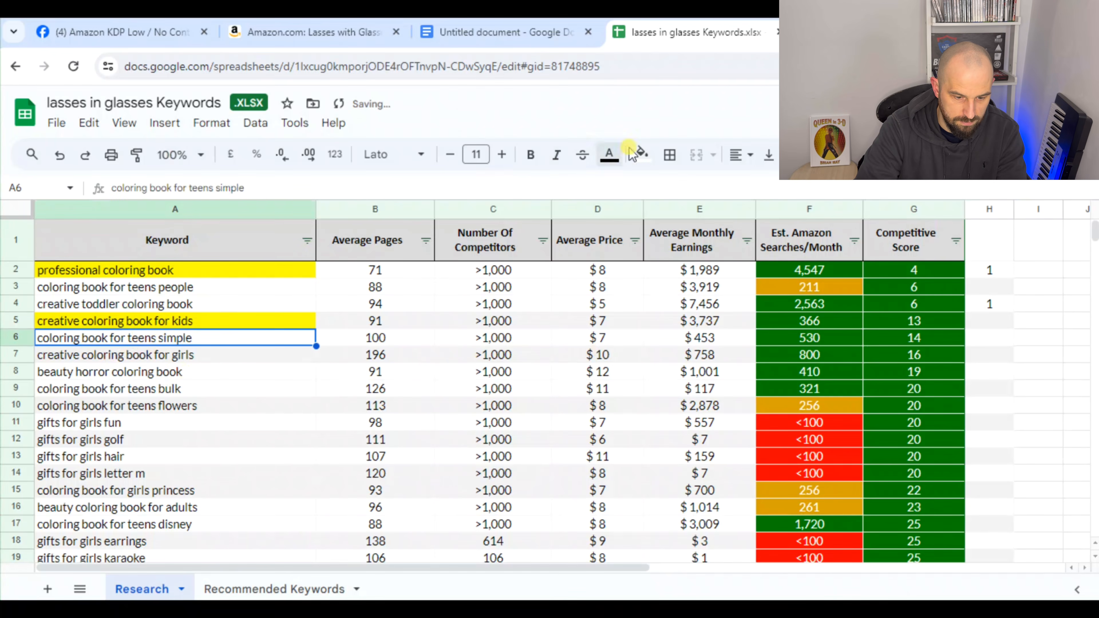
left_click(636, 156)
left_click(700, 229)
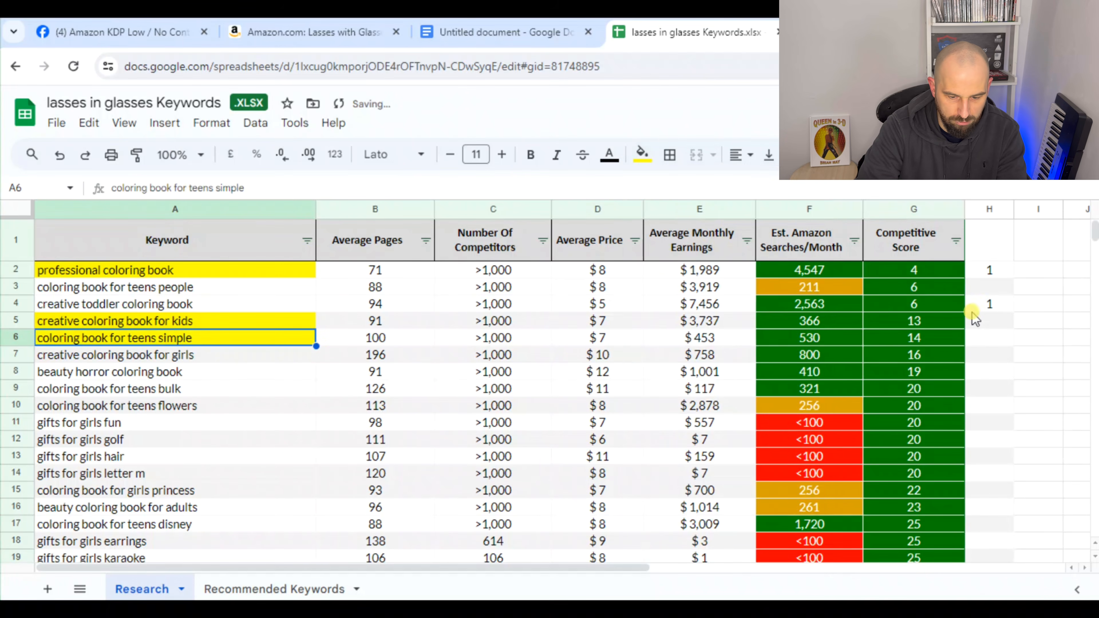
left_click(981, 325)
type("1")
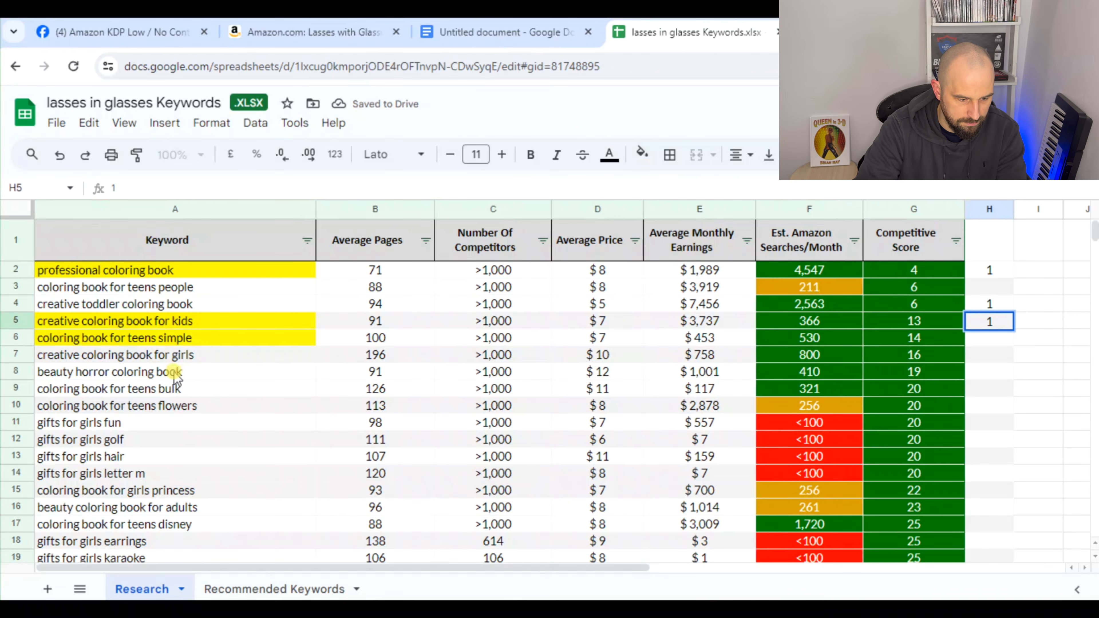
left_click(229, 355)
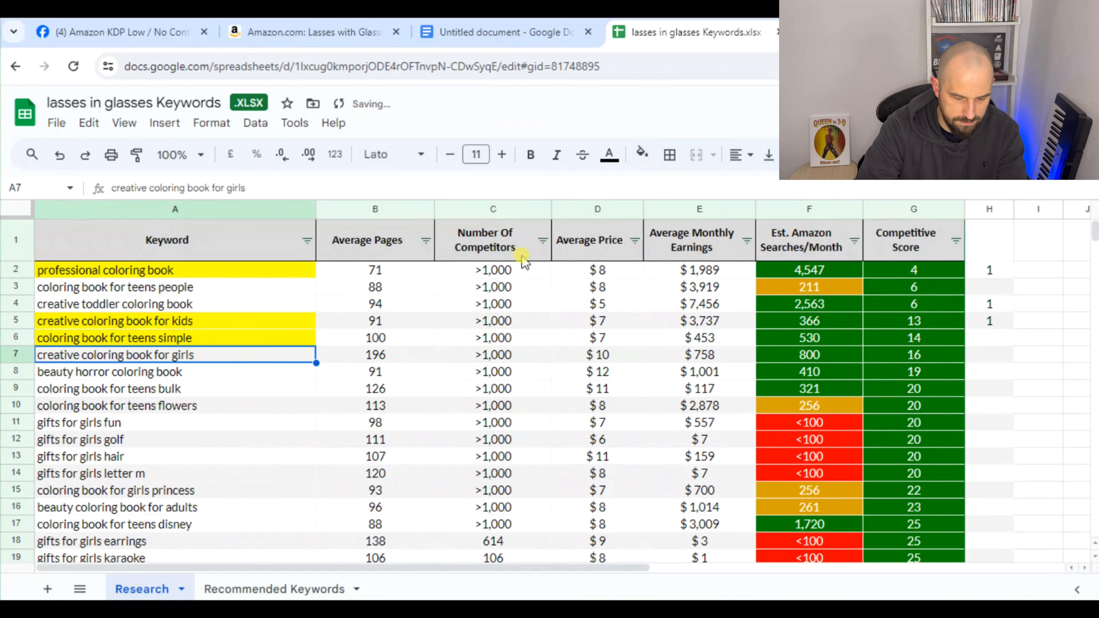
type("1")
left_click(984, 342)
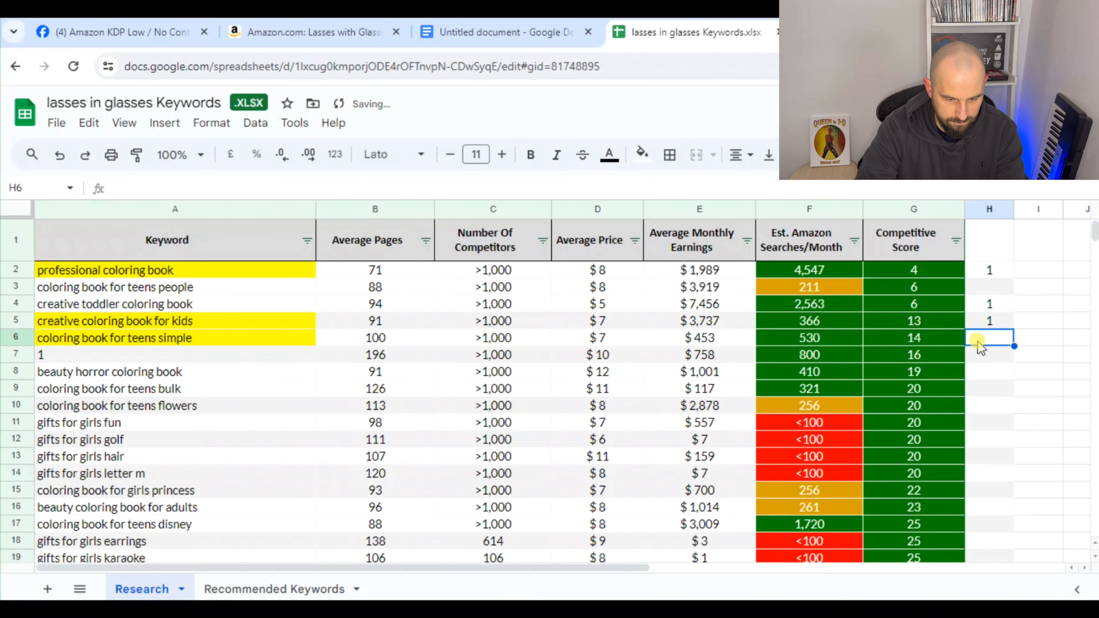
type("1")
left_click(1018, 426)
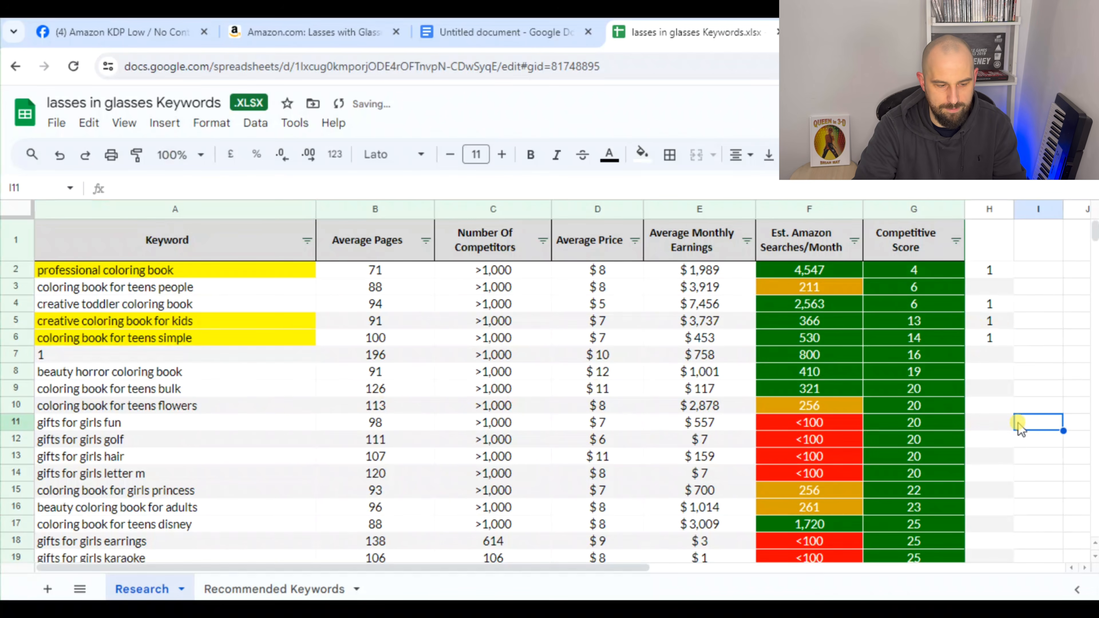
key("ctrl+z")
key("ctrl+z")
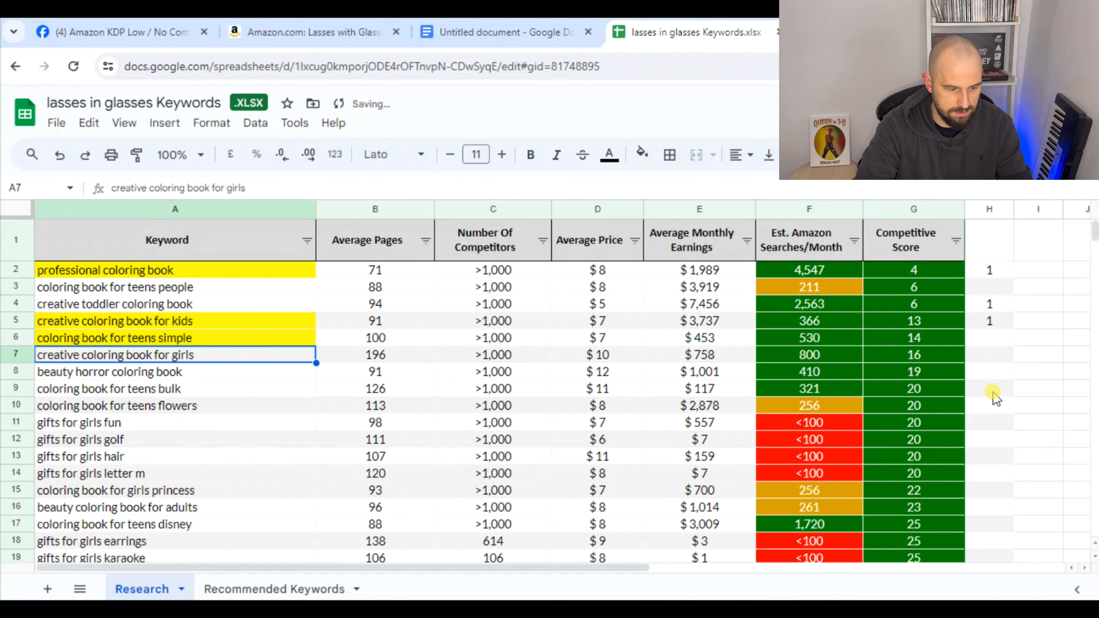
Enter 1 in H6 and highlight the "creative coloring book for girls" keyword in yellow
left_click(985, 340)
type("1")
left_click(246, 354)
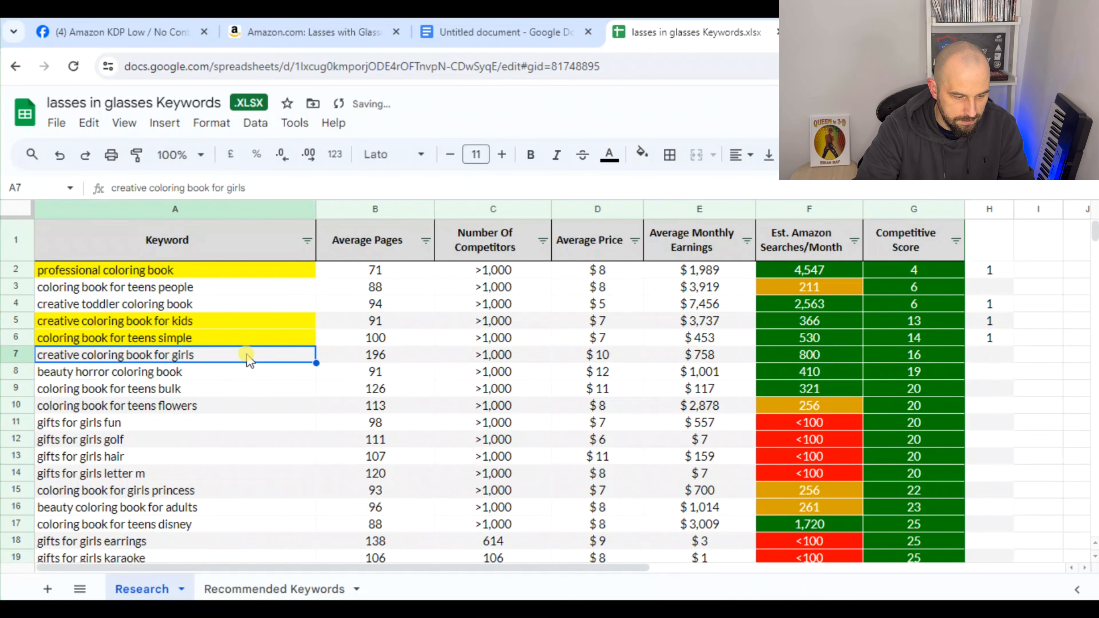
left_click(643, 153)
left_click(695, 230)
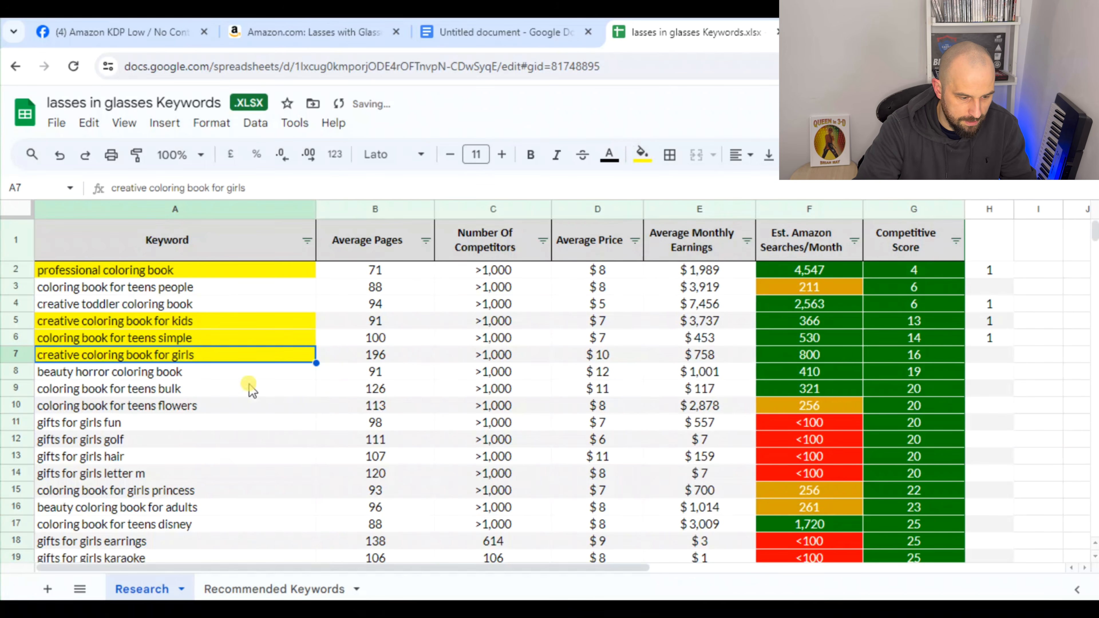
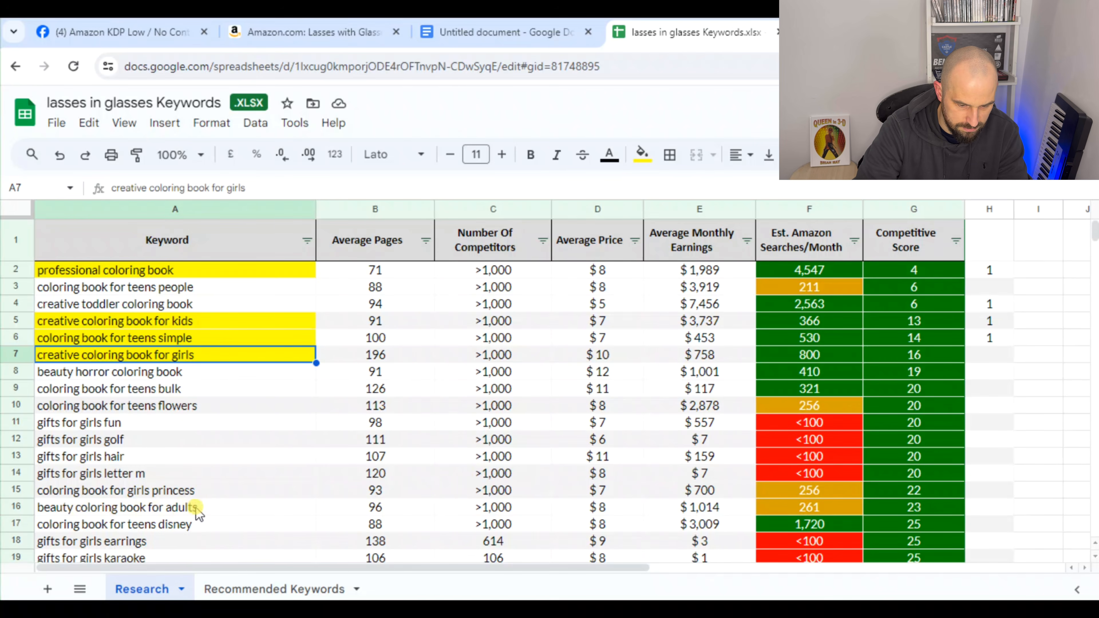
Examine the keywords in rows 17 to 24 and their search and competitive score figures for suitable candidates
left_click(201, 529)
scroll(242, 510, "down", 2)
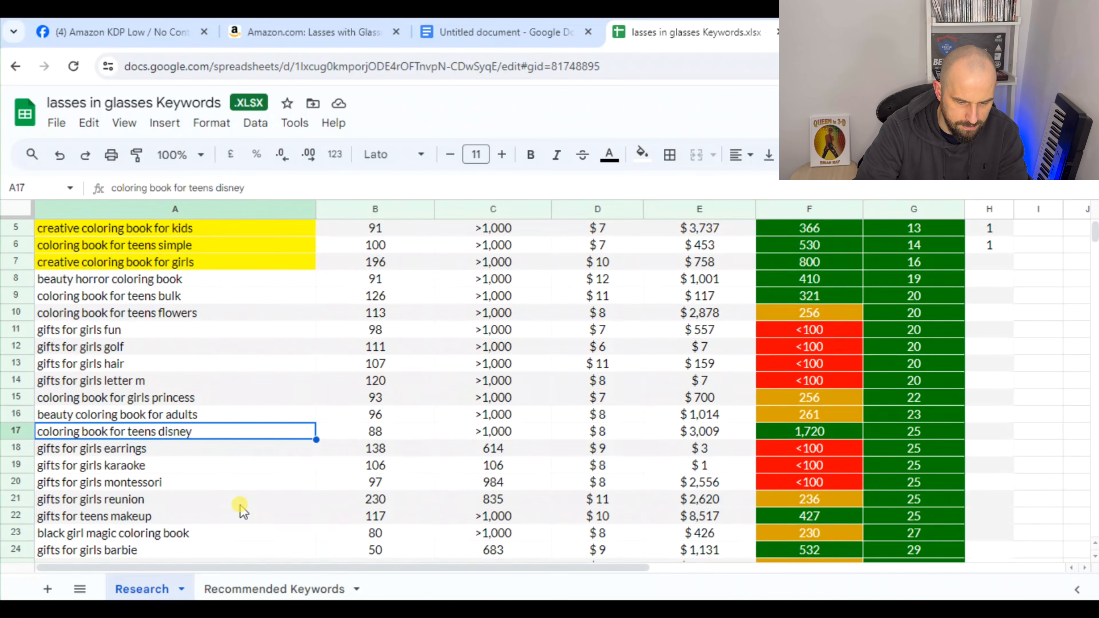
scroll(243, 509, "down", 1)
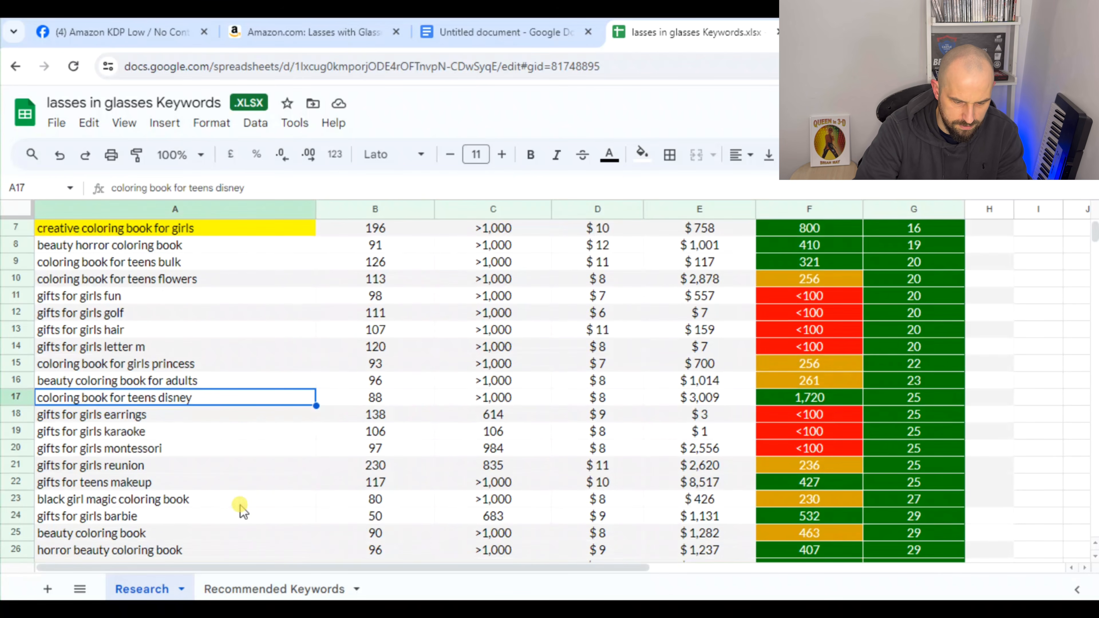
left_click(134, 468)
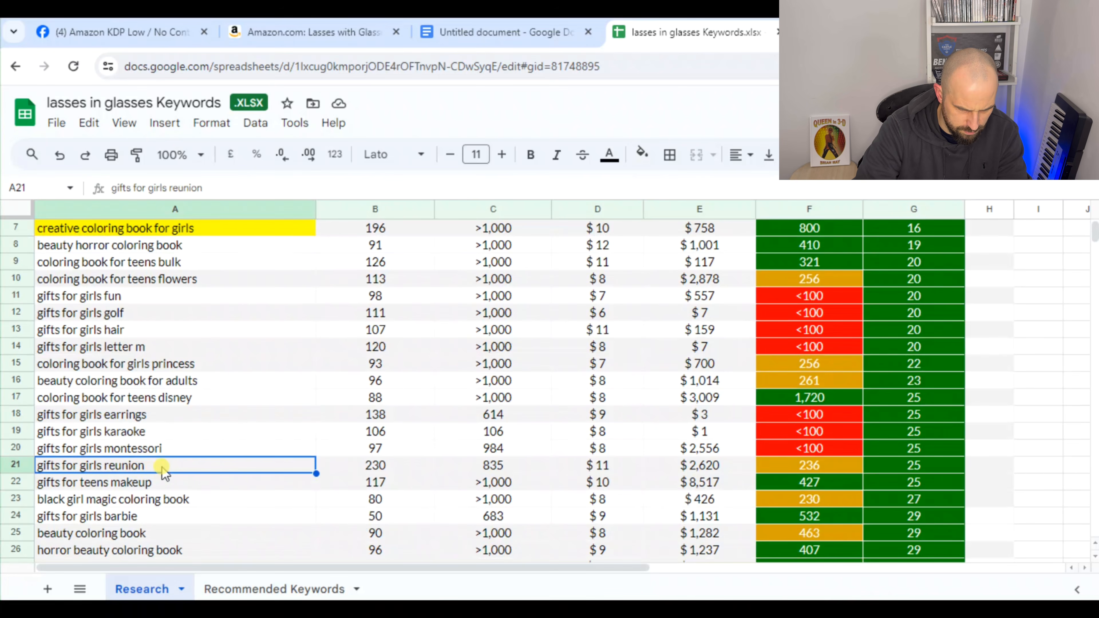
left_click(153, 484)
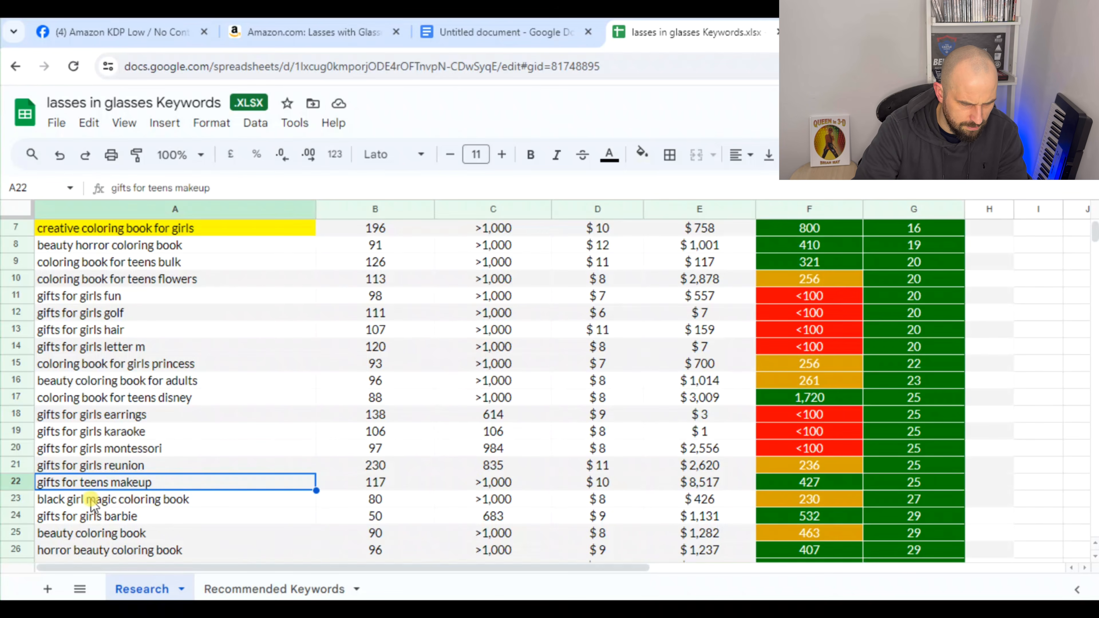
left_click(197, 504)
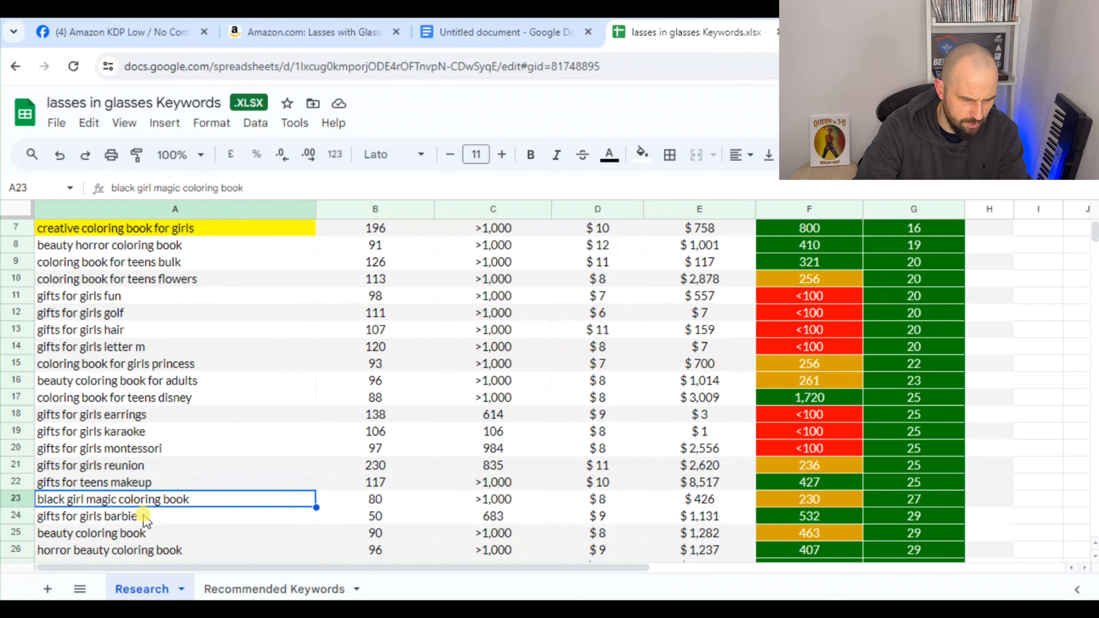
left_click(153, 520)
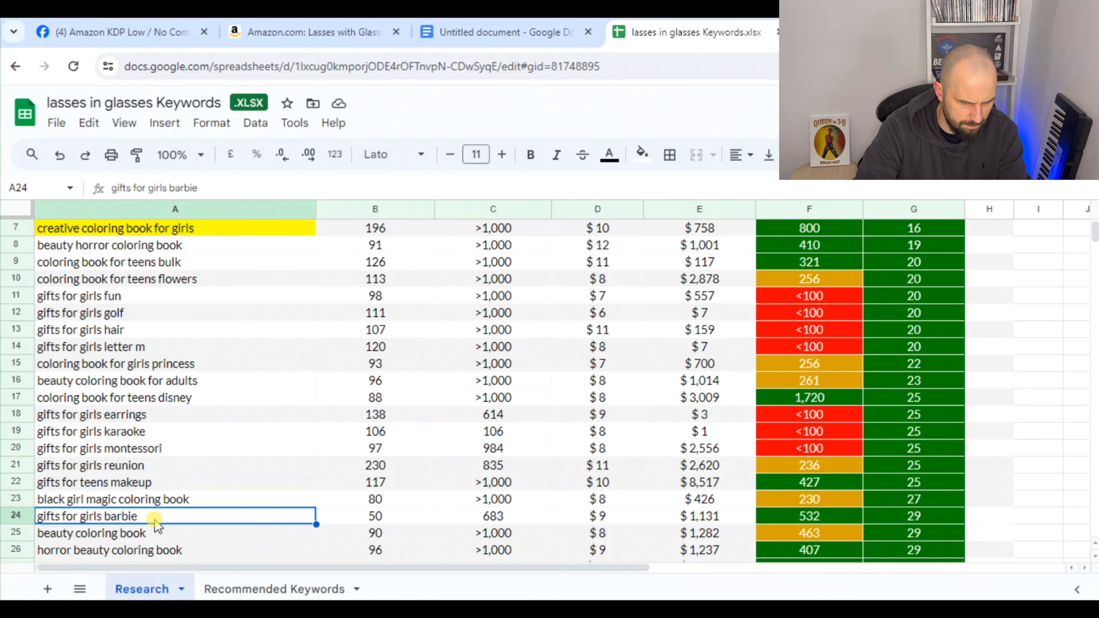
scroll(155, 525, "down", 3)
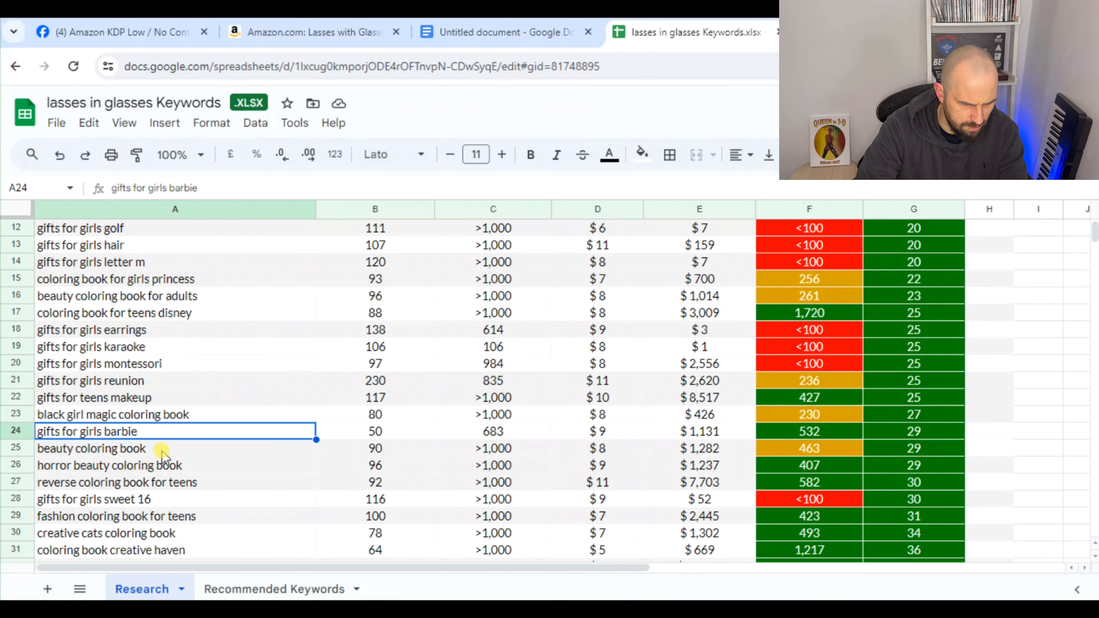
Highlight the "beauty coloring book" keyword in yellow and enter 1 in H25
left_click(163, 450)
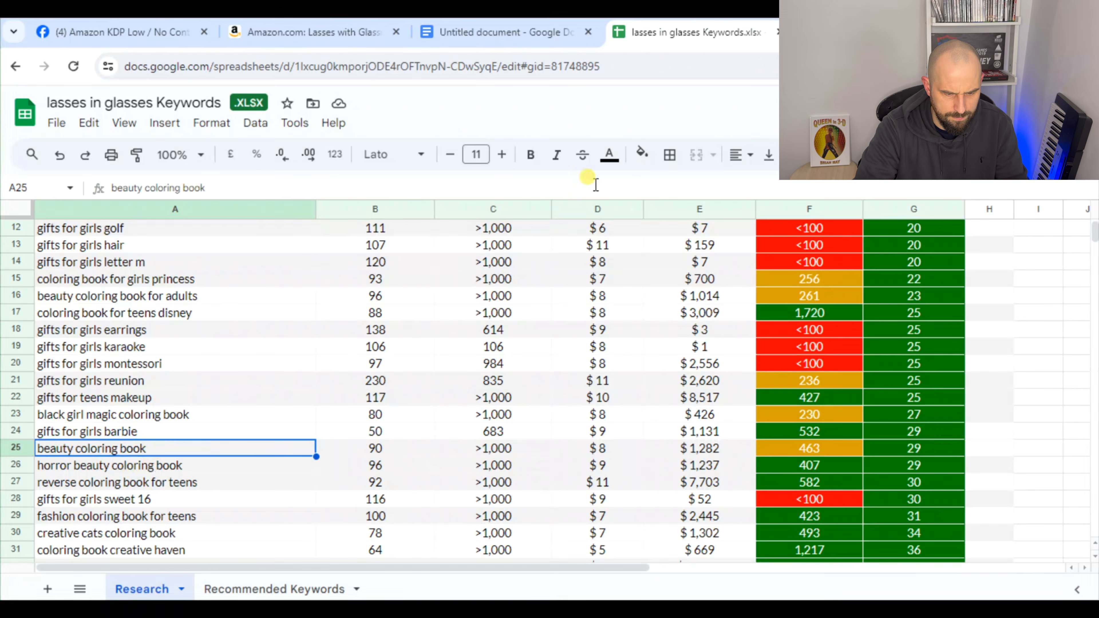
left_click(643, 154)
left_click(699, 229)
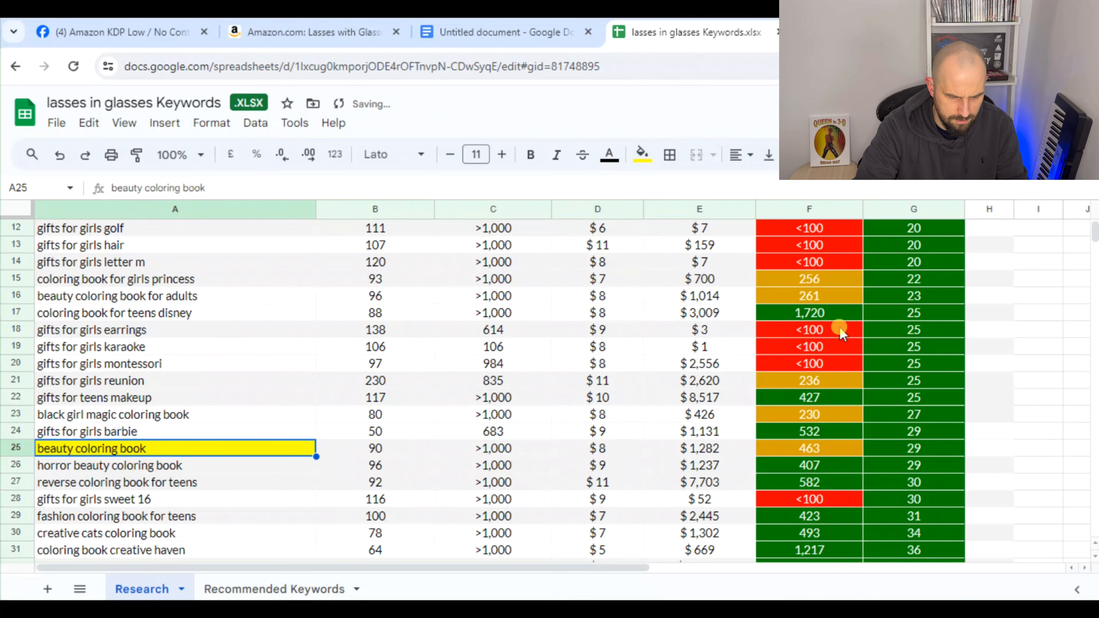
left_click(991, 450)
type("1")
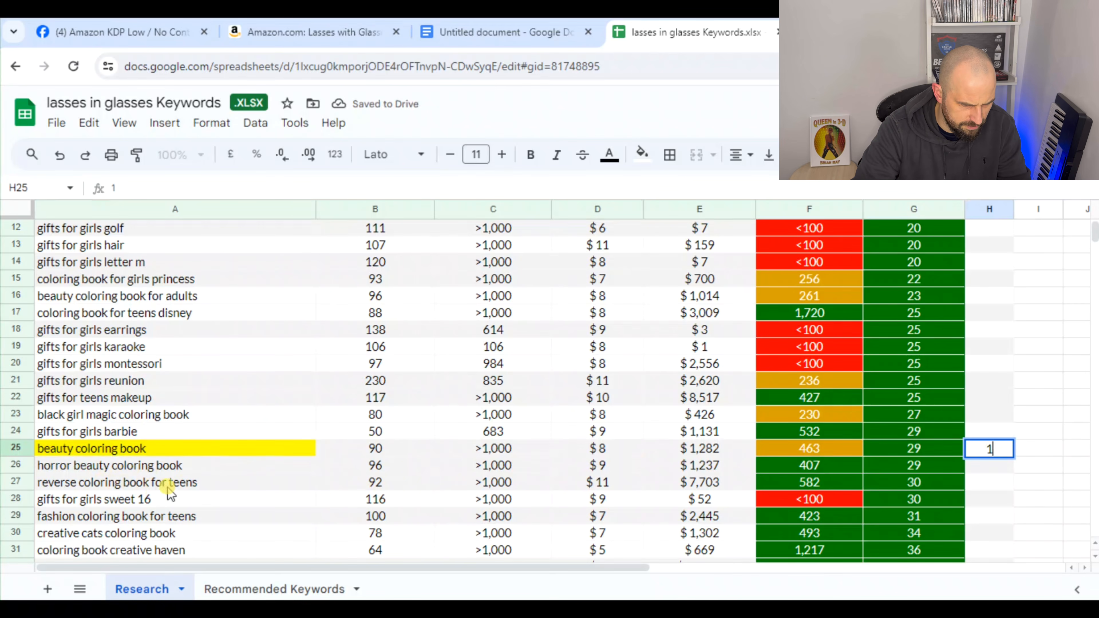
Highlight the "fashion coloring book for teens" keyword in yellow and enter 1 in H29
left_click(131, 502)
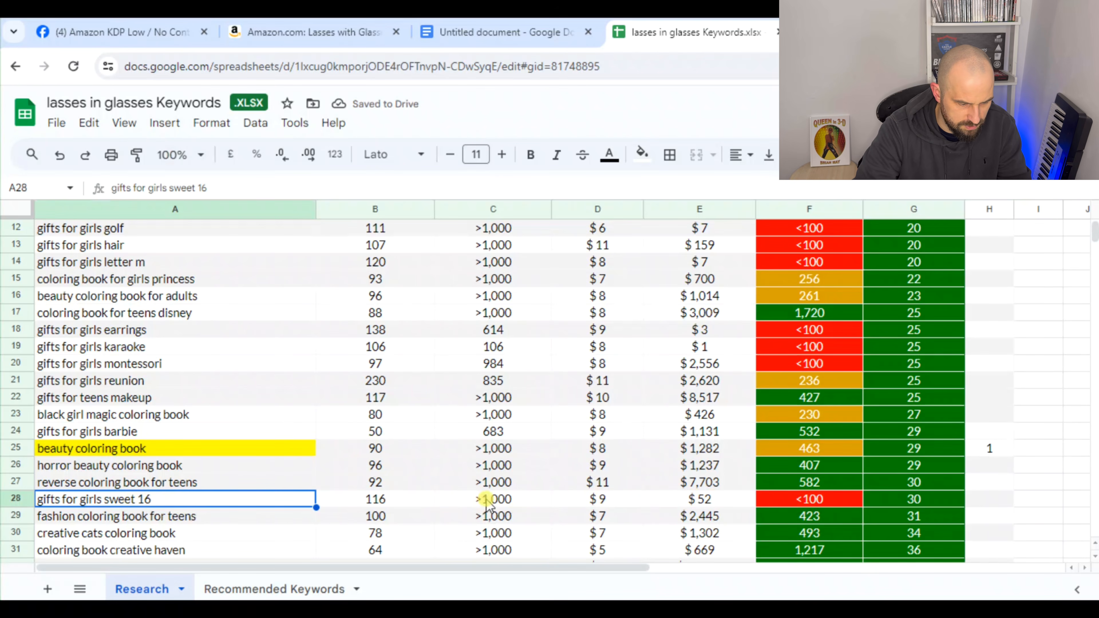
left_click(189, 519)
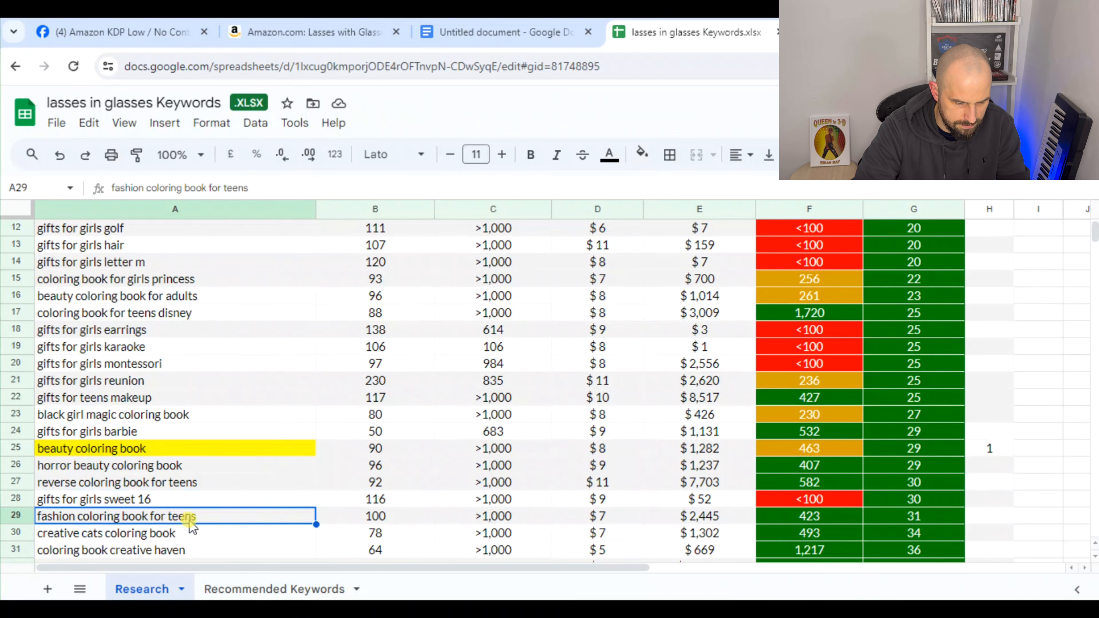
left_click(643, 154)
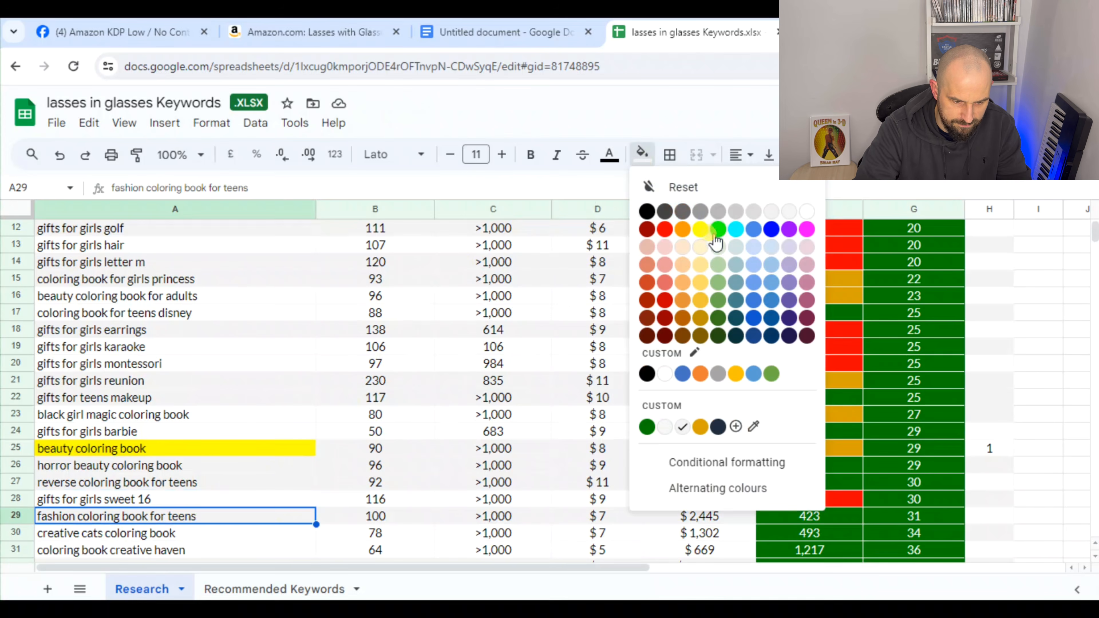
left_click(701, 228)
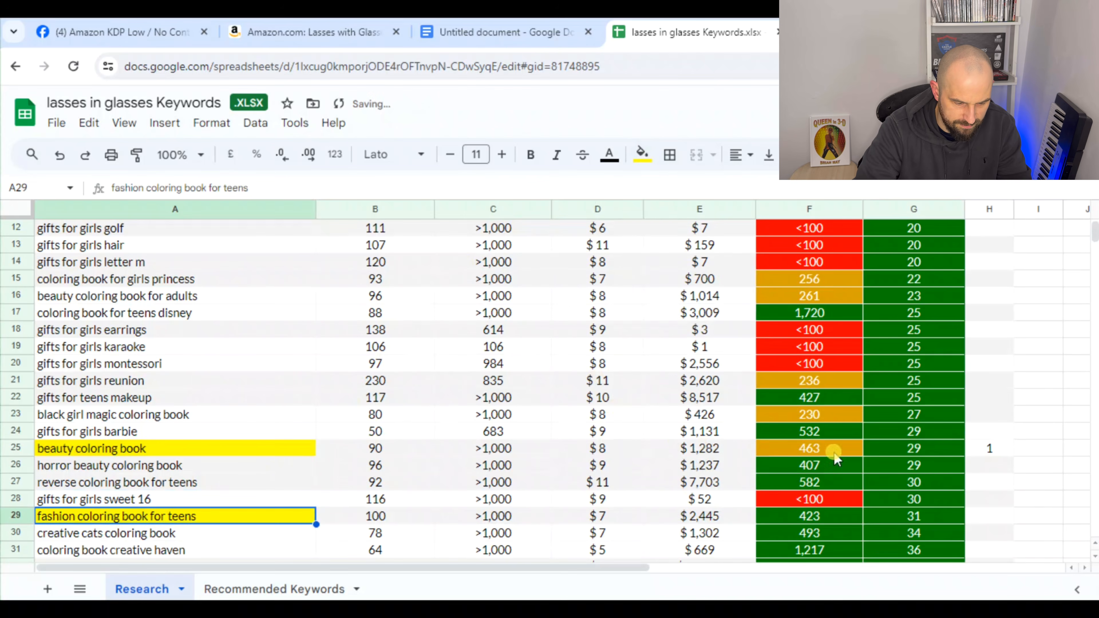
left_click(982, 517)
type("1")
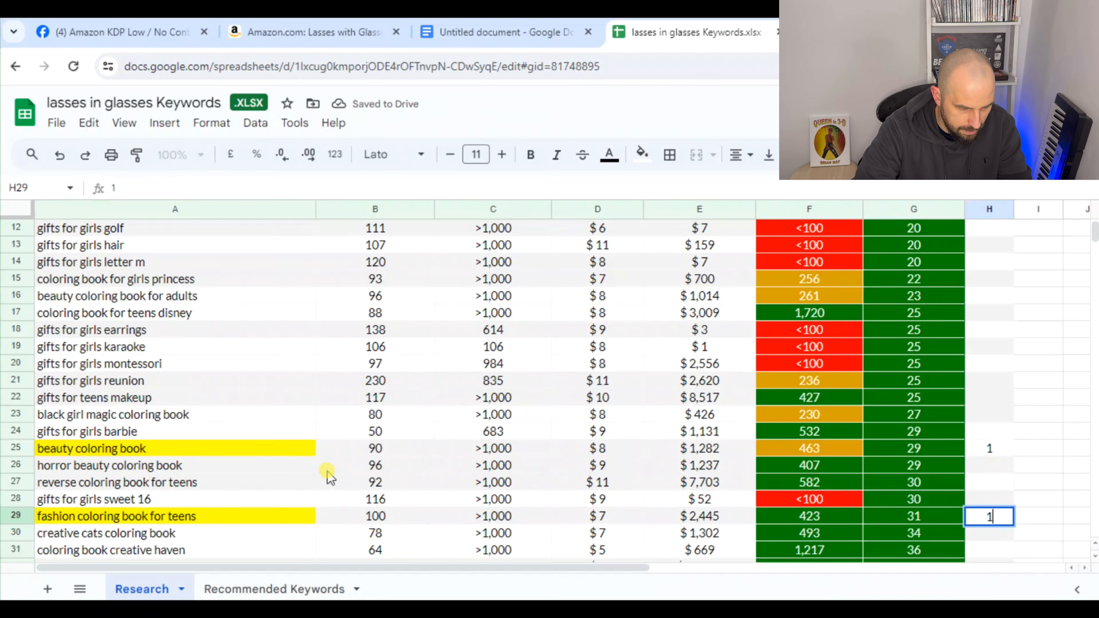
Highlight the "gifts for girls in the hospital" keyword in yellow and enter 1 in H32
scroll(329, 477, "down", 1)
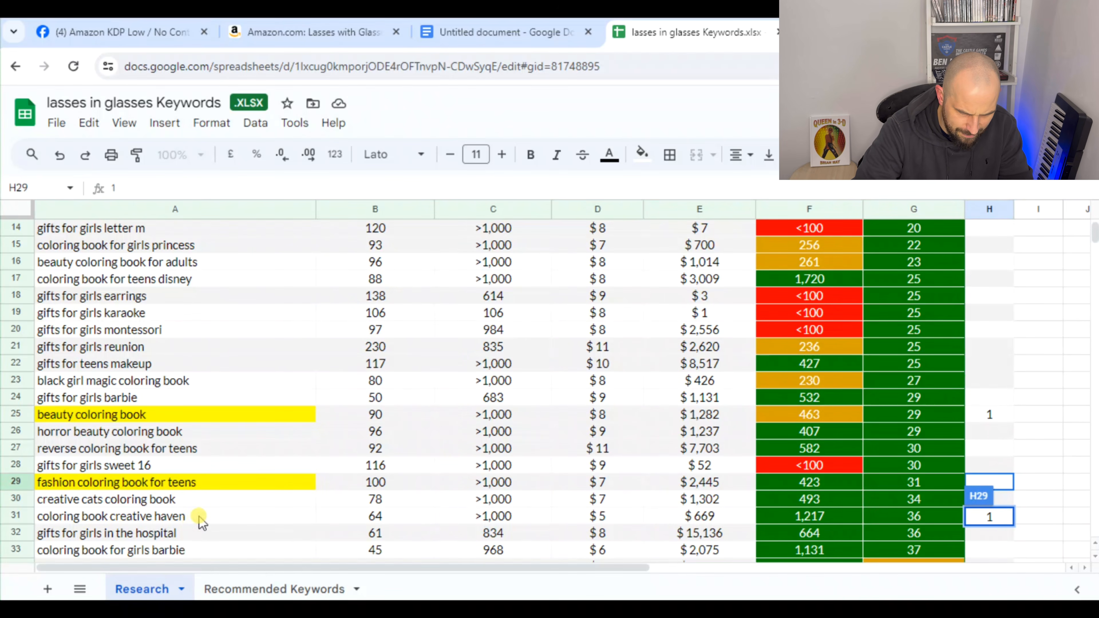
left_click(188, 537)
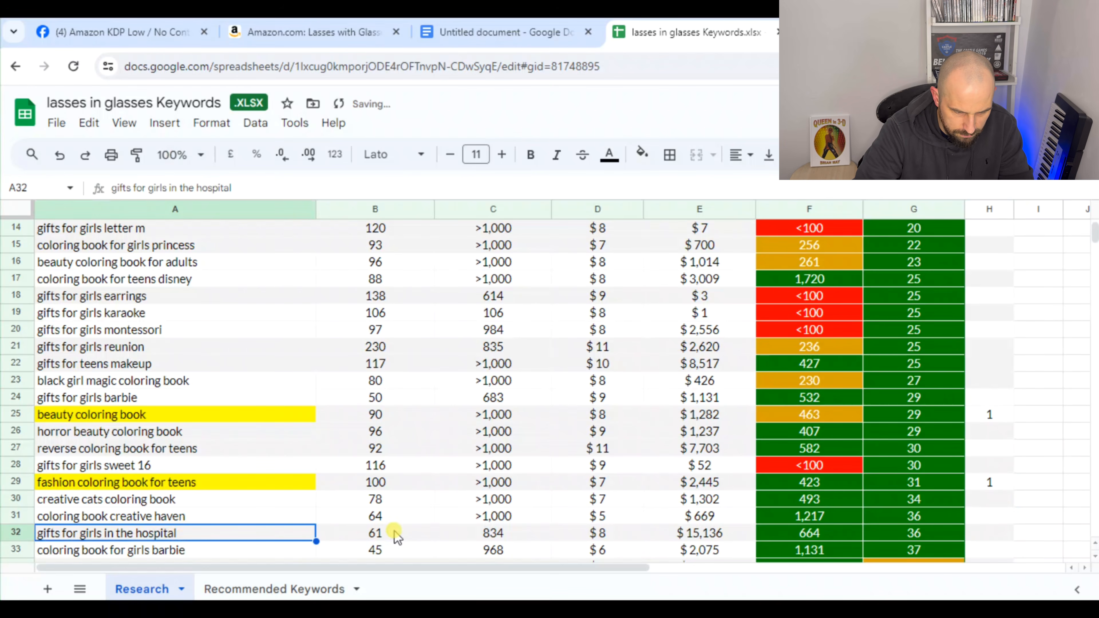
left_click(238, 517)
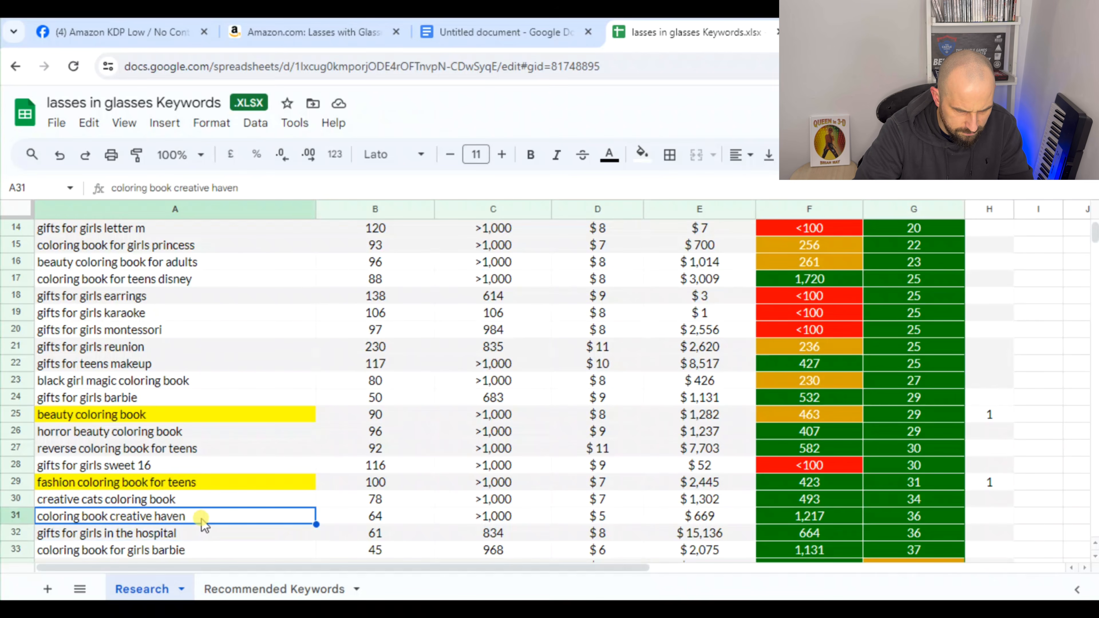
left_click(197, 537)
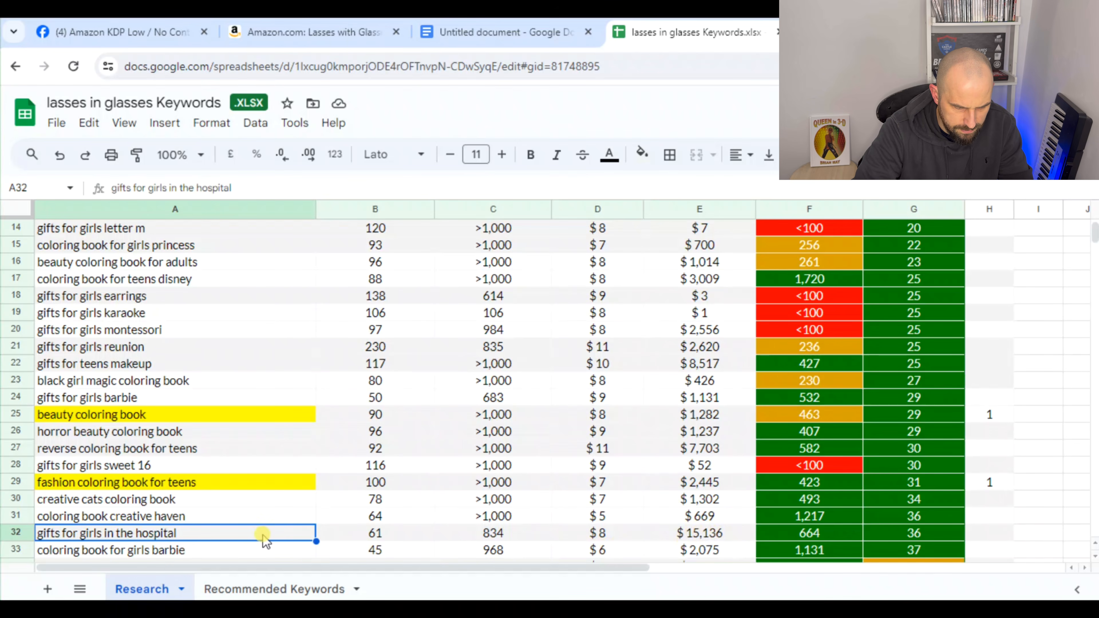
left_click(642, 153)
left_click(699, 234)
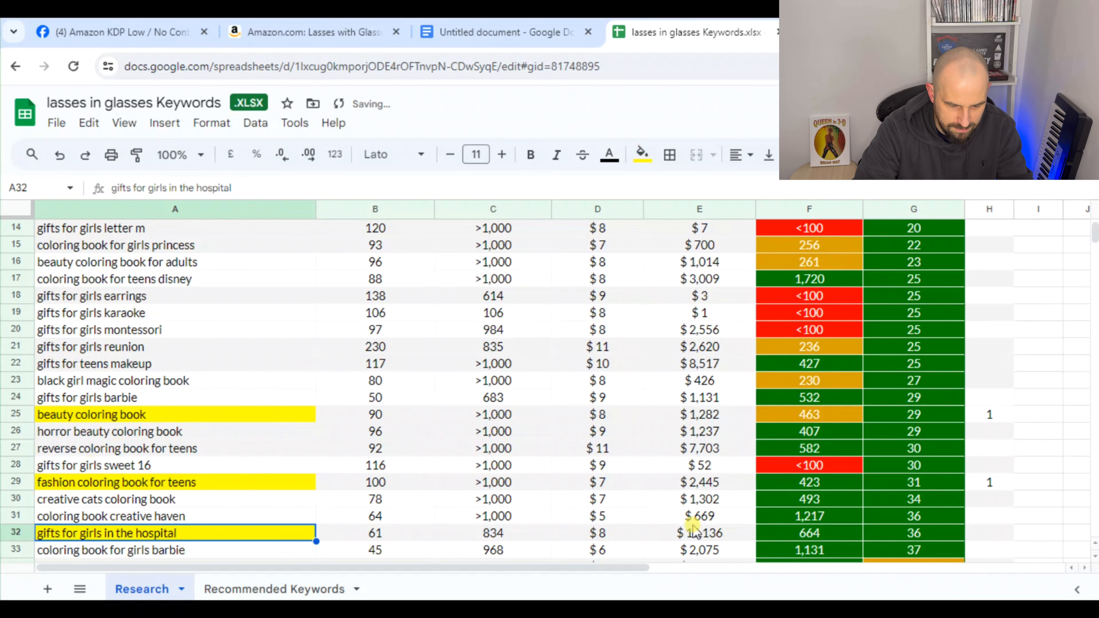
left_click(982, 533)
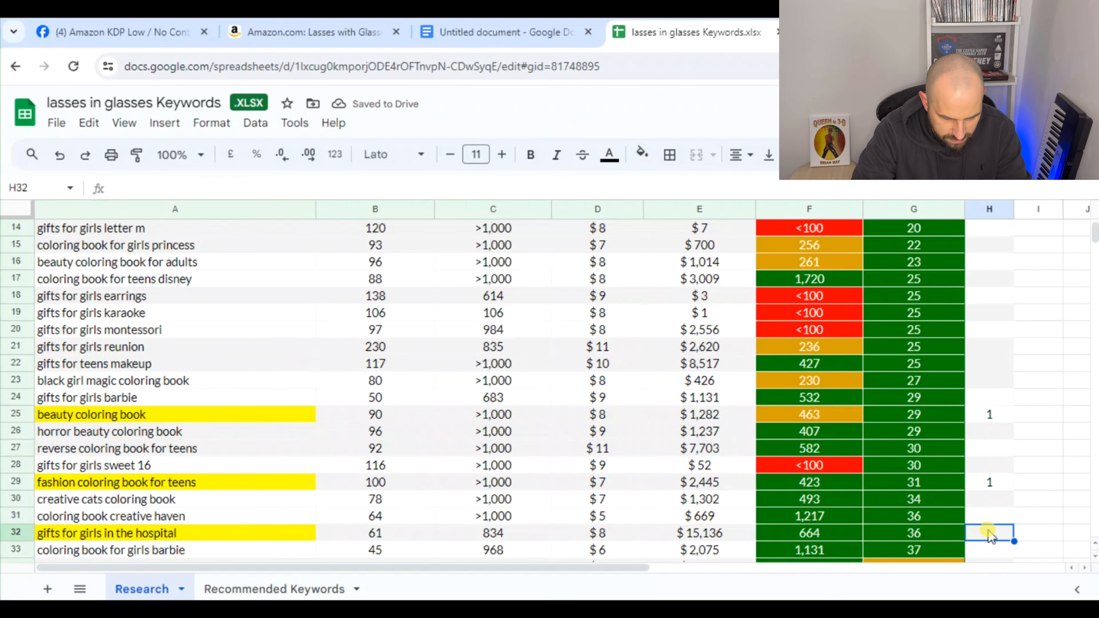
type("1")
Highlight the "fashion design coloring book" keyword in row 35 in yellow
scroll(620, 428, "down", 2)
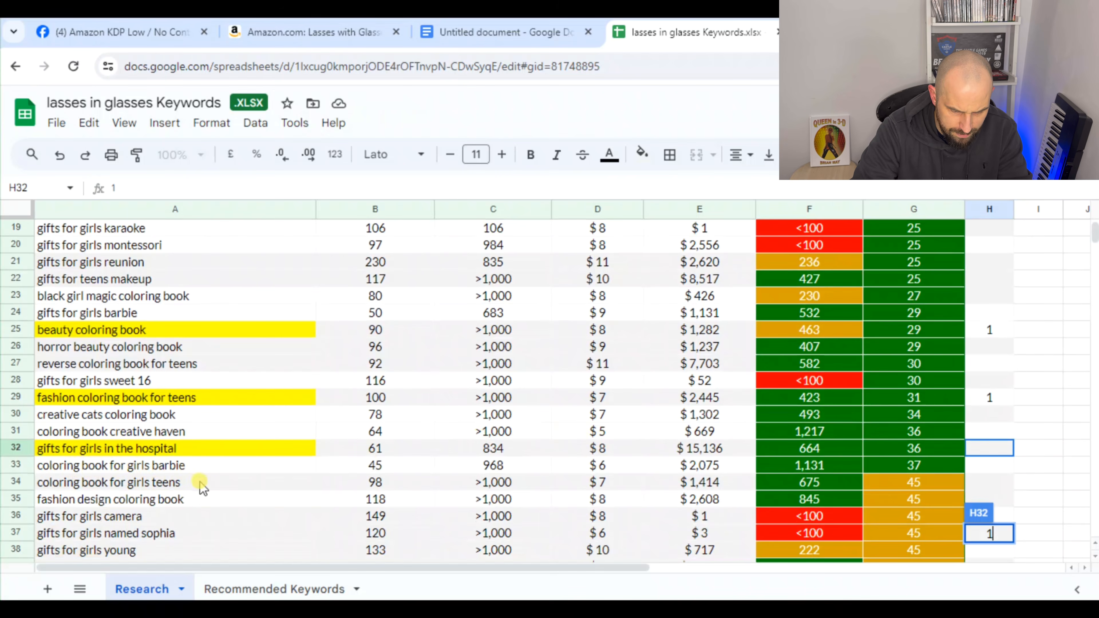
left_click(117, 502)
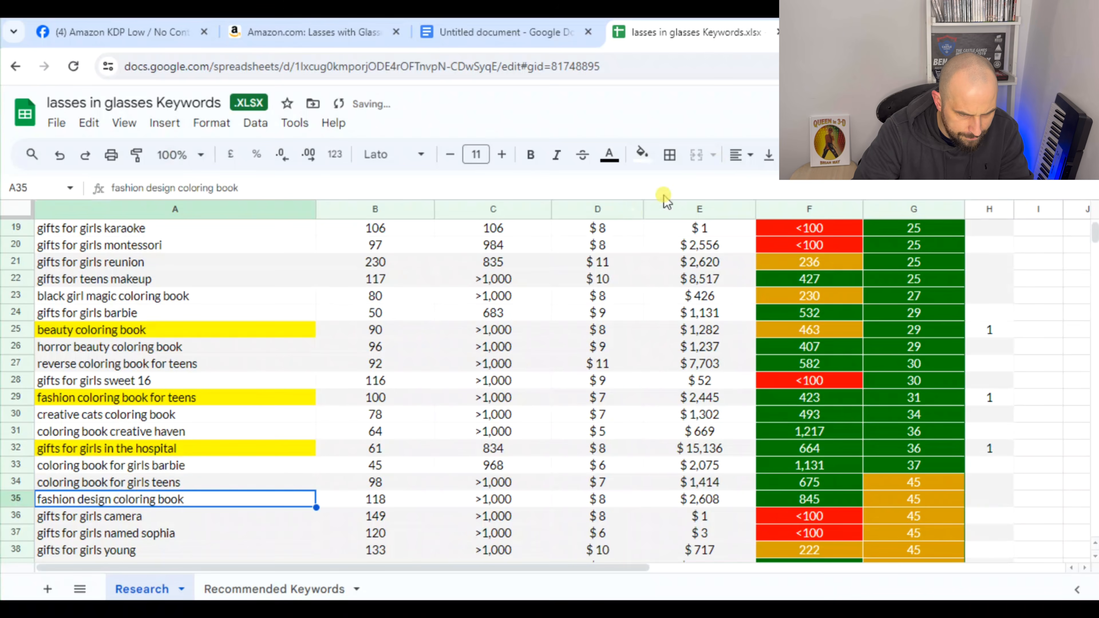
left_click(642, 154)
left_click(701, 229)
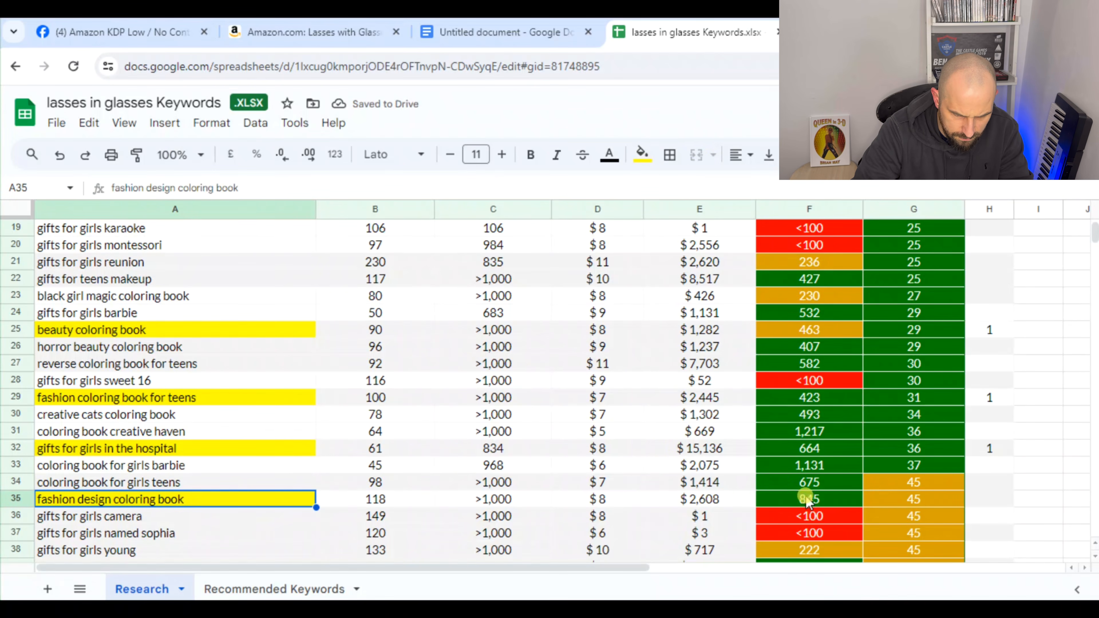
Highlight the "coloring book for girls fashion" keyword in yellow and enter 1 in both H34 and H39
scroll(805, 484, "down", 3)
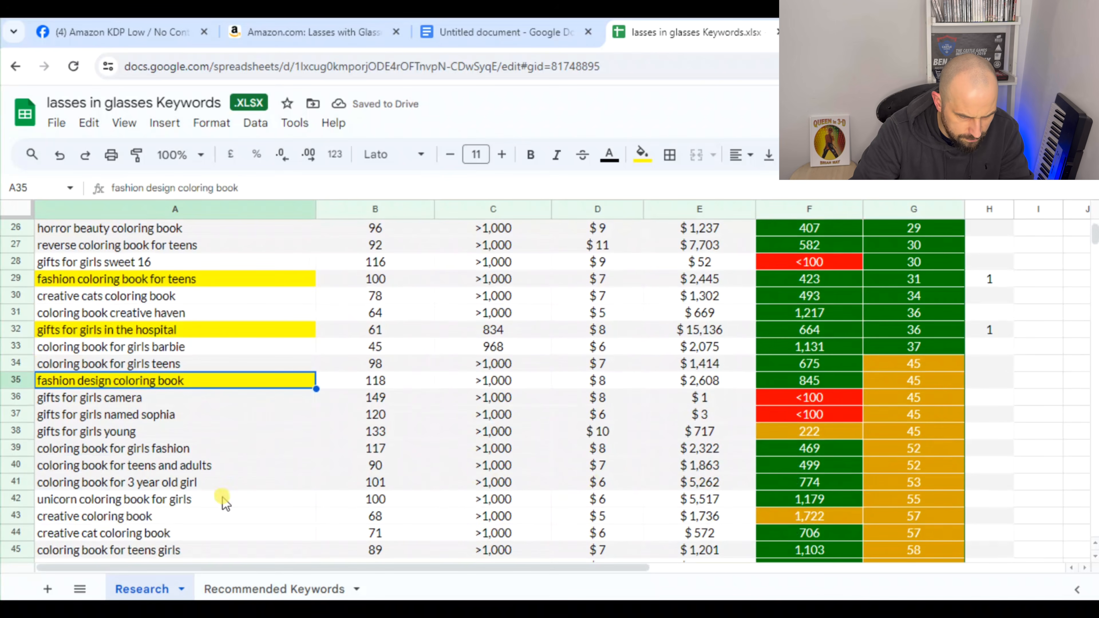
left_click(149, 450)
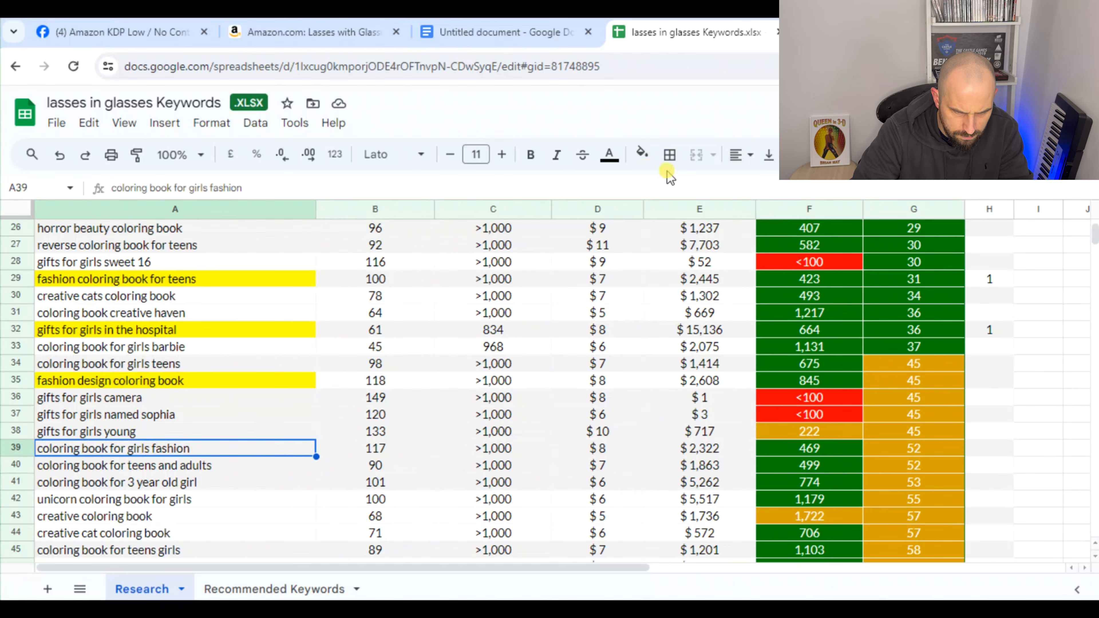
left_click(643, 154)
left_click(695, 229)
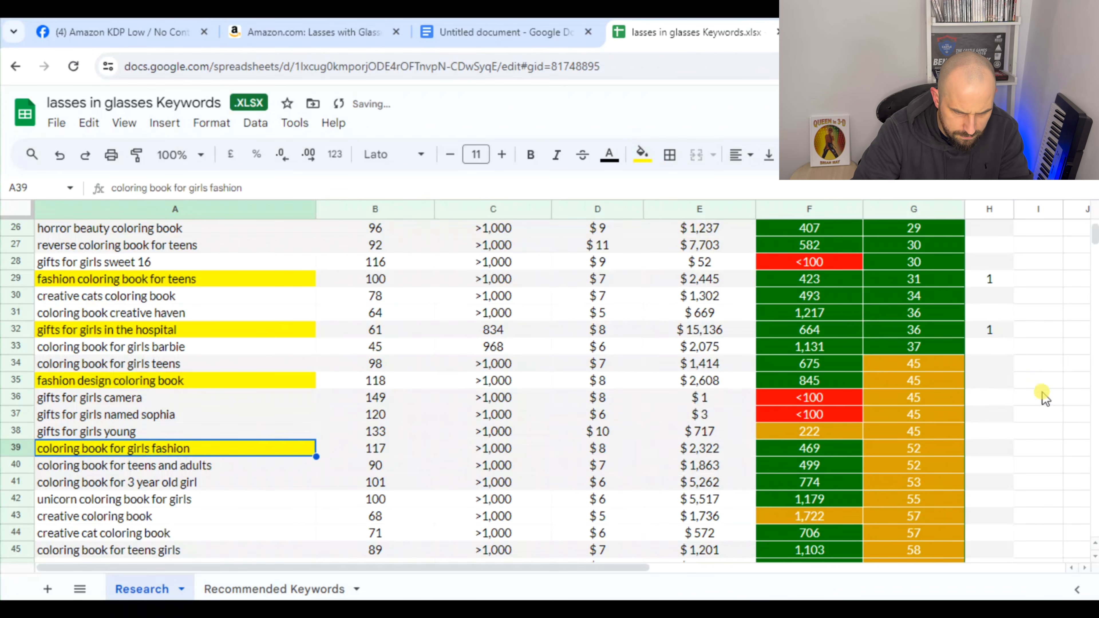
left_click(991, 365)
type("1")
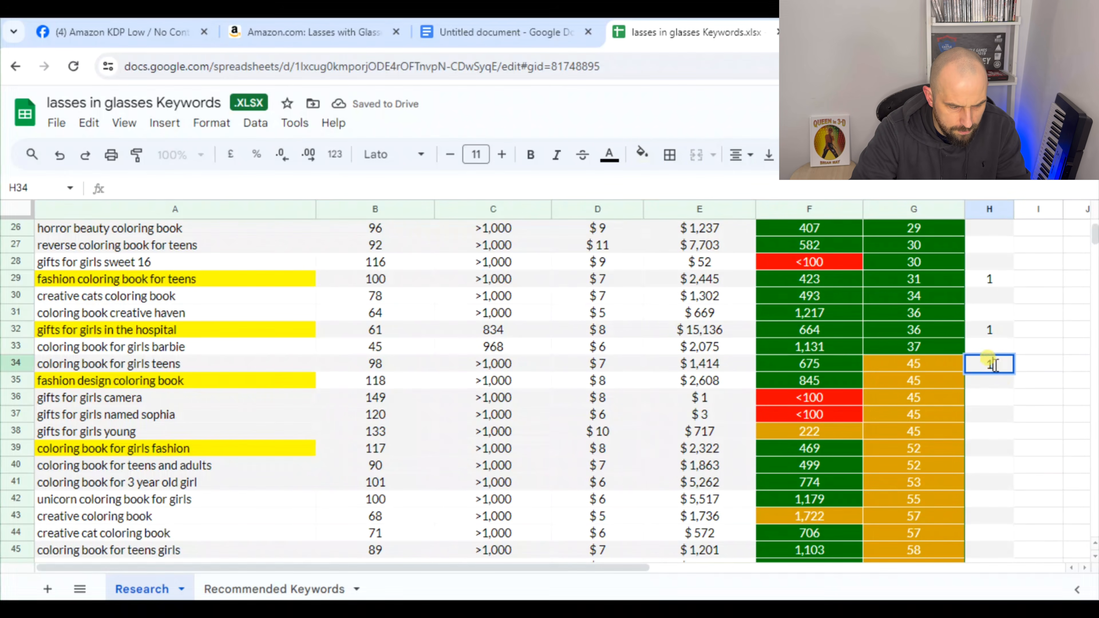
left_click(991, 451)
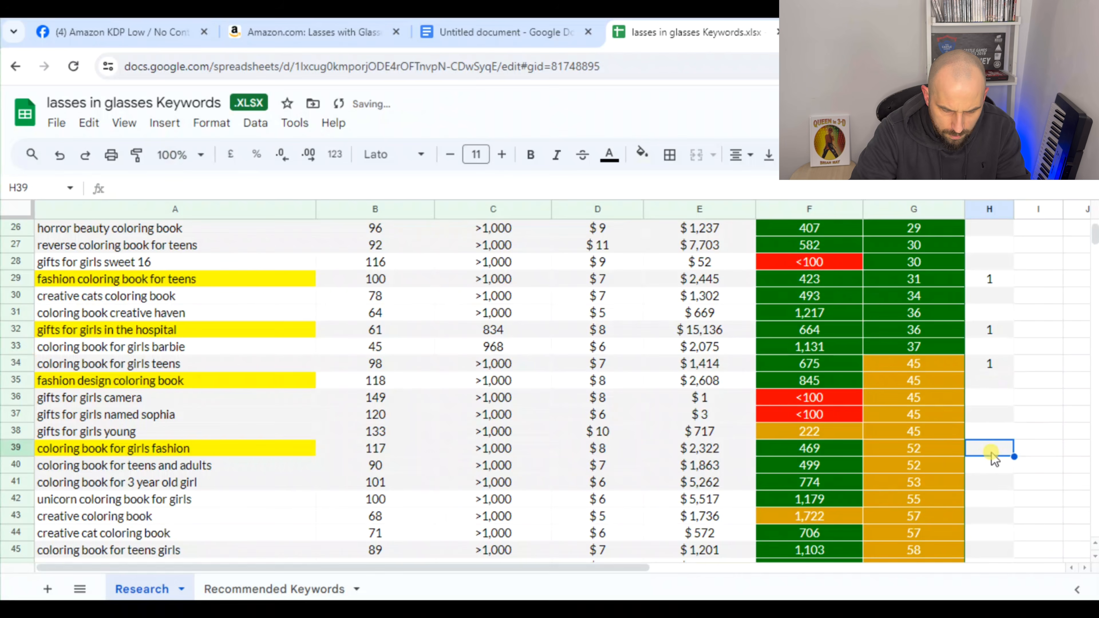
type("1")
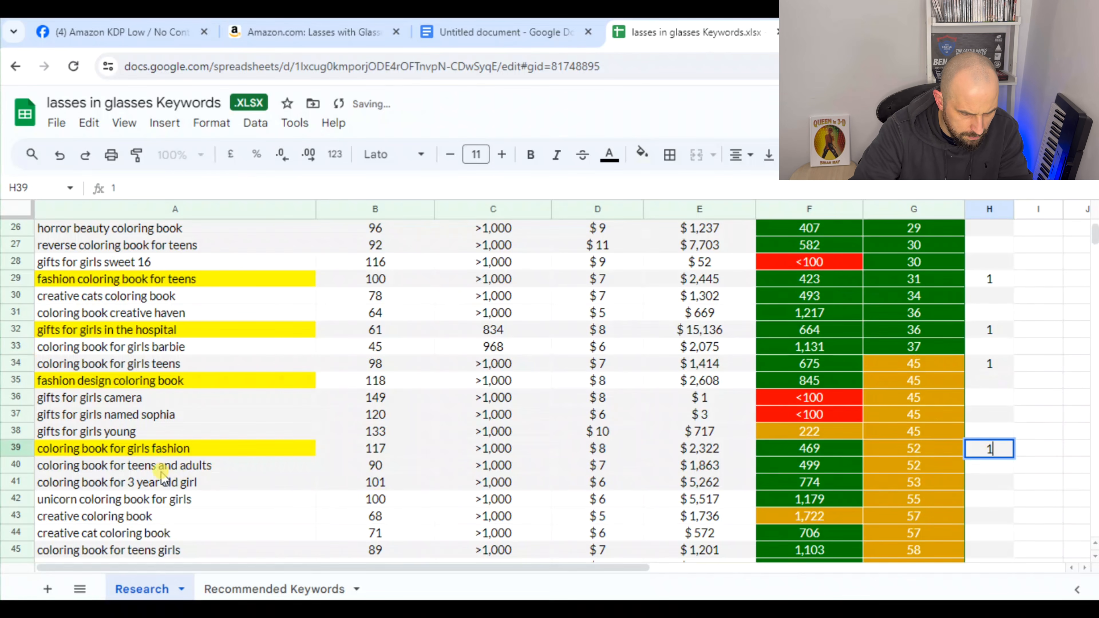
Highlight the "coloring book for teens and adults" keyword in yellow and enter 1 in H40
left_click(158, 468)
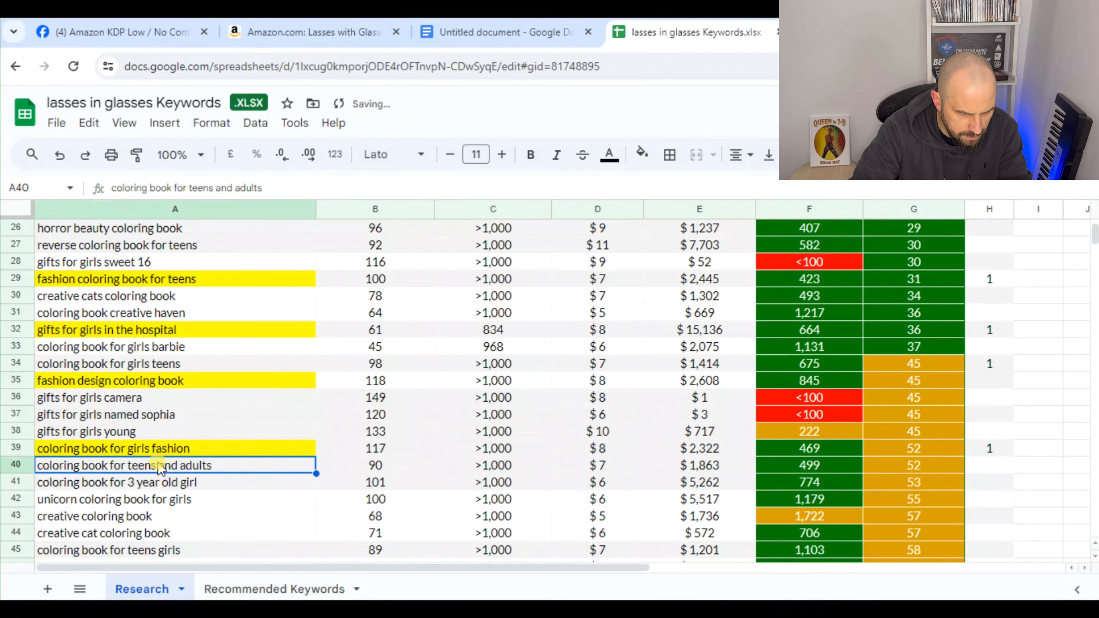
left_click(643, 154)
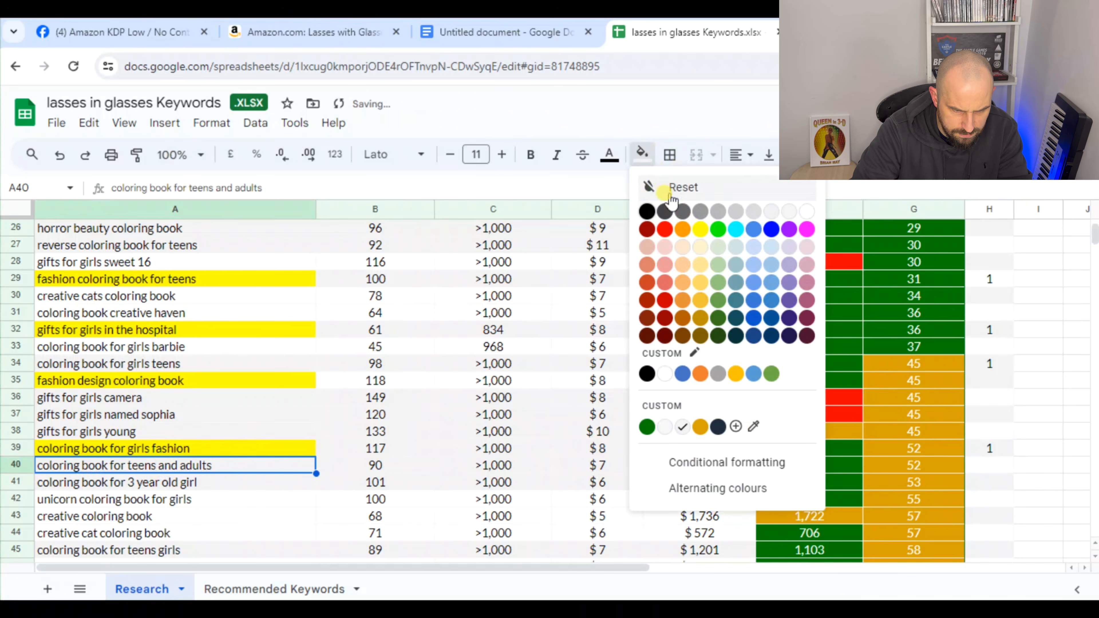
left_click(700, 229)
left_click(994, 472)
type("1")
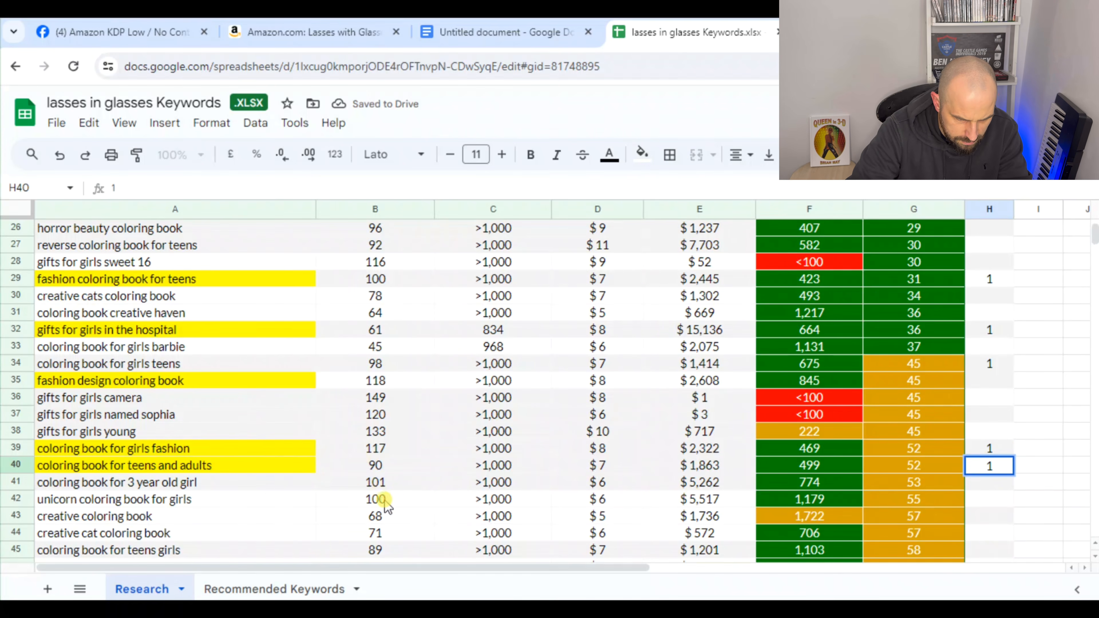
left_click(177, 518)
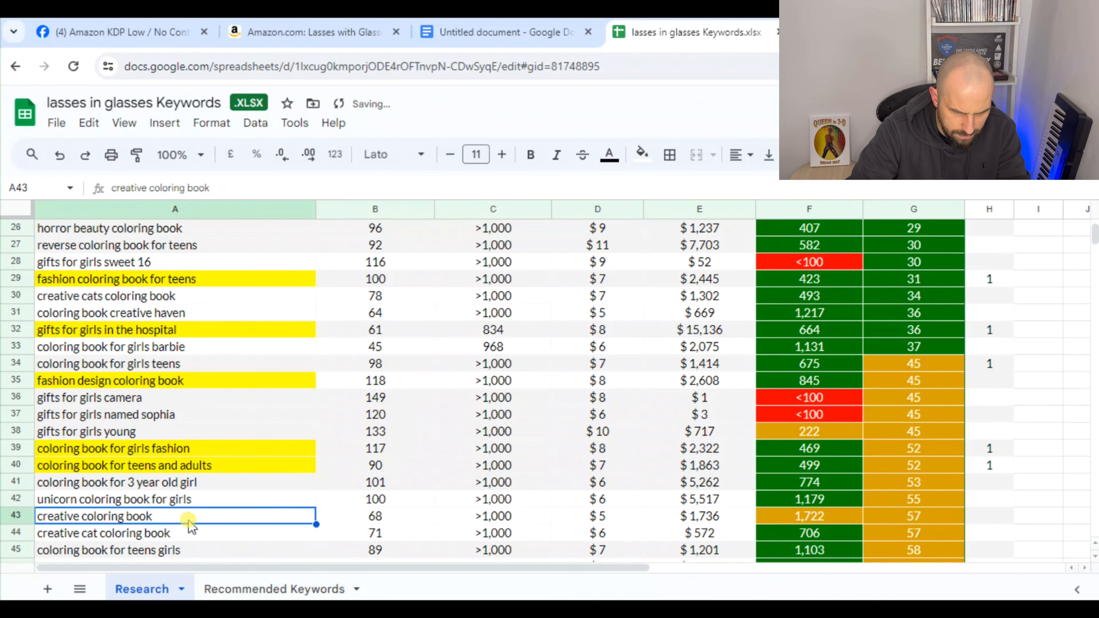
type("1")
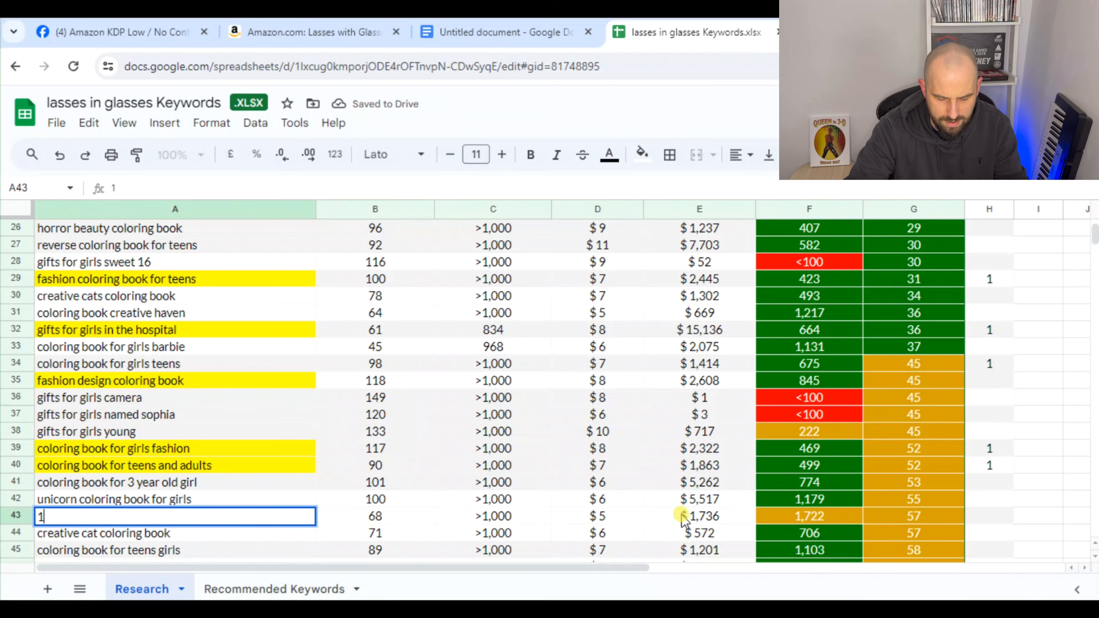
left_click(558, 501)
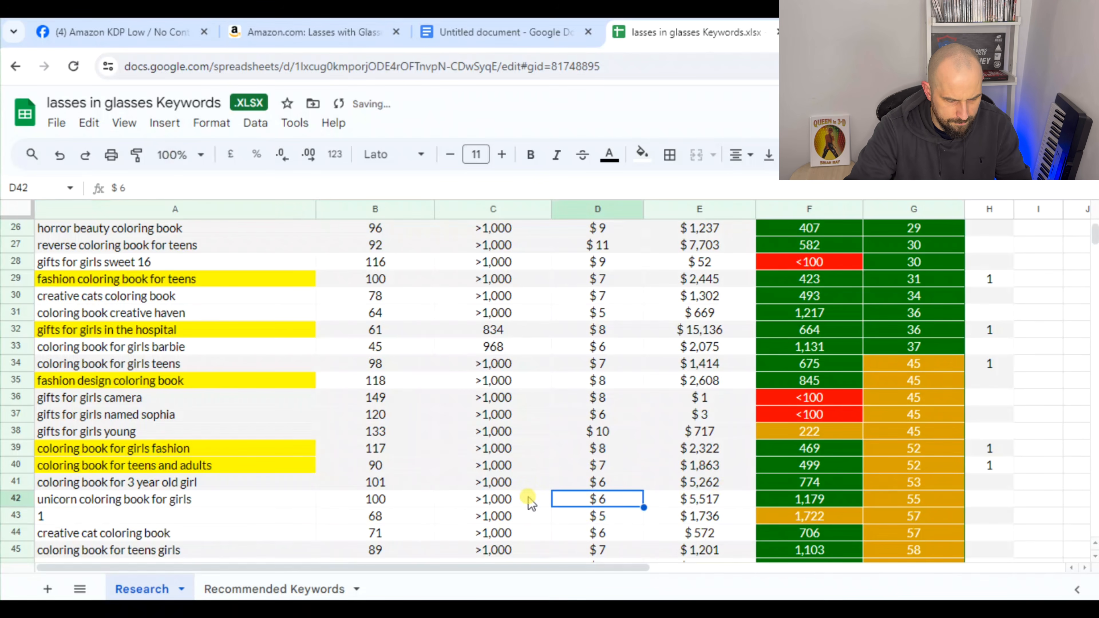
key("ctrl+z")
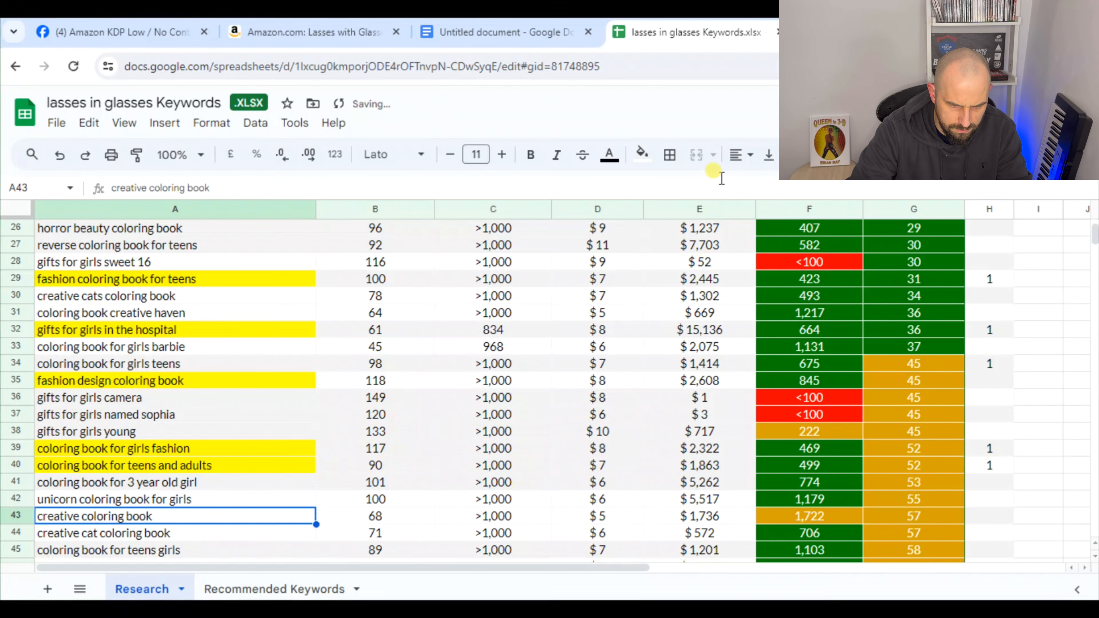
Highlight the "creative coloring book" keyword in yellow and enter 1 in H43
left_click(642, 154)
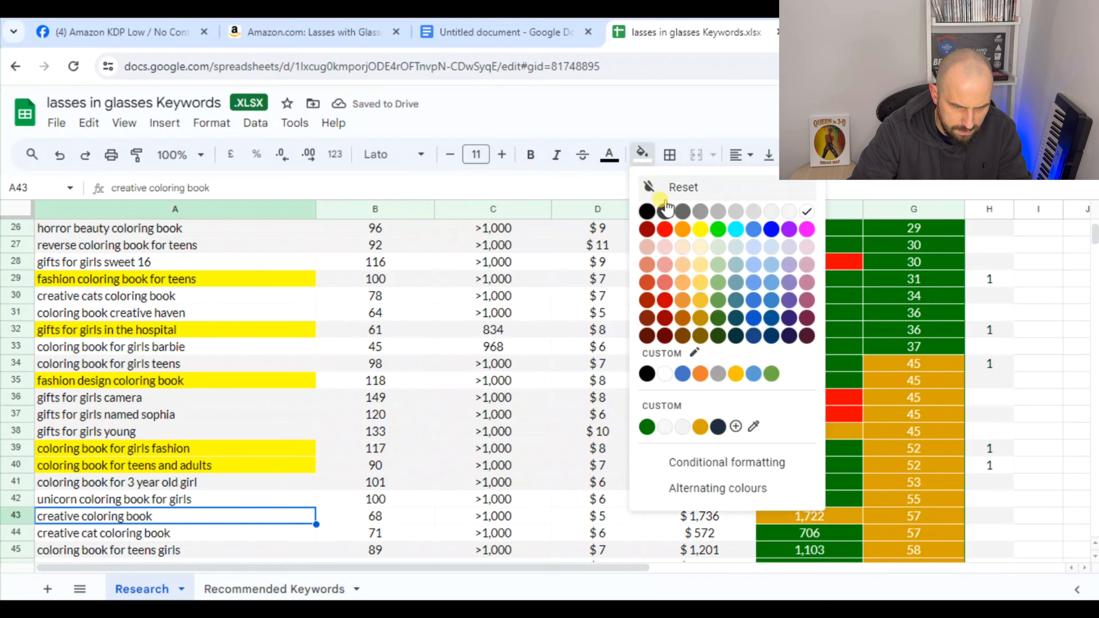
left_click(699, 229)
left_click(995, 518)
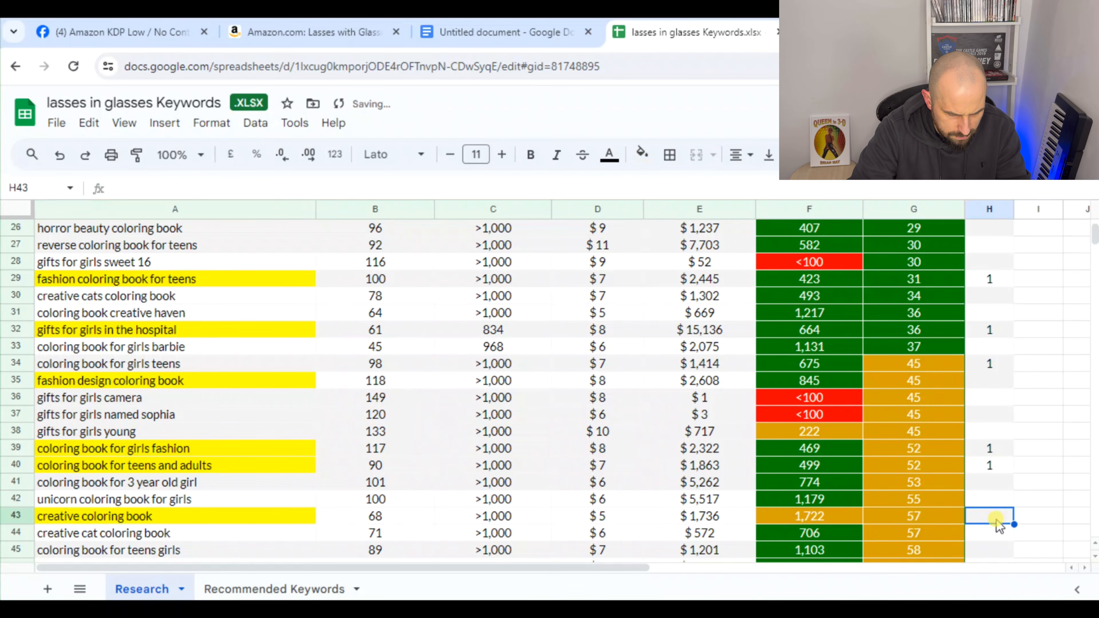
type("1")
Highlight the "coloring book for teens girls" keyword in yellow and enter 1 in H45
scroll(128, 438, "down", 1)
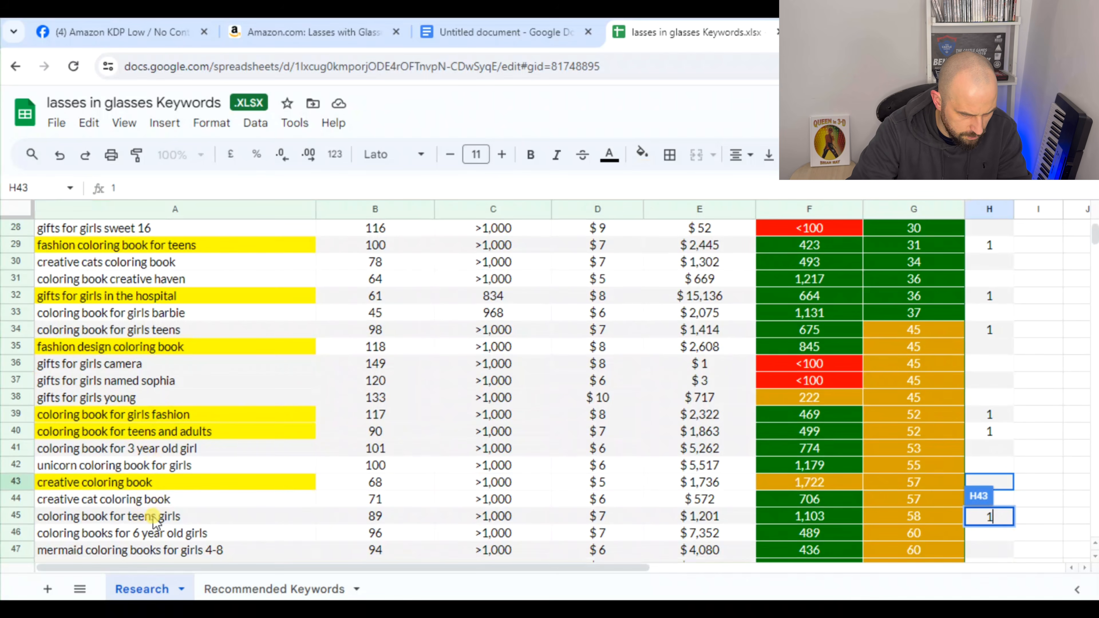
left_click(169, 518)
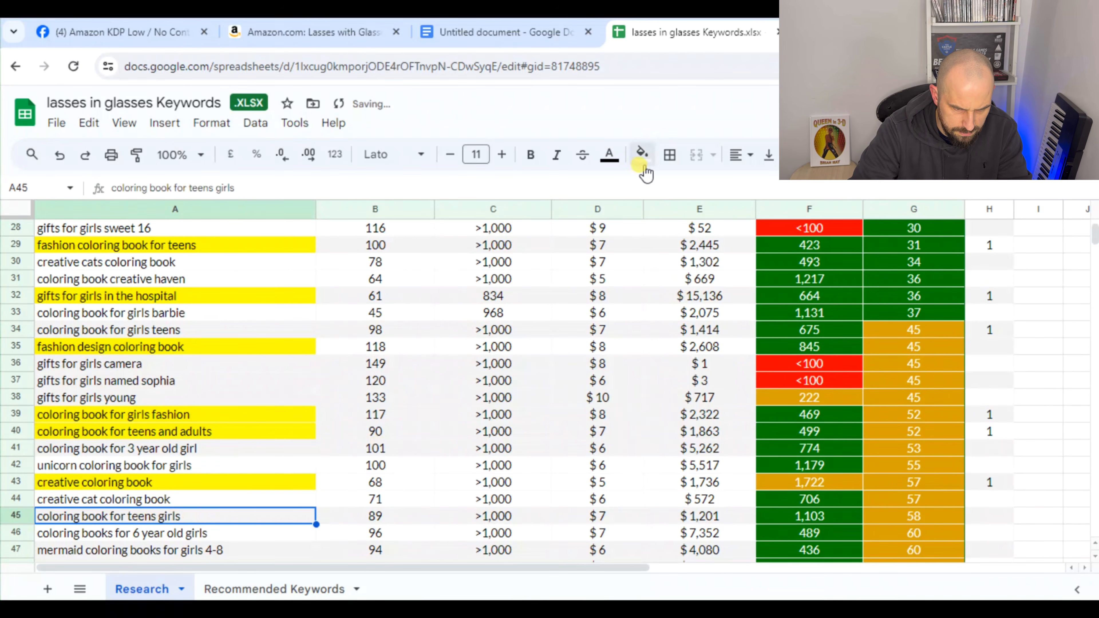
left_click(643, 155)
left_click(693, 233)
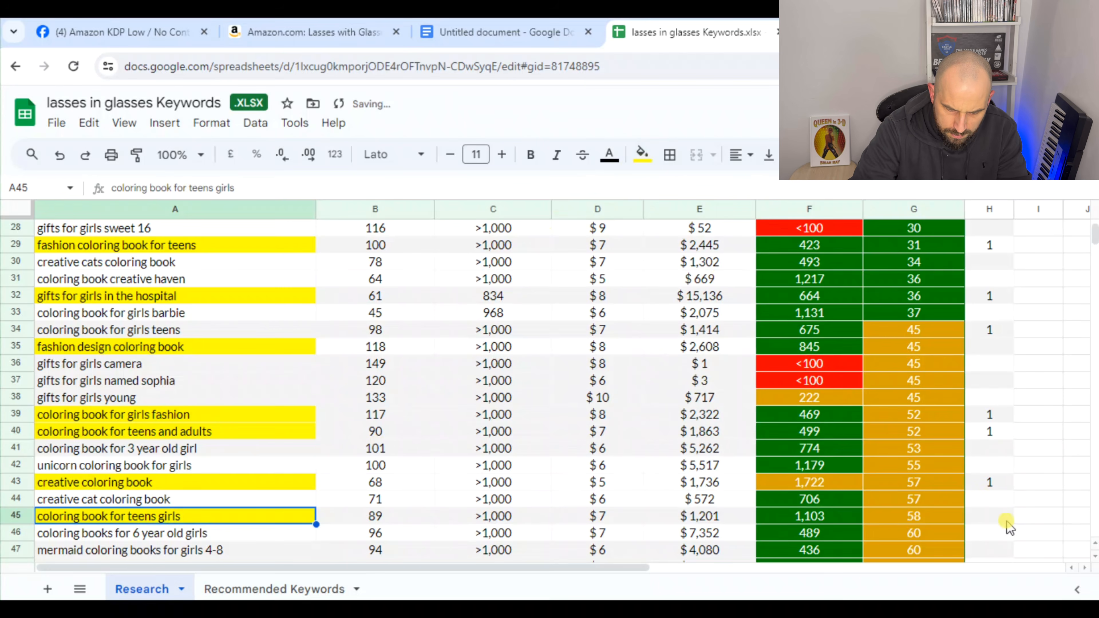
left_click(992, 519)
type("1")
left_click(124, 516)
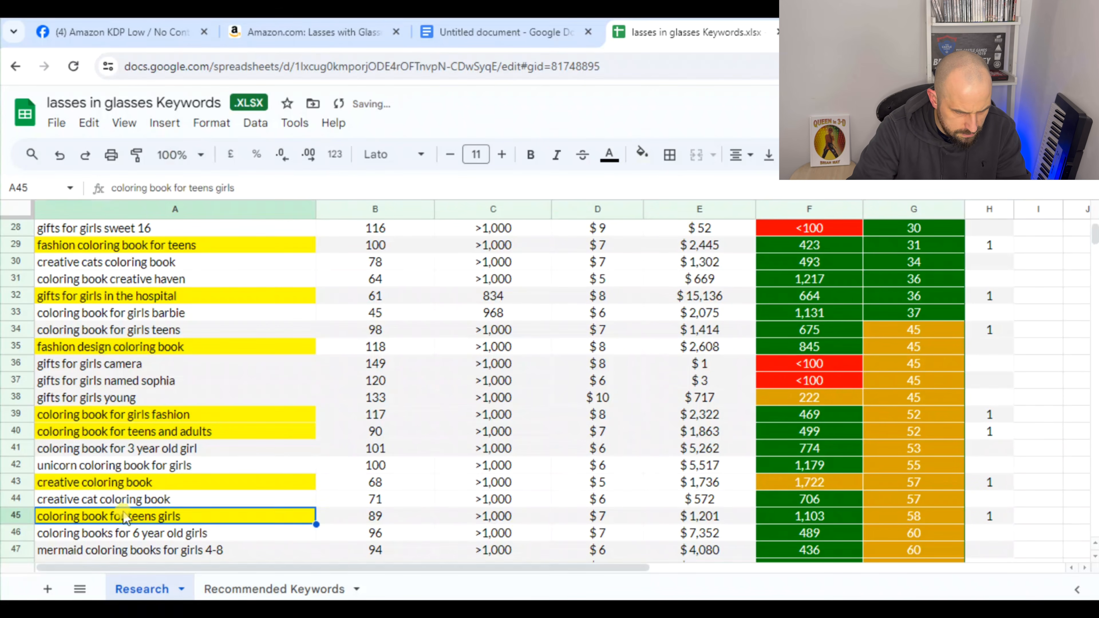
Highlight the "gifts for girls age 8-10" keyword in yellow and enter 1 in H51
scroll(169, 453, "down", 2)
scroll(169, 453, "down", 1)
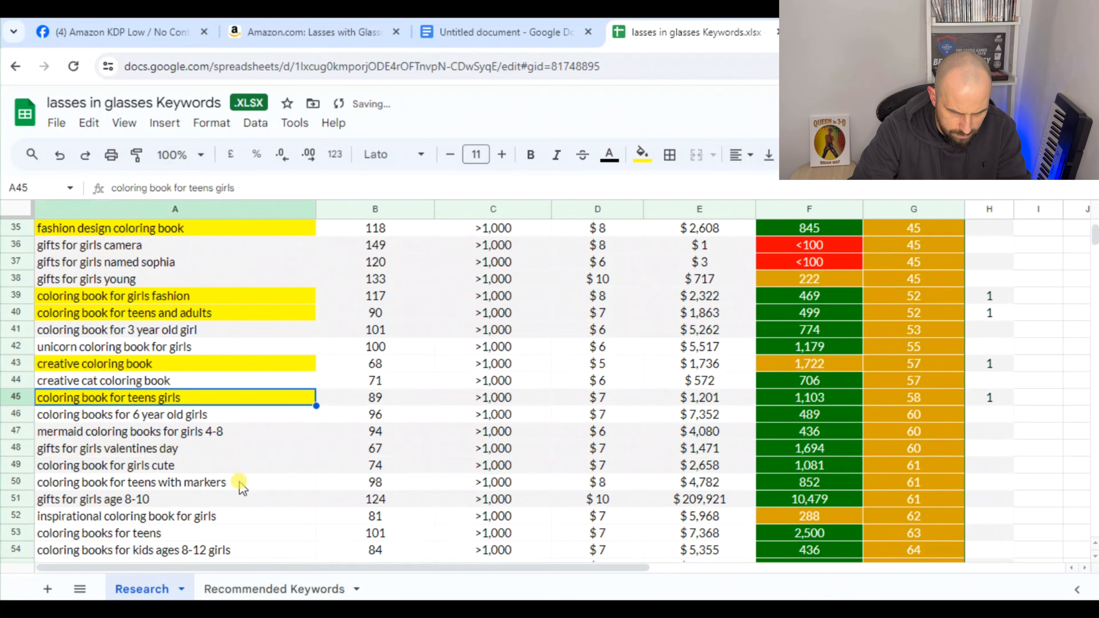
left_click(207, 519)
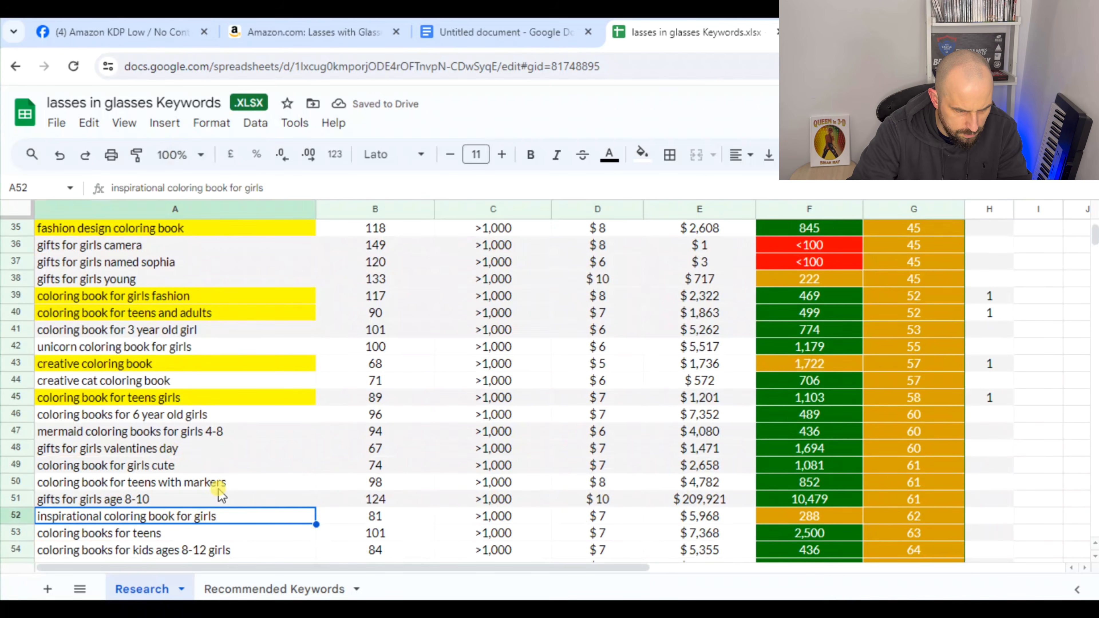
left_click(217, 502)
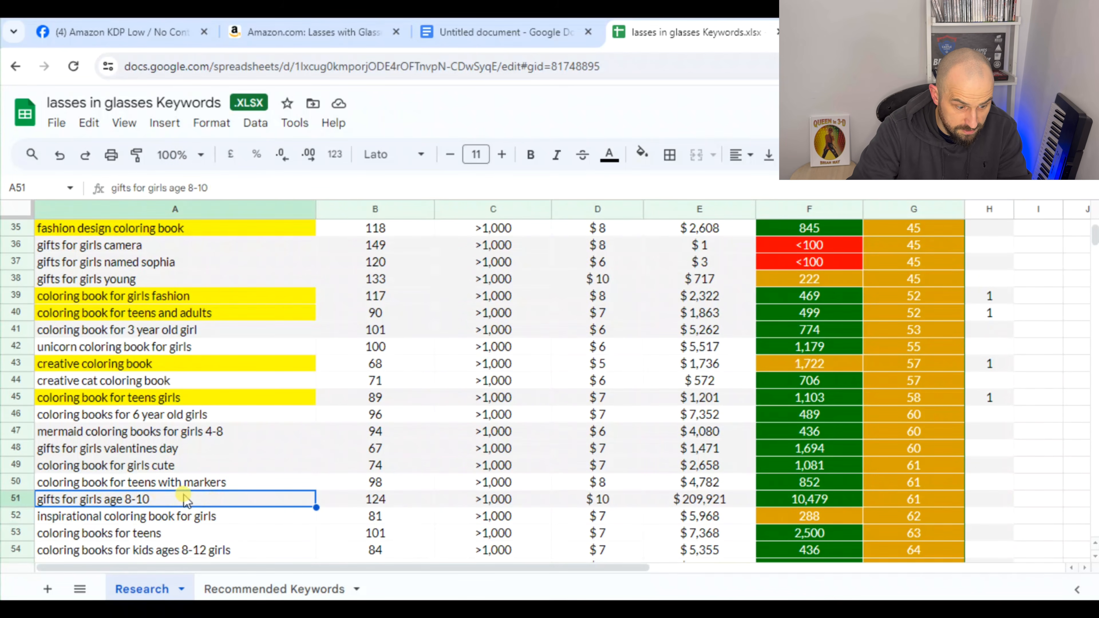
left_click(642, 154)
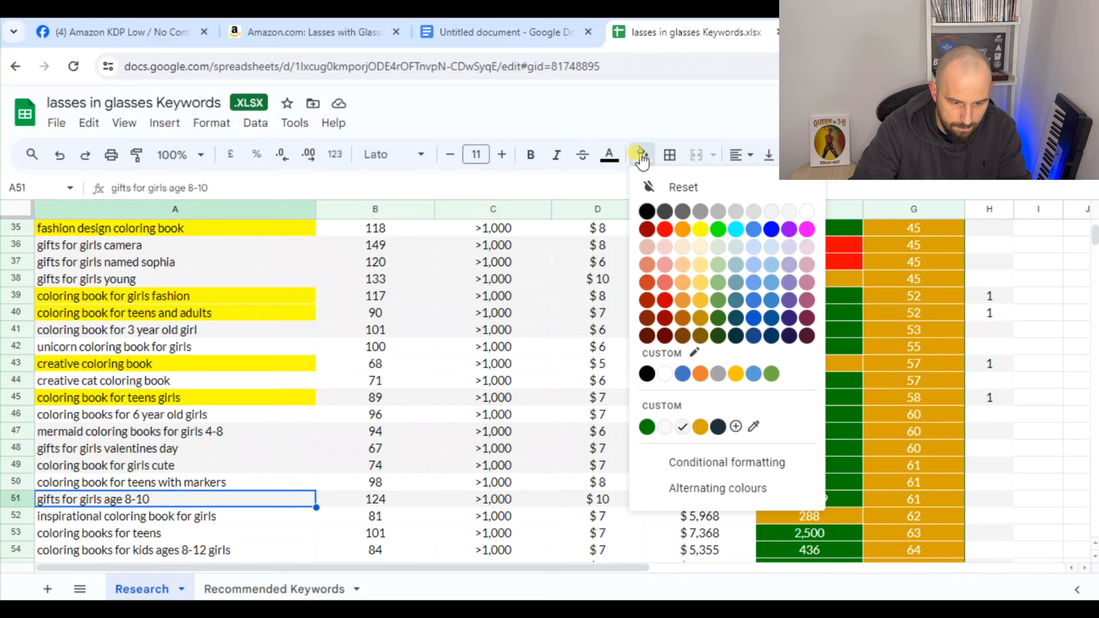
left_click(700, 229)
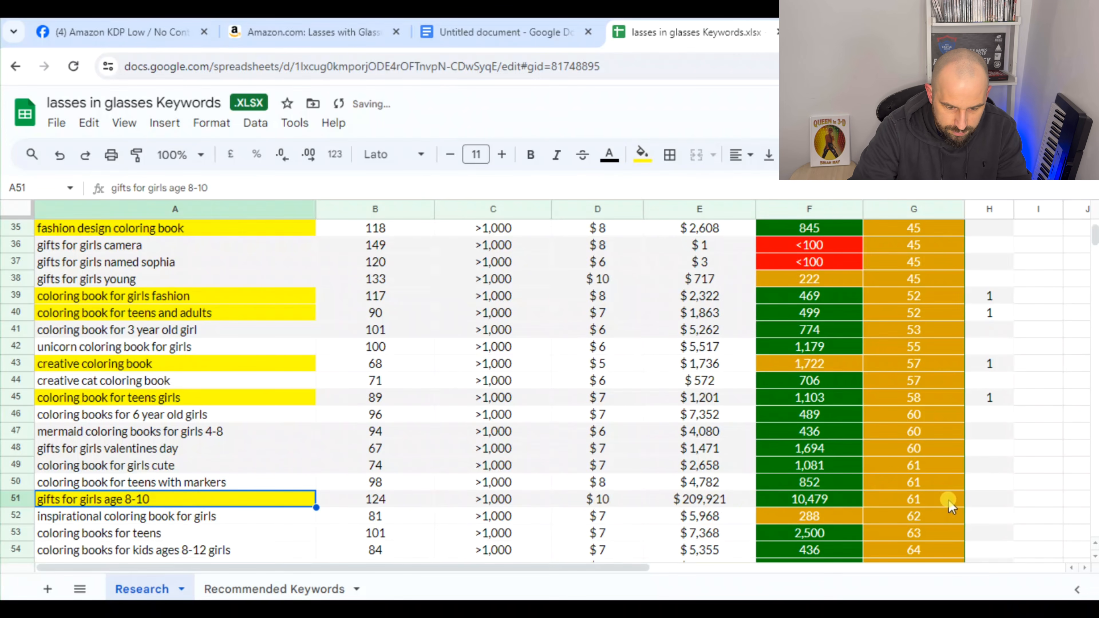
left_click(989, 501)
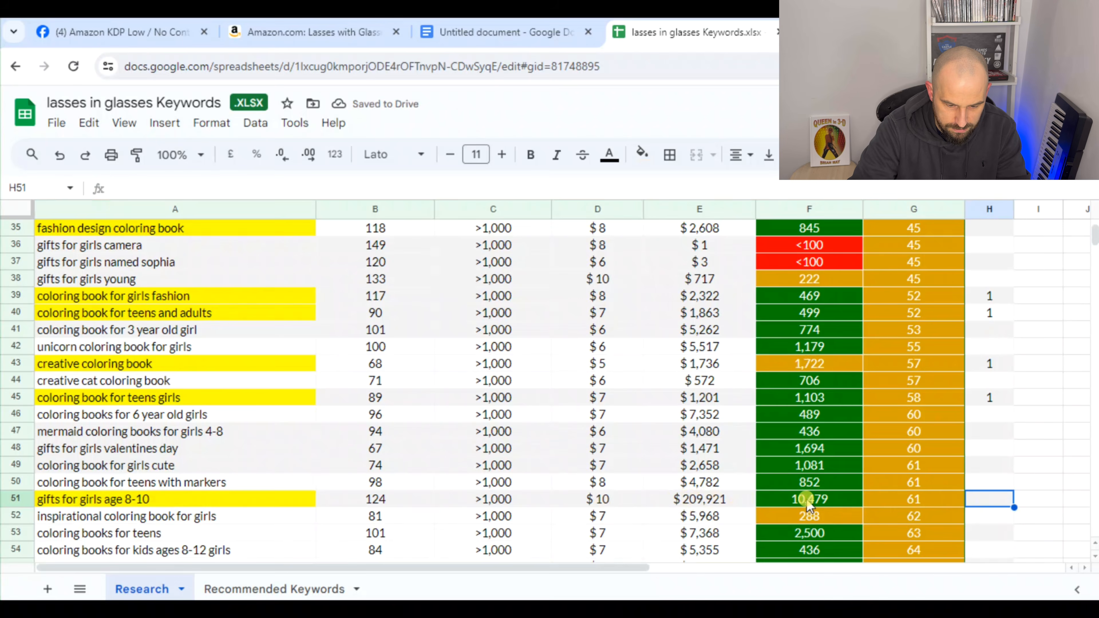
type("1")
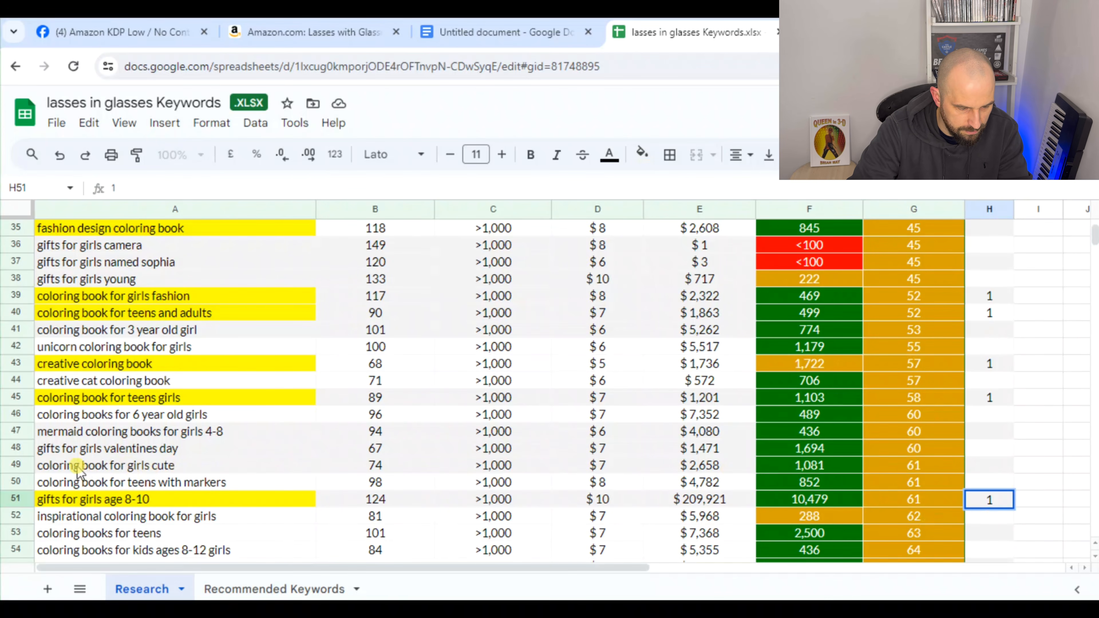
Highlight the "coloring book for girls cute" keyword in yellow and enter 1 in H49
left_click(186, 469)
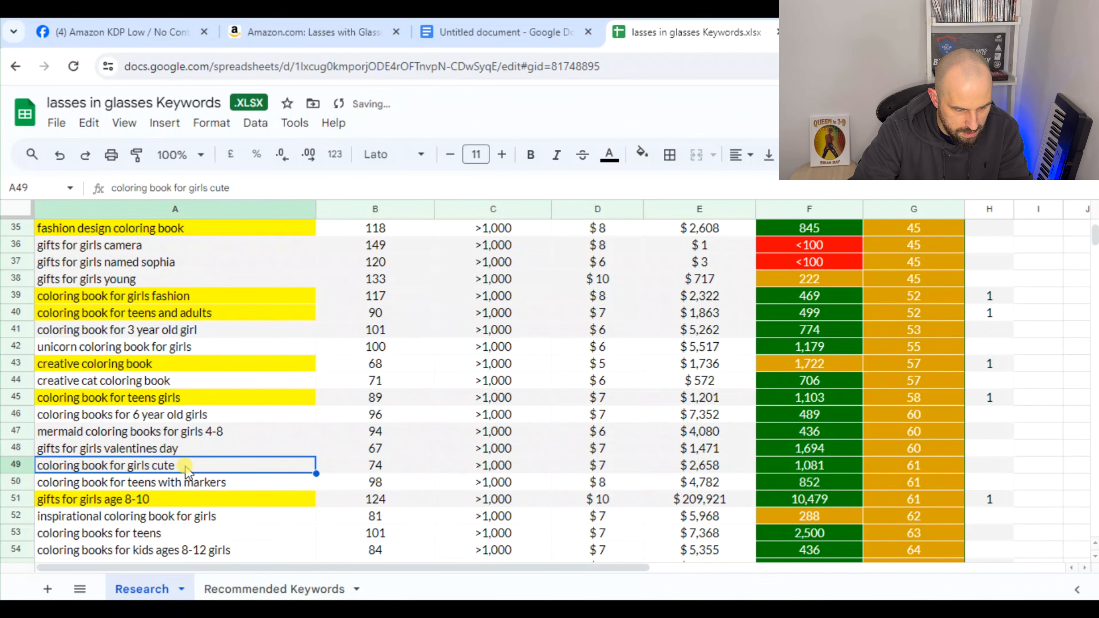
left_click(642, 153)
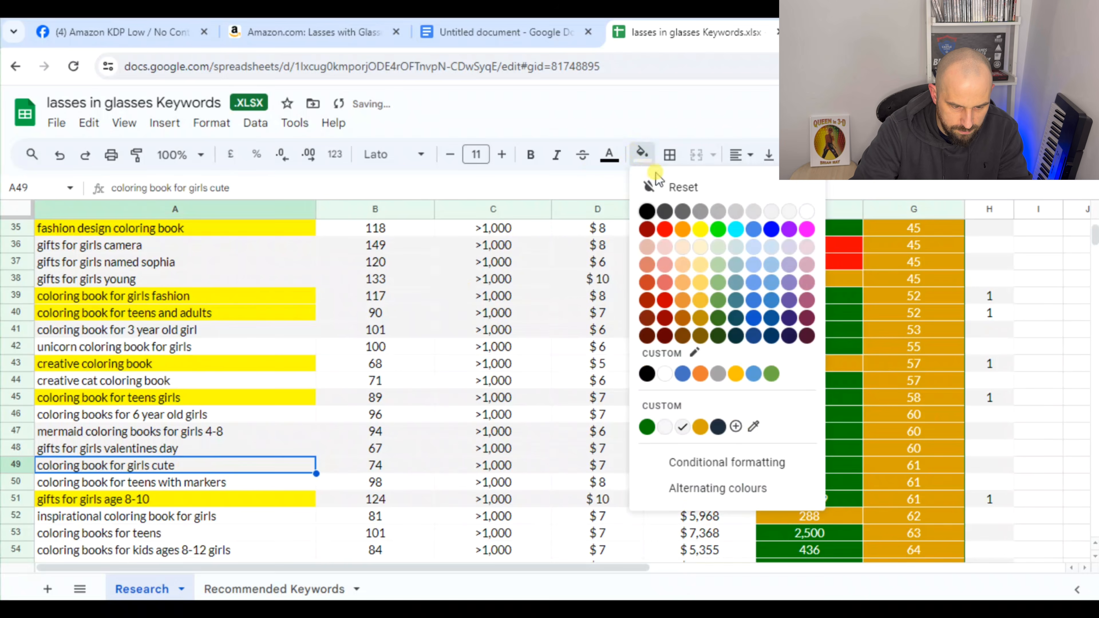
left_click(700, 229)
left_click(990, 470)
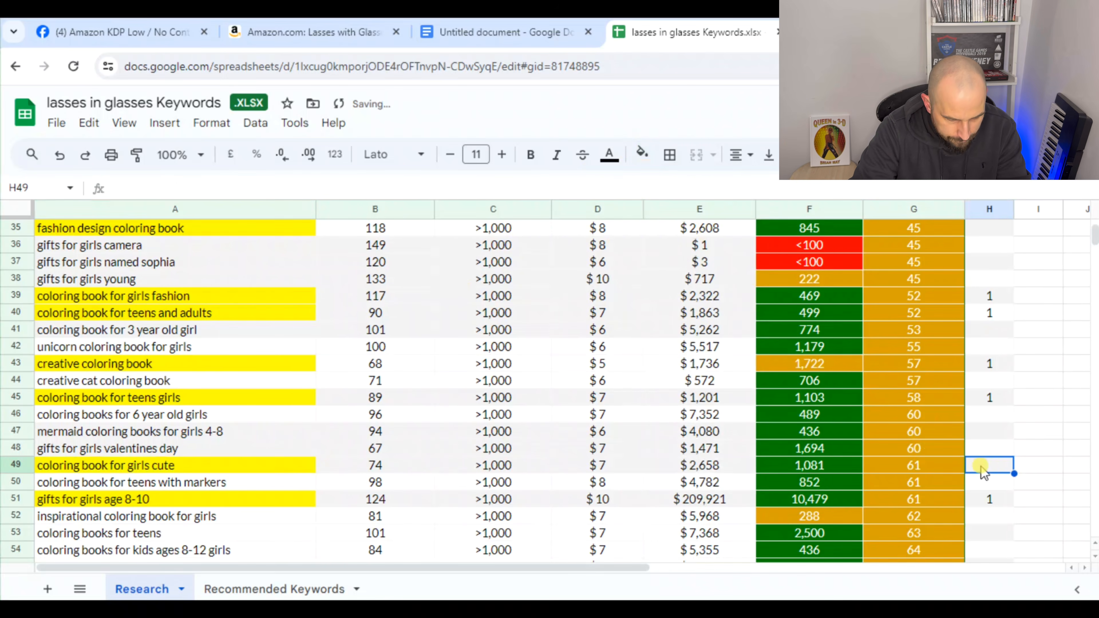
type("1")
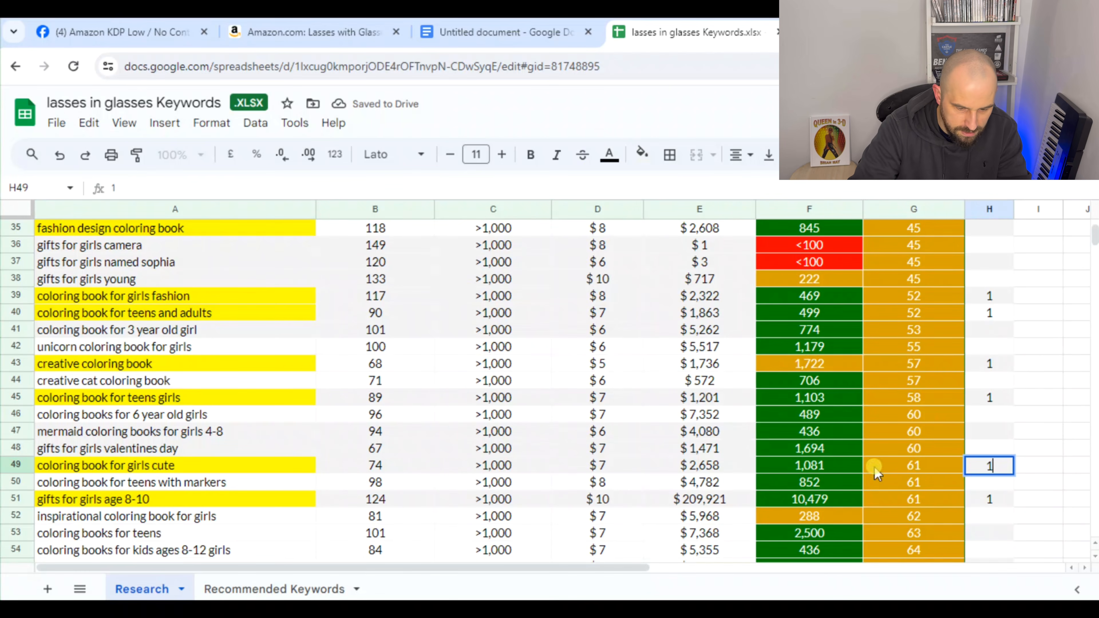
left_click(1023, 517)
Highlight the "coloring books for teens" keyword in yellow and enter 1 in H53
scroll(1000, 522, "down", 1)
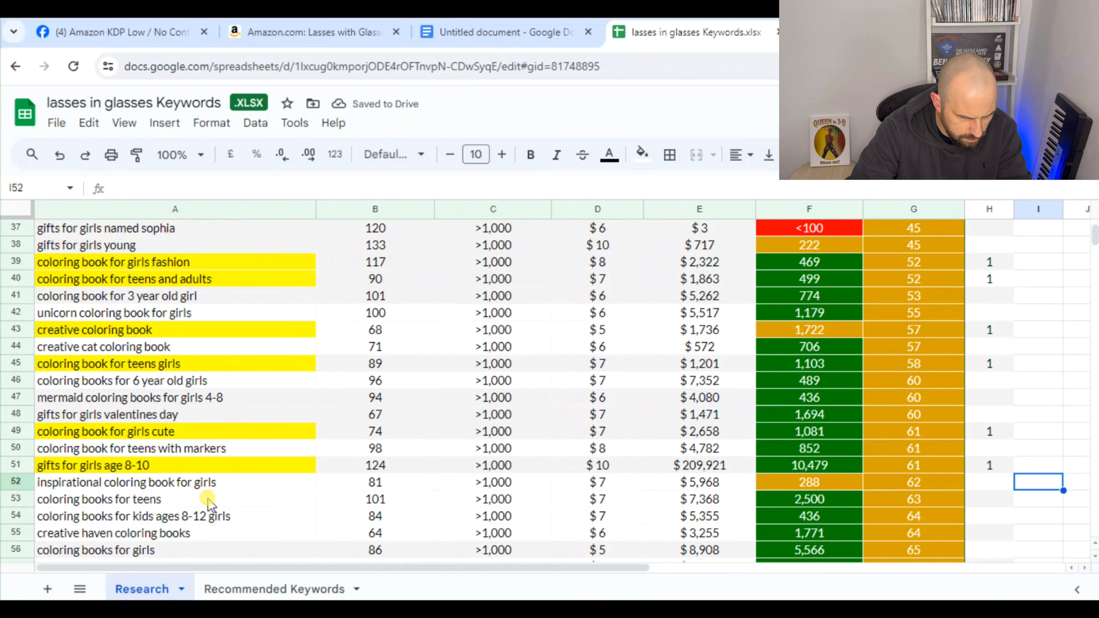
left_click(226, 501)
left_click(642, 153)
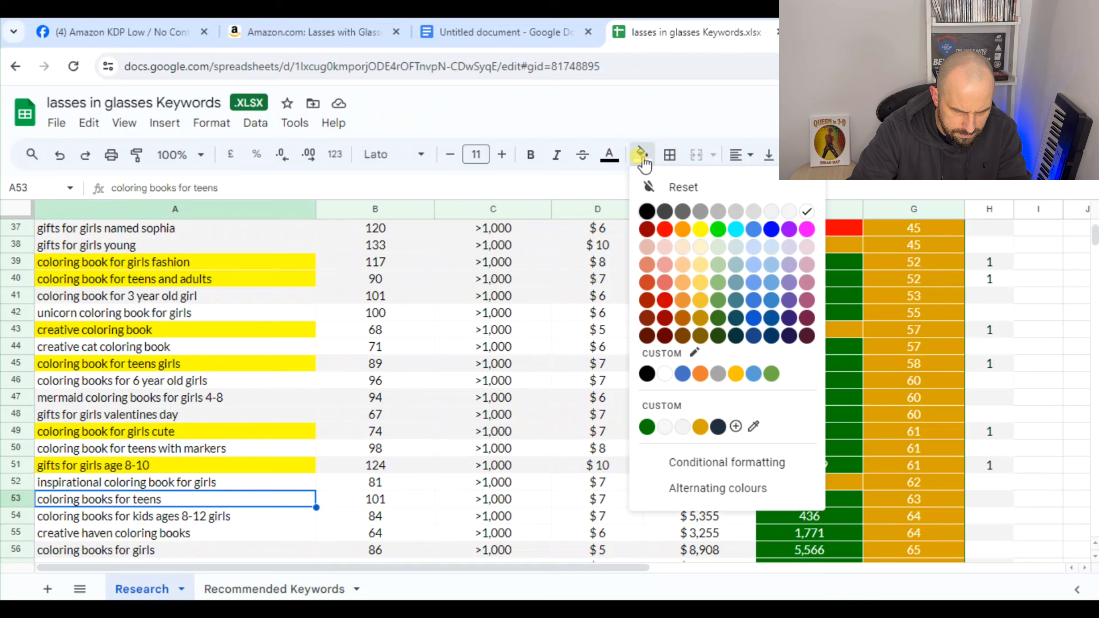
left_click(691, 238)
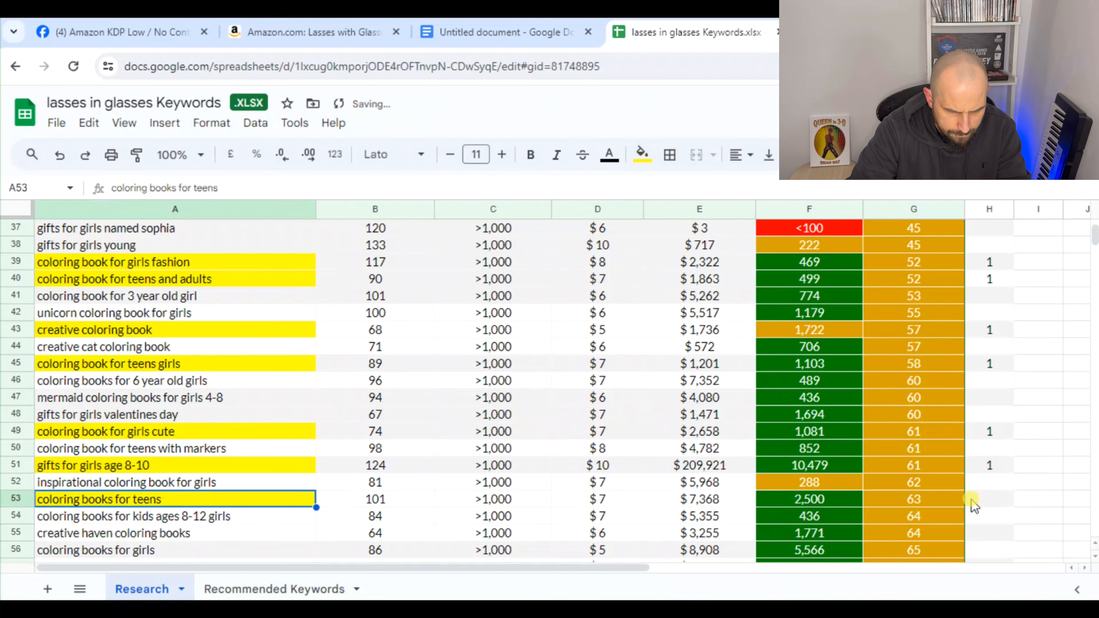
left_click(993, 501)
type("1")
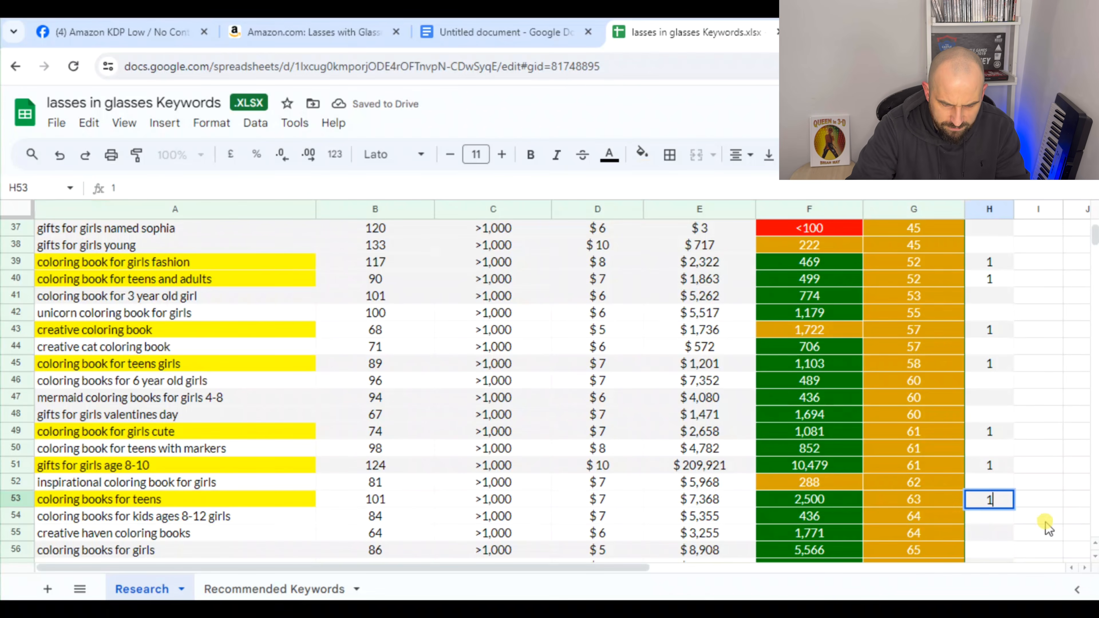
left_click(1043, 519)
Highlight the "coloring books for girls" keyword in yellow and enter 1 in H56
scroll(195, 511, "down", 1)
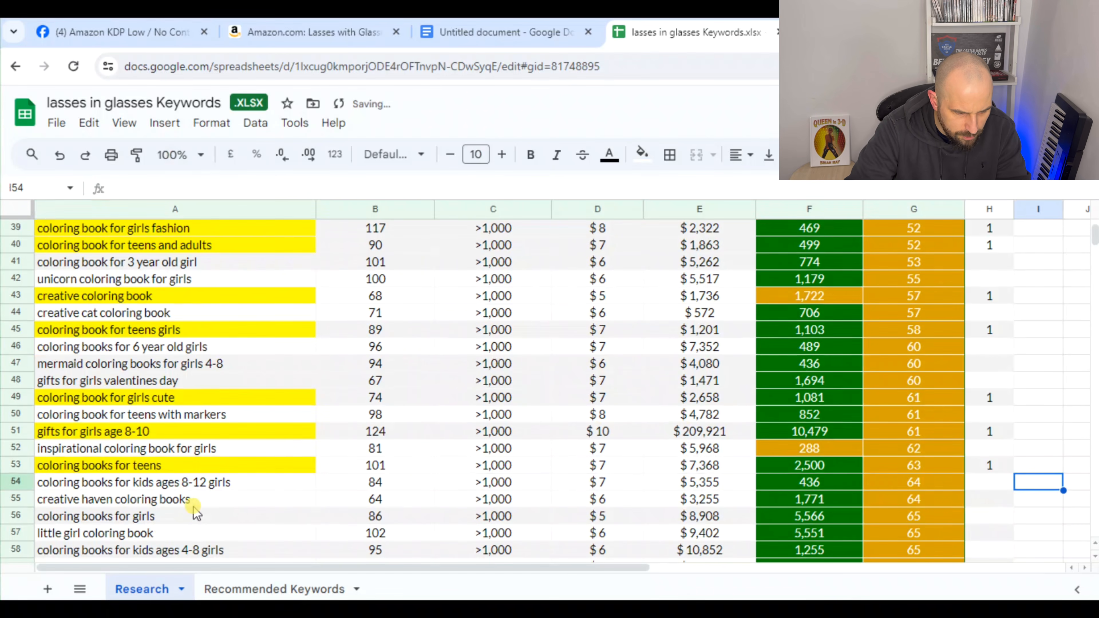
left_click(195, 517)
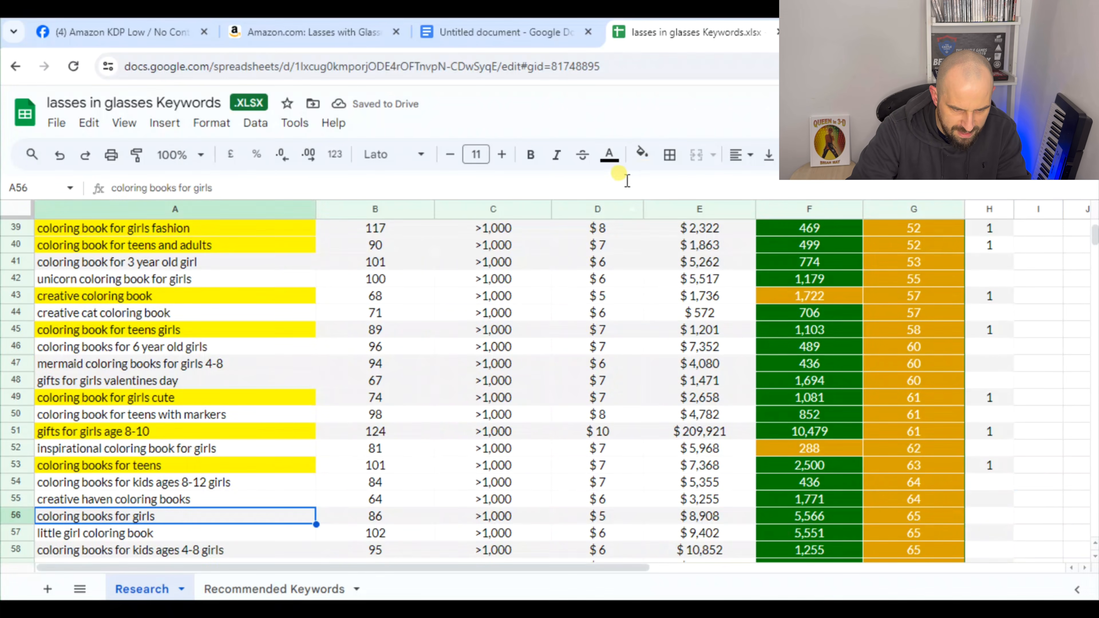
left_click(642, 154)
left_click(700, 230)
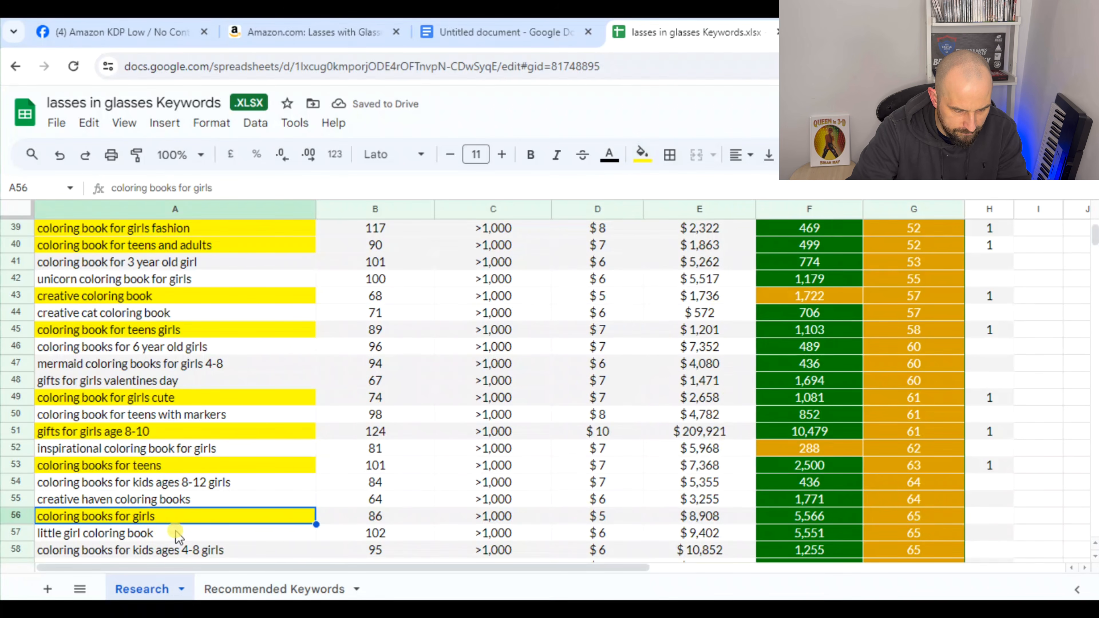
left_click(989, 518)
type("1")
left_click(1060, 537)
Remove the filter on the header row and create a new one covering columns A to H
scroll(1060, 532, "up", 7)
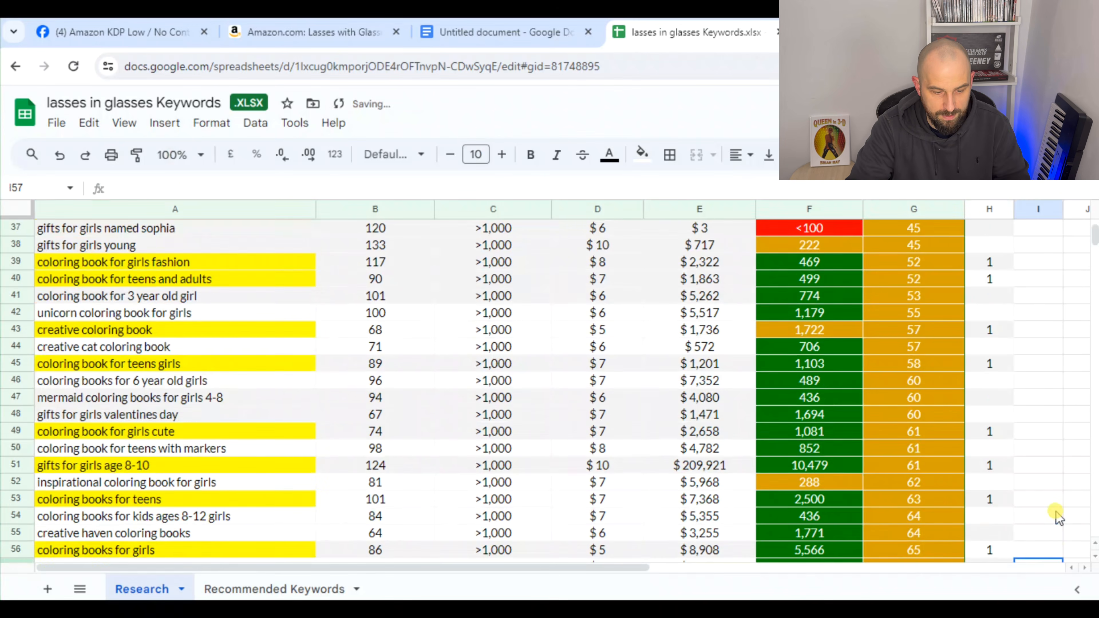
scroll(1062, 505, "up", 6)
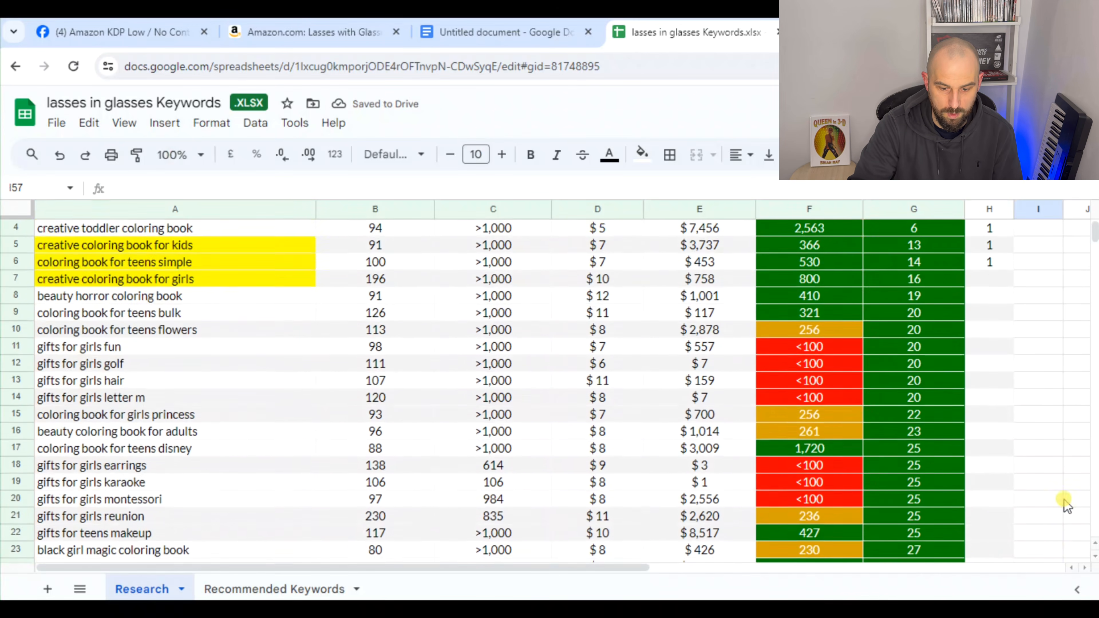
left_click_drag(299, 245, 935, 218)
key("ctrl+alt+r")
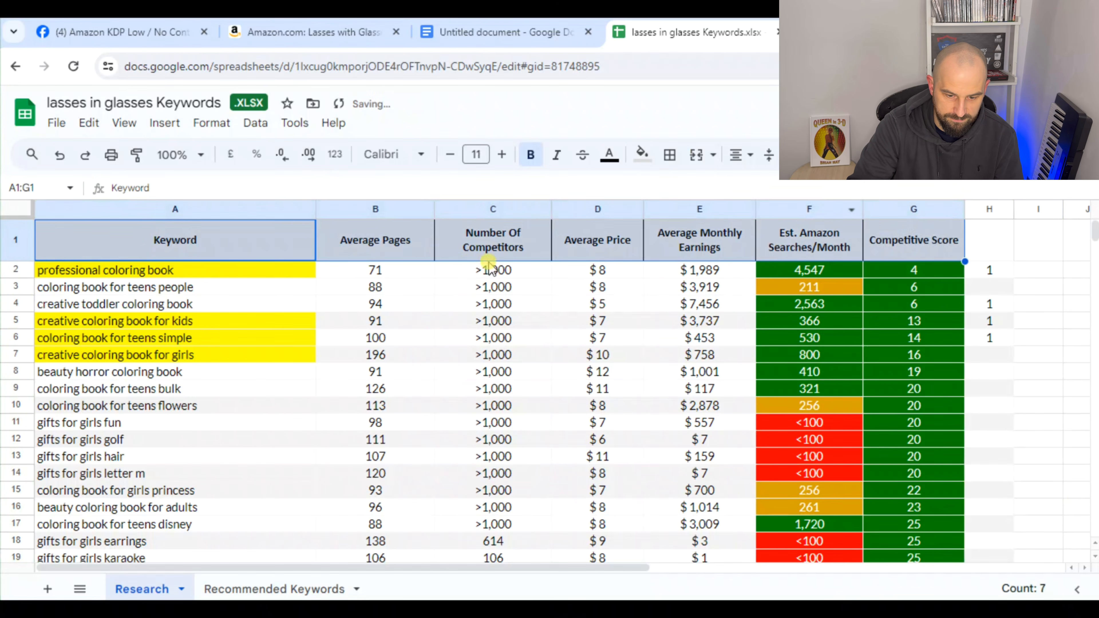
left_click_drag(181, 253, 987, 181)
key("ctrl+alt+r")
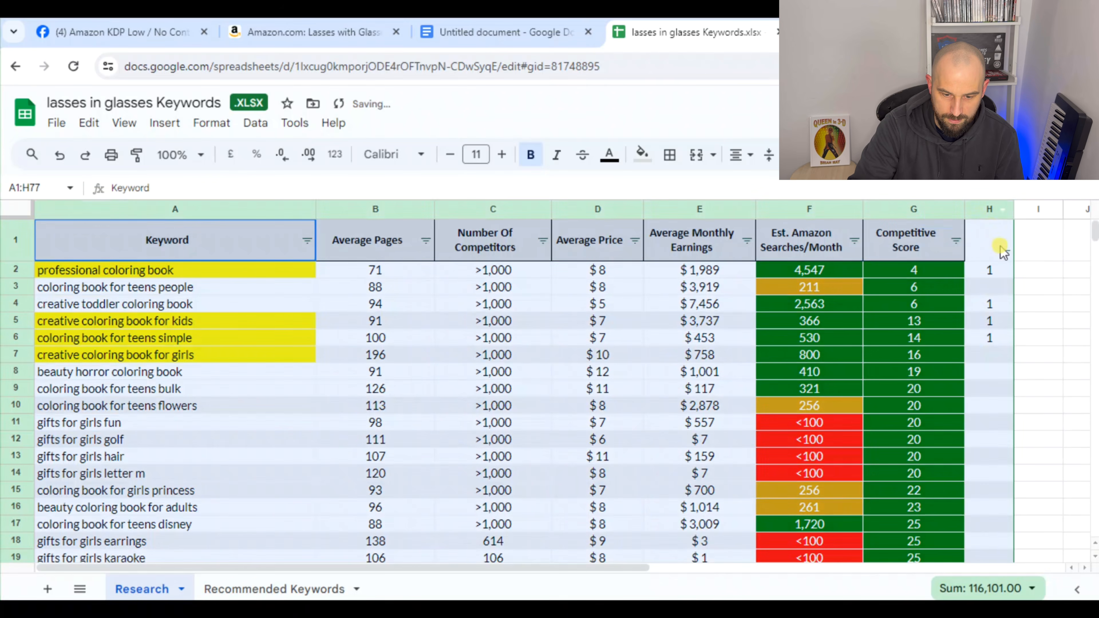
Sort the table by column H so the keywords marked with 1 come first
left_click(996, 247)
left_click(1005, 252)
left_click(977, 280)
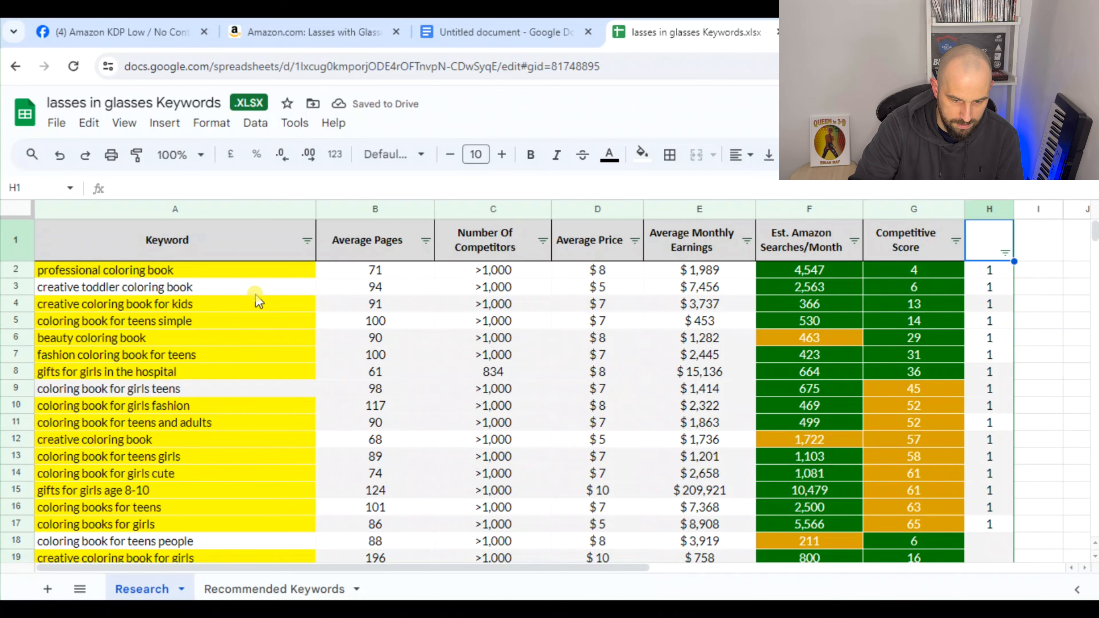
Copy the keyword rows A2:G19 from the Research sheet into the Recommended Keywords sheet, starting at A2
scroll(259, 302, "down", 1)
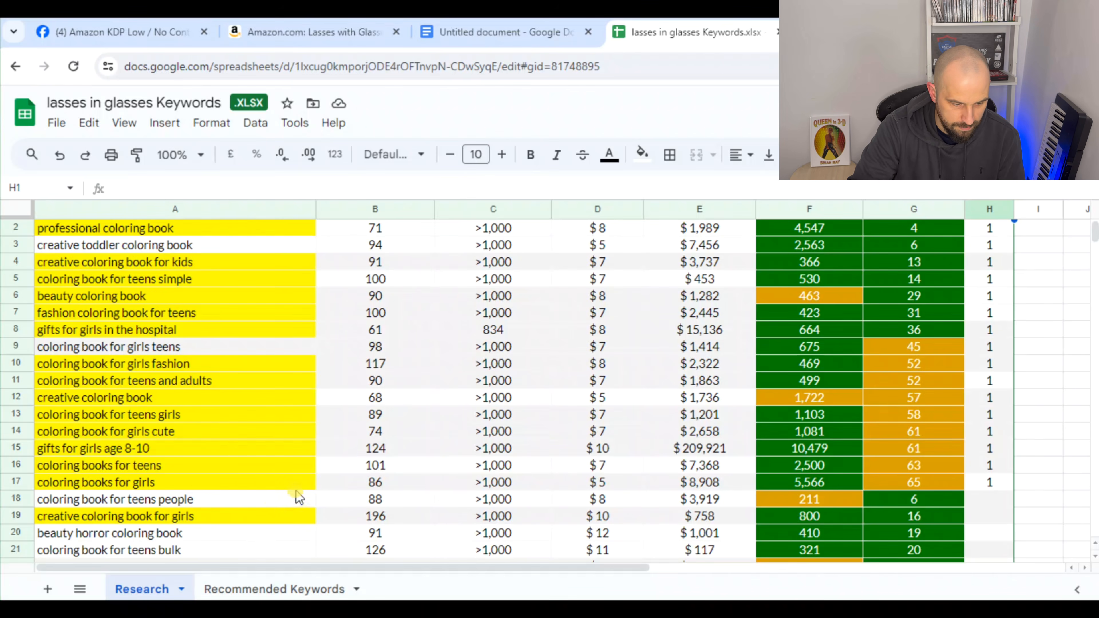
scroll(299, 497, "up", 1)
left_click_drag(241, 272, 937, 466)
scroll(895, 447, "down", 2)
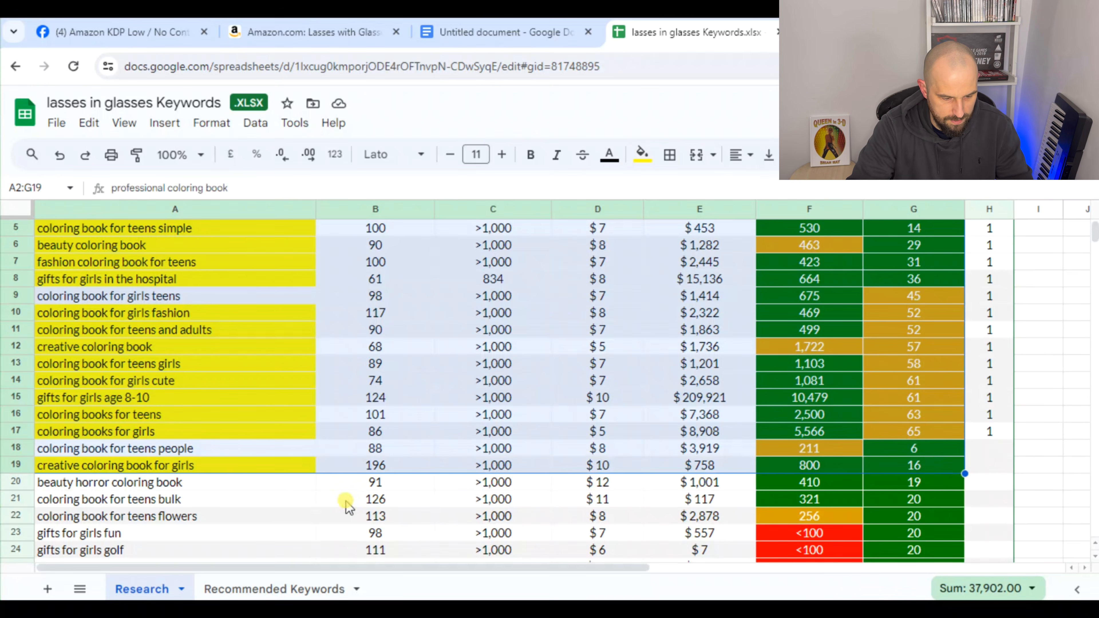
key("ctrl+c")
left_click(298, 598)
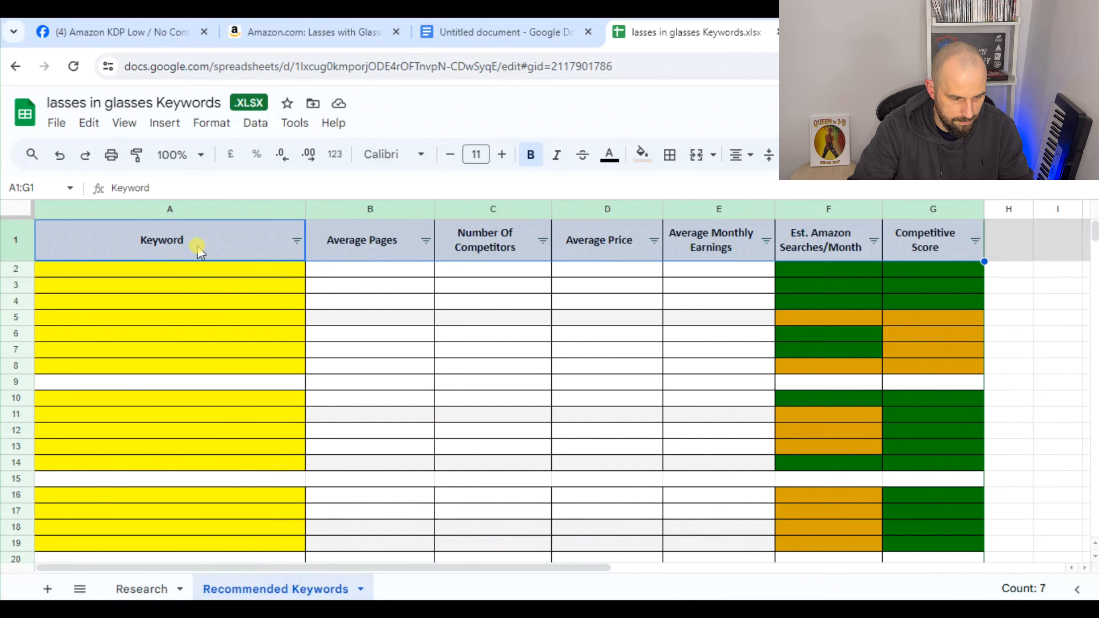
left_click(218, 273)
key("ctrl+v")
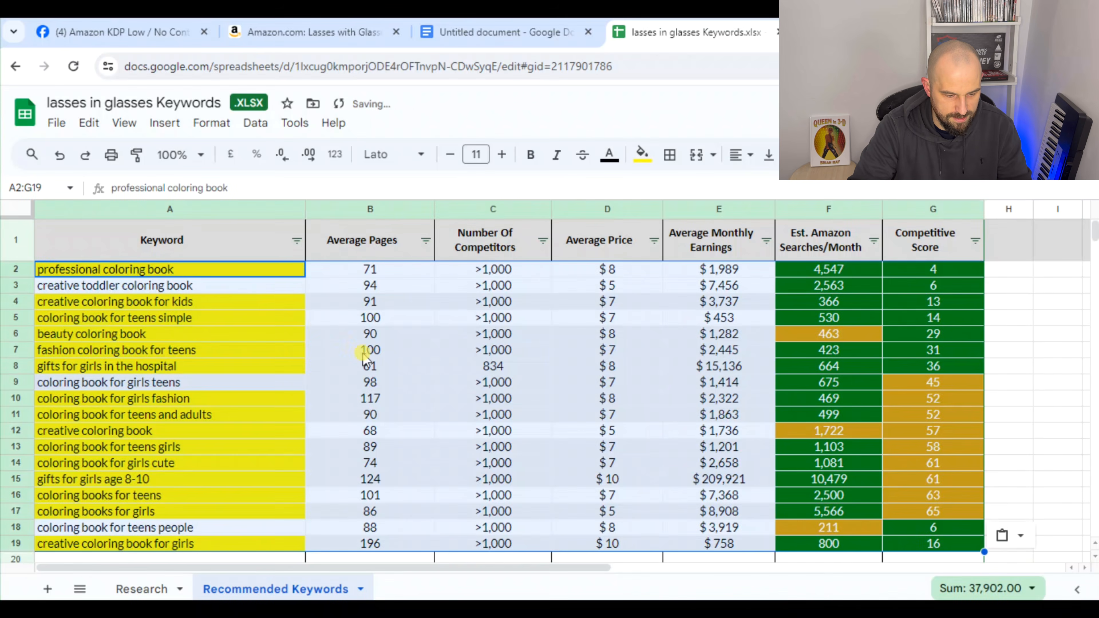
Delete the leftover template rows 20 to 75 below the pasted keywords on the Recommended Keywords sheet
scroll(372, 358, "down", 4)
left_click(269, 344)
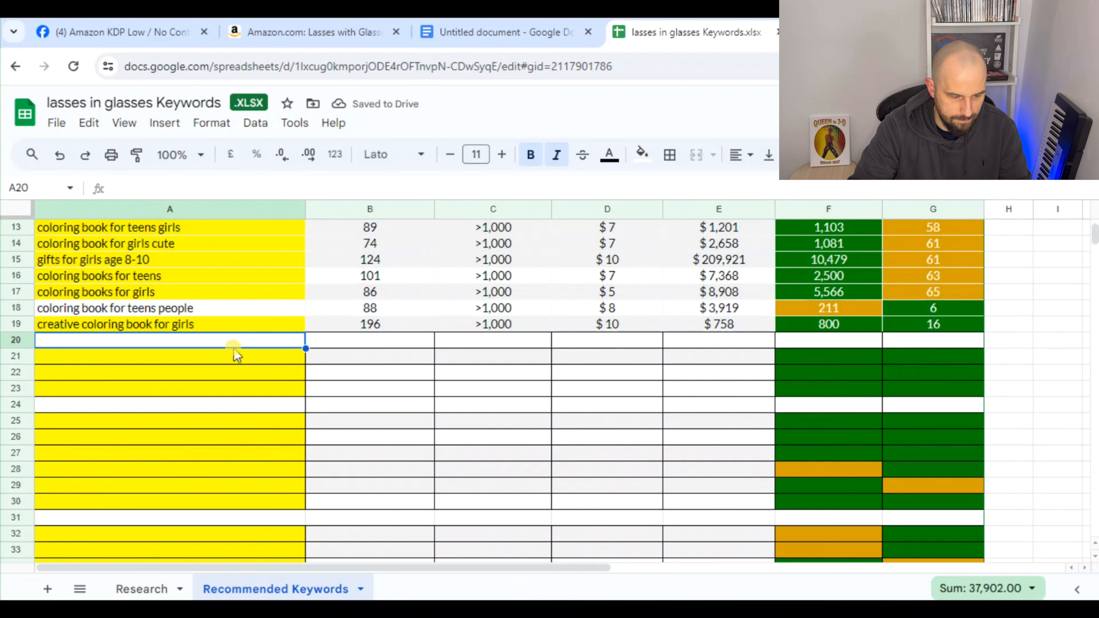
left_click_drag(216, 344, 972, 498)
scroll(991, 406, "down", 1)
scroll(989, 422, "down", 8)
scroll(979, 531, "down", 4)
scroll(984, 540, "down", 2)
right_click(952, 449)
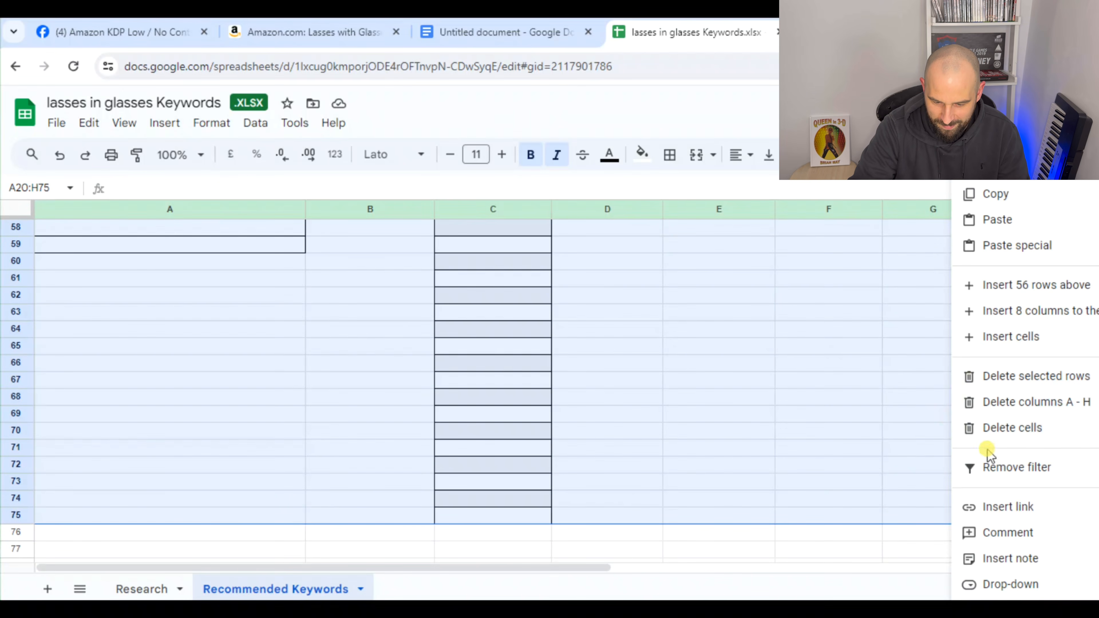
left_click(1032, 378)
scroll(715, 417, "up", 15)
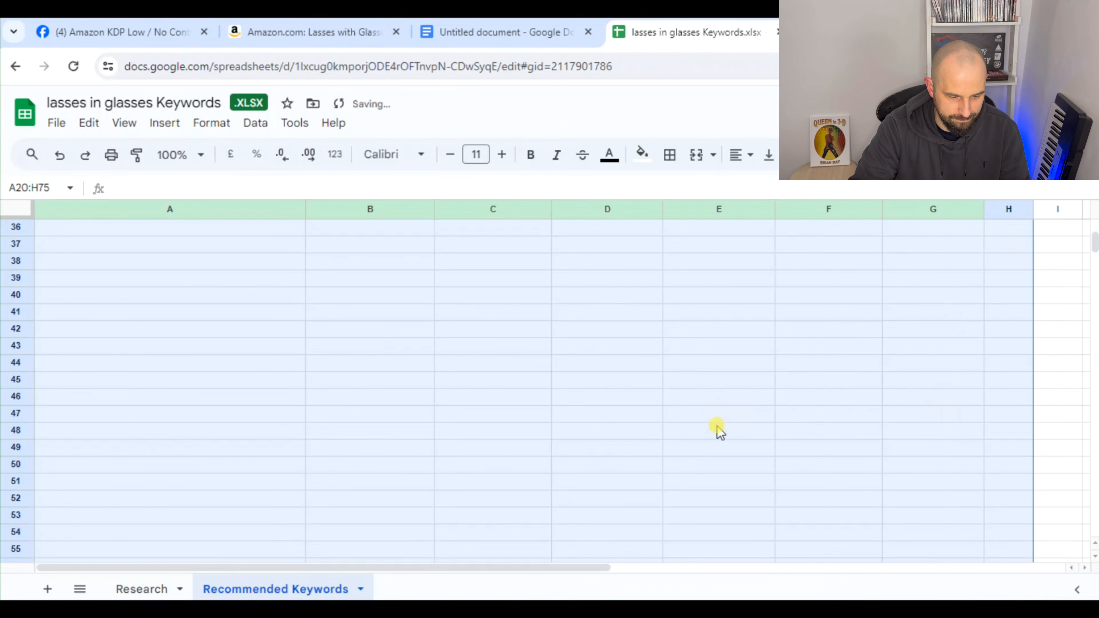
Sort the recommended keywords table by the Keyword column from A to Z
left_click(1045, 322)
scroll(1025, 347, "up", 2)
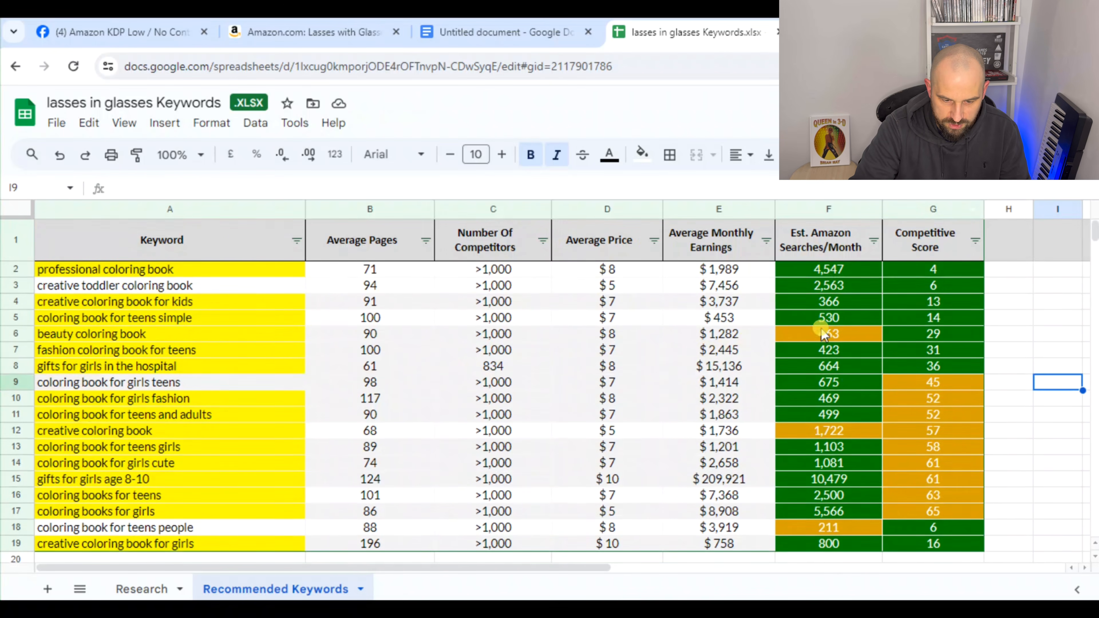
left_click(298, 250)
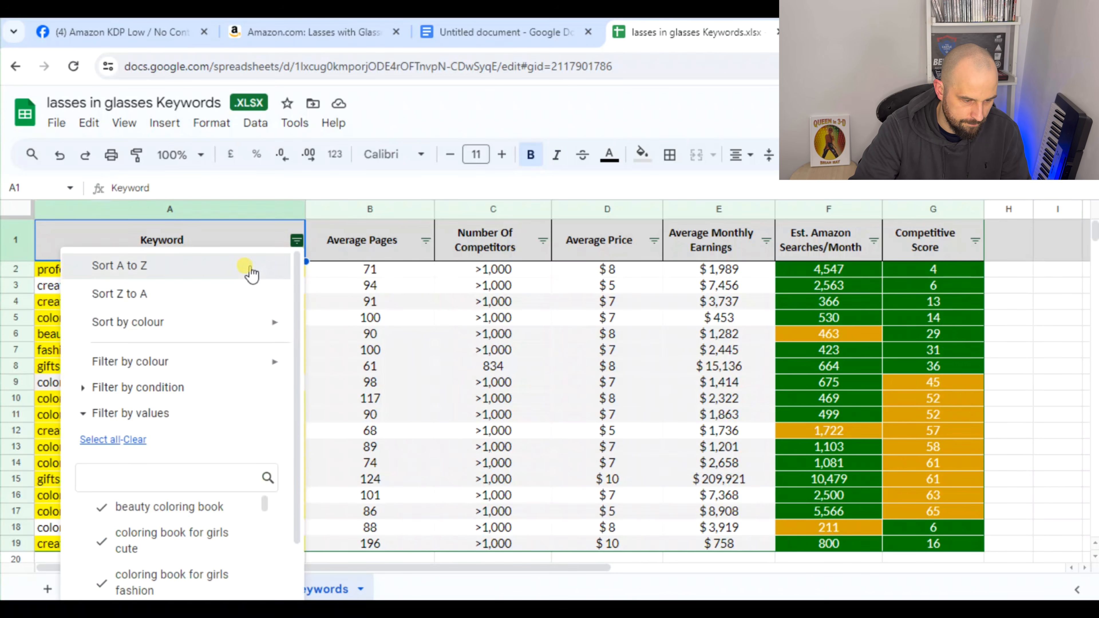
left_click(251, 271)
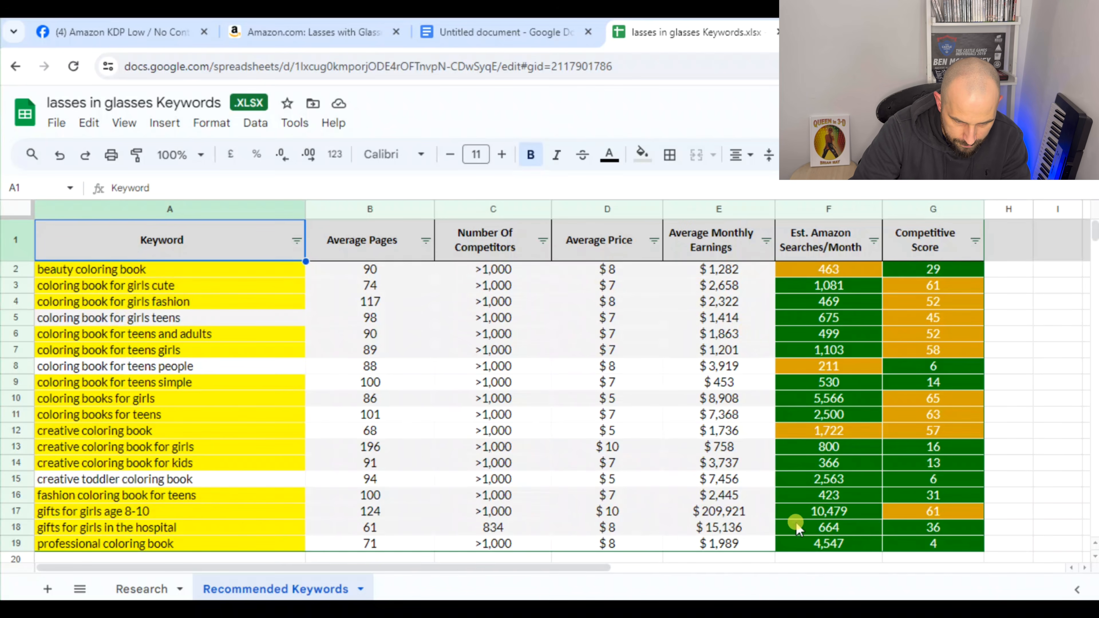
Insert a blank row above "gifts for girls age 8-10" and another above "gifts for girls in the hospital"
left_click(157, 514)
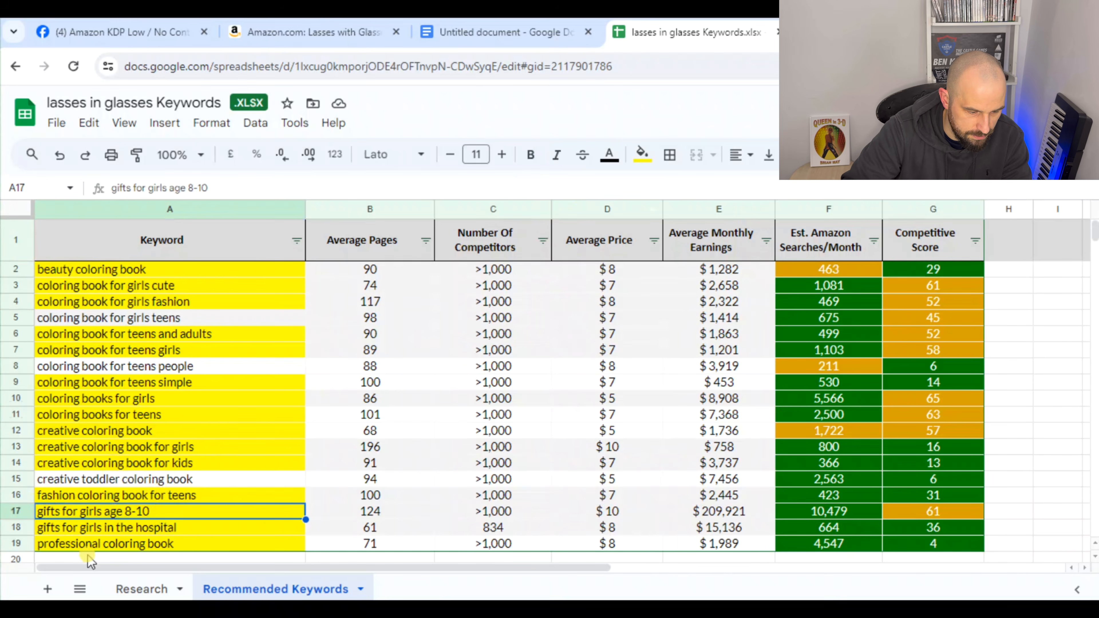
left_click(17, 513)
right_click(16, 505)
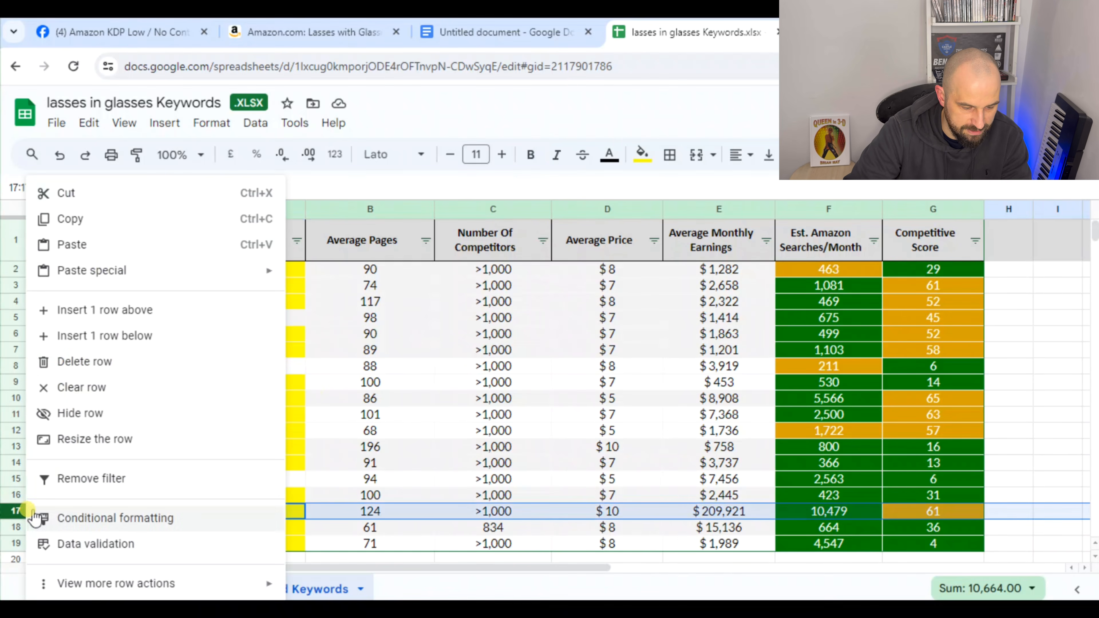
left_click(106, 321)
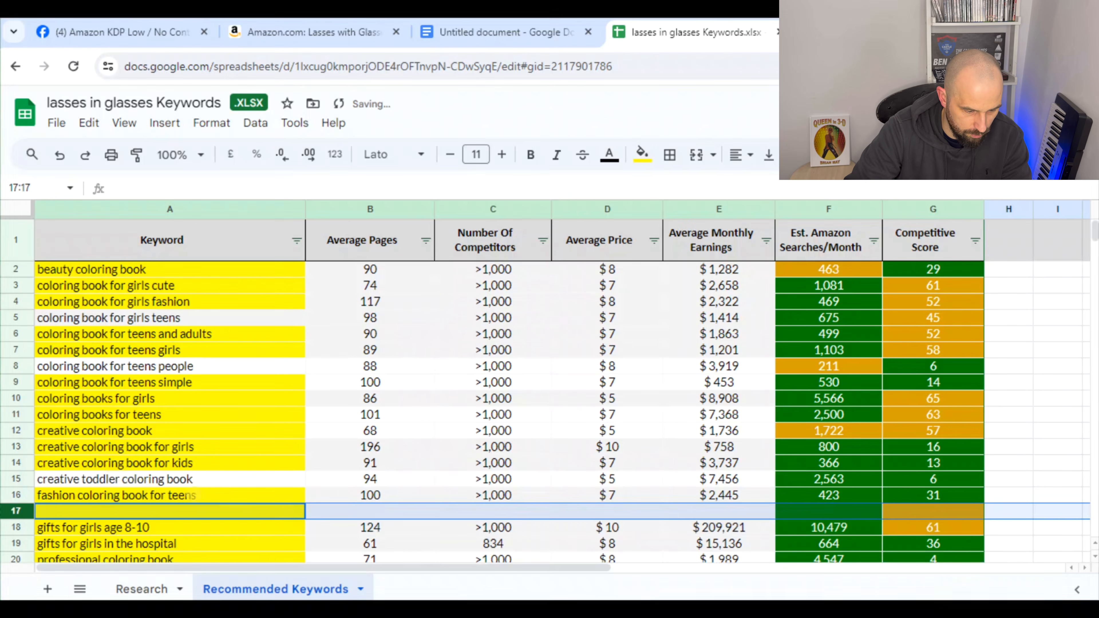
left_click(14, 537)
right_click(14, 539)
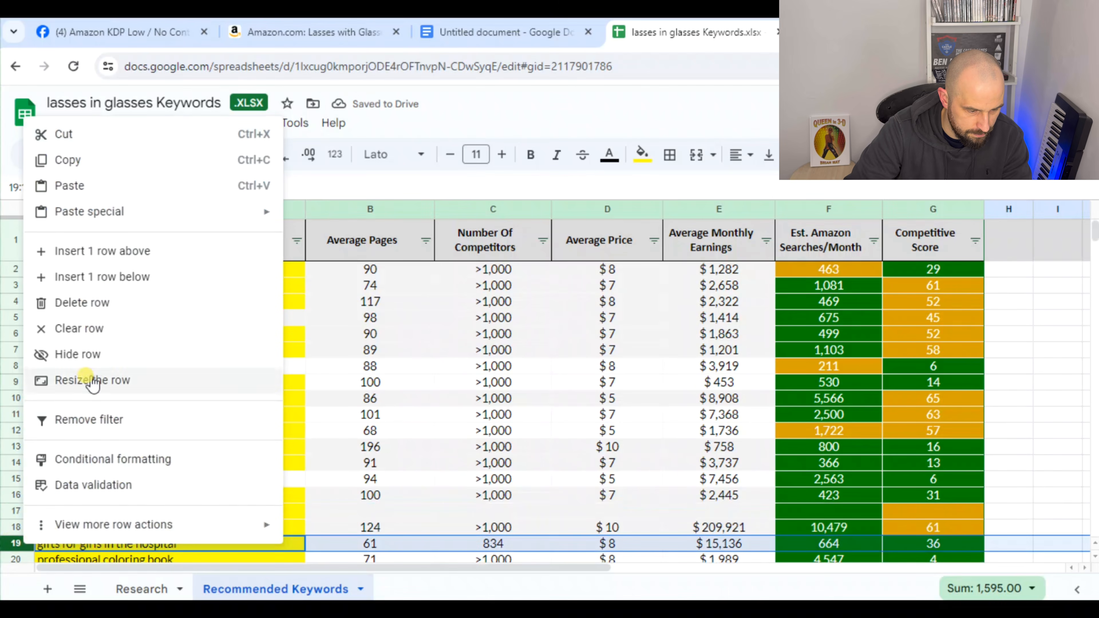
left_click(110, 253)
Reset the fill colour of the blank rows 17 and 19
scroll(180, 381, "down", 3)
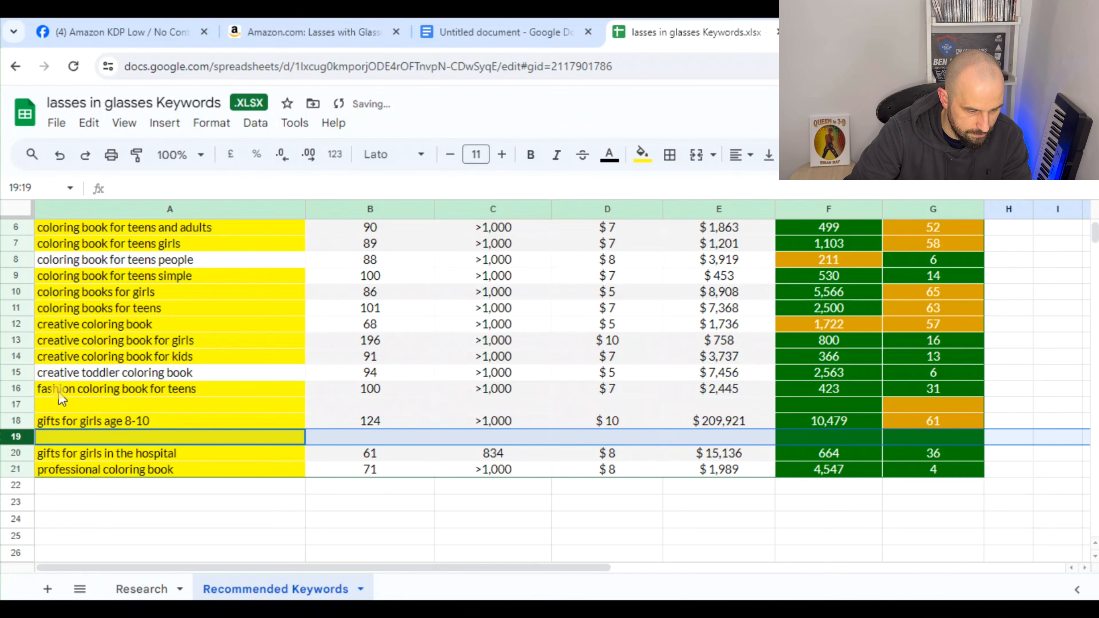
left_click(15, 404)
left_click(642, 154)
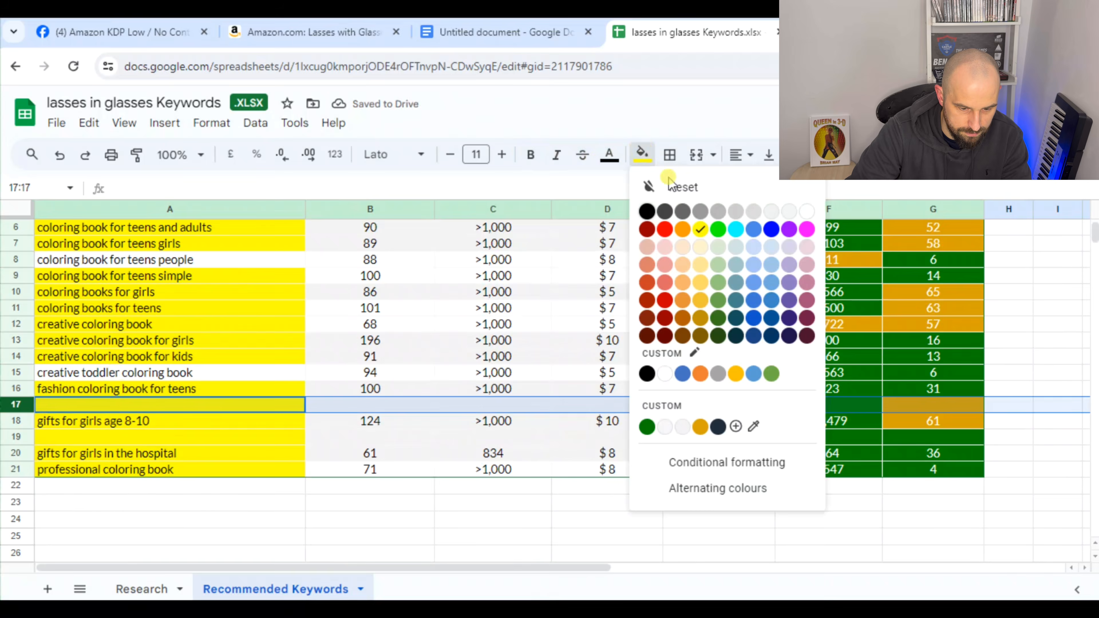
left_click(669, 185)
left_click(26, 437)
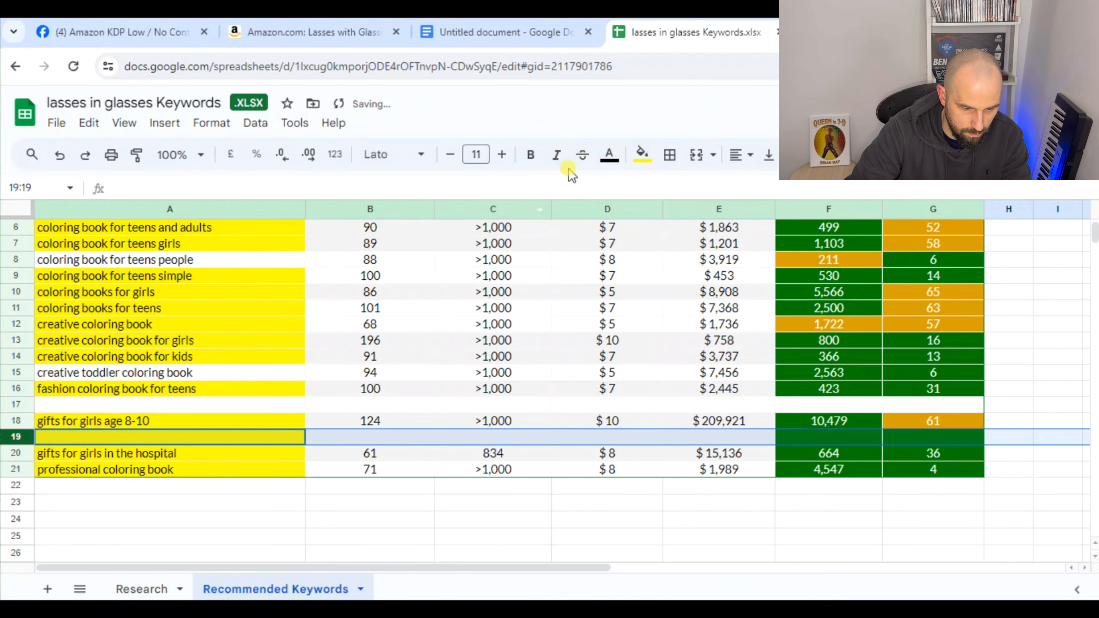
left_click(642, 154)
left_click(669, 186)
left_click(521, 470)
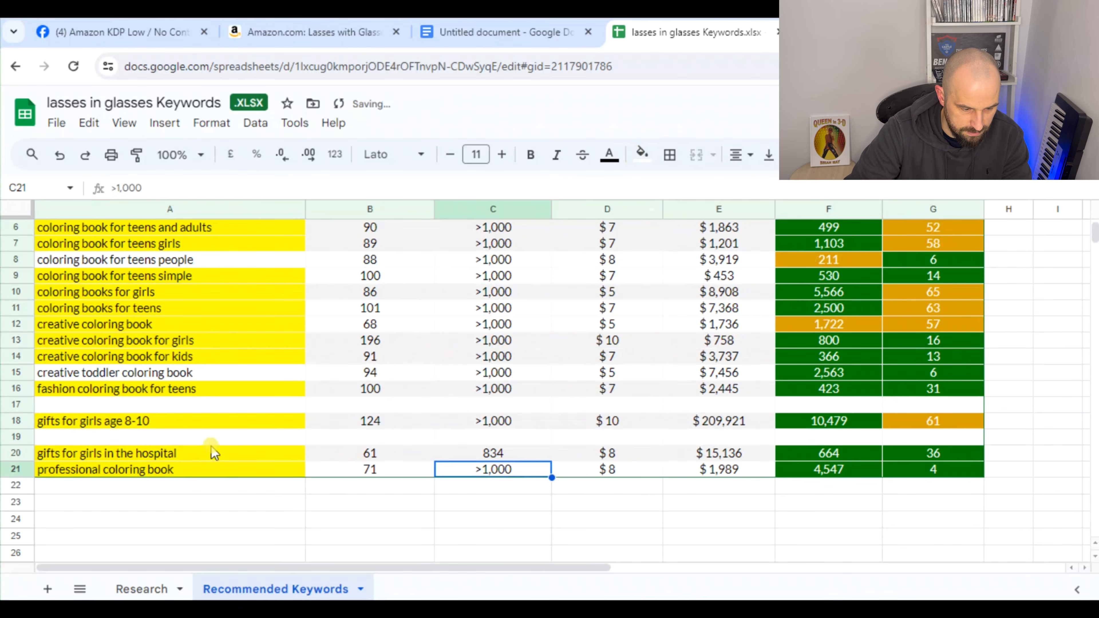
left_click(16, 421)
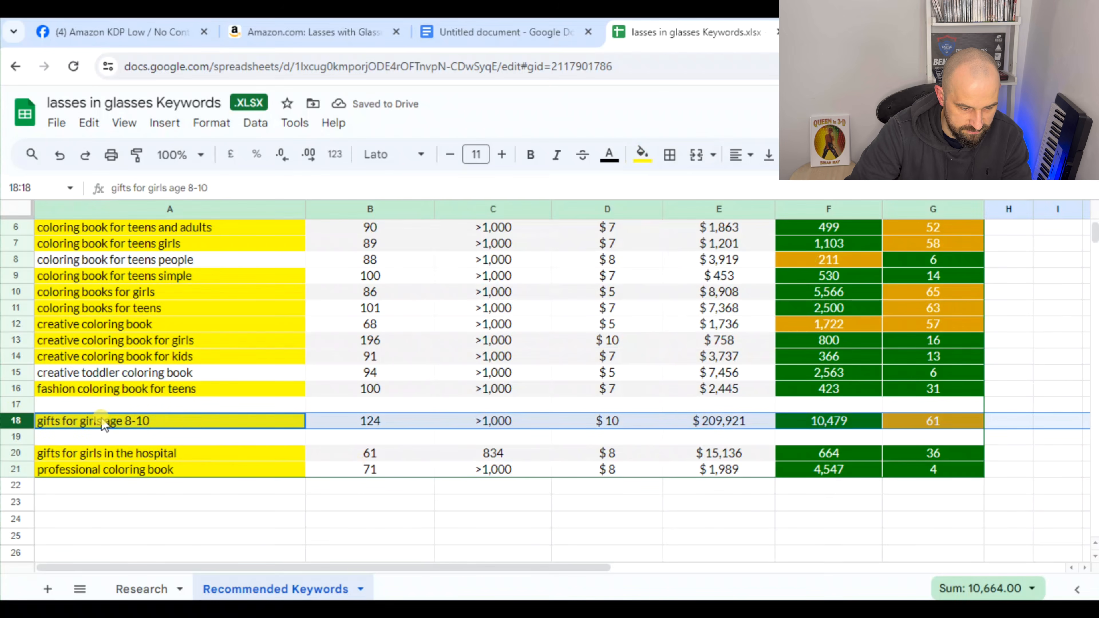
left_click(840, 507)
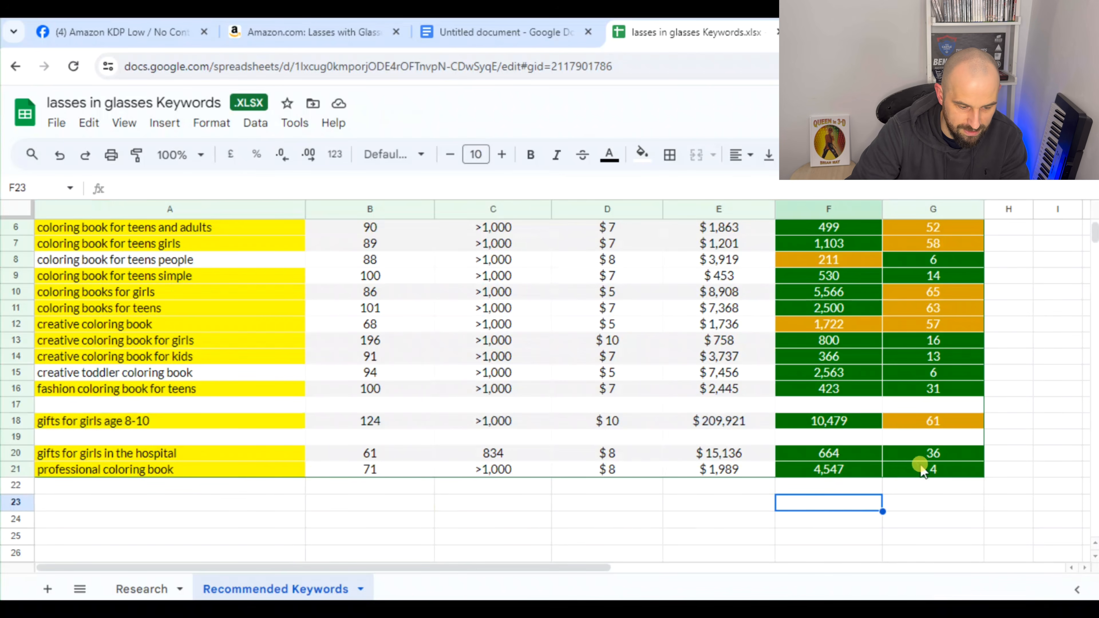
Insert a blank row above "professional coloring book" and reset its fill colour
left_click(15, 469)
right_click(16, 469)
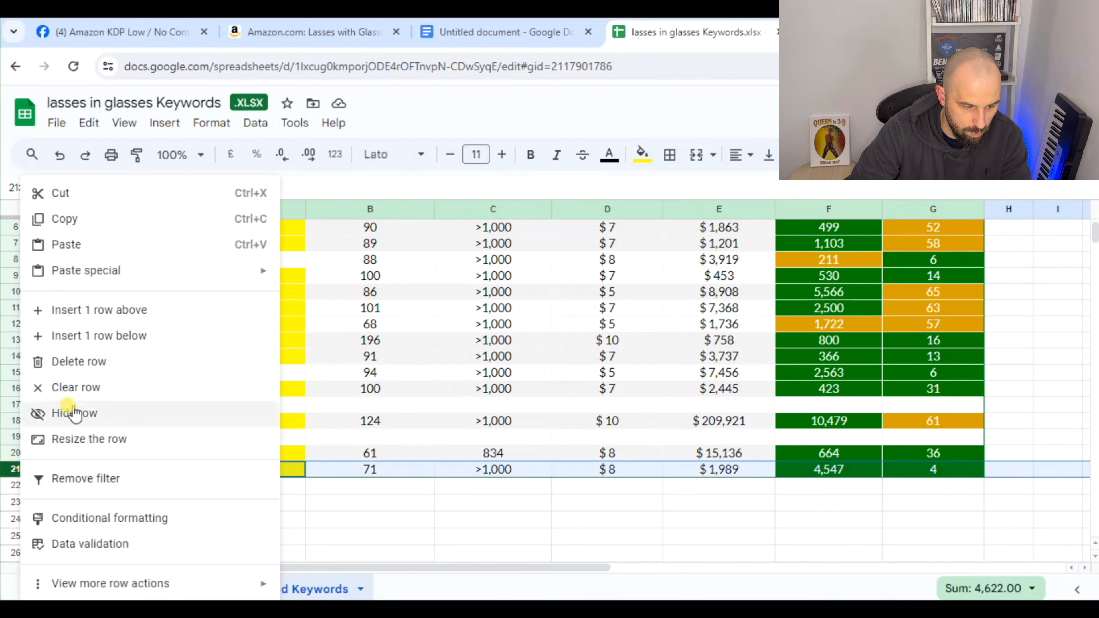
left_click(91, 318)
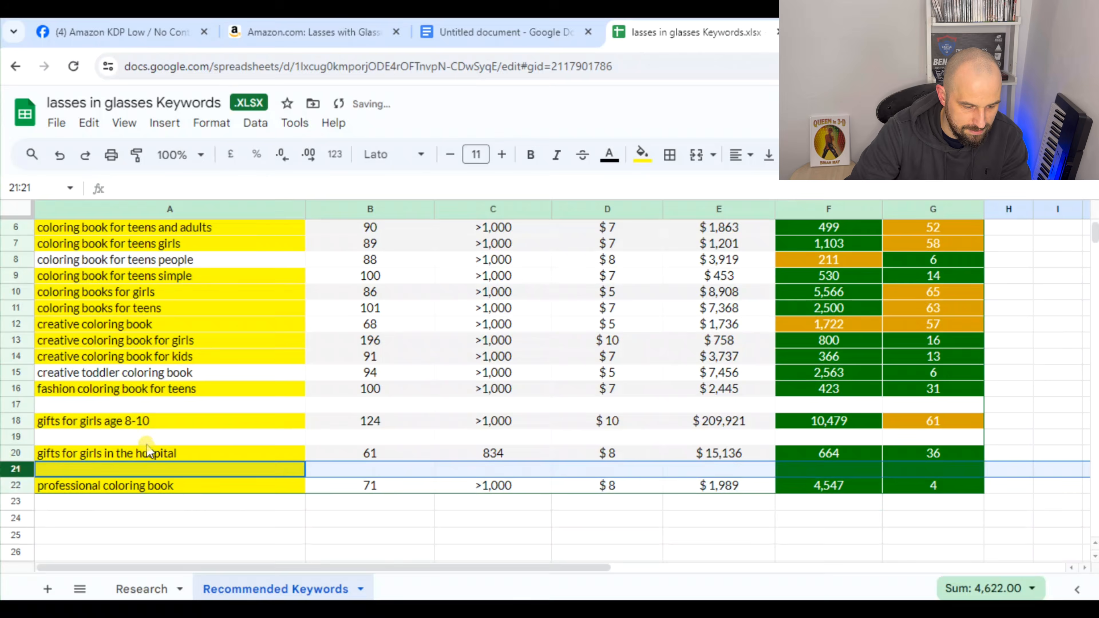
left_click(166, 535)
left_click(16, 462)
right_click(15, 462)
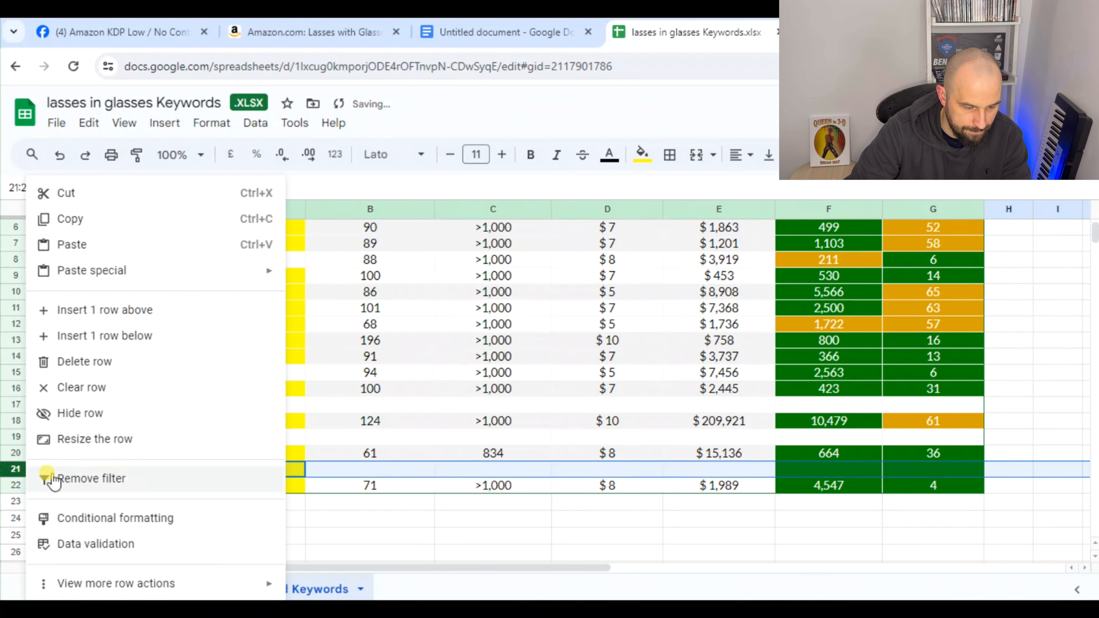
left_click(642, 156)
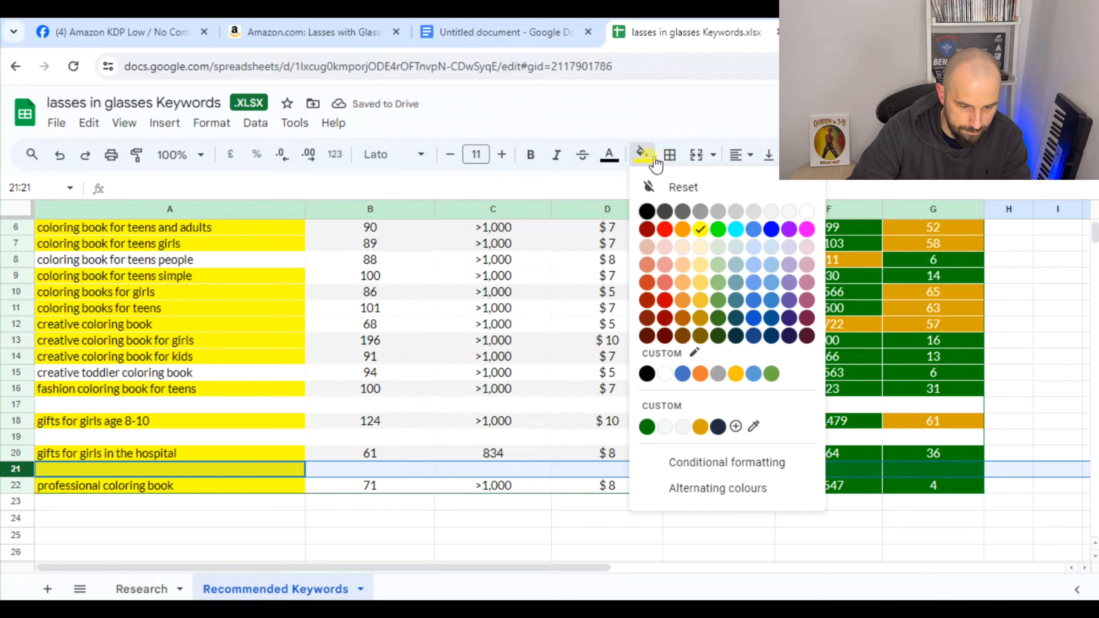
left_click(692, 186)
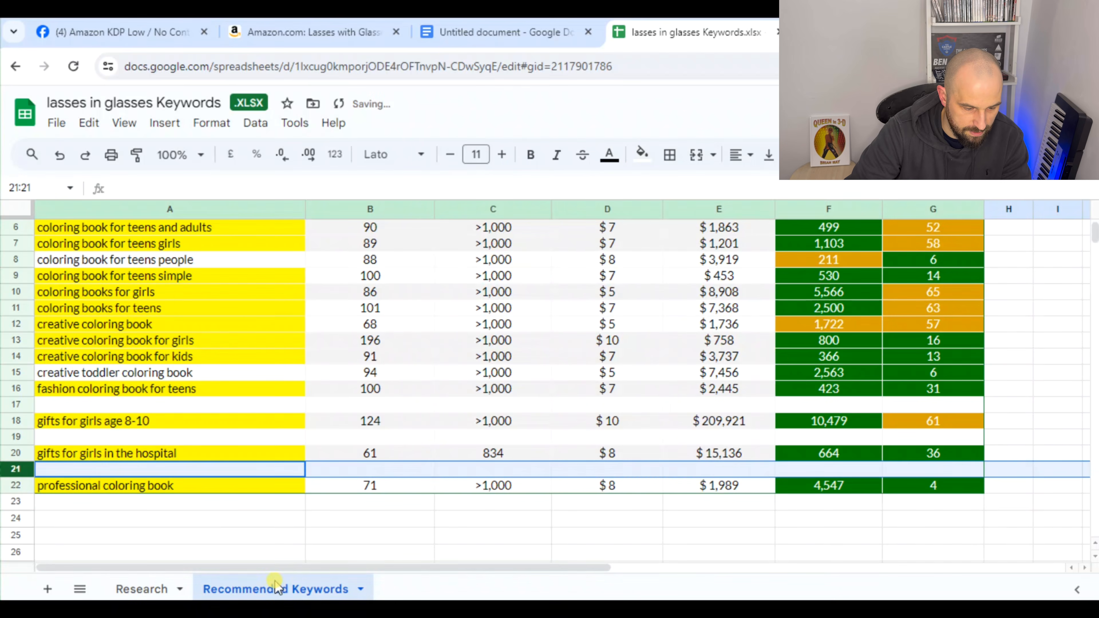
left_click(266, 552)
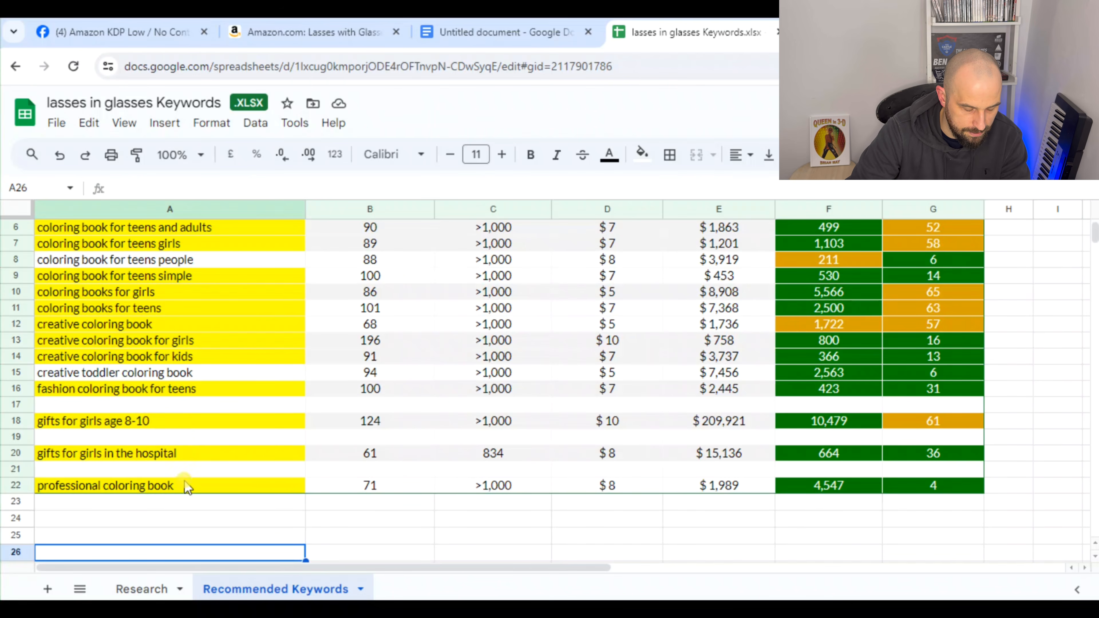
Enter "gifts for girls age 8-10" in A19 and format it bold and italic
left_click(128, 438)
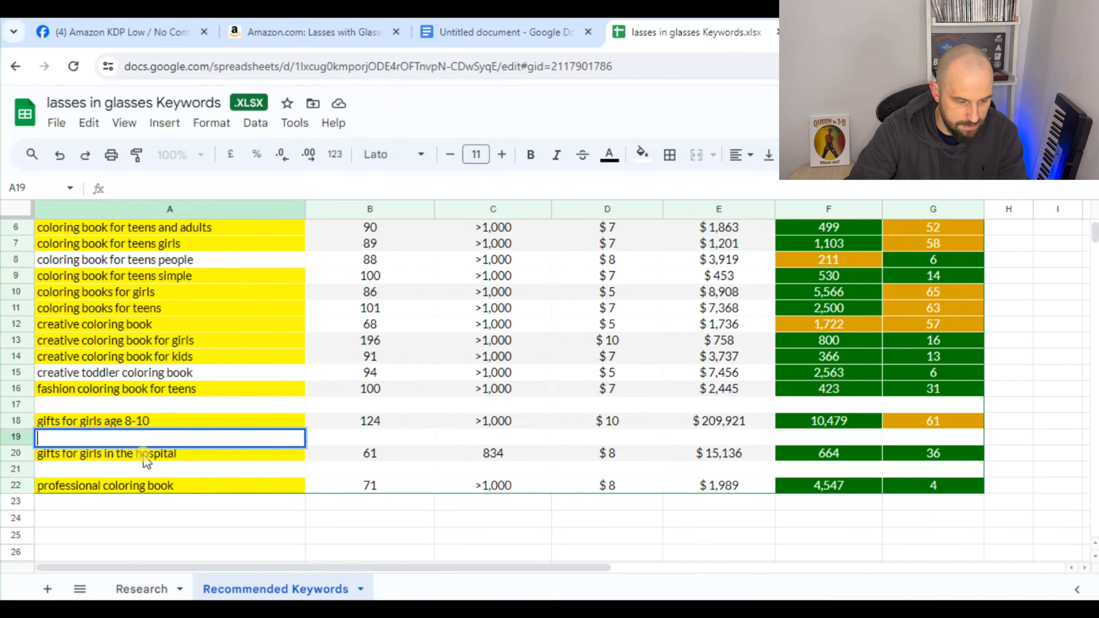
type("gift")
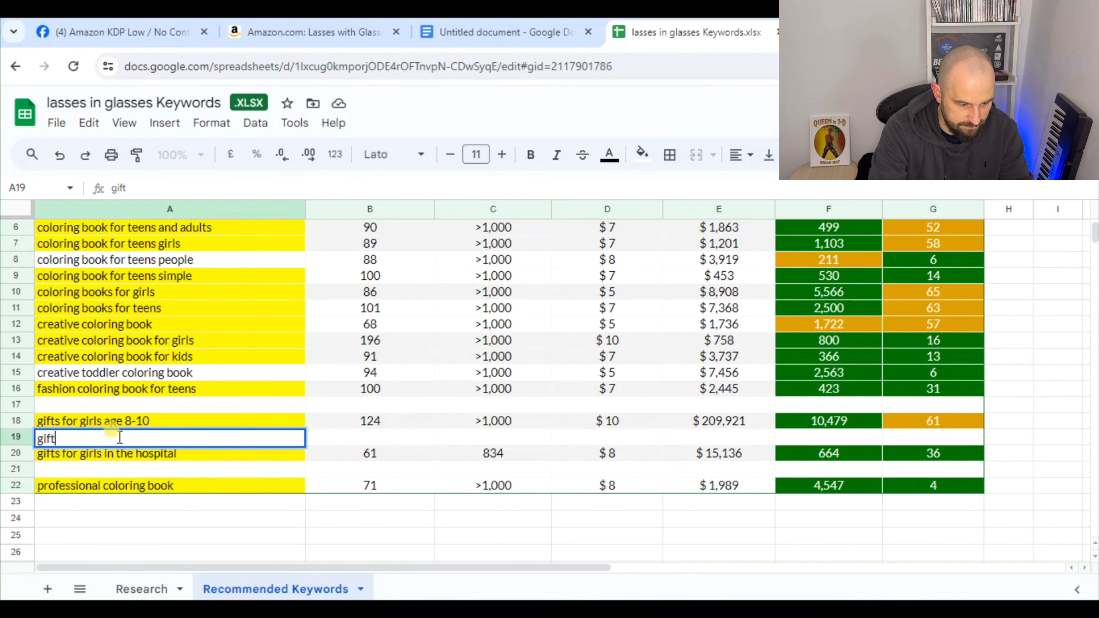
type("s for girls age")
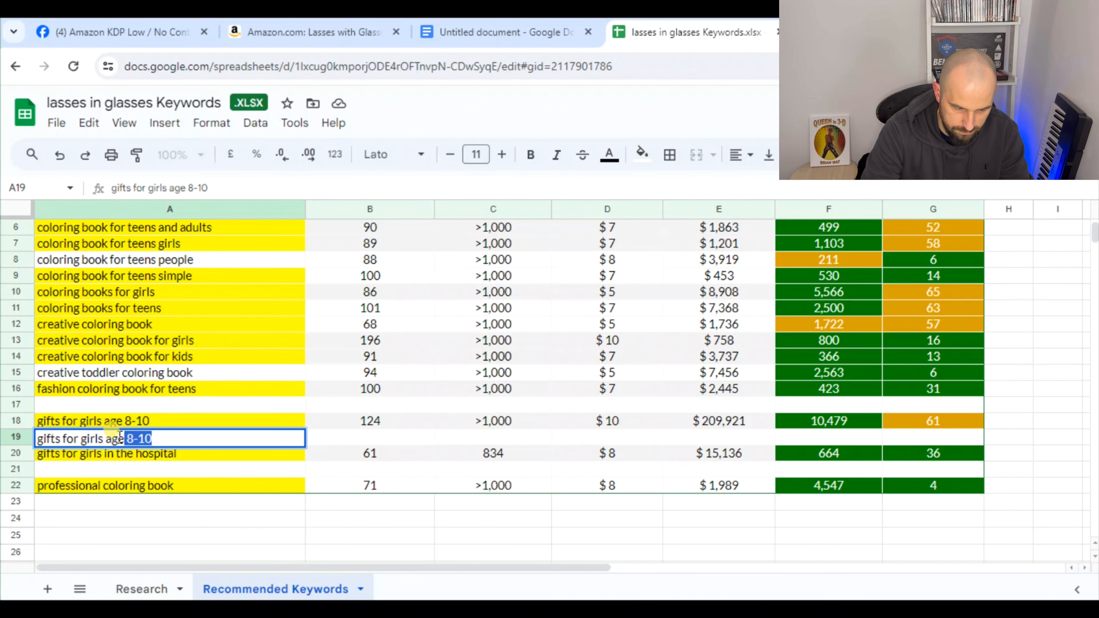
left_click(120, 437)
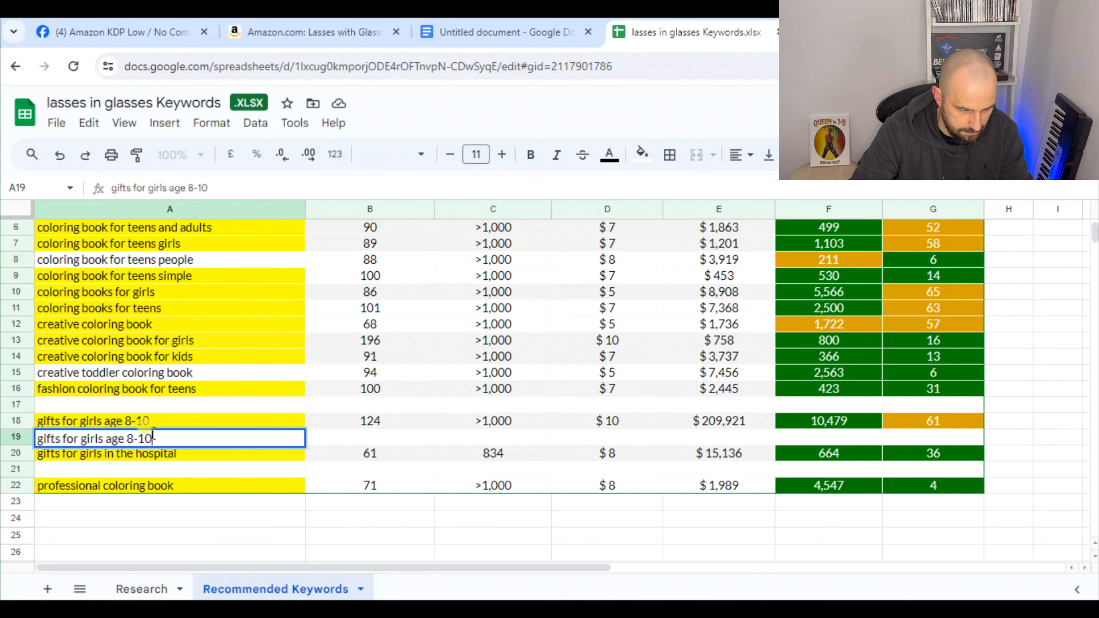
left_click(215, 518)
left_click(195, 438)
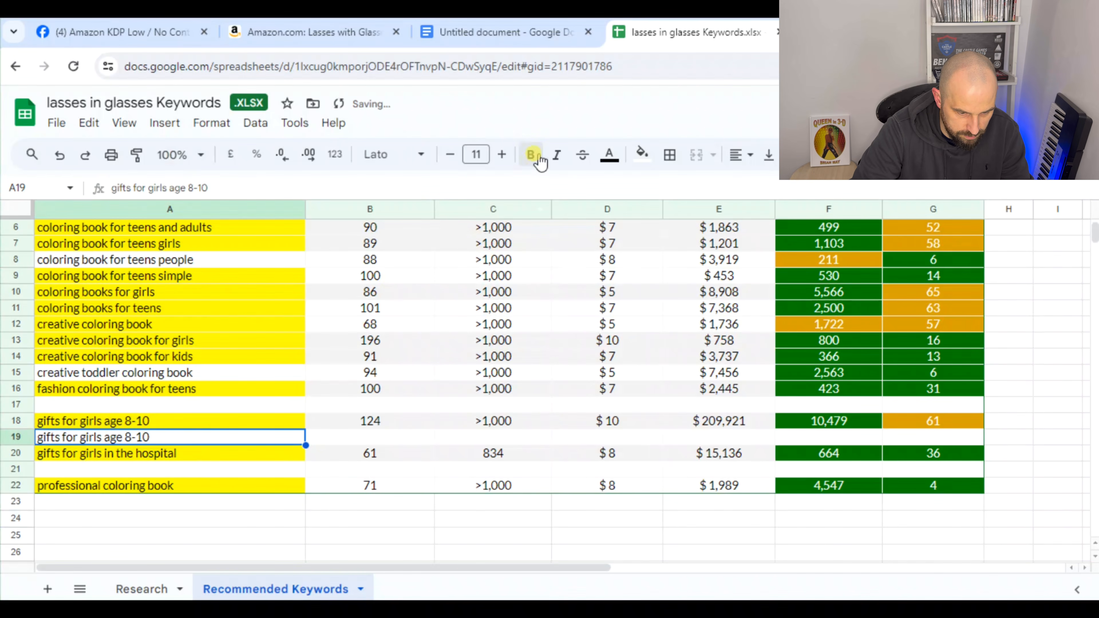
left_click(530, 154)
left_click(556, 154)
left_click(169, 519)
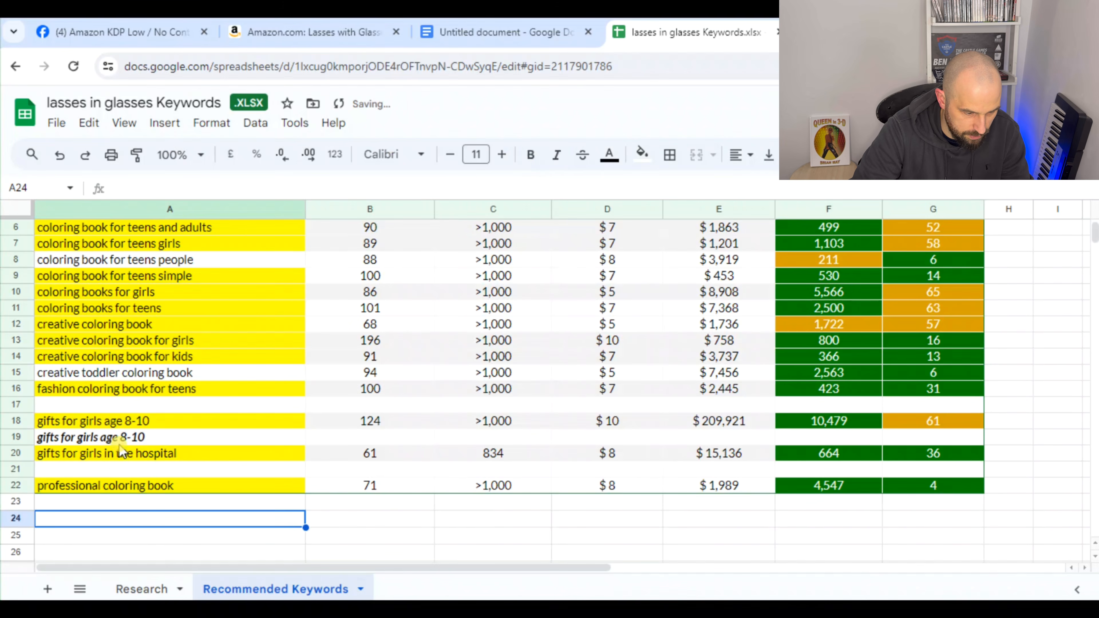
Enter "gifts for girls in the hospital" in A21 and format it bold and italic
double_click(117, 468)
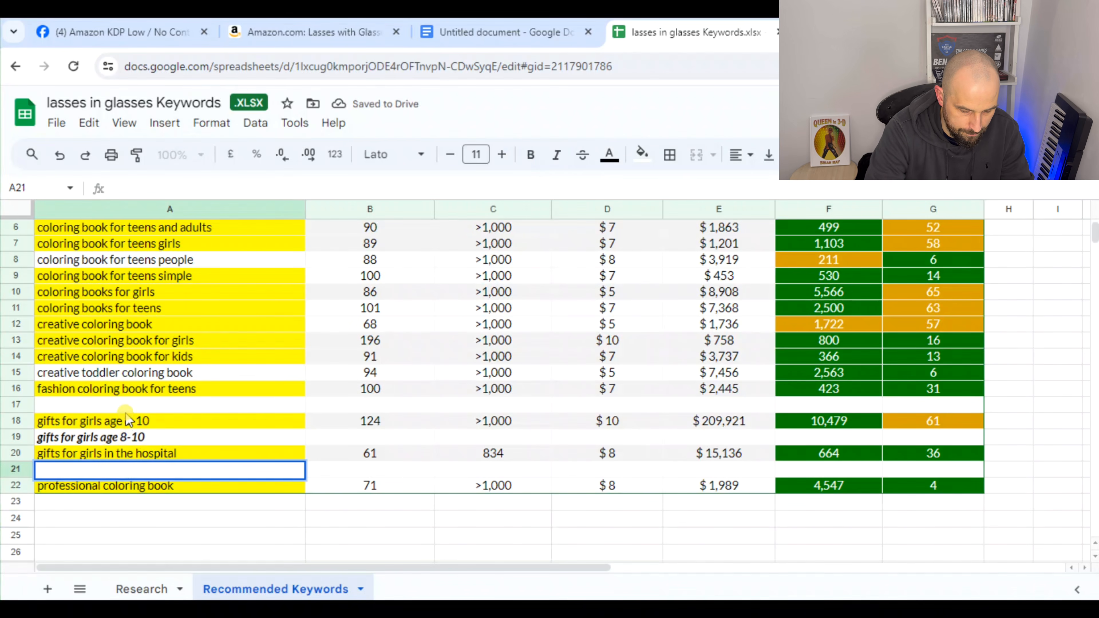
type("gifts for girls")
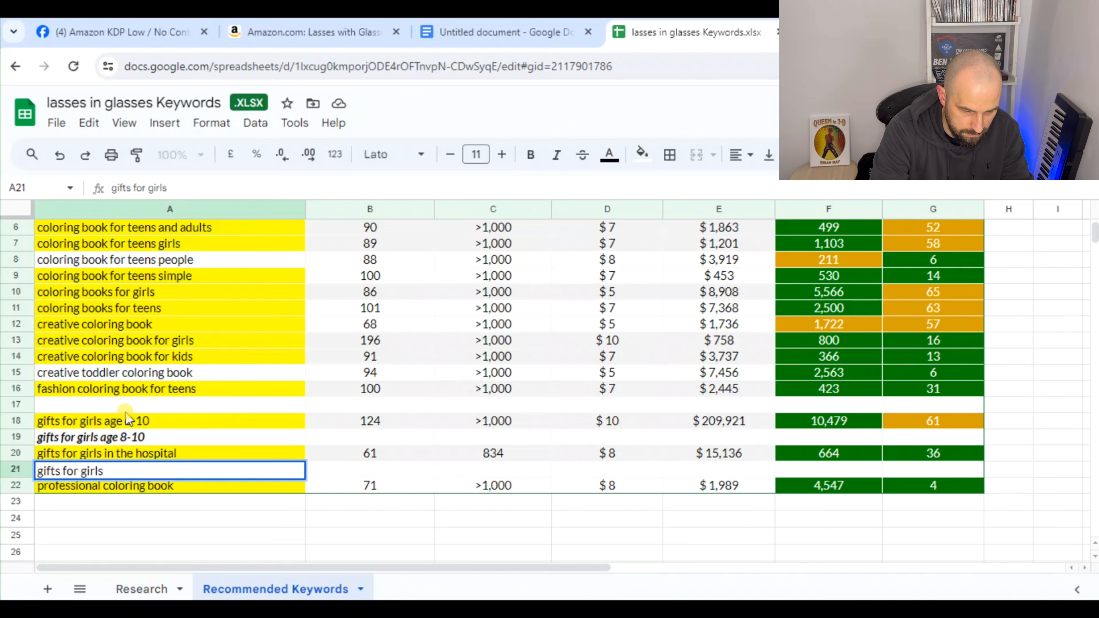
type(" in the hospital")
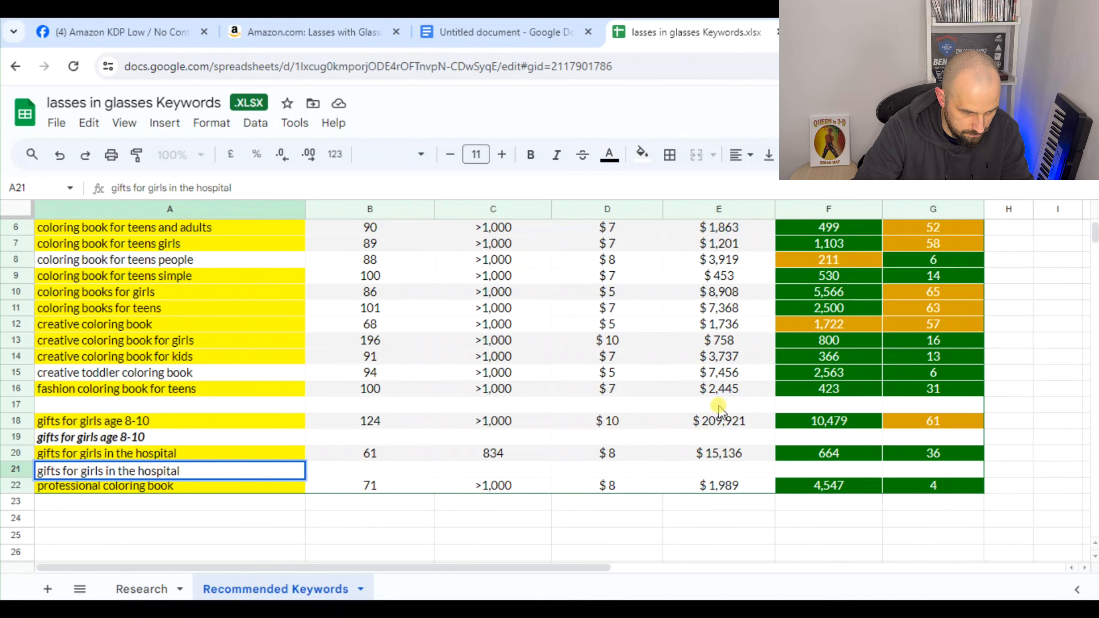
left_click(205, 538)
left_click(208, 471)
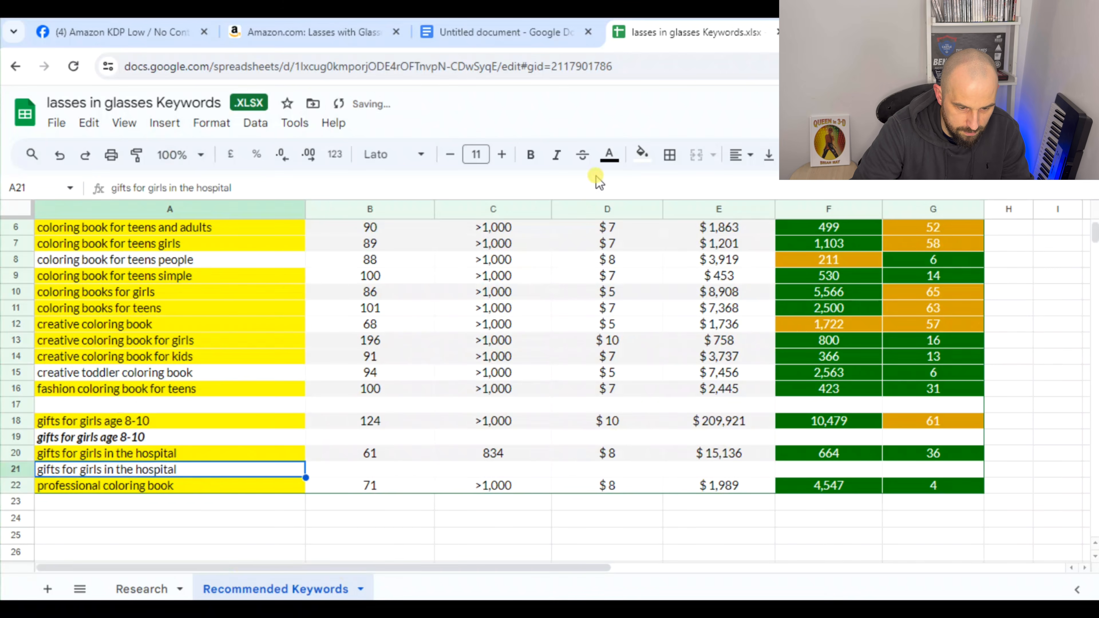
left_click(557, 156)
left_click(530, 156)
left_click(230, 518)
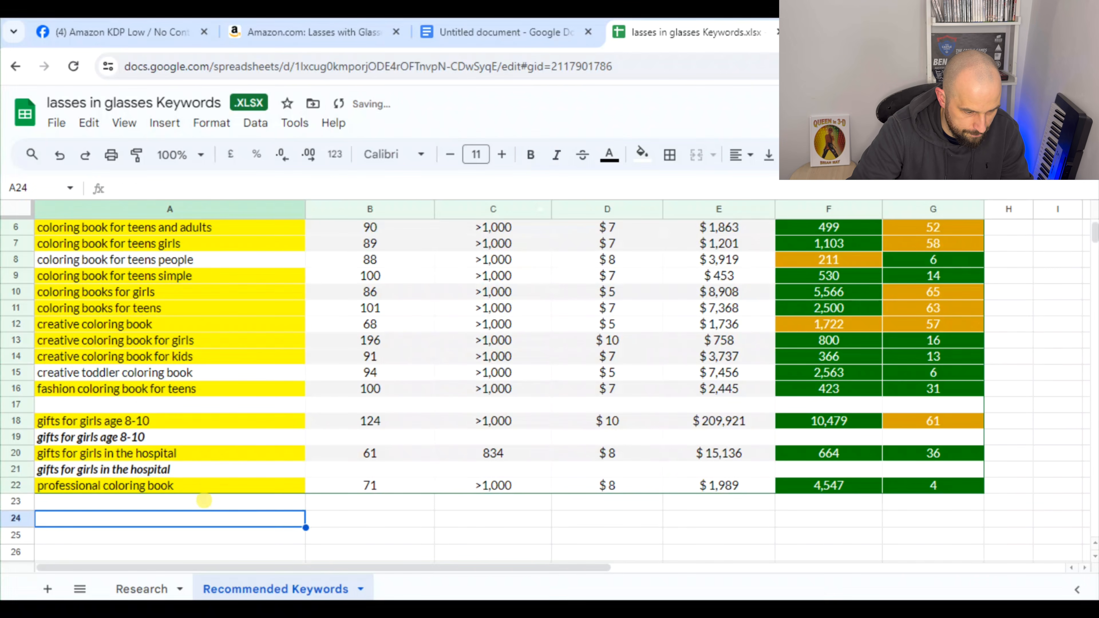
Enter "professional coloring book" in A23 and format it bold and italic
double_click(212, 506)
type("professiona")
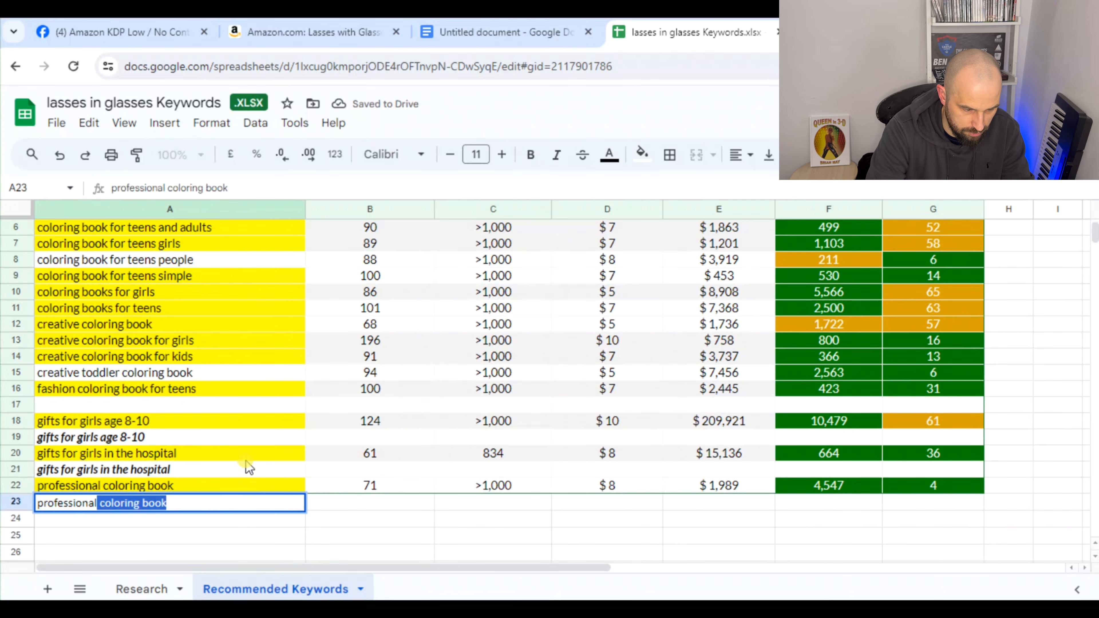
type("l")
key("Return")
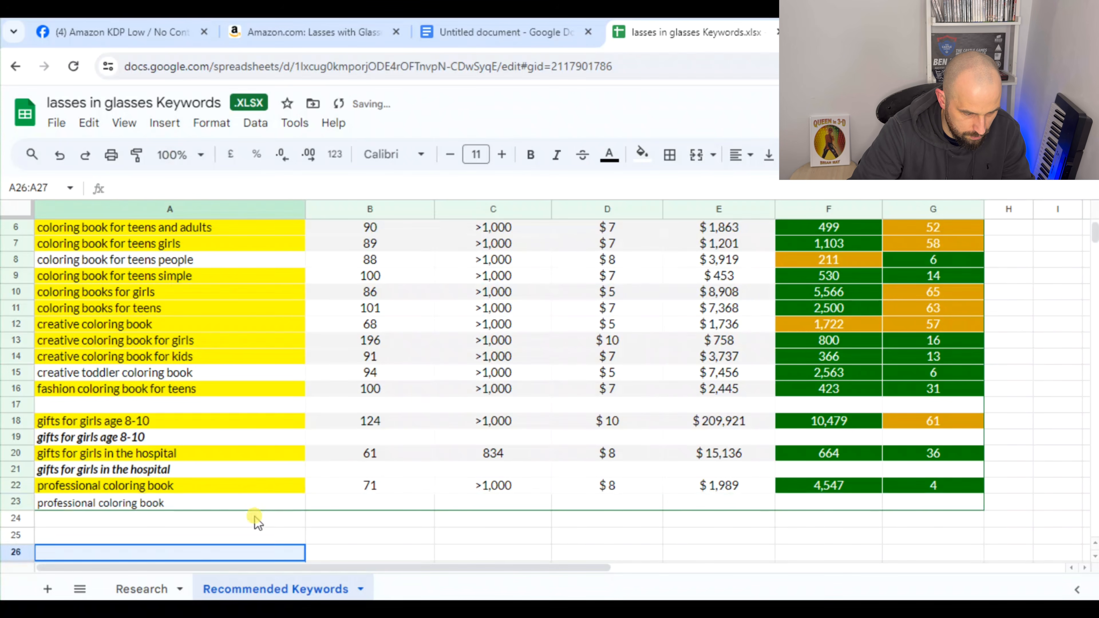
left_click(255, 504)
left_click(557, 155)
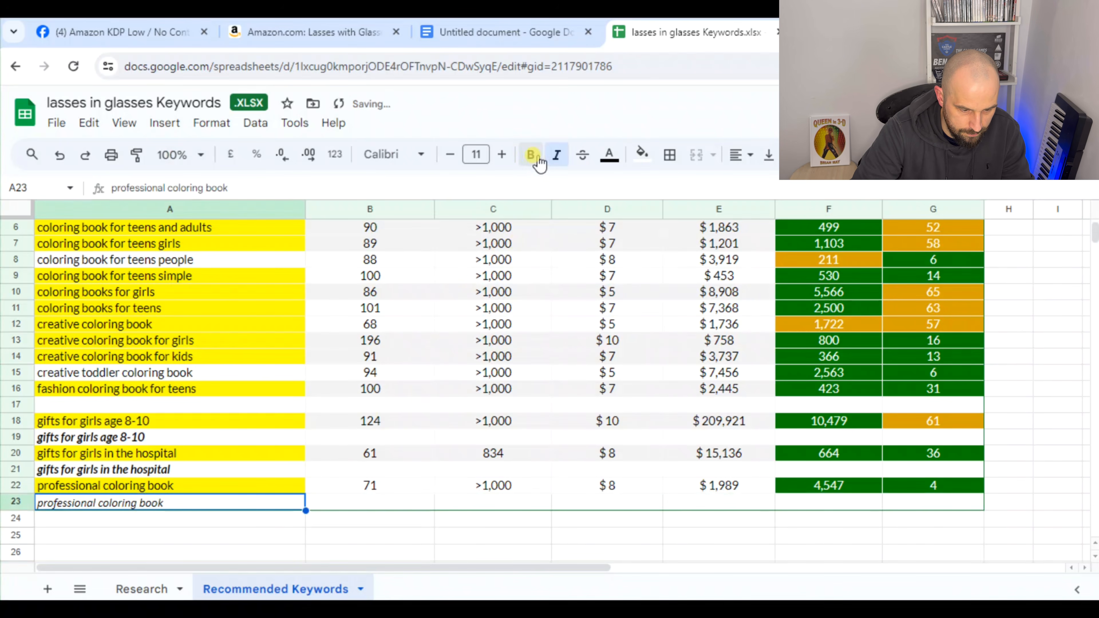
left_click(530, 155)
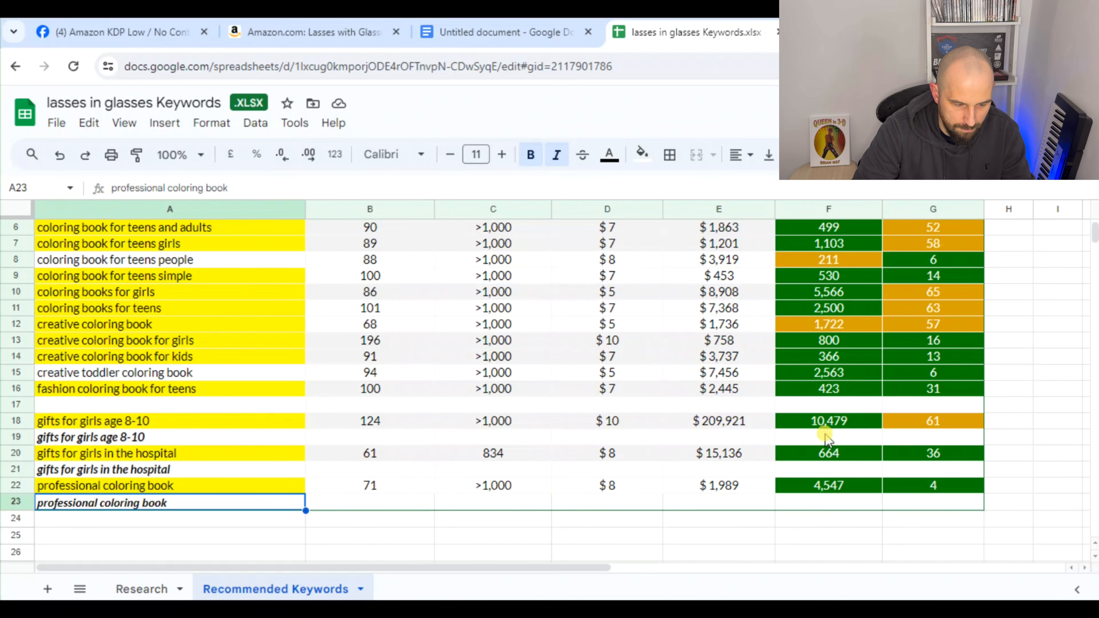
left_click(194, 535)
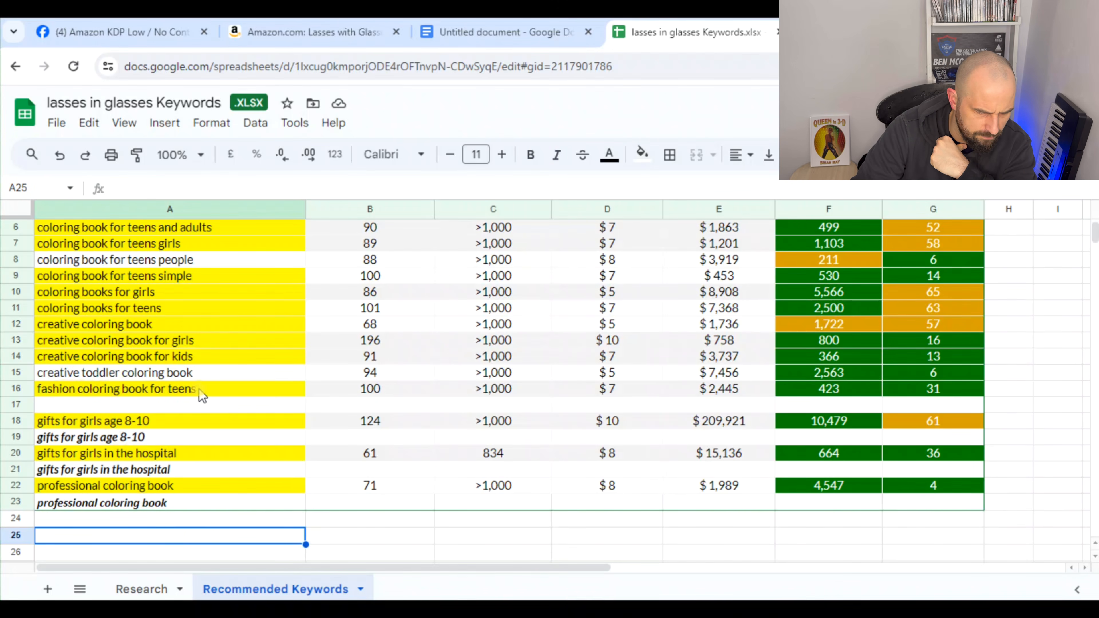
Insert a blank row above "coloring book for teens people" and another above "coloring book for girls teens"
scroll(686, 425, "up", 1)
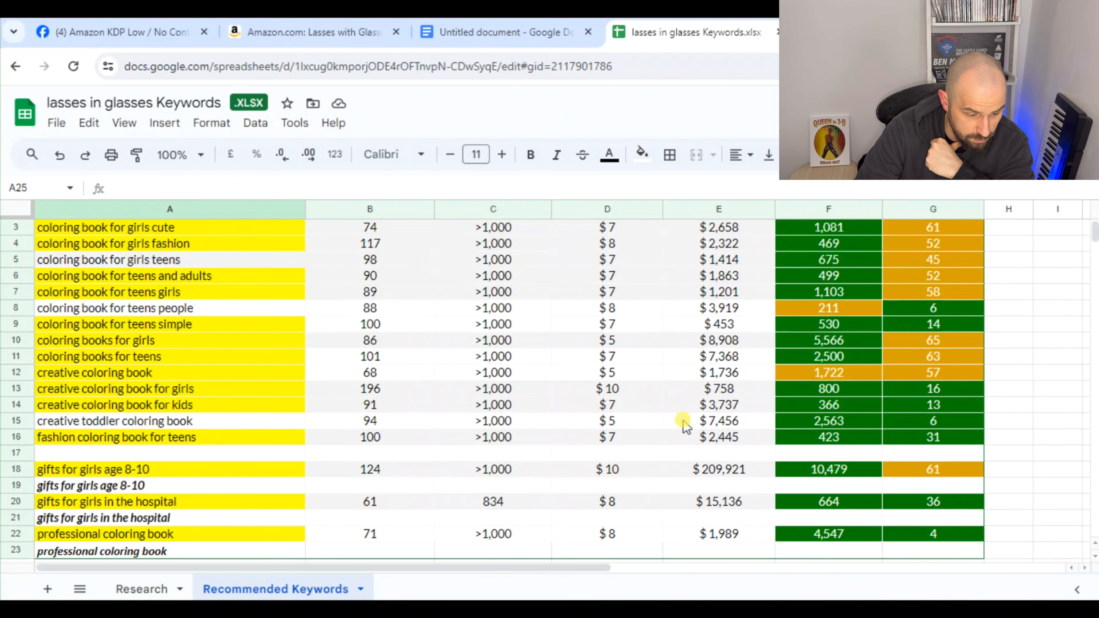
scroll(669, 433, "up", 1)
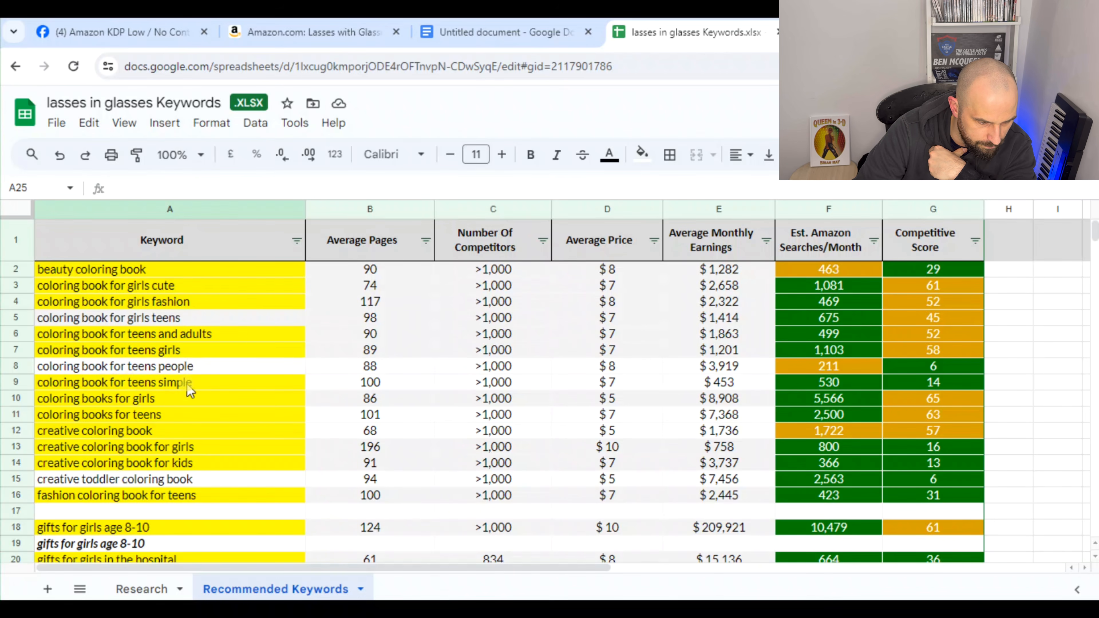
left_click(15, 365)
right_click(16, 366)
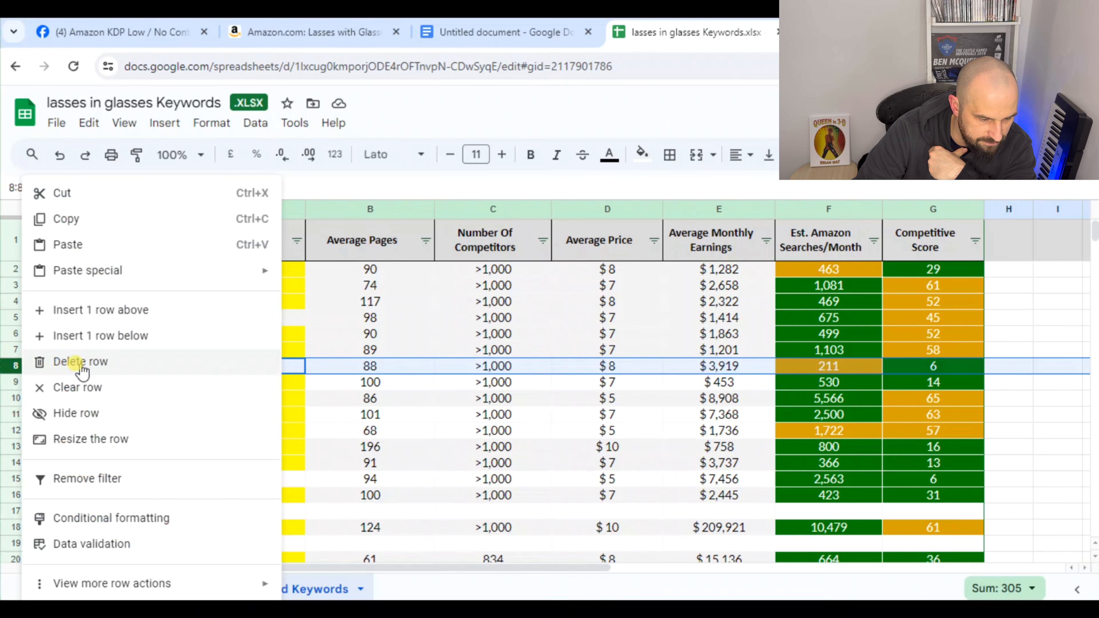
left_click(98, 316)
left_click(208, 414)
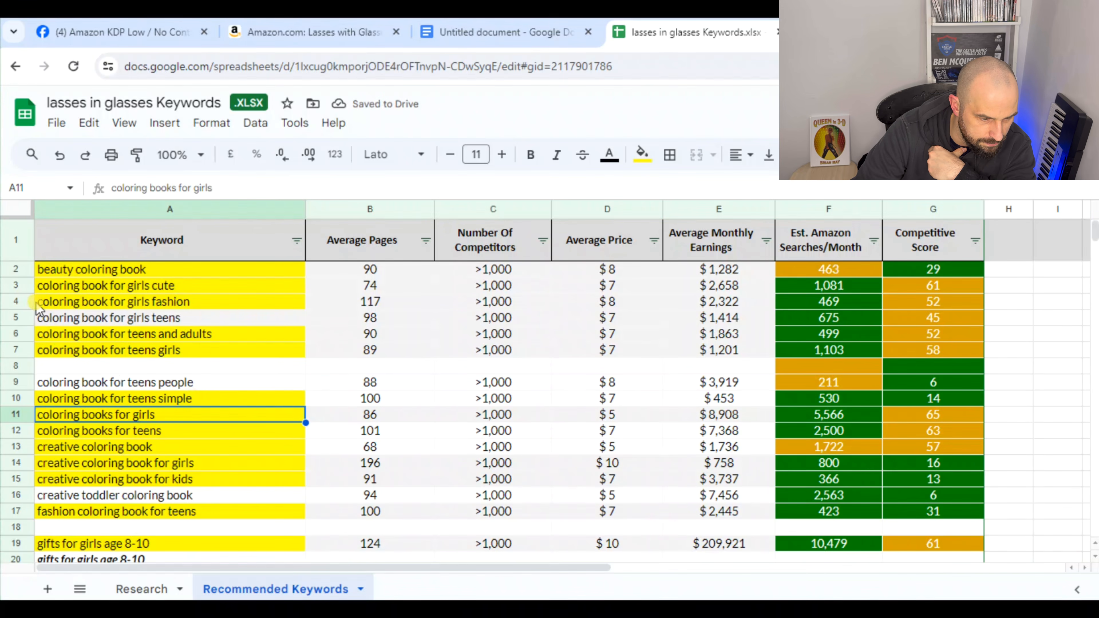
left_click(19, 319)
right_click(20, 319)
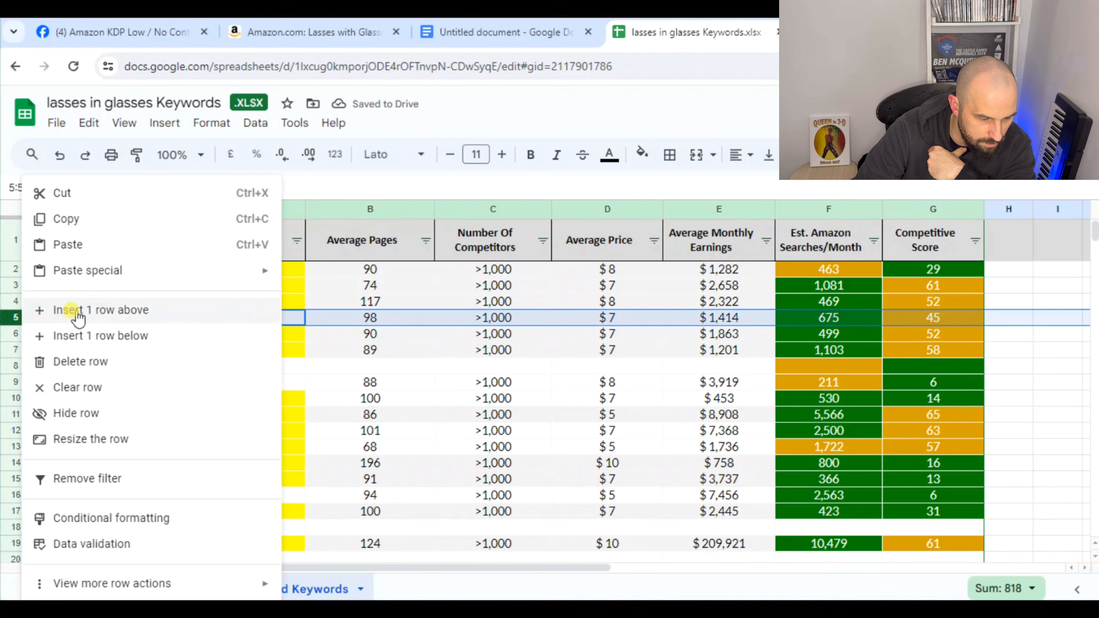
left_click(110, 311)
left_click(169, 353)
Insert a blank row above "coloring book for girls cute" and reset its fill colour
left_click(16, 284)
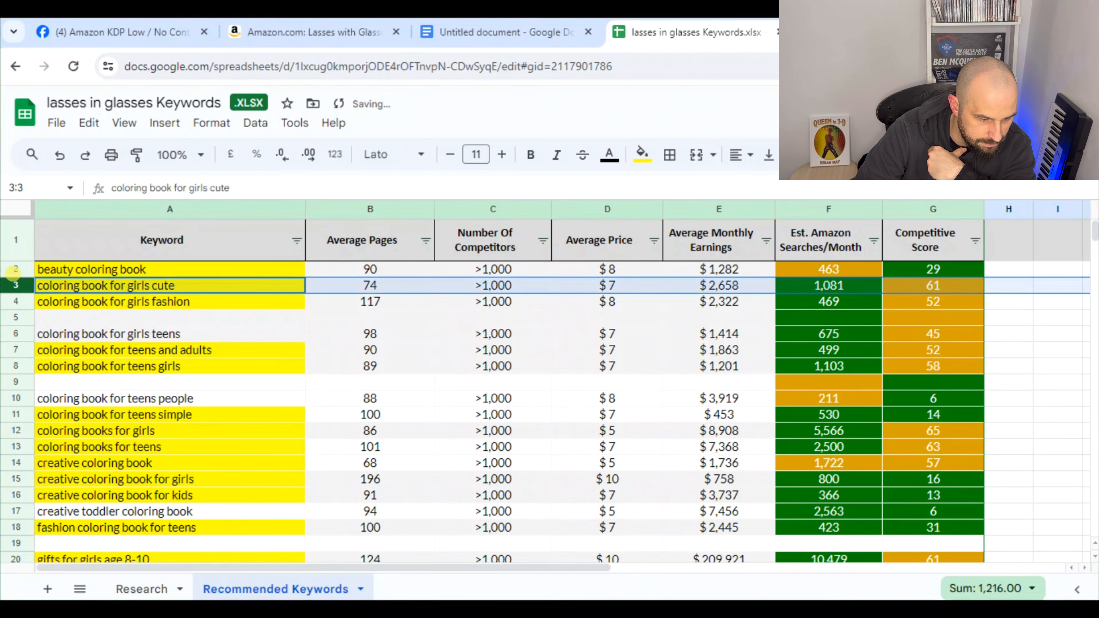
right_click(17, 284)
left_click(81, 315)
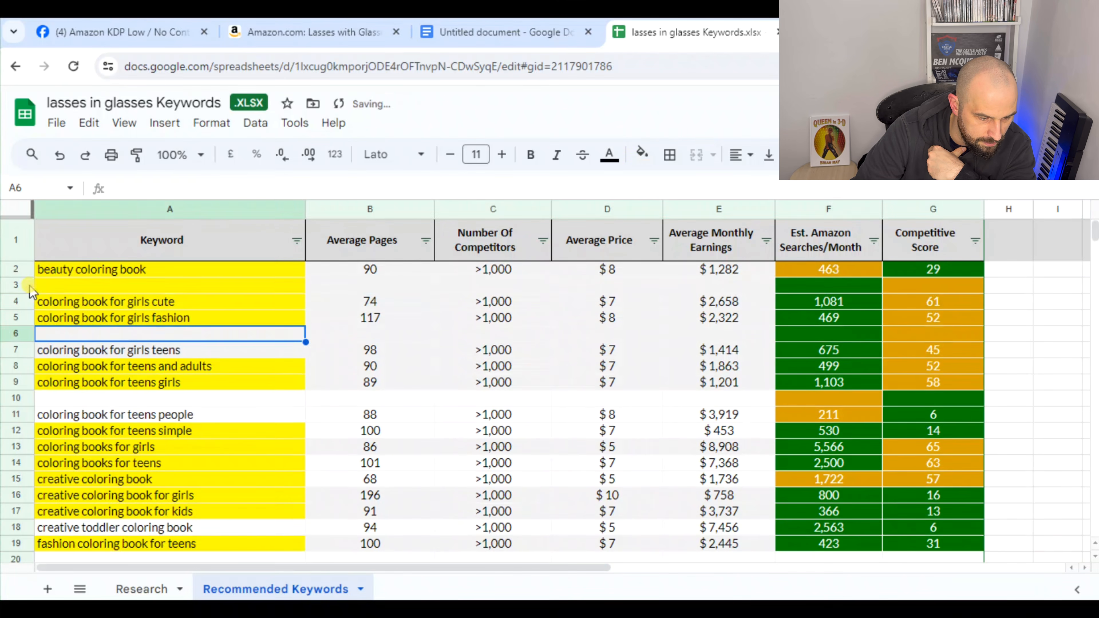
left_click(639, 155)
left_click(675, 187)
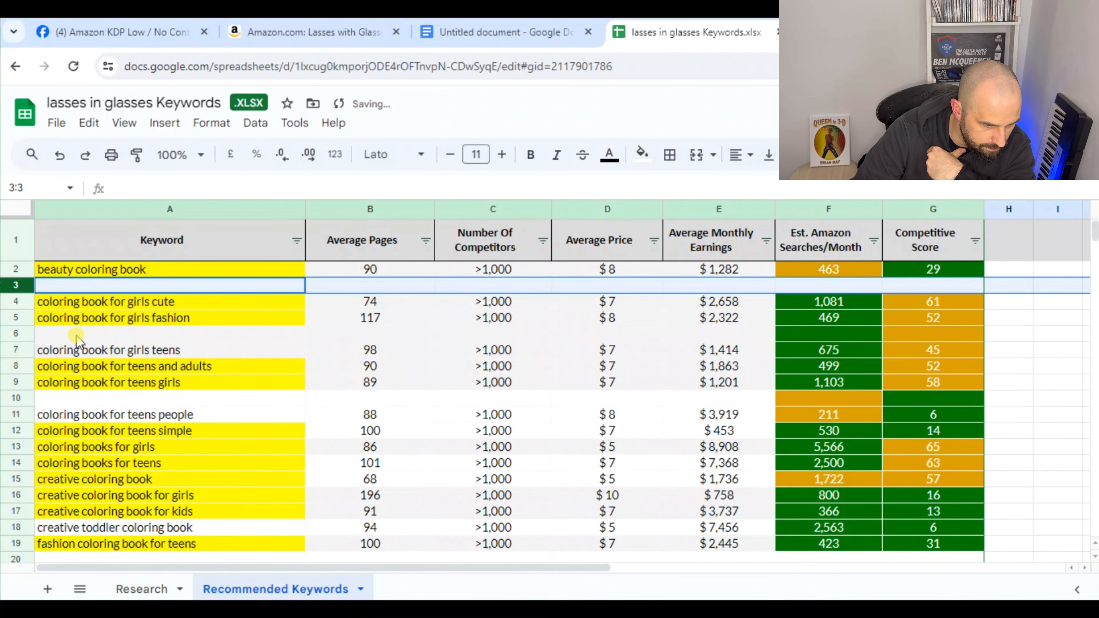
Enter the combined phrase "coloring book for girls cute fashion" in A6
left_click(68, 336)
type("co")
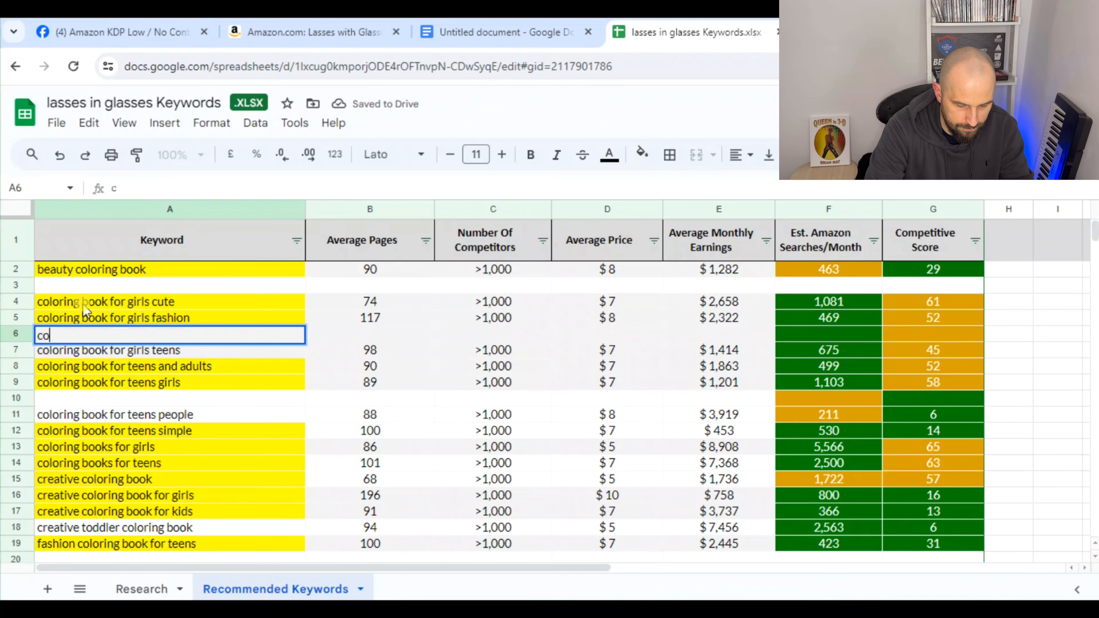
type("loring book")
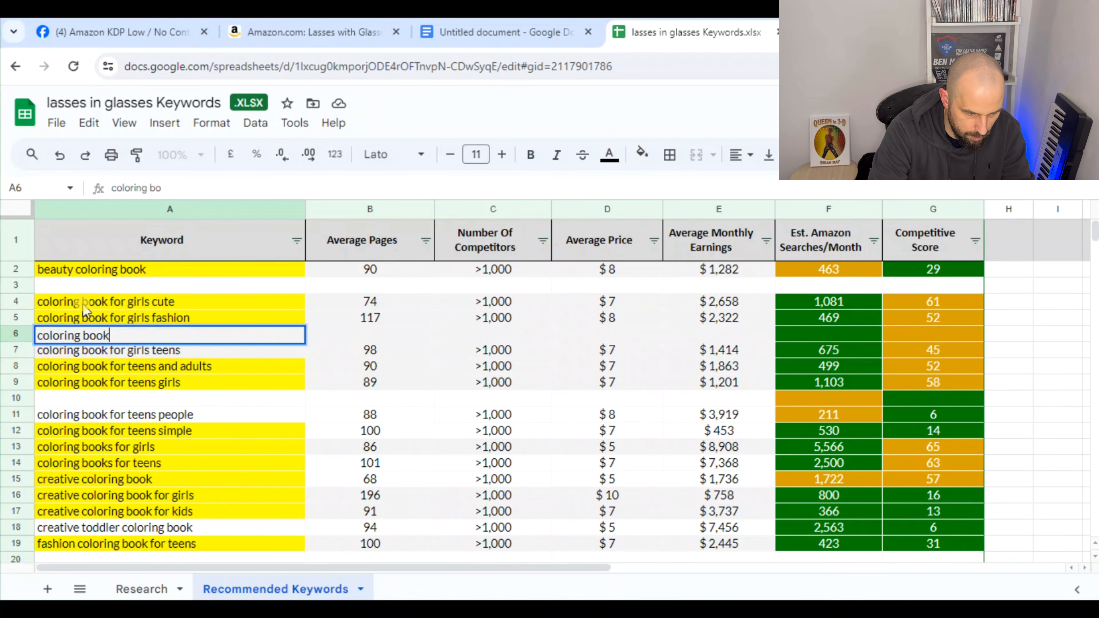
type(" for girls")
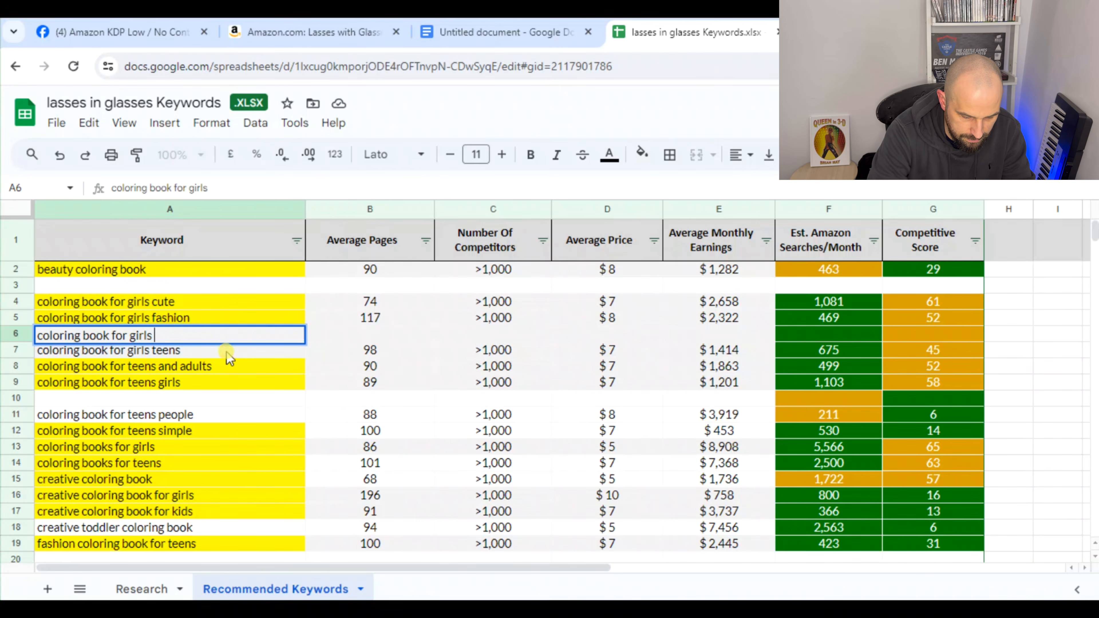
type("cure")
key("BackSpace")
key("BackSpace")
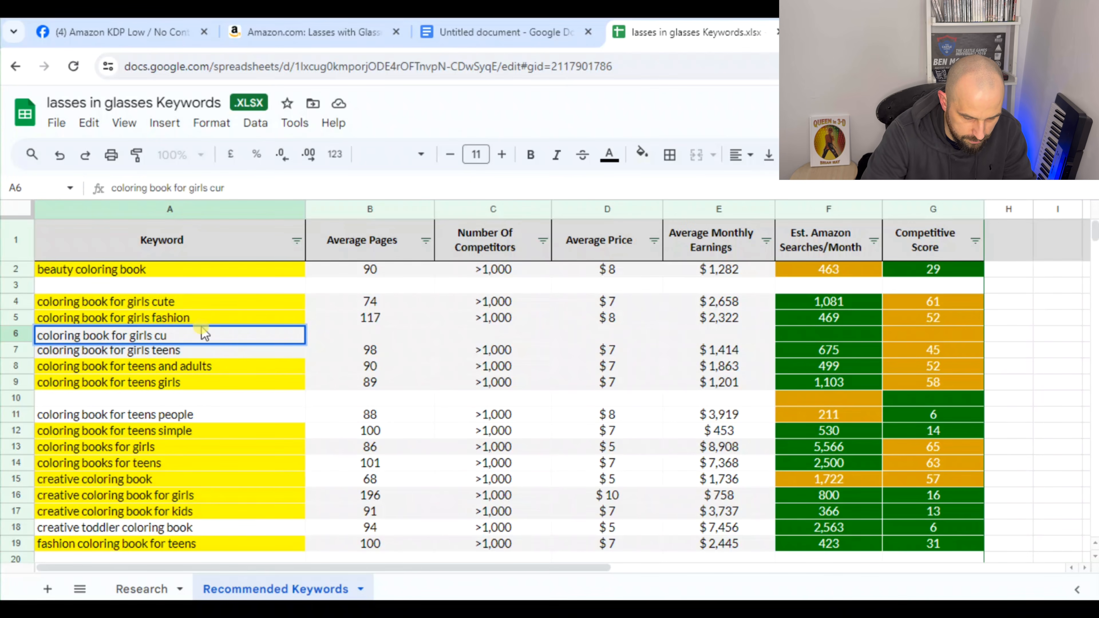
type("te")
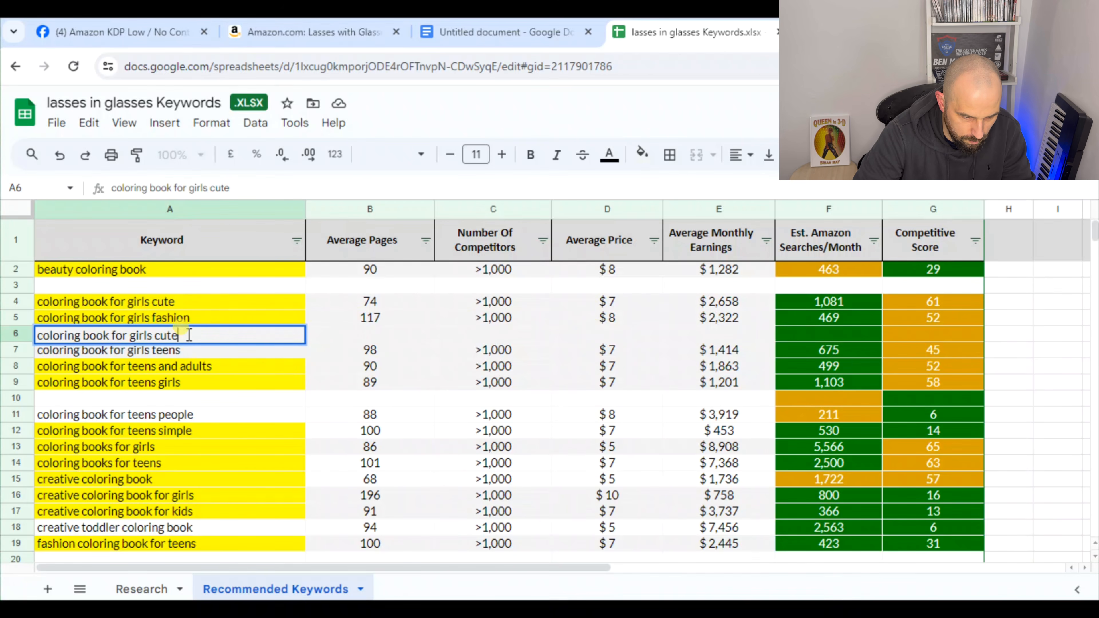
type("fashion")
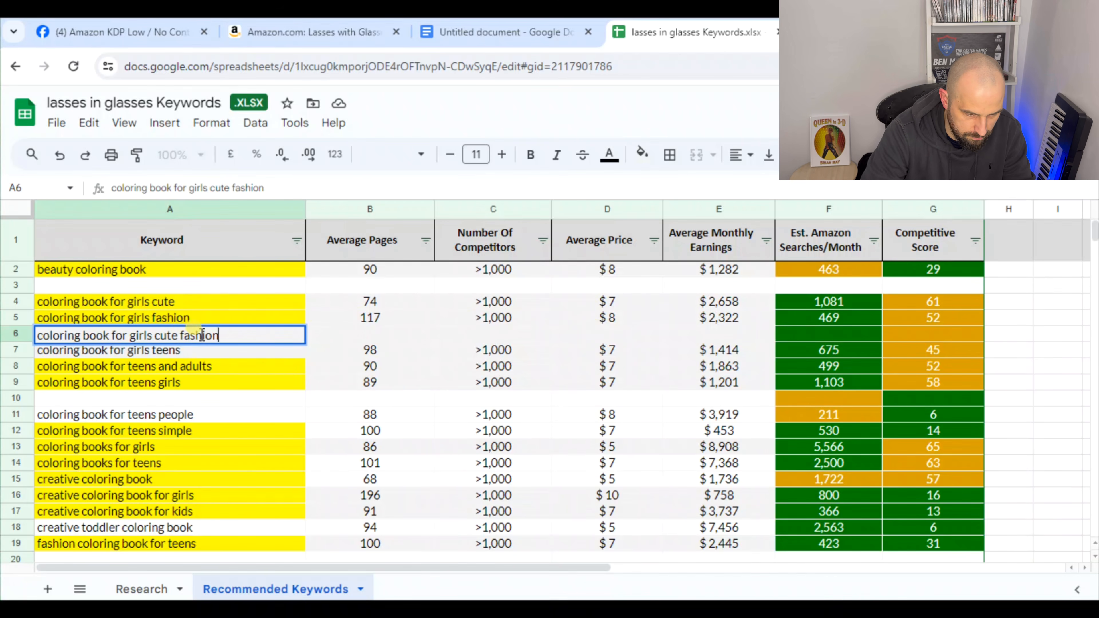
left_click(262, 396)
Format the combined phrase in A6 bold and italic
left_click(204, 340)
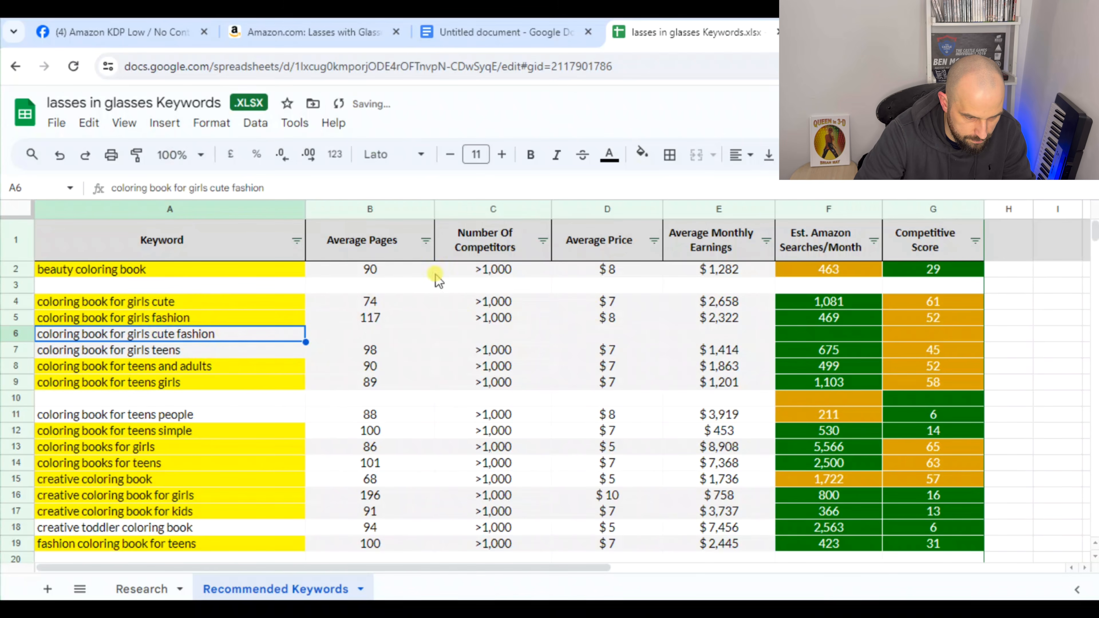
left_click(557, 155)
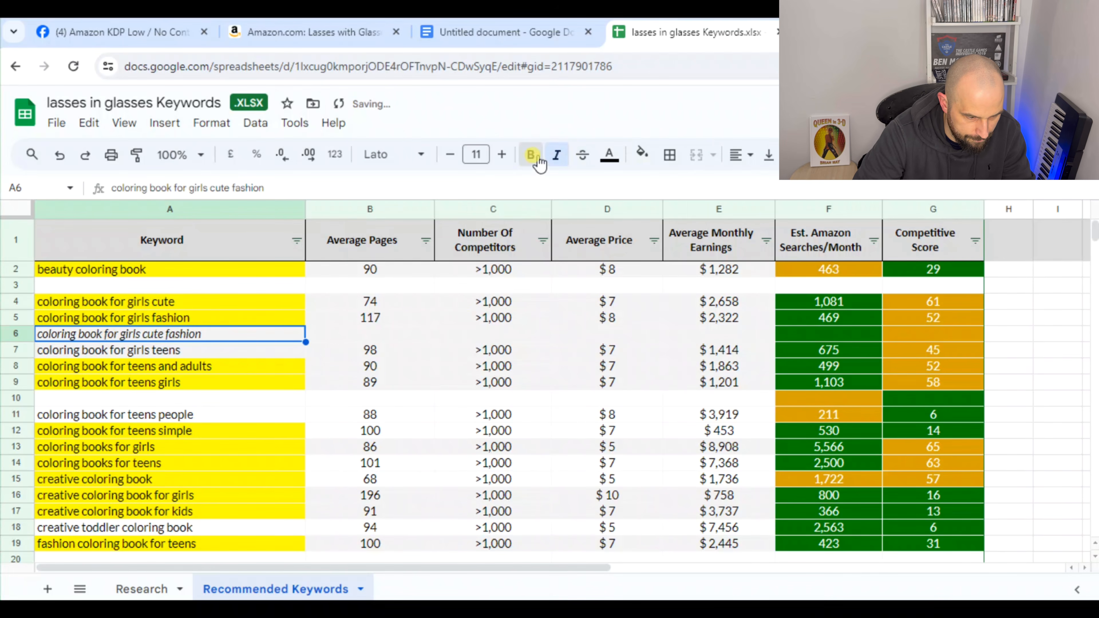
left_click(537, 160)
left_click(371, 366)
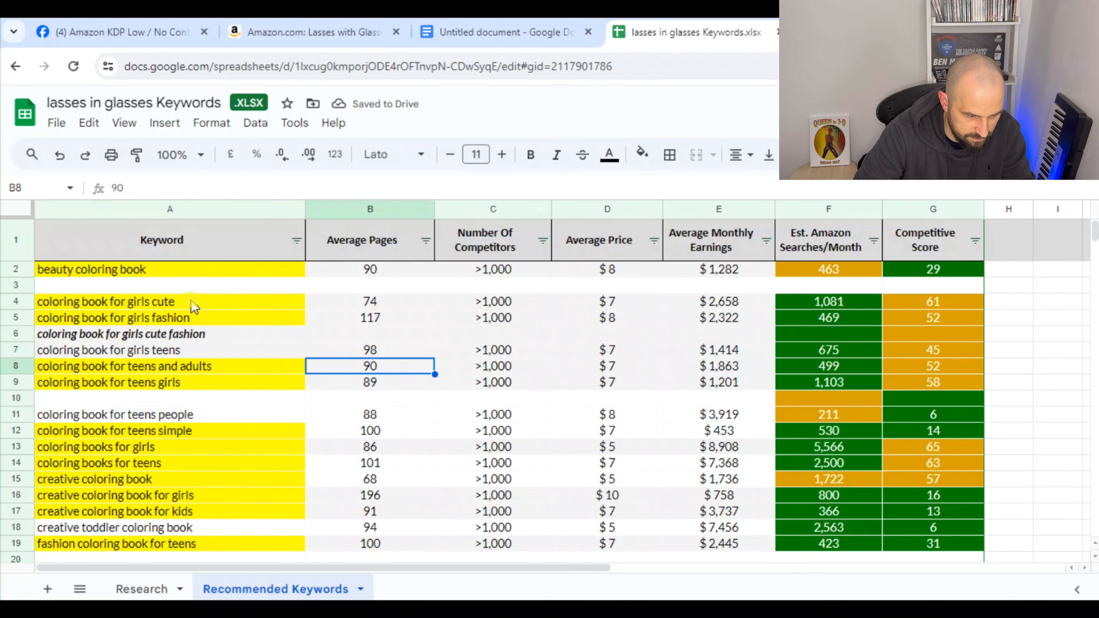
left_click_drag(190, 305, 193, 315)
left_click(219, 335)
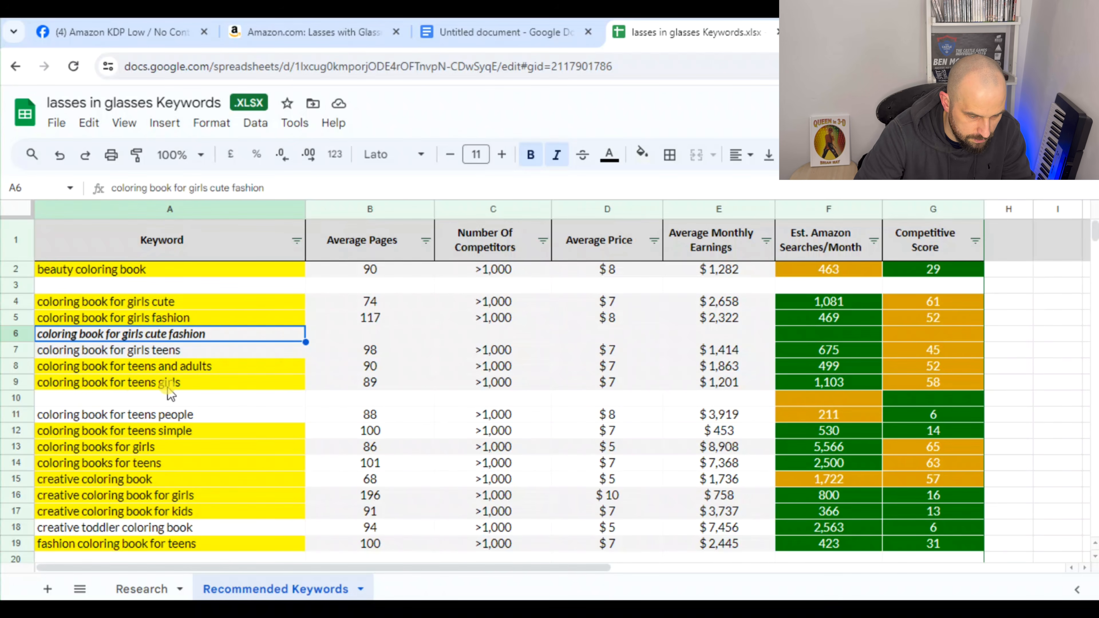
Enter the combined phrase "coloring book for teens girls and adults" in A10
left_click(829, 383)
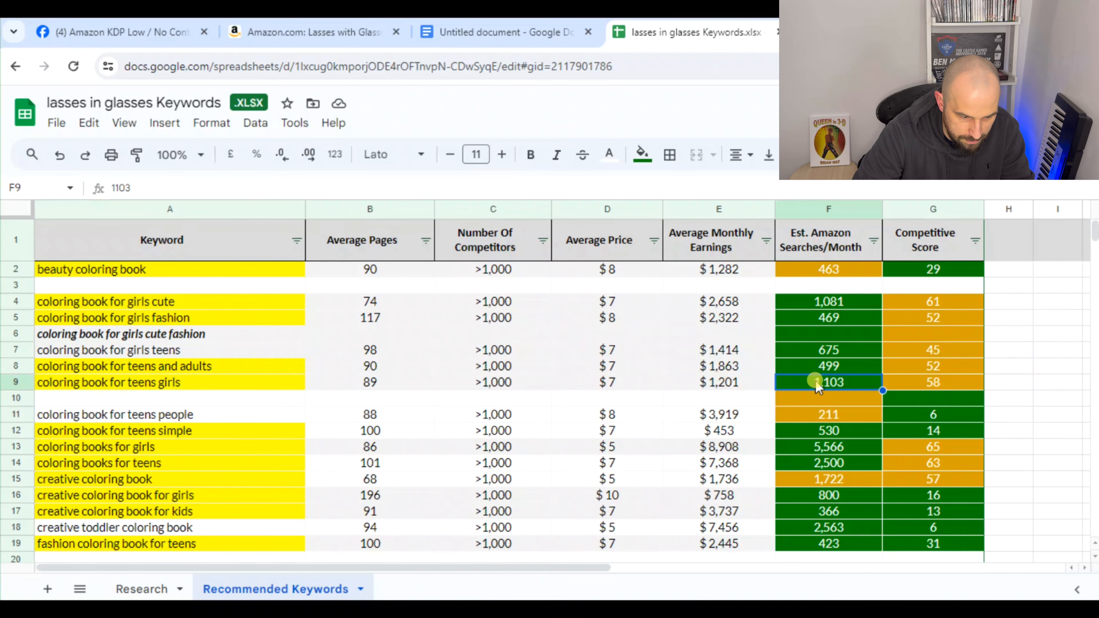
double_click(160, 399)
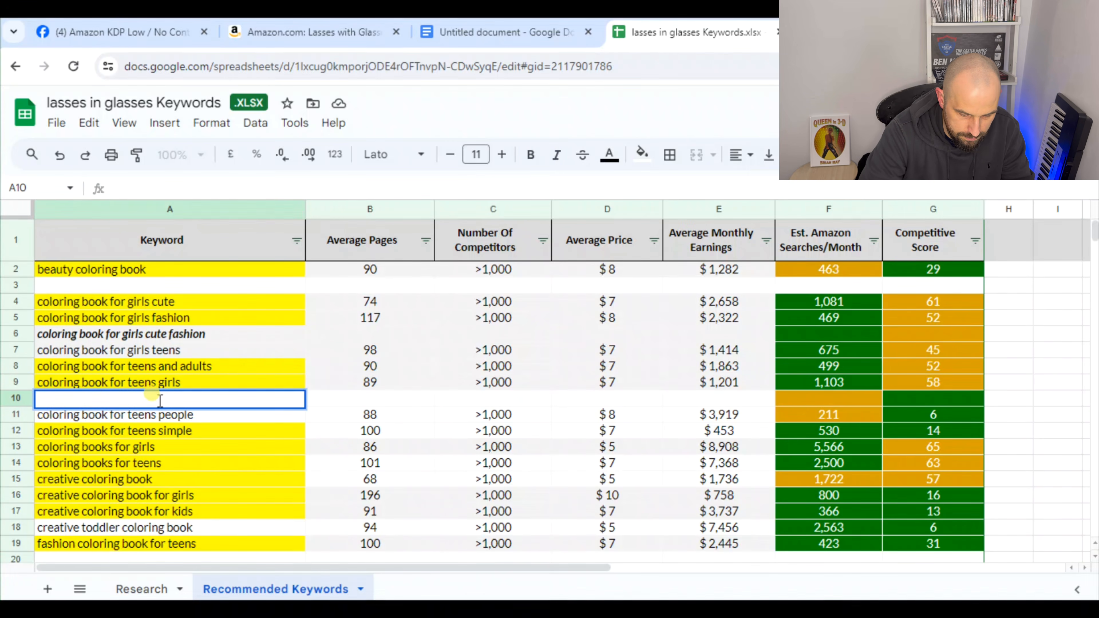
type("coloring book")
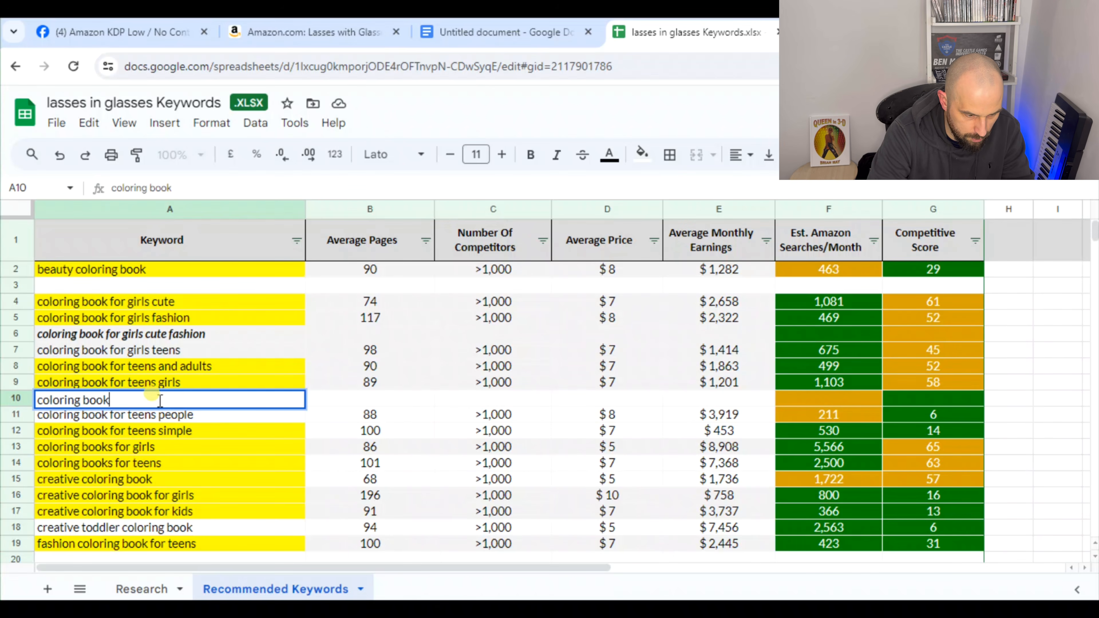
type(" for teens")
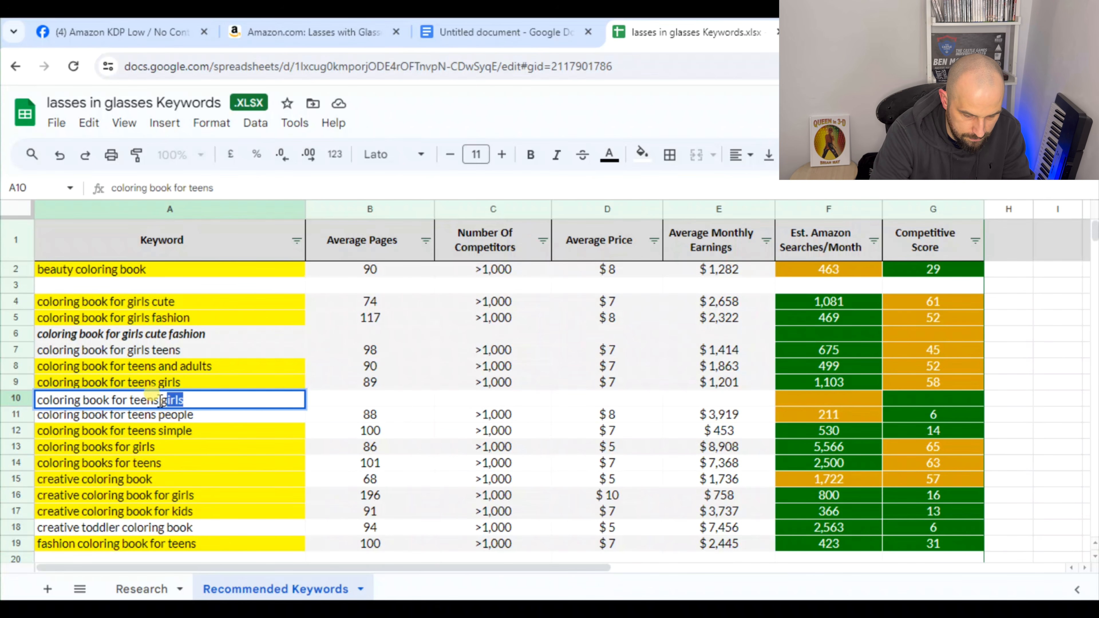
type(" girls")
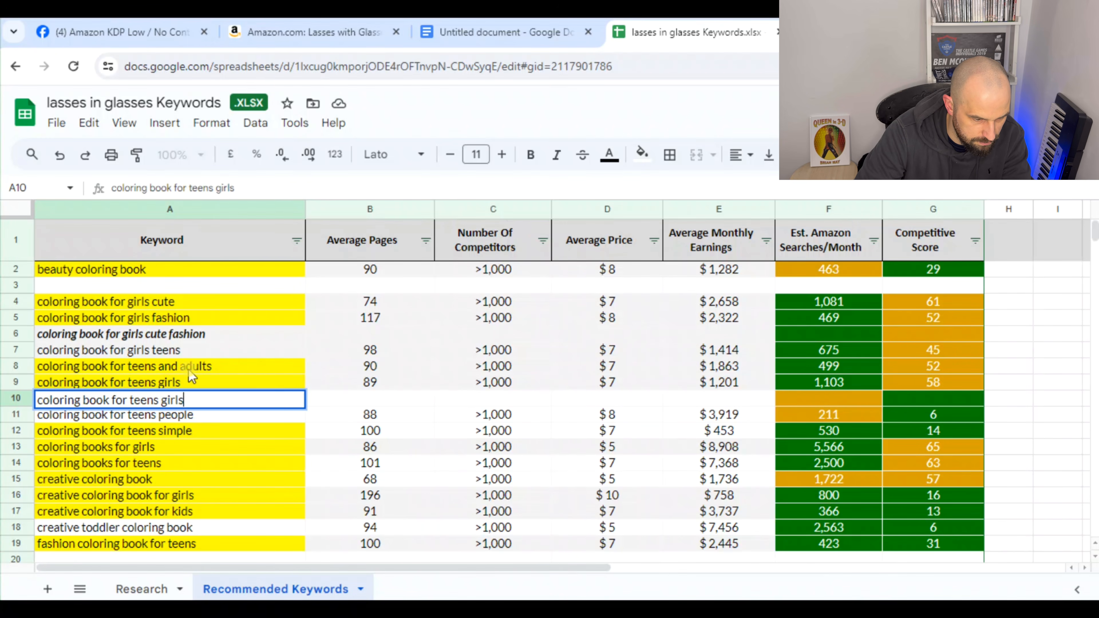
type("a")
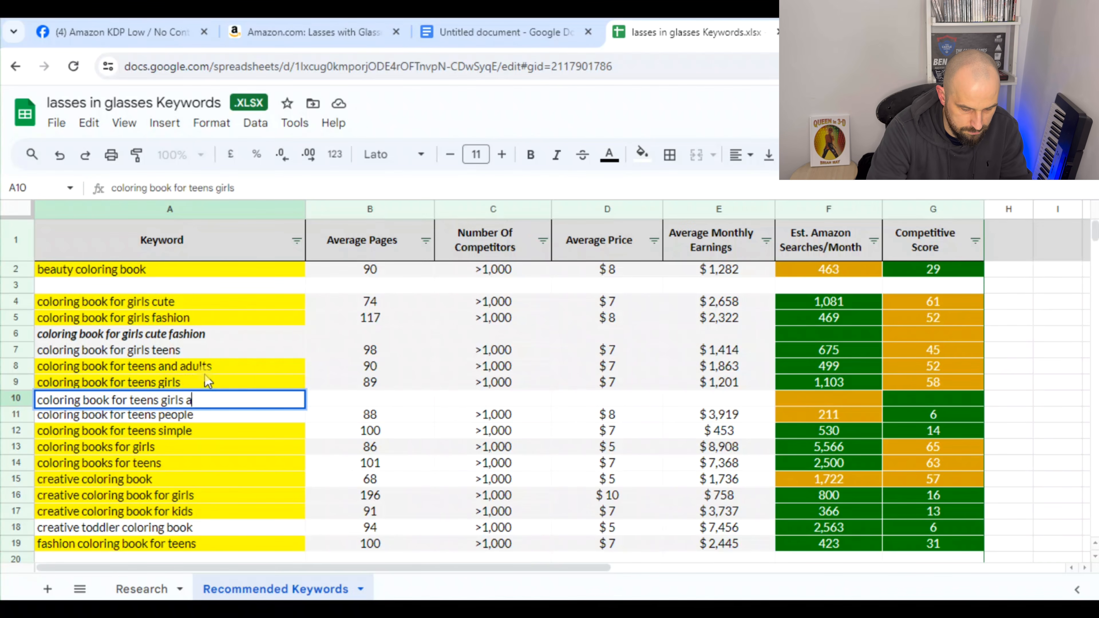
type("nd adults")
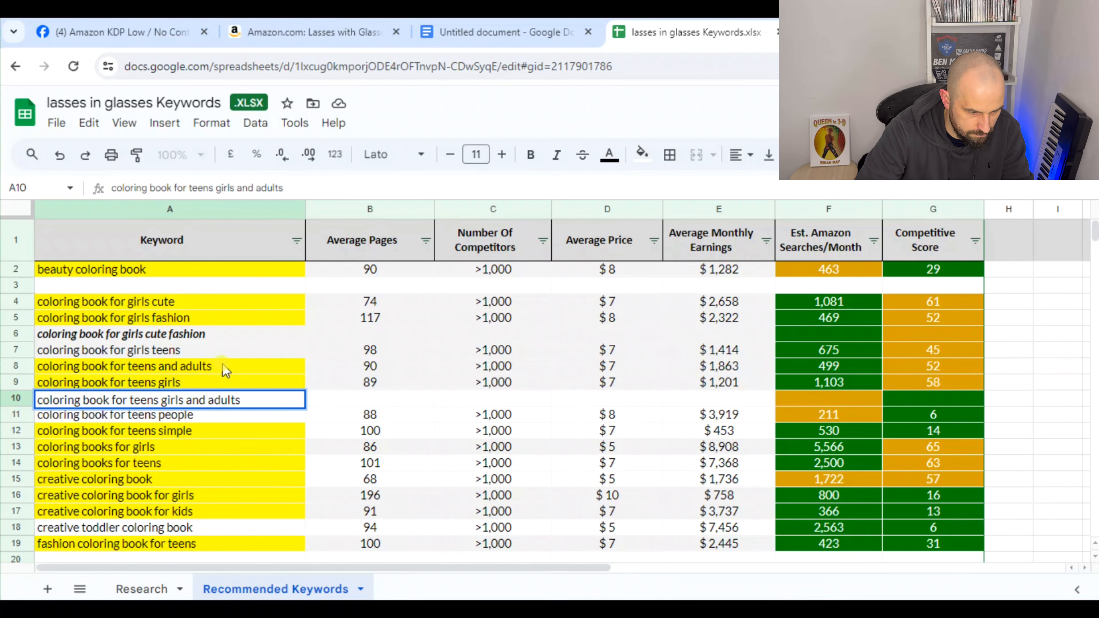
left_click(214, 461)
Format the combined phrase "coloring book for teens girls and adults" in bold and italic
left_click(220, 401)
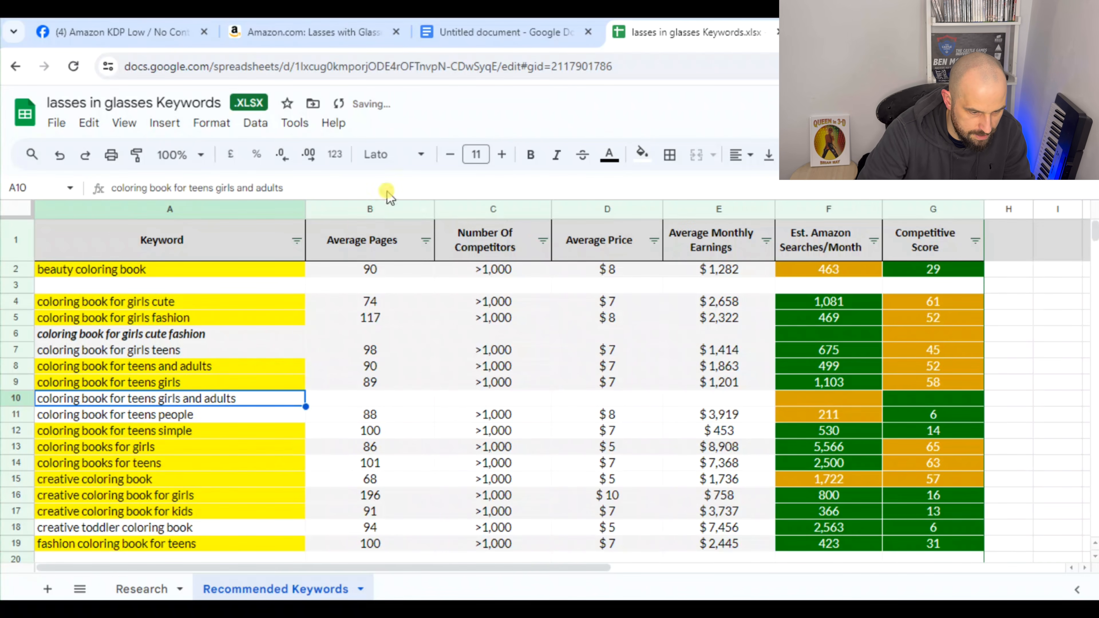
left_click(556, 155)
left_click(531, 155)
left_click(191, 479)
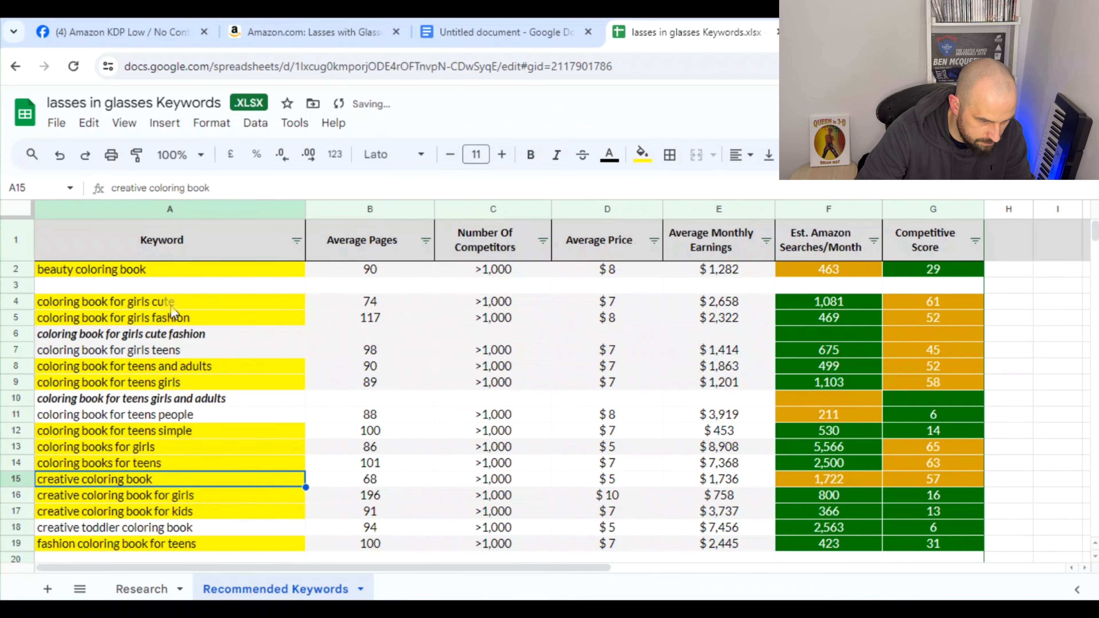
Fill the "coloring book for girls teens" keyword cell with yellow
left_click(110, 351)
left_click(641, 163)
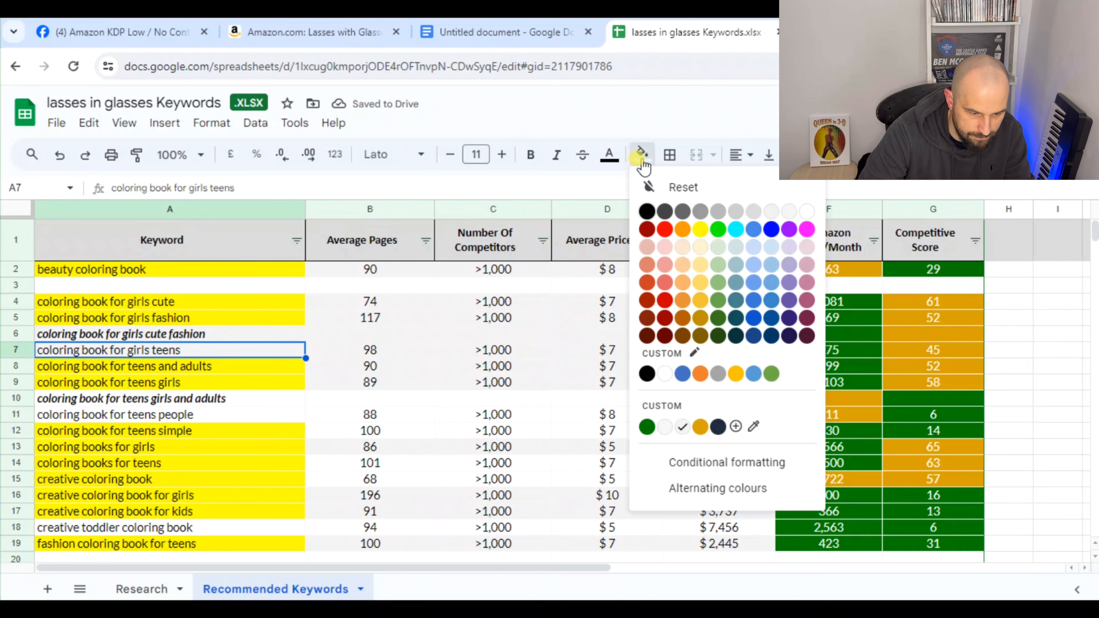
left_click(700, 229)
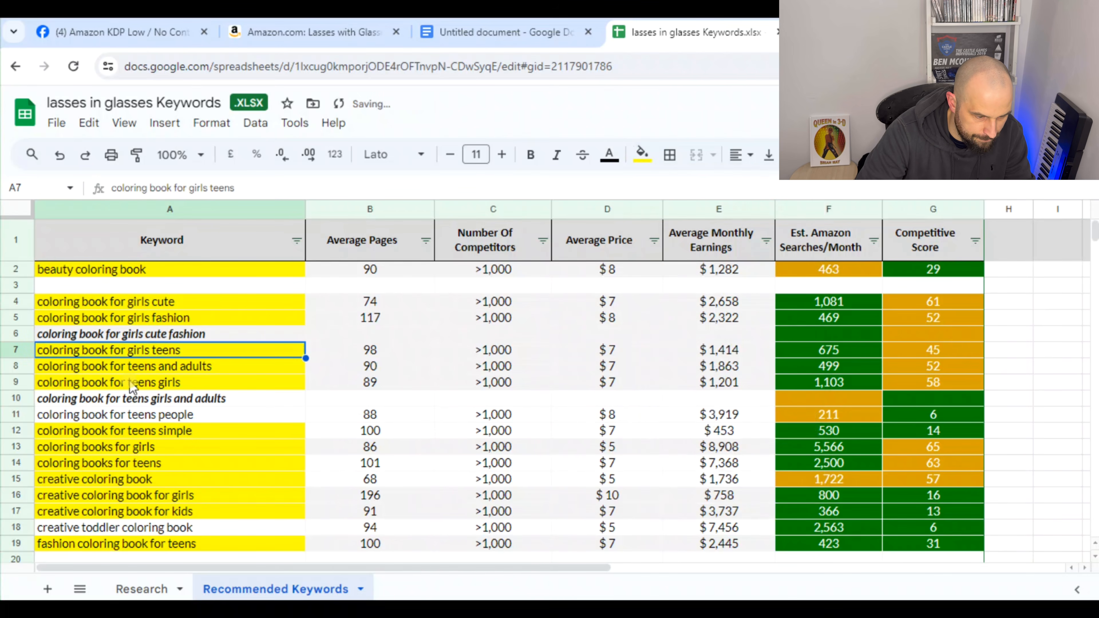
left_click(169, 335)
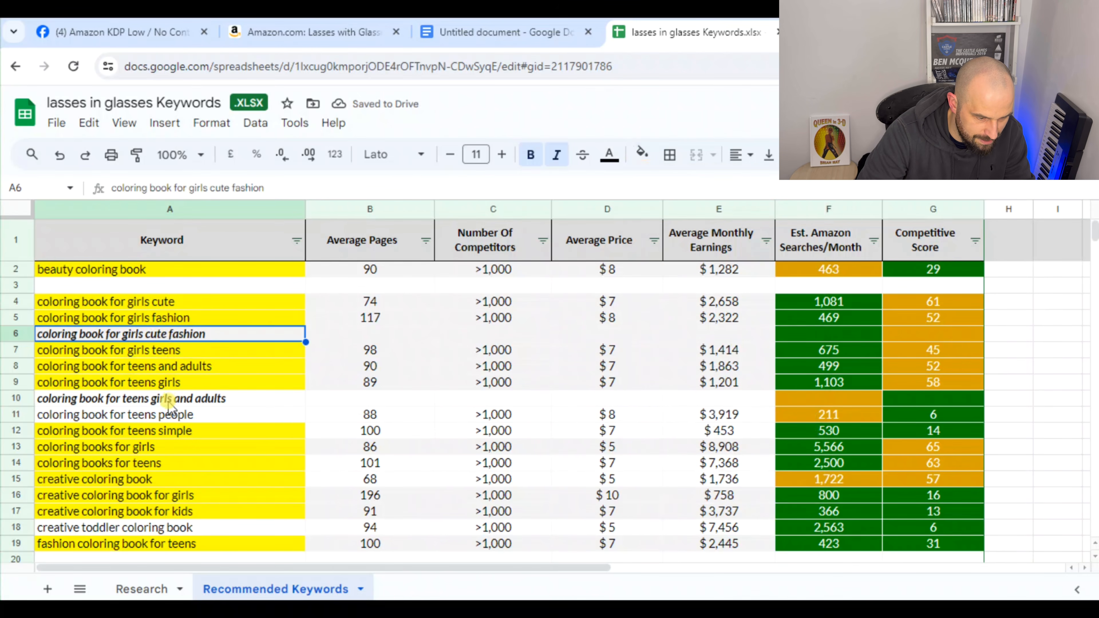
left_click(201, 400)
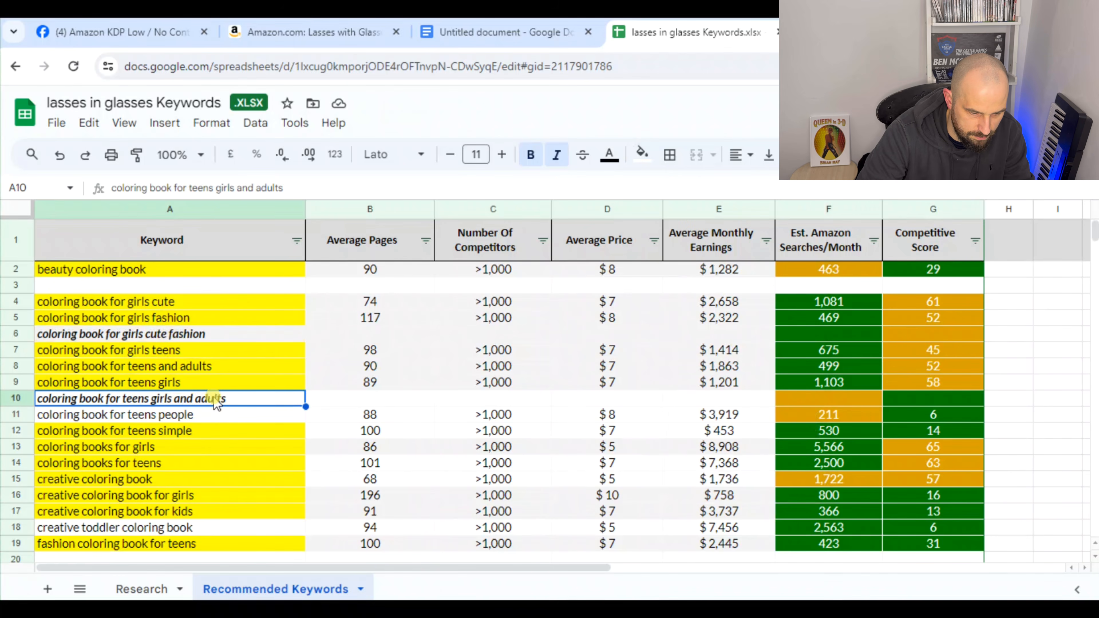
scroll(169, 437, "down", 3)
scroll(197, 448, "up", 1)
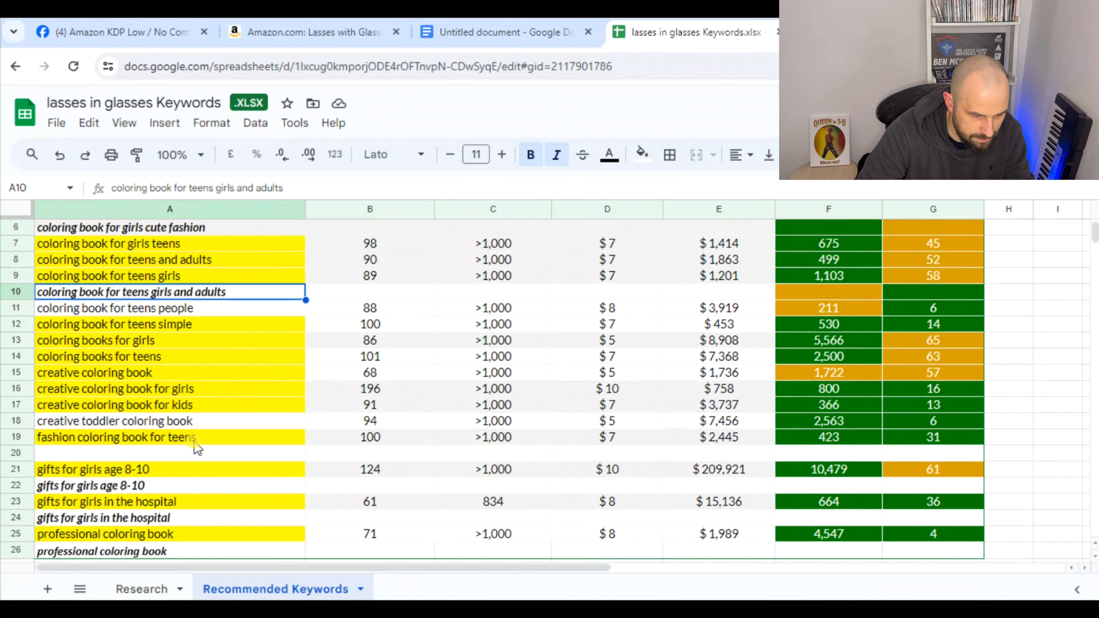
scroll(240, 389, "up", 2)
left_click(234, 398)
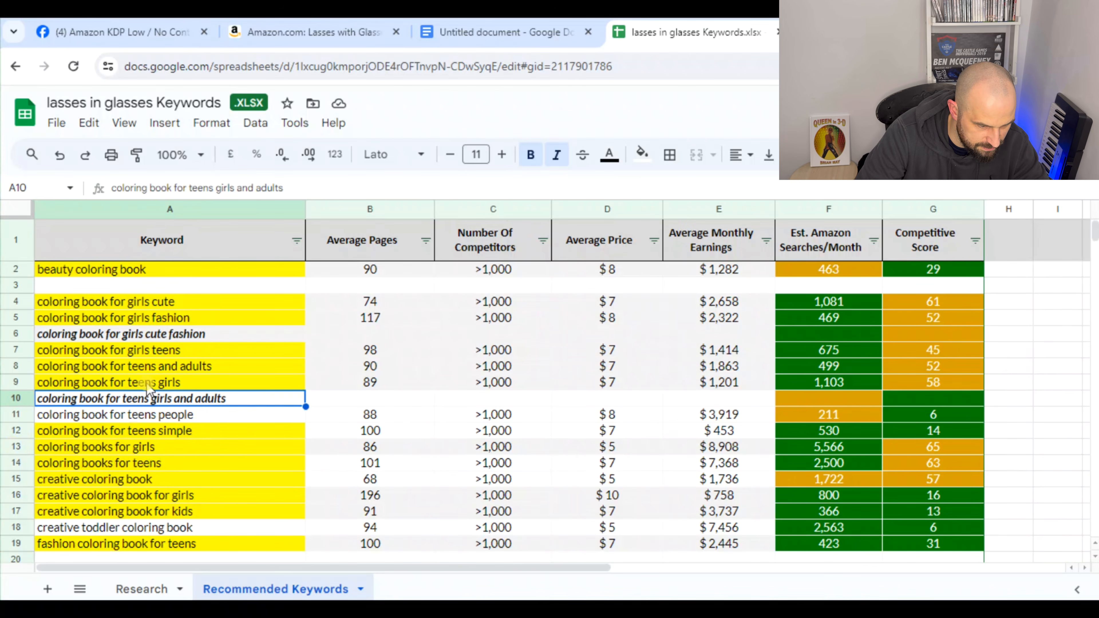
Insert a row above the "coloring book for teens girls and adults" phrase and move the "coloring books for girls" data into it
left_click(32, 446)
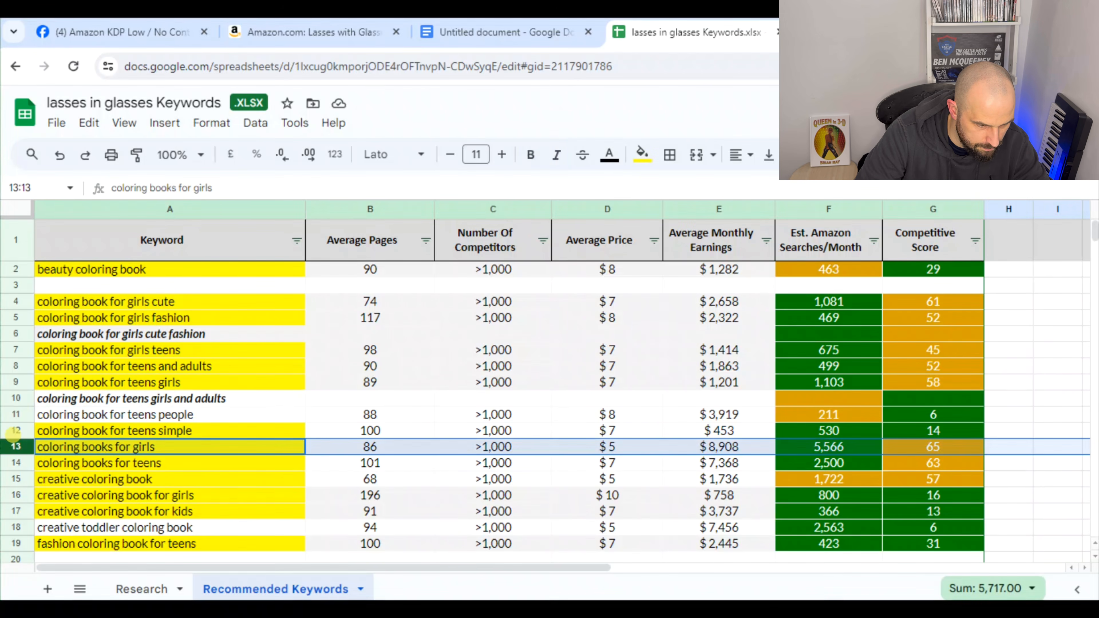
left_click(16, 398)
right_click(17, 398)
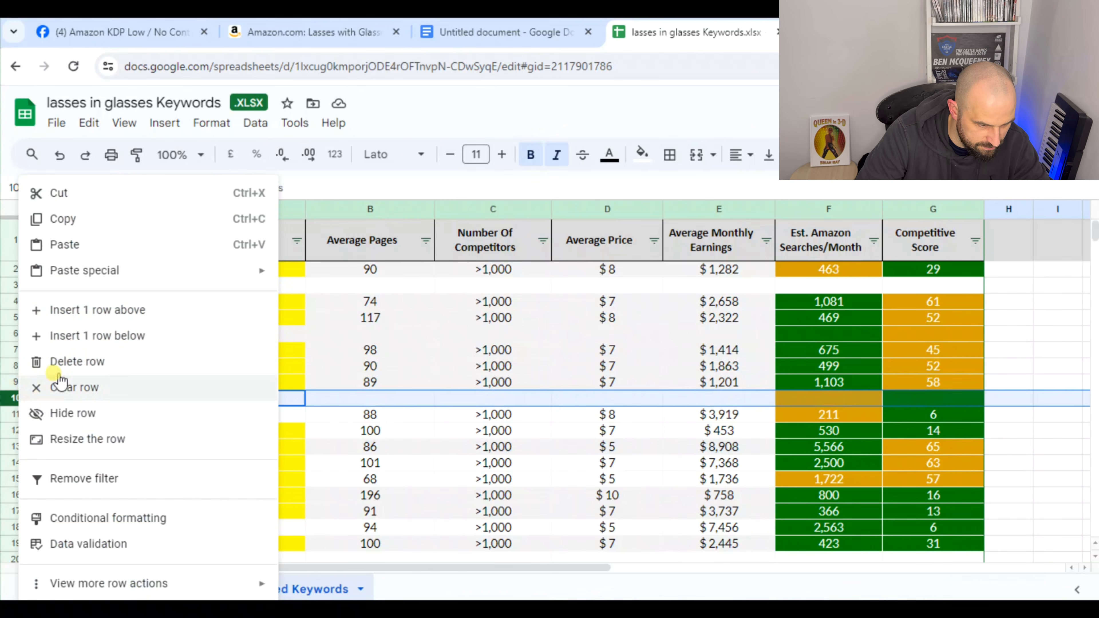
left_click(71, 320)
left_click_drag(144, 463, 920, 465)
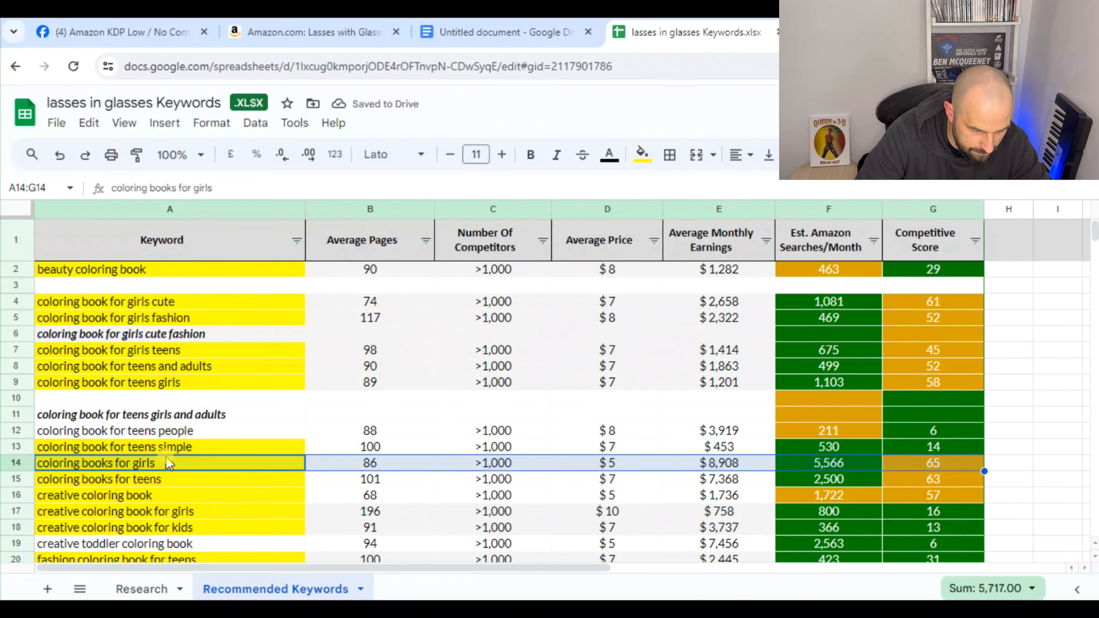
left_click_drag(166, 456, 169, 399)
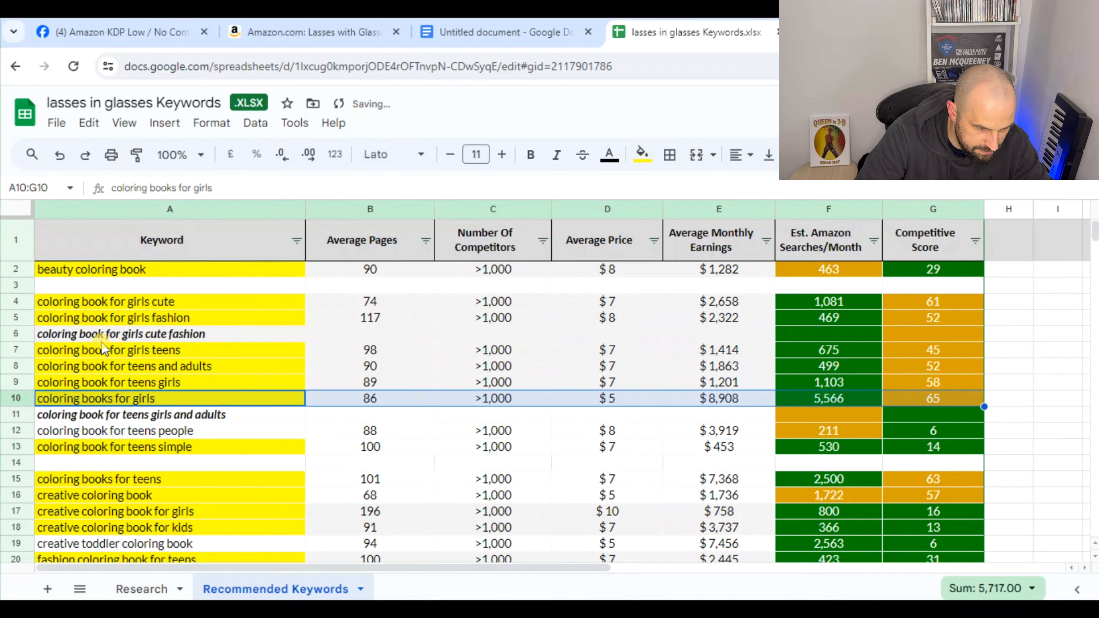
left_click(124, 417)
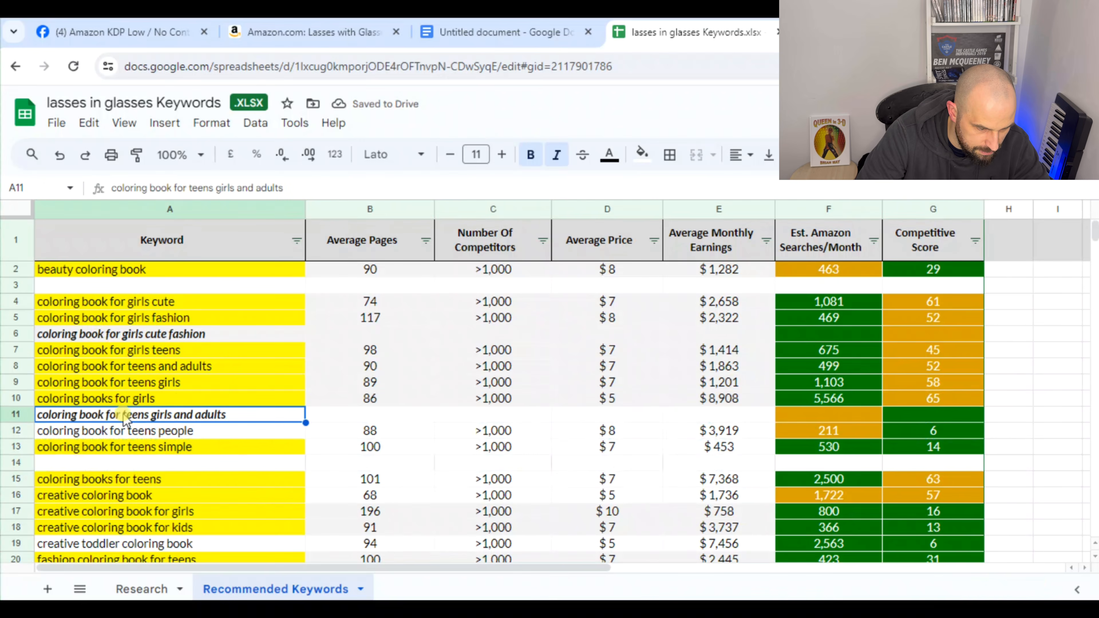
Enter the combined phrase "coloring book for teens people simple" in A14
left_click(76, 459)
type("coloring book for teen")
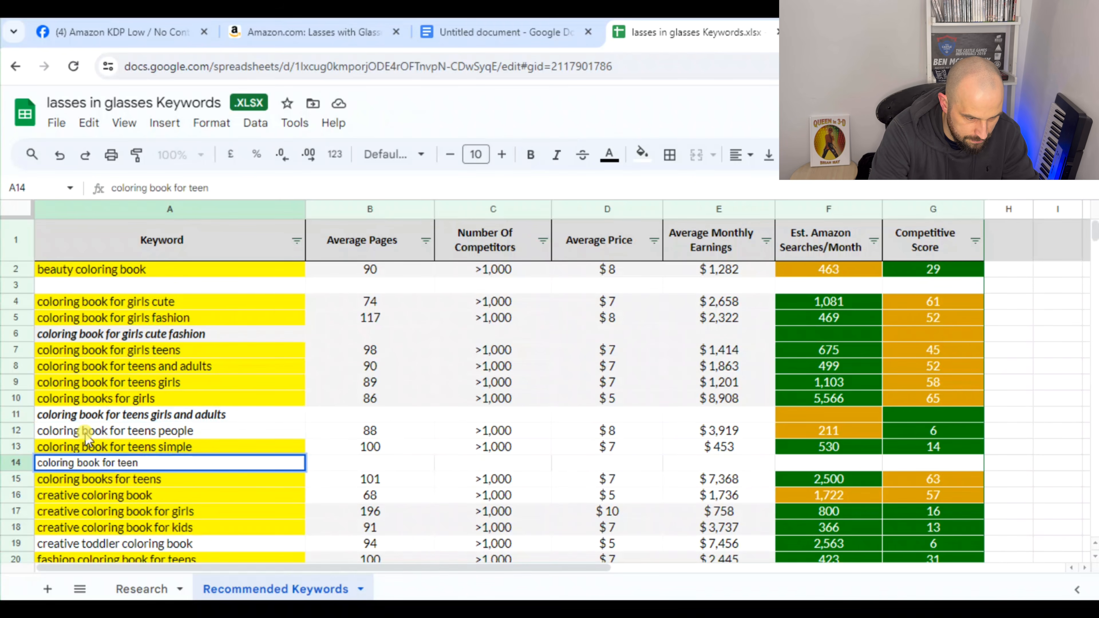
type("p")
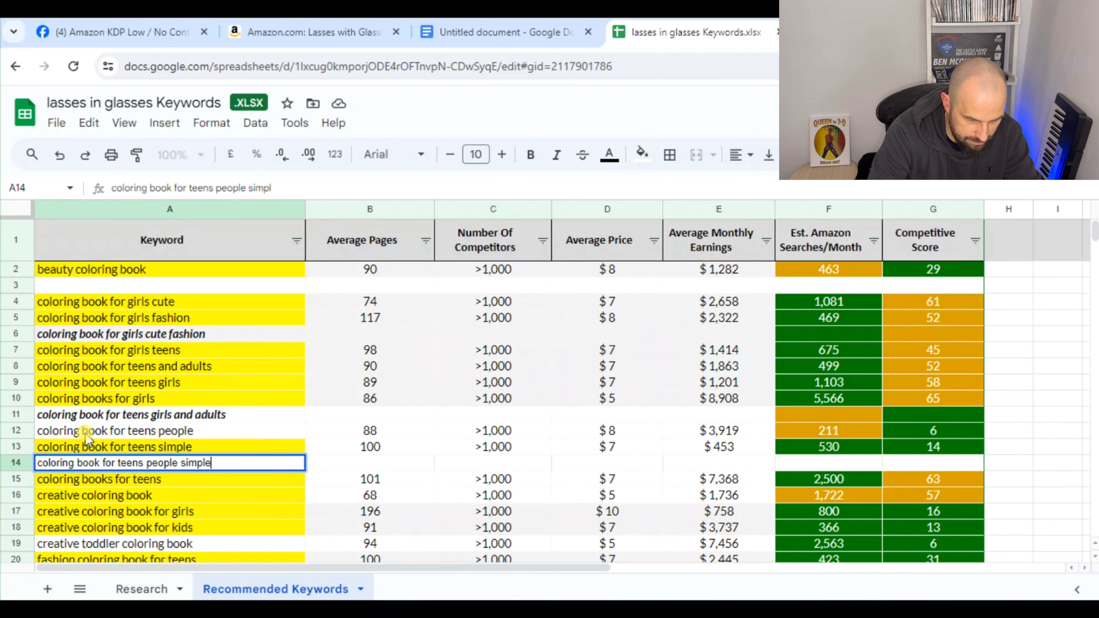
type("eople simple")
left_click(246, 528)
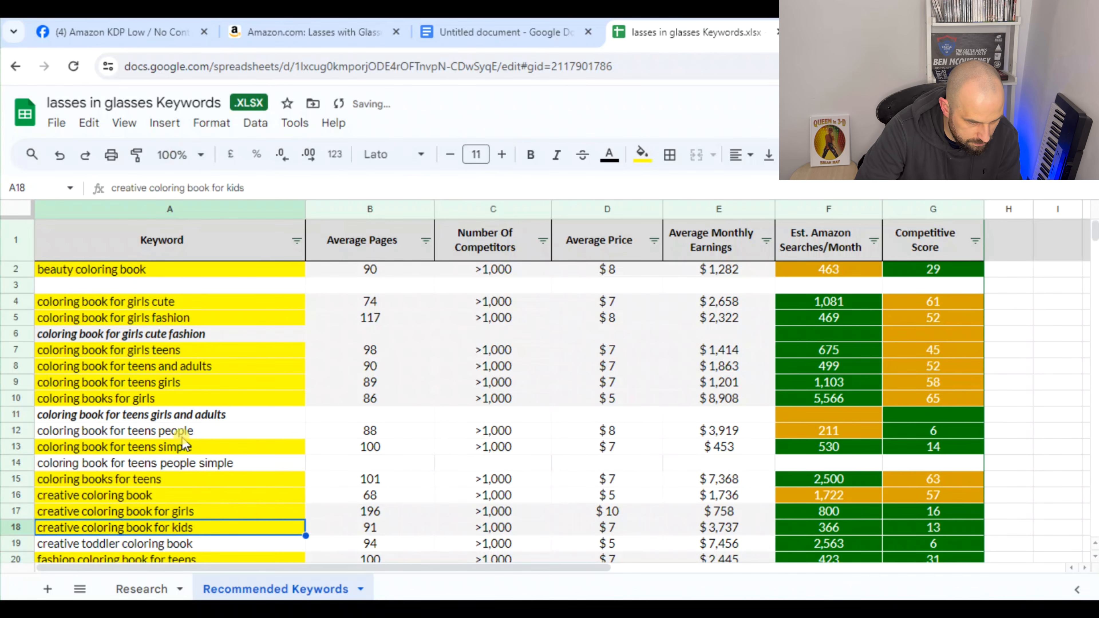
Format the combined phrase in A14 as bold and italic
left_click(181, 435)
left_click(188, 446)
left_click(194, 465)
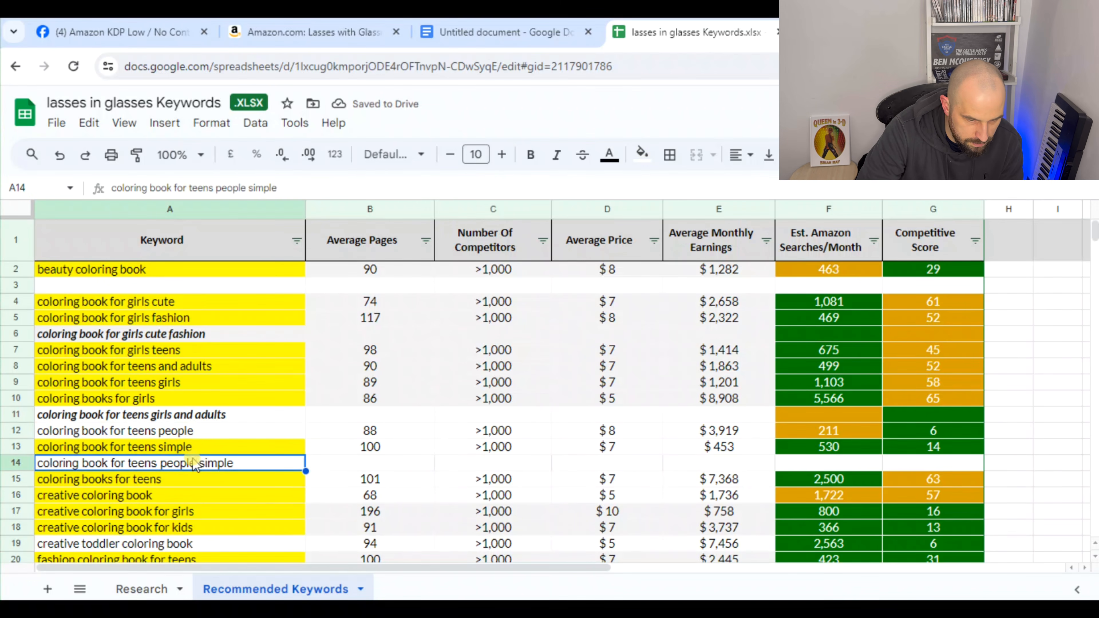
left_click(562, 158)
left_click(531, 155)
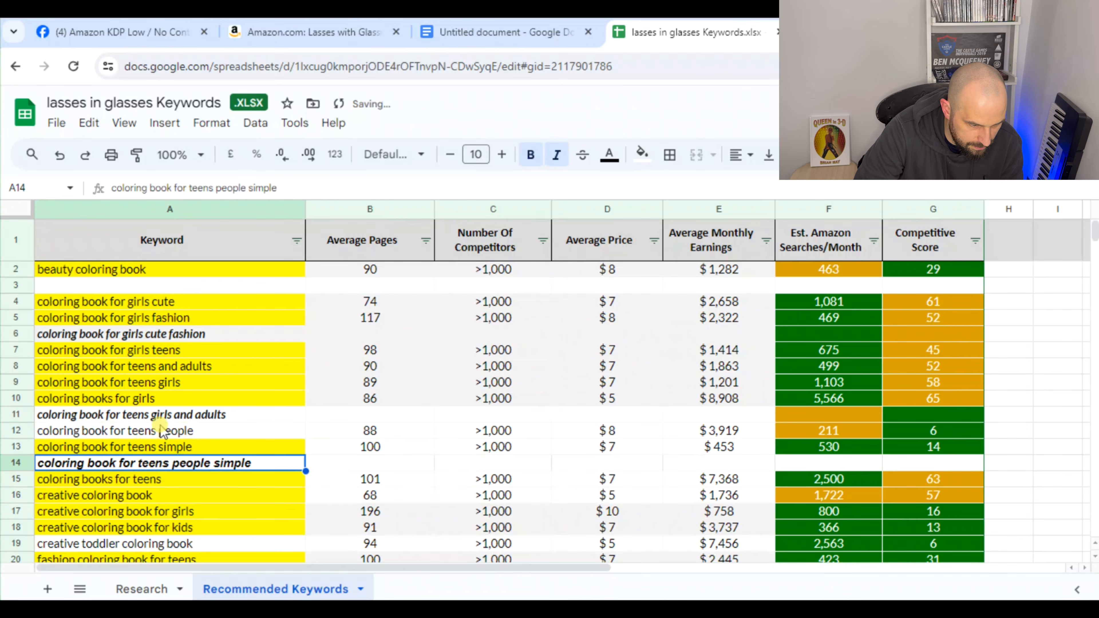
Fill the "coloring book for teens people" keyword cell with yellow
left_click(155, 431)
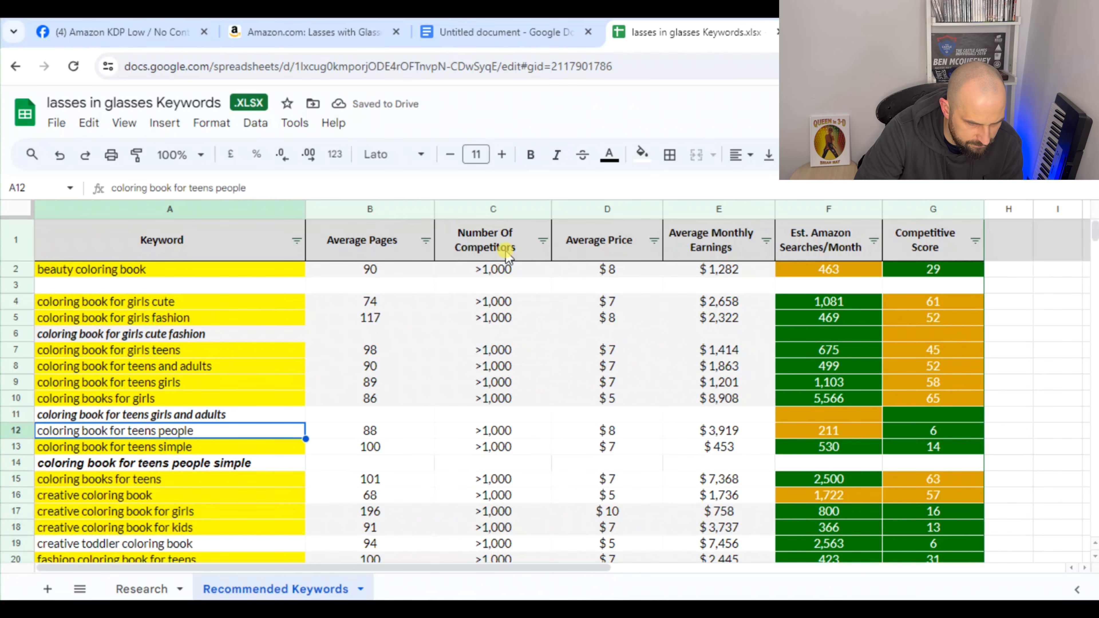
left_click(642, 155)
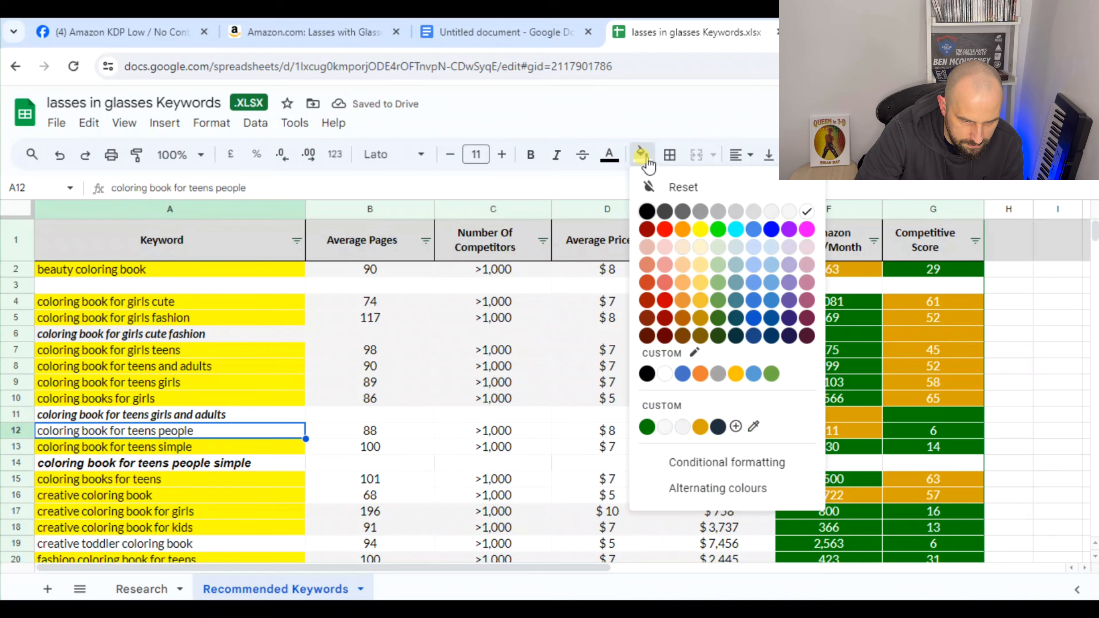
left_click(695, 232)
left_click(223, 450)
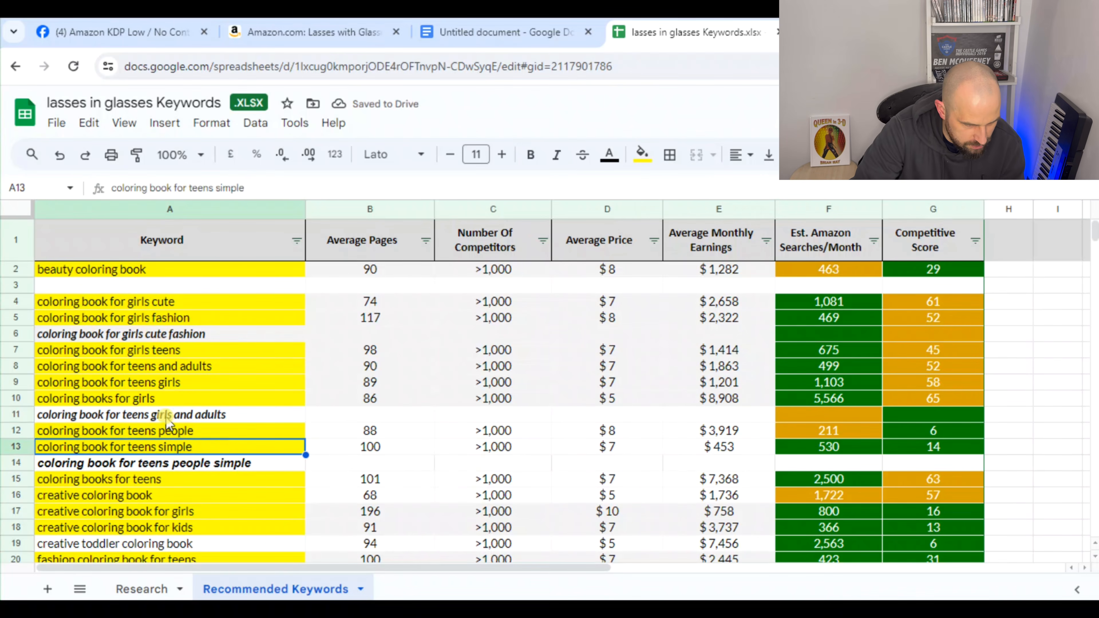
Delete the "creative toddler coloring book" row from the keyword list
scroll(174, 446, "down", 3)
scroll(175, 498, "down", 1)
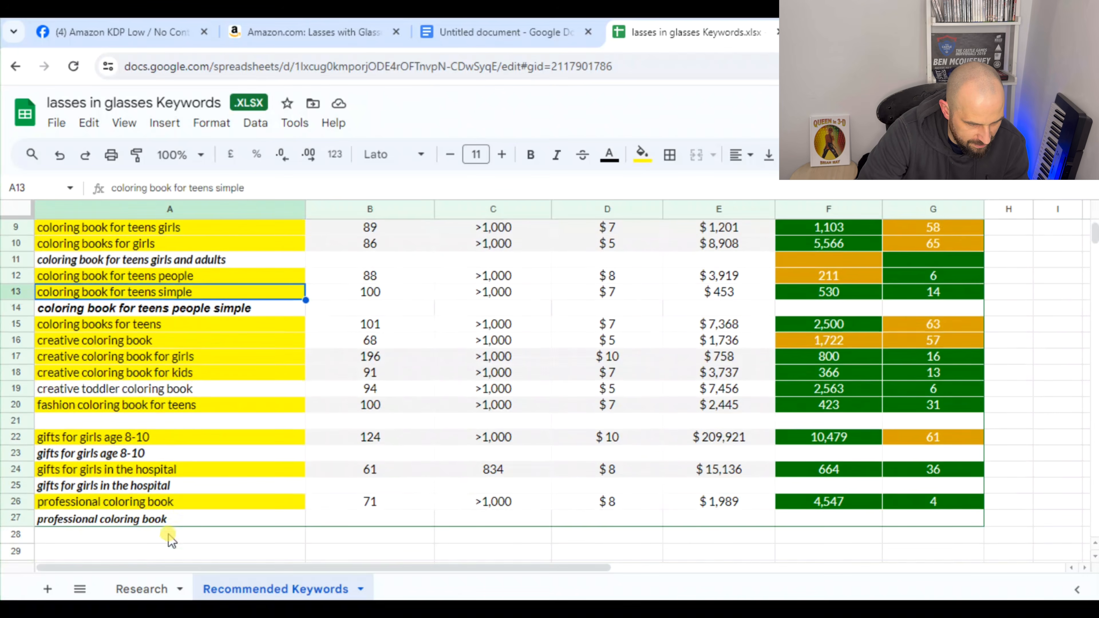
scroll(182, 519, "up", 1)
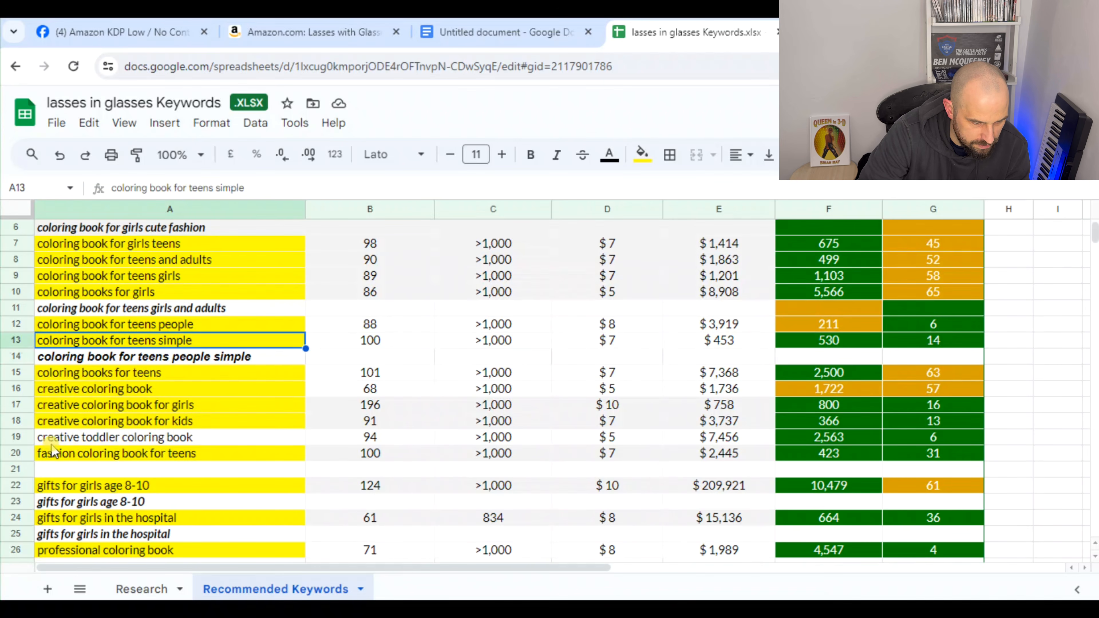
left_click(58, 439)
left_click(10, 433)
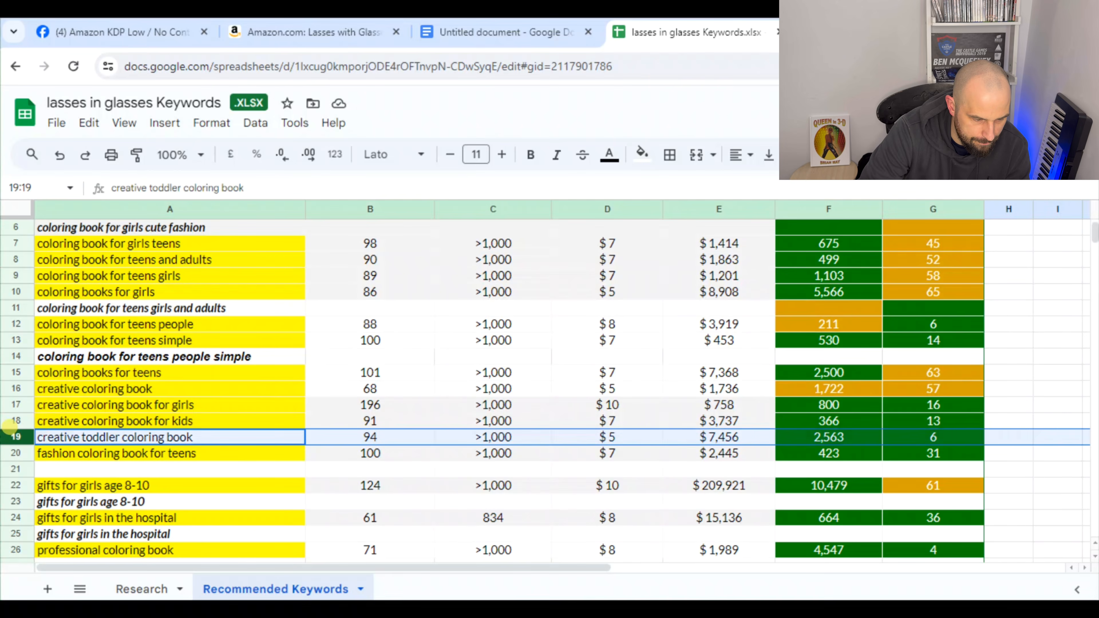
key("ctrl+minus")
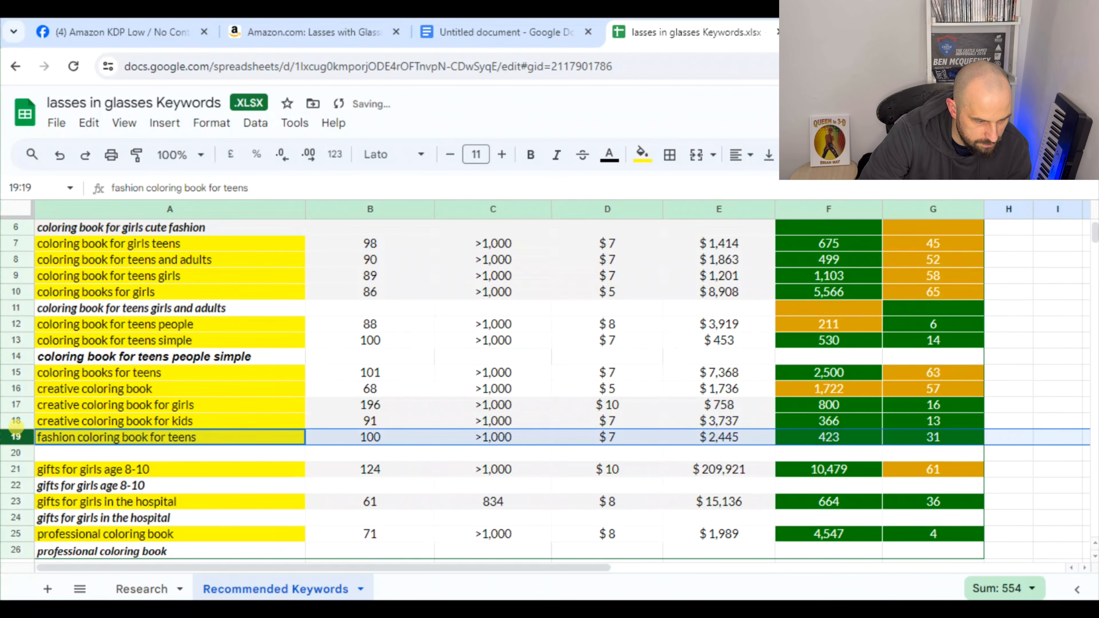
Insert a blank row above "fashion coloring book for teens" and another above "creative coloring book"
right_click(15, 427)
left_click(103, 321)
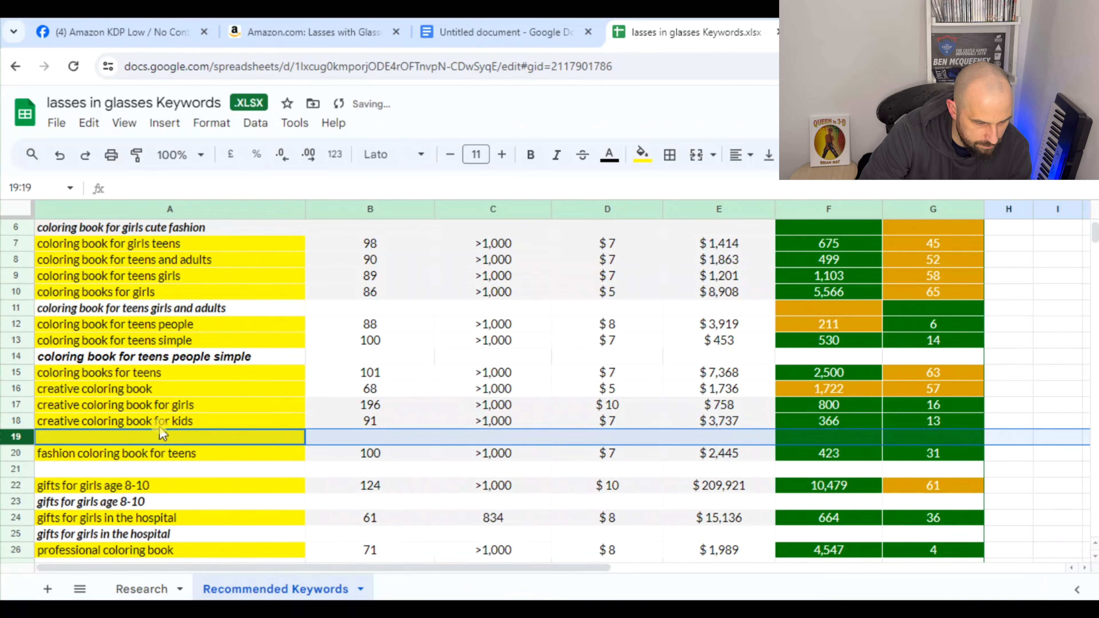
left_click(208, 423)
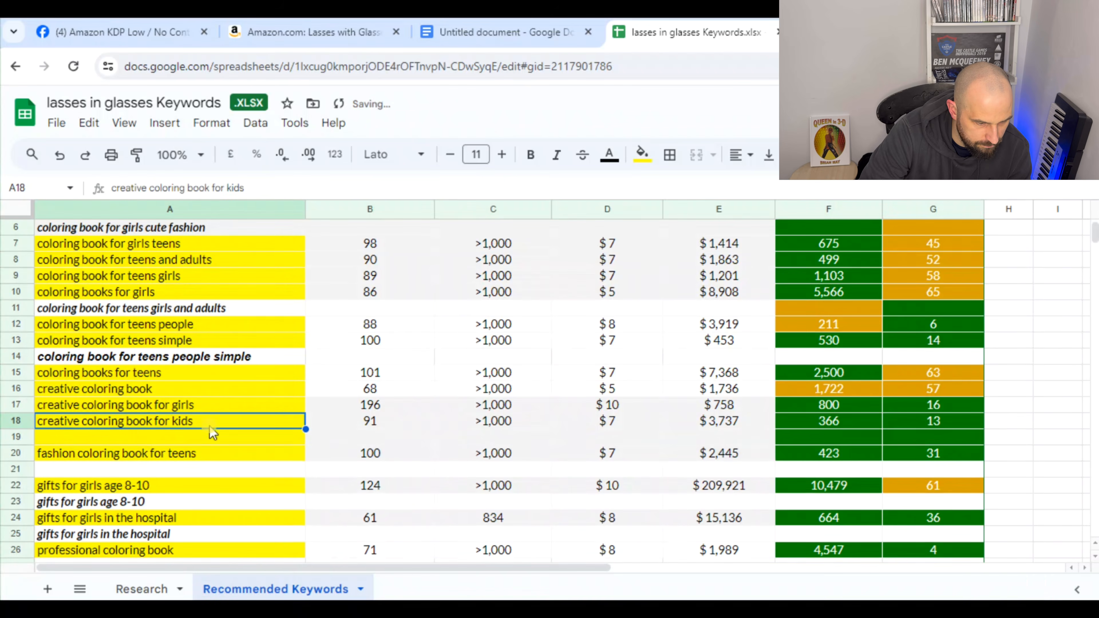
right_click(22, 389)
left_click(109, 321)
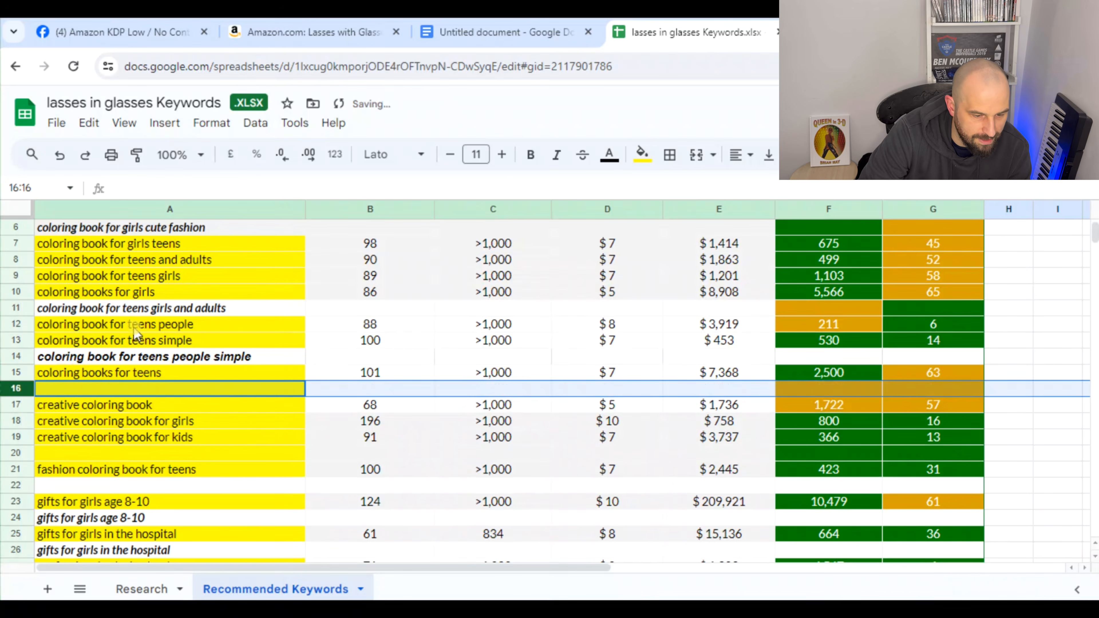
Remove the fill color from the blank rows 16 and 20
left_click(643, 153)
left_click(658, 187)
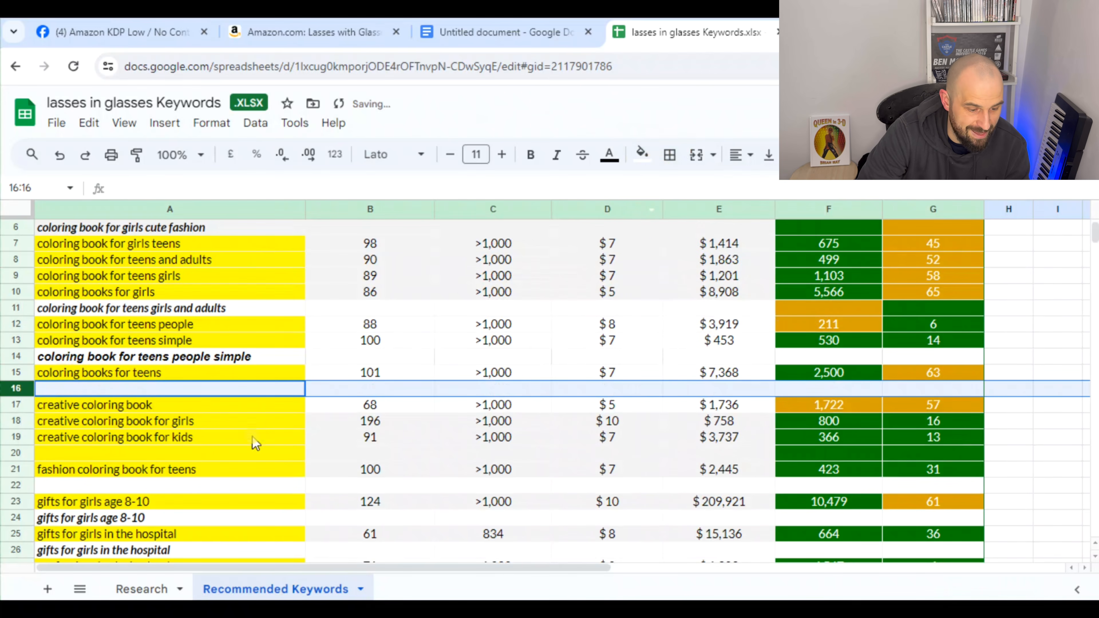
left_click(26, 455)
left_click(643, 153)
left_click(669, 186)
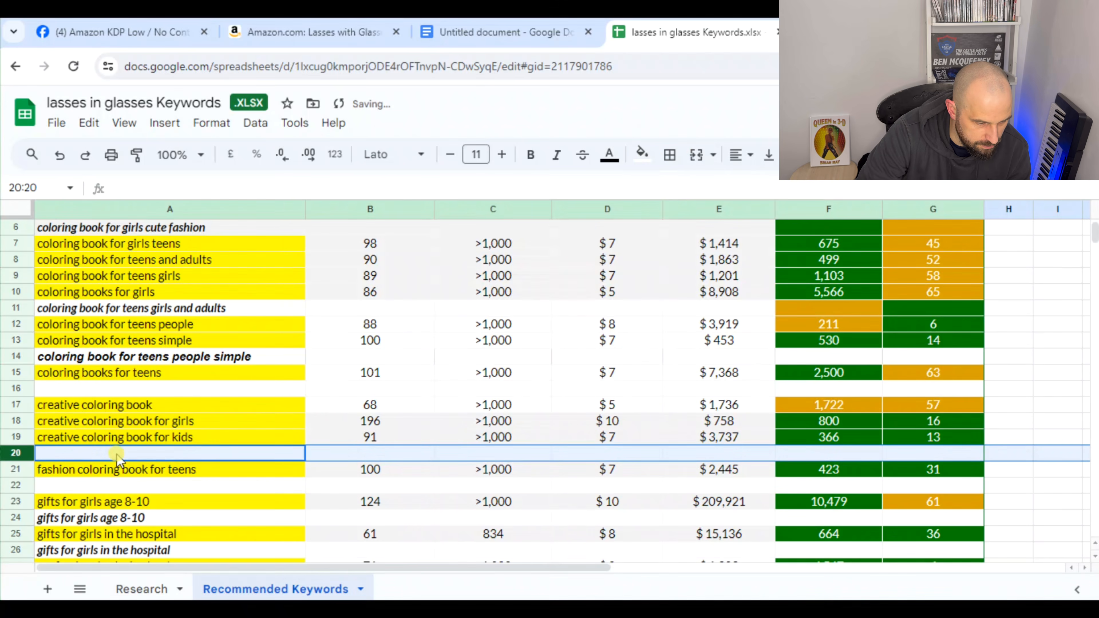
Enter the combined phrase "creative coloring book for girls kids" in A20 and format it as bold and italic
left_click(117, 455)
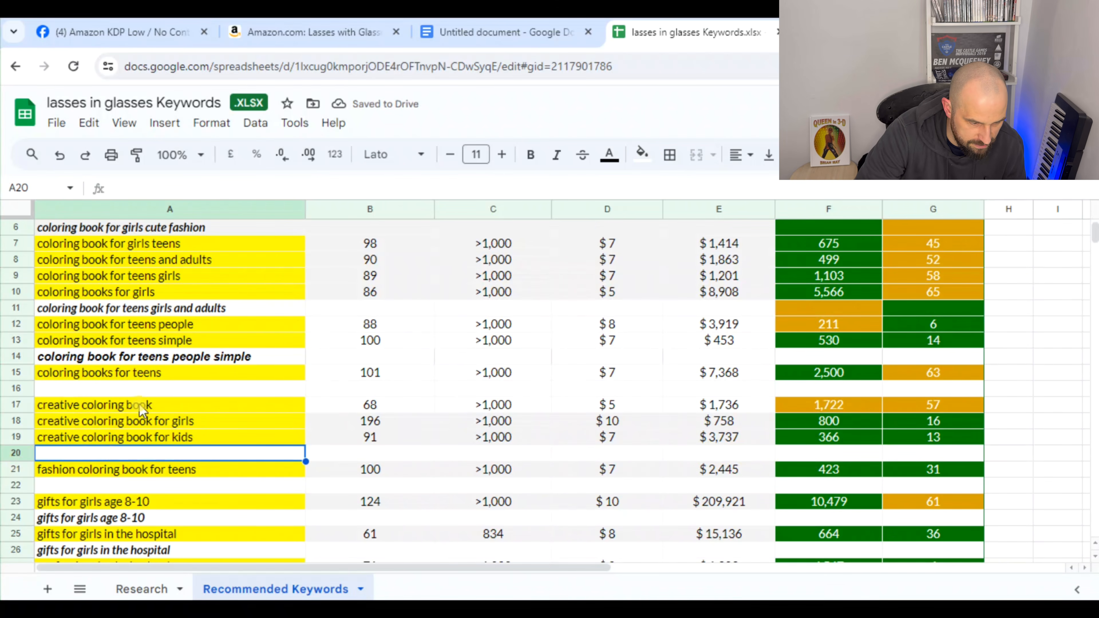
type("crea")
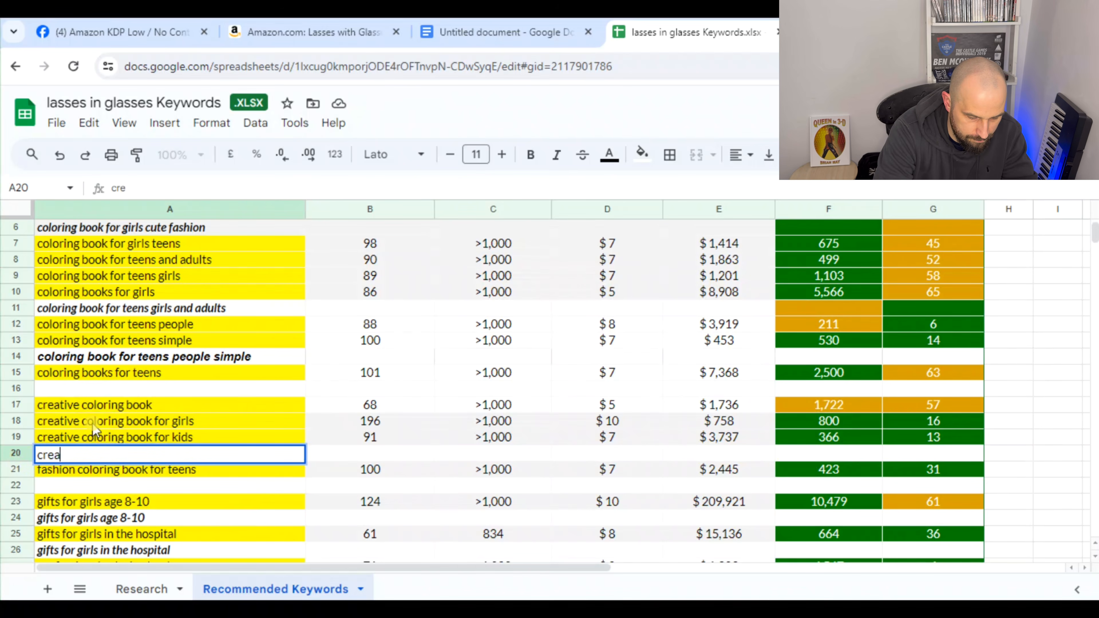
type("tive colori")
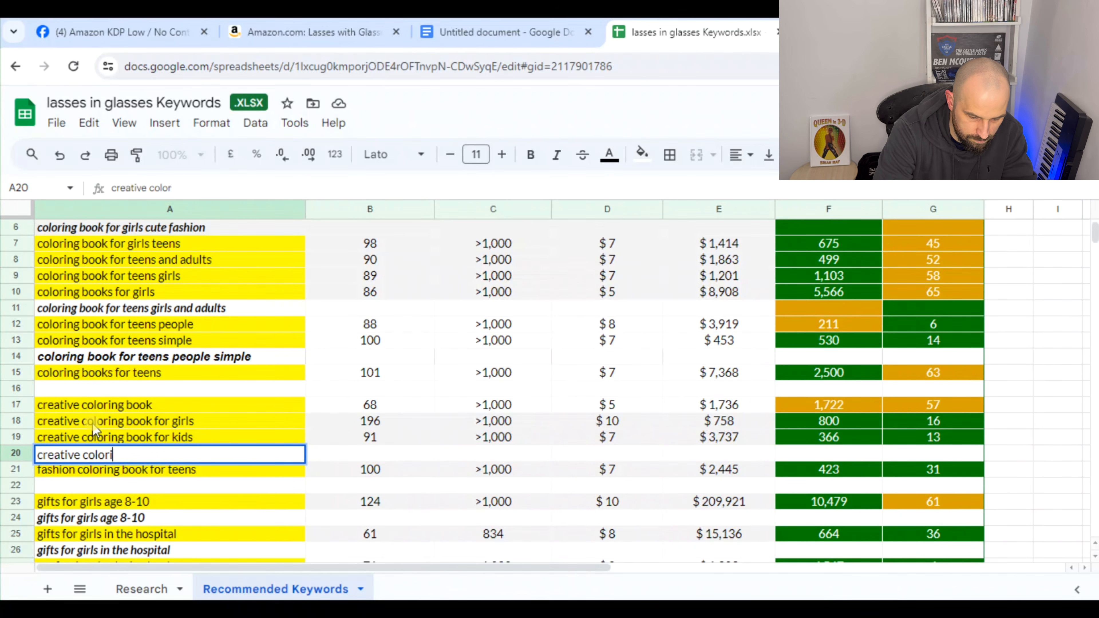
type("ng book")
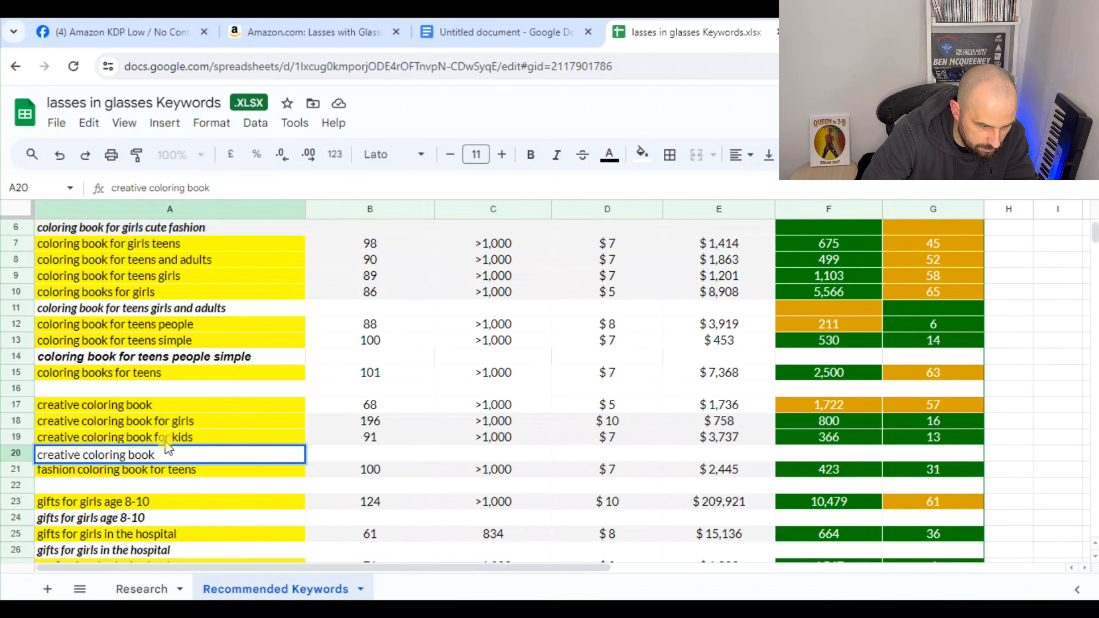
type(" for gi")
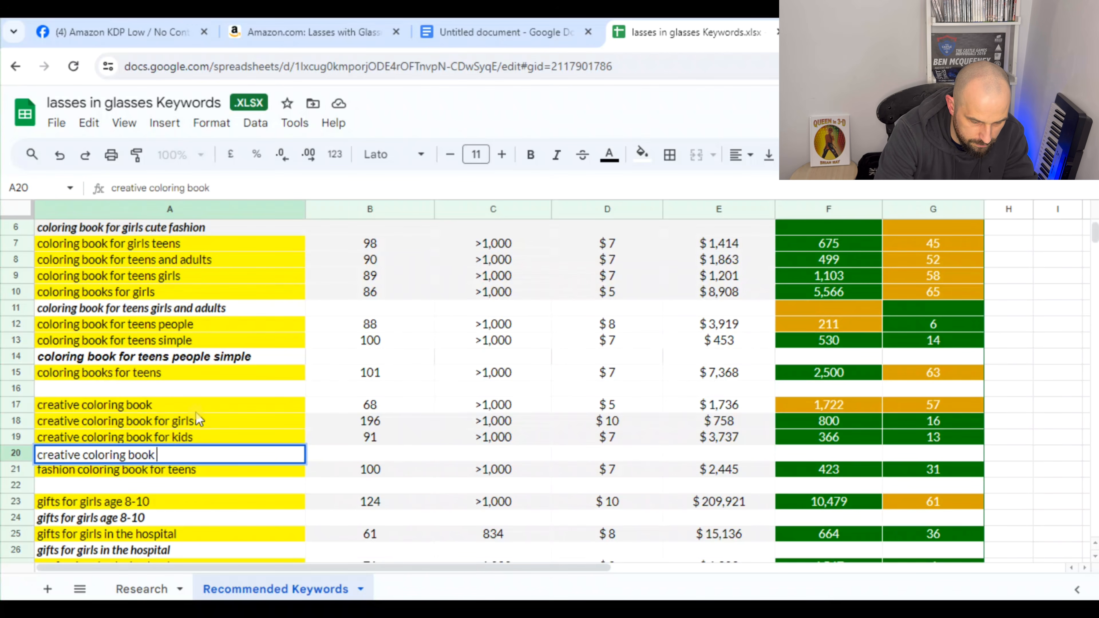
type("rls kids")
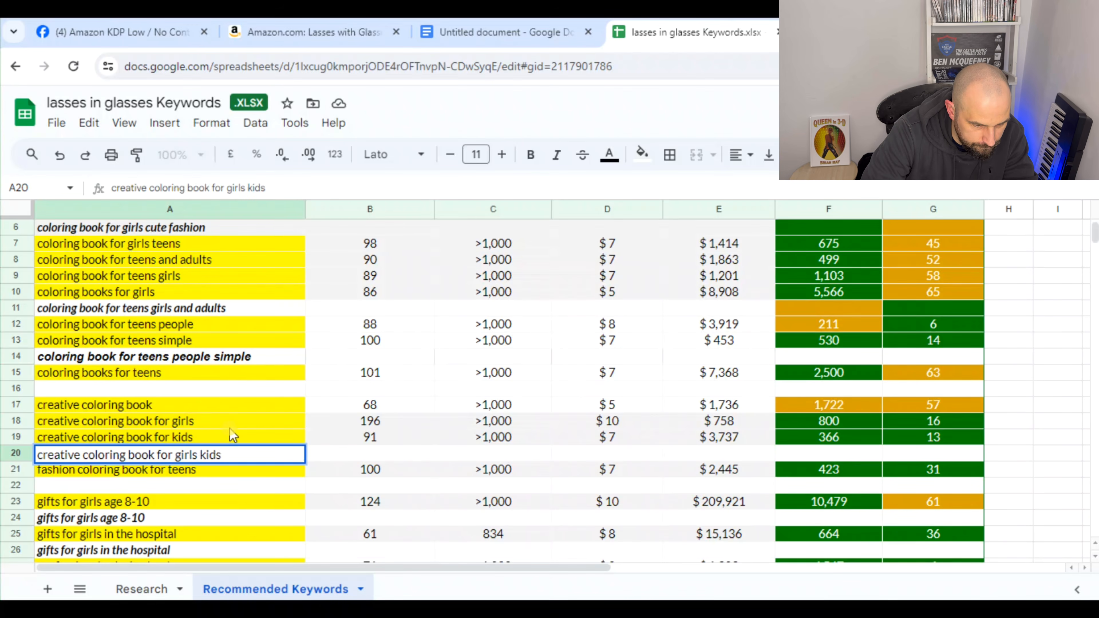
key("ctrl+Return")
key("ctrl+i")
key("ctrl+b")
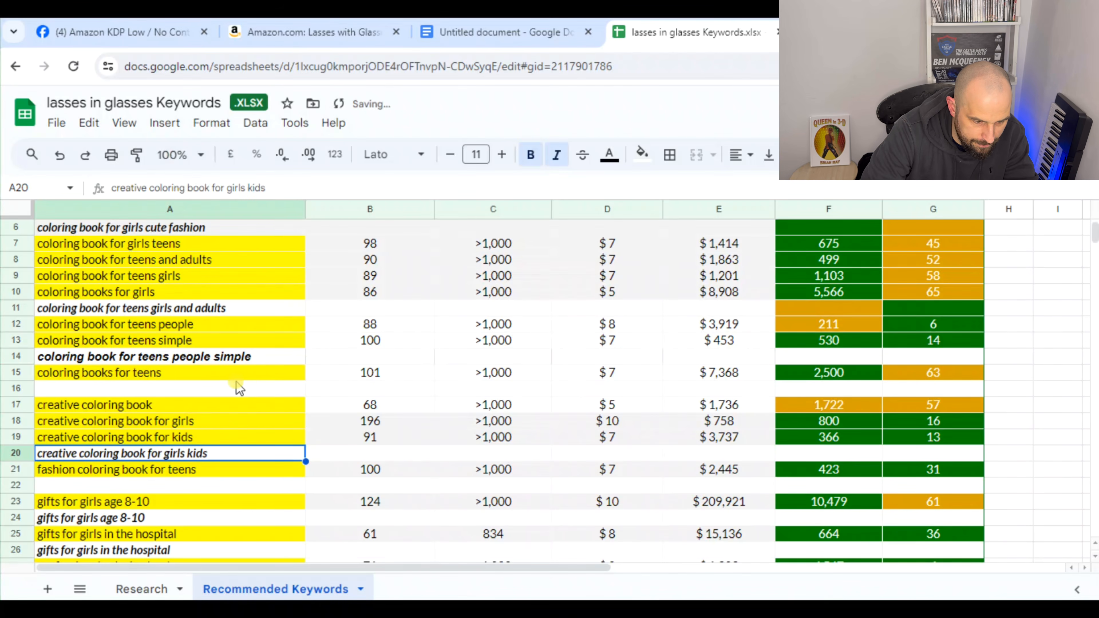
Review the combined phrases under the gifts for girls and professional coloring book keywords
scroll(239, 388, "down", 3)
left_click(143, 406)
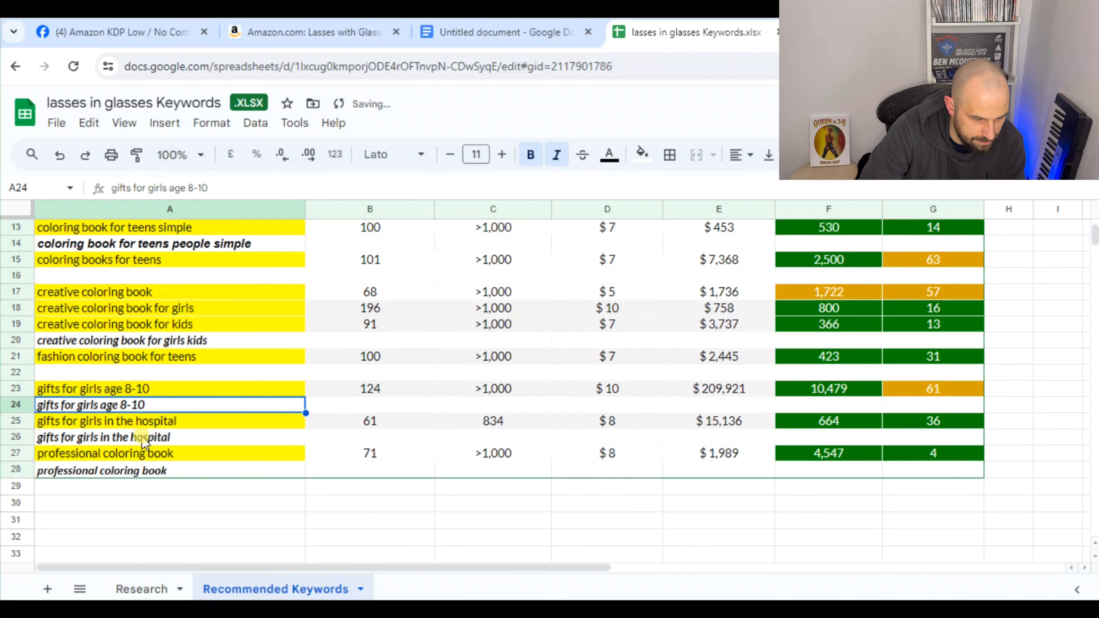
left_click(144, 437)
left_click(143, 470)
left_click(152, 439)
left_click(146, 405)
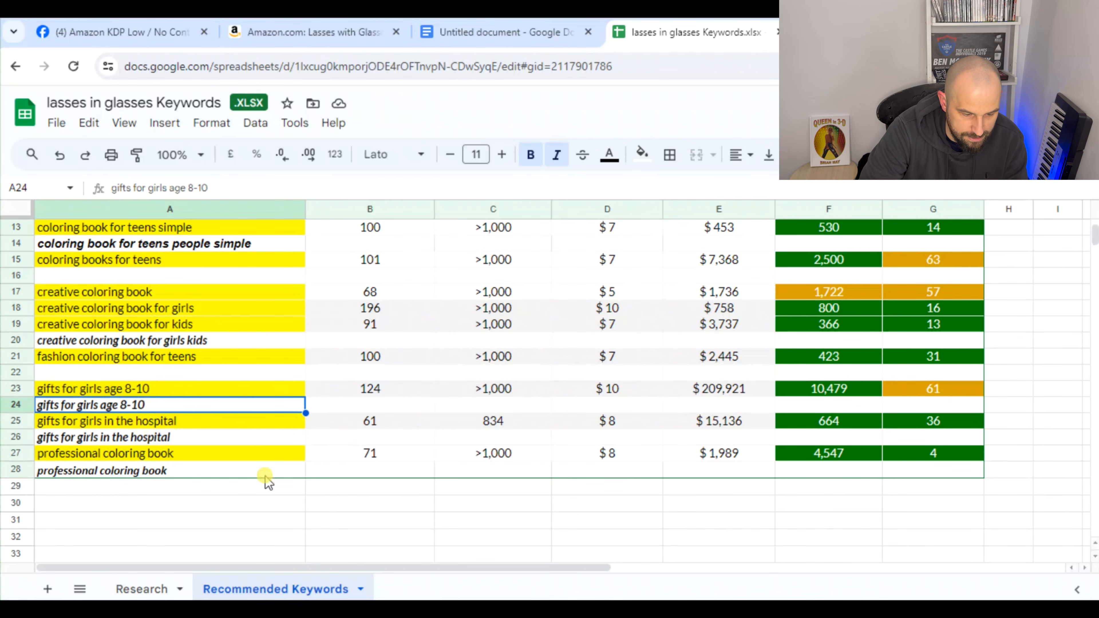
scroll(149, 427, "up", 1)
scroll(149, 426, "up", 2)
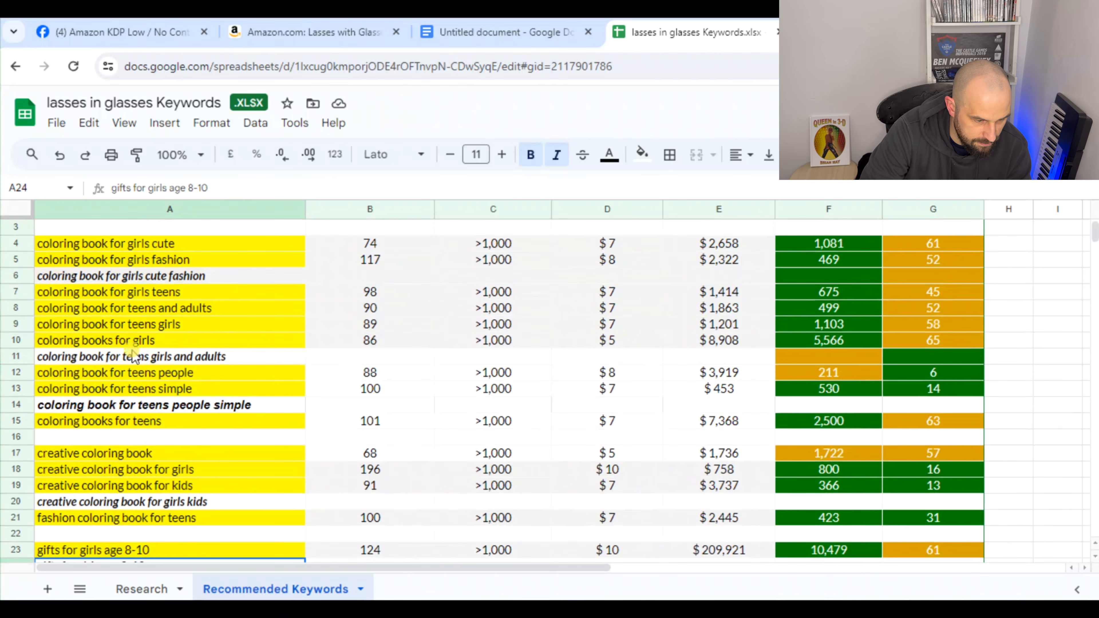
Check each combined phrase from row 6 to row 20 against the yellow keywords grouped above it
left_click(195, 244)
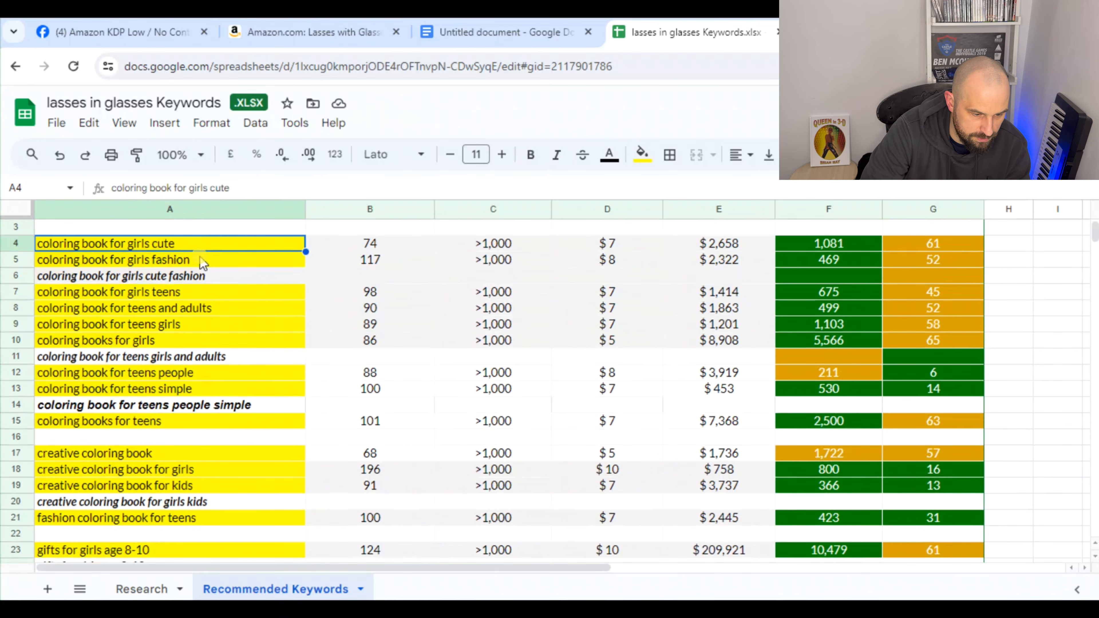
left_click(200, 260)
left_click(204, 277)
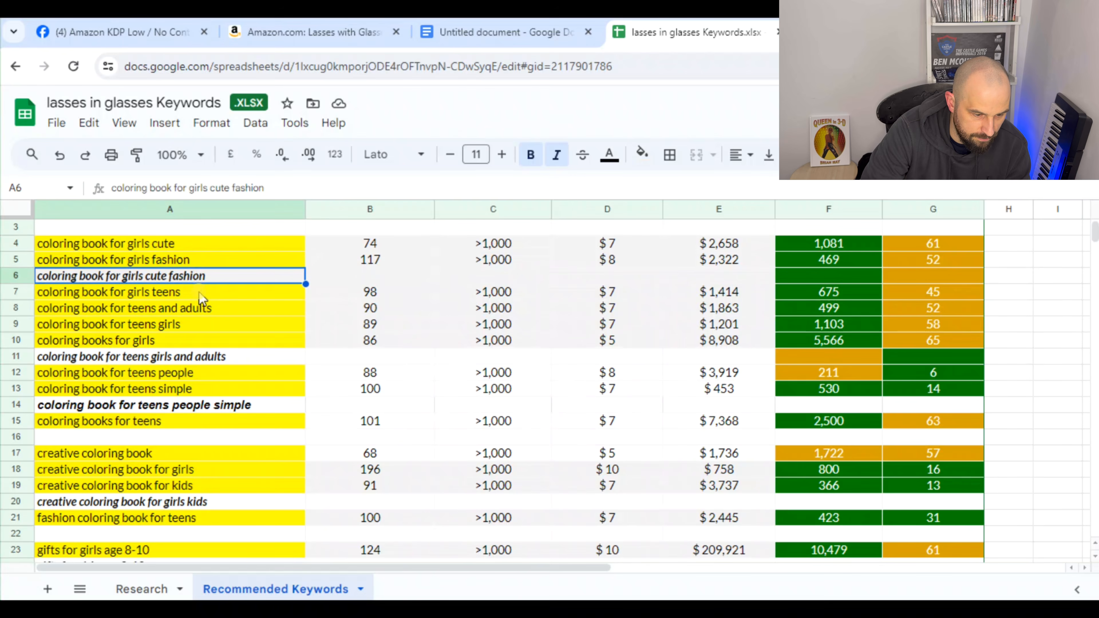
left_click(200, 325)
left_click(200, 342)
left_click(232, 357)
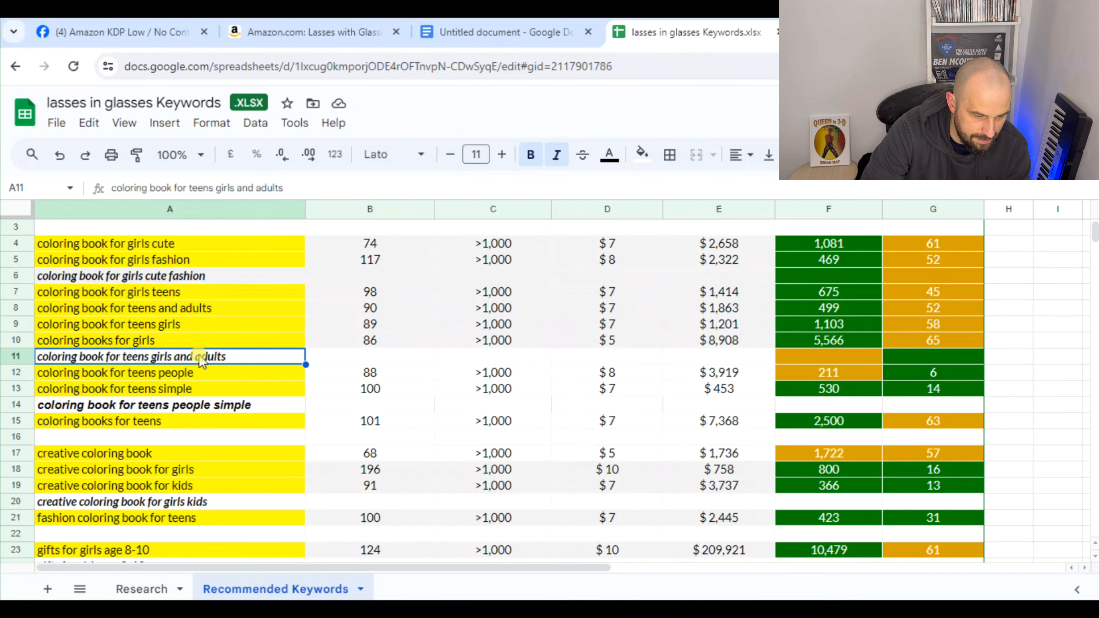
key("Down")
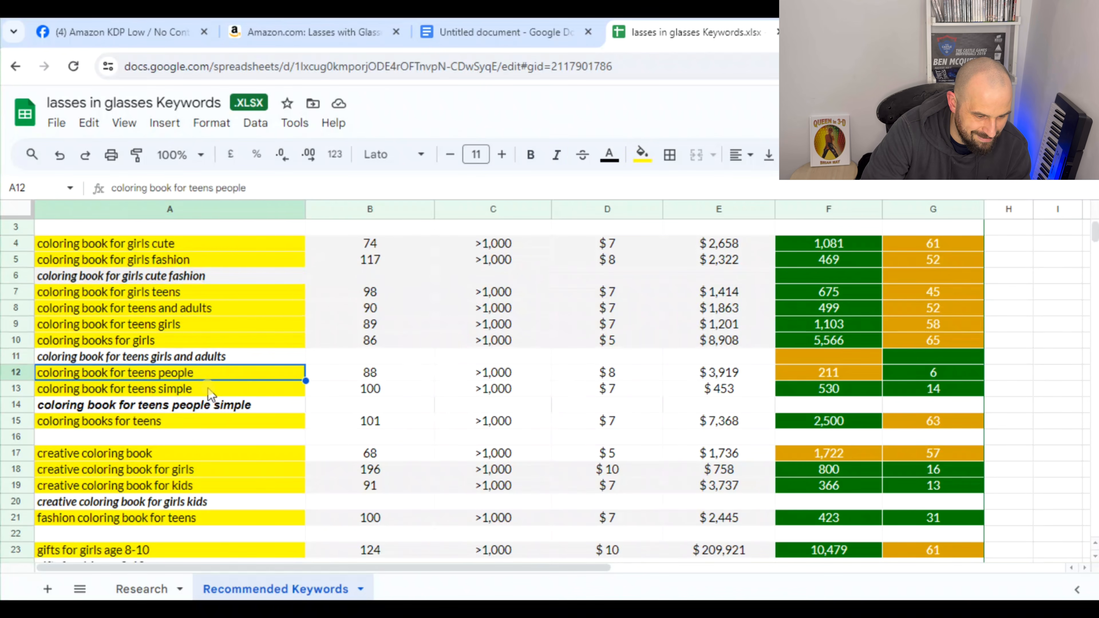
left_click(209, 390)
left_click(204, 453)
left_click(217, 470)
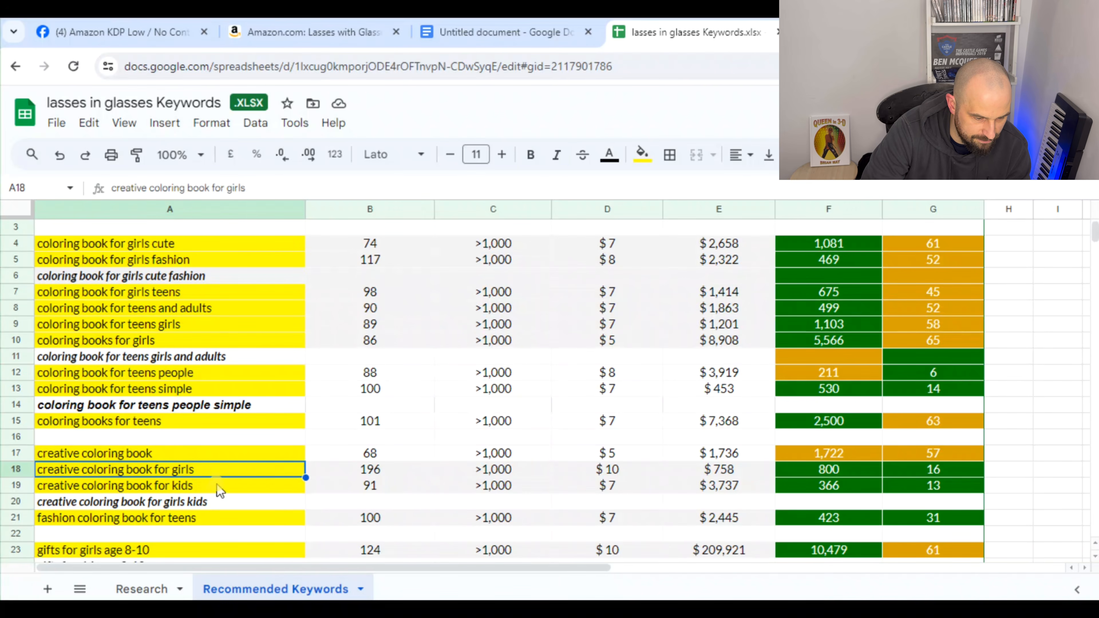
left_click(216, 487)
left_click(190, 503)
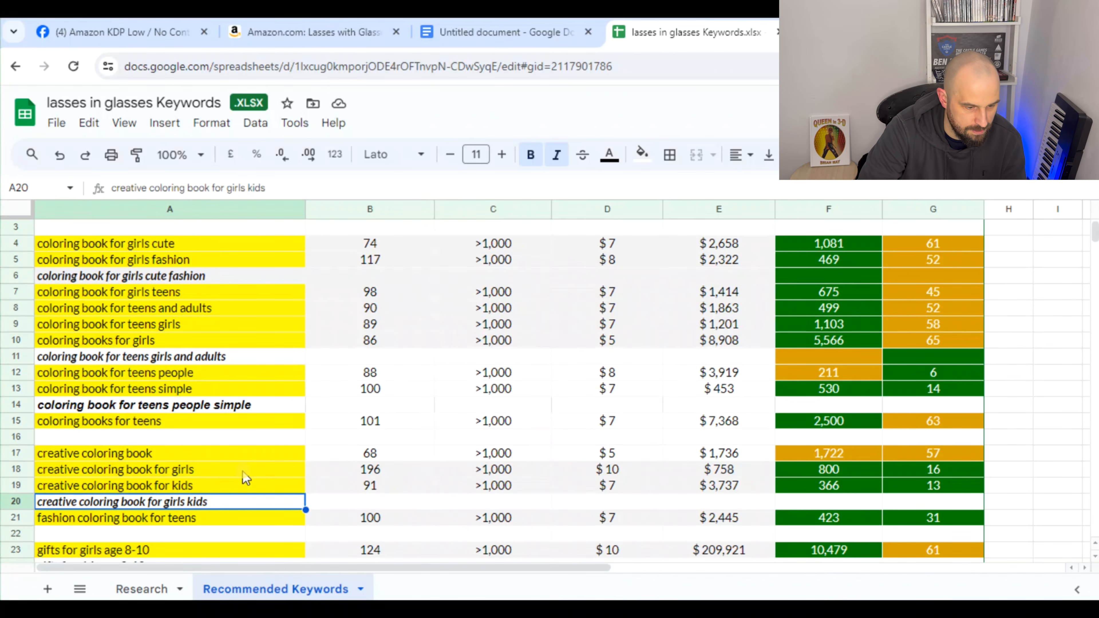
Copy the combined phrase "coloring book for girls cute fashion" from A6 to A32, below the keyword table
scroll(245, 478, "up", 2)
left_click(197, 337)
scroll(165, 342, "down", 7)
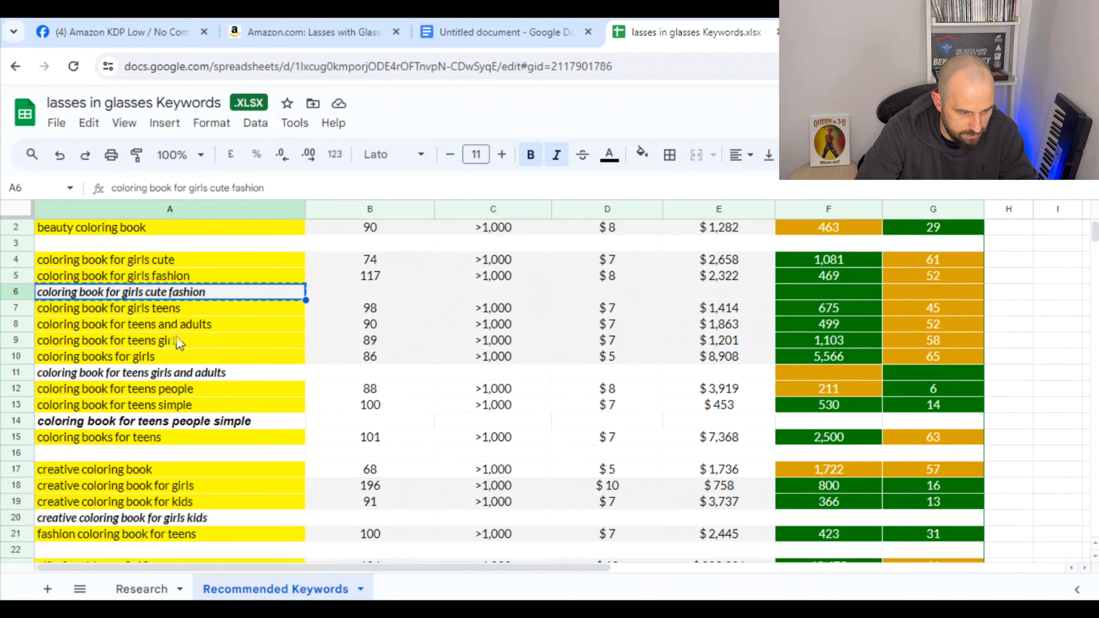
left_click(147, 377)
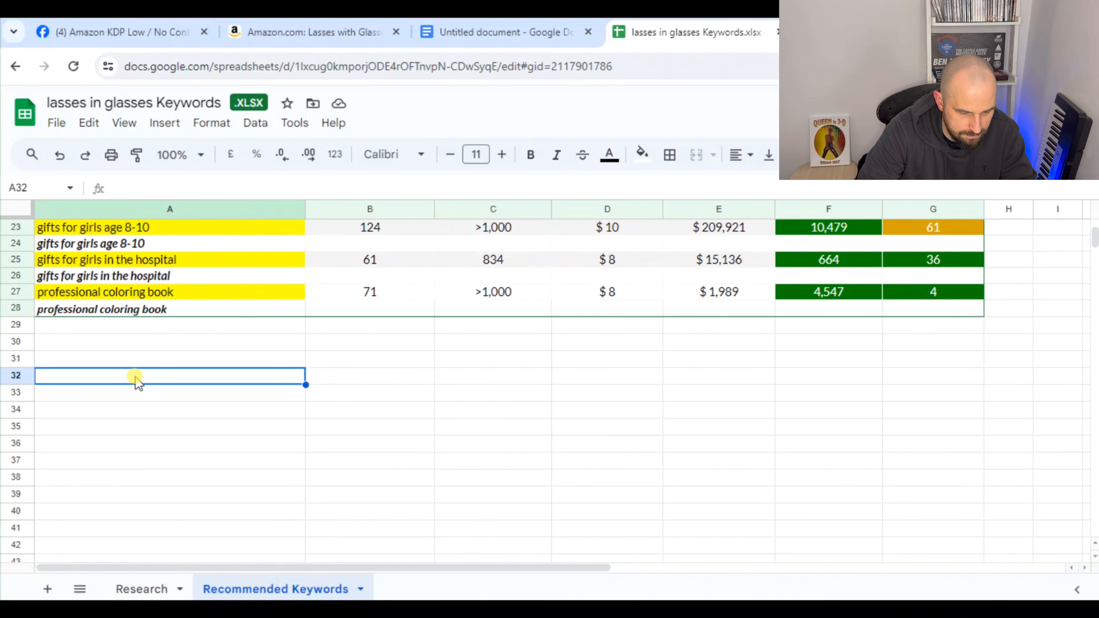
type("coloring book for girls cute fashion")
Copy the combined phrase "coloring book for teens girls and adults" from A11 to A33
scroll(150, 392, "up", 8)
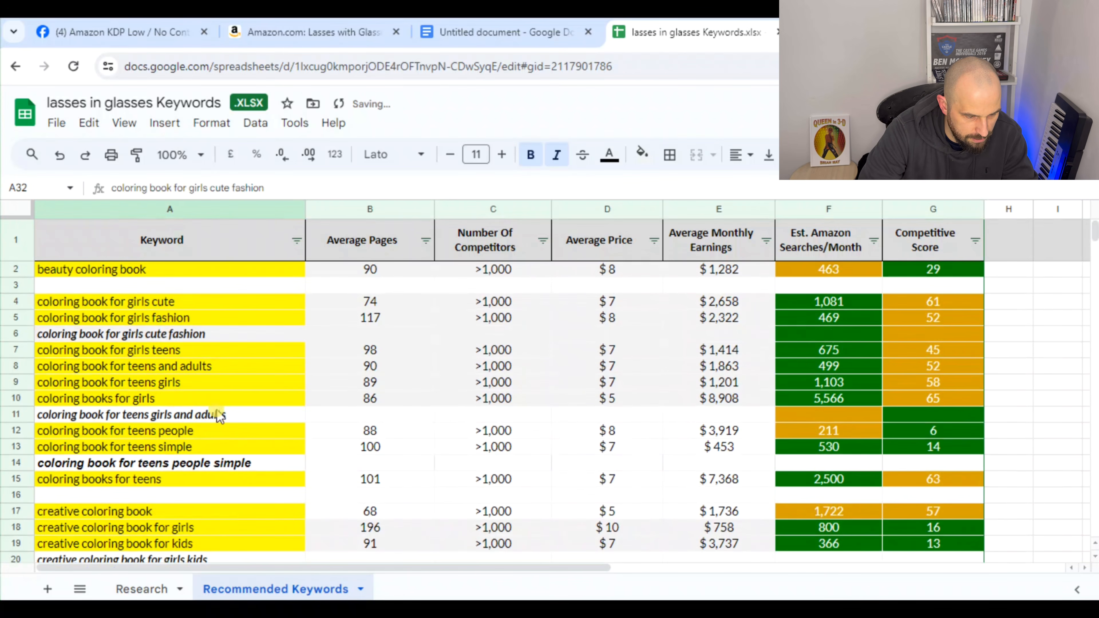
left_click(220, 417)
key("ctrl+c")
scroll(218, 418, "down", 6)
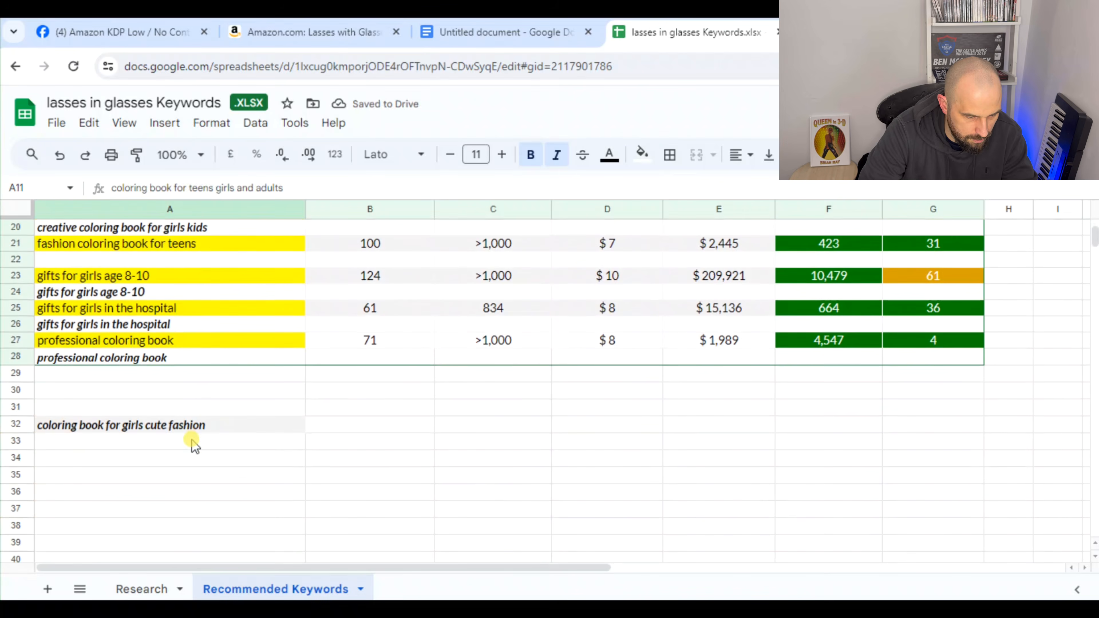
left_click(192, 442)
key("ctrl+v")
Copy the combined phrase "coloring book for teens people simple" from A14 to A34
scroll(199, 443, "up", 8)
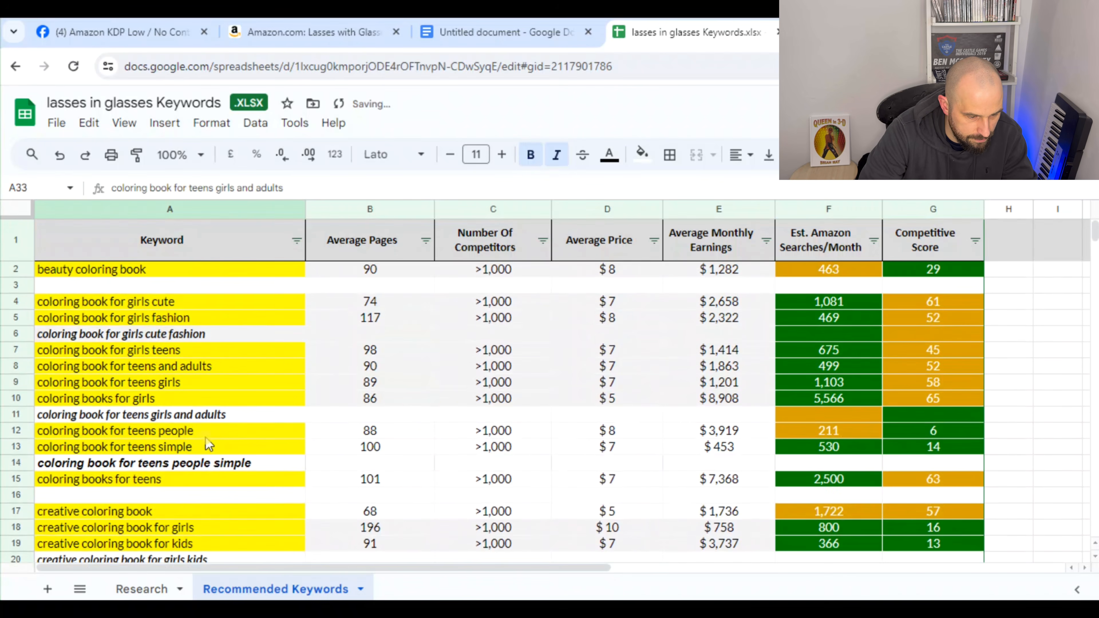
left_click(225, 464)
key("ctrl+c")
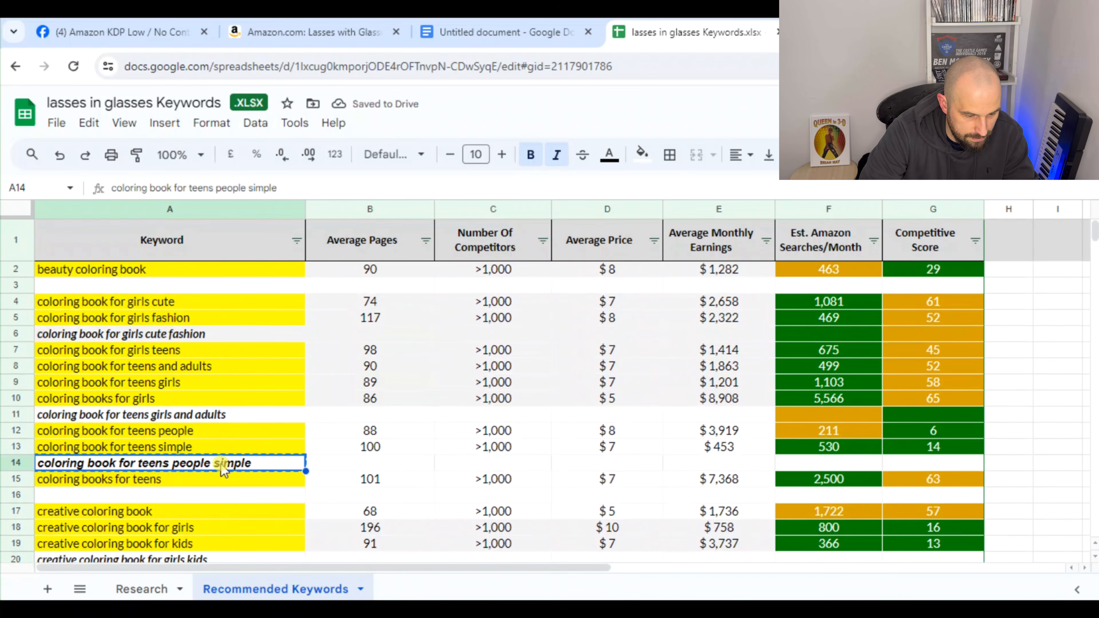
scroll(214, 467, "down", 6)
left_click(204, 462)
key("ctrl+v")
Copy the combined phrase "creative coloring book for girls kids" from A20 to A35
scroll(205, 466, "up", 5)
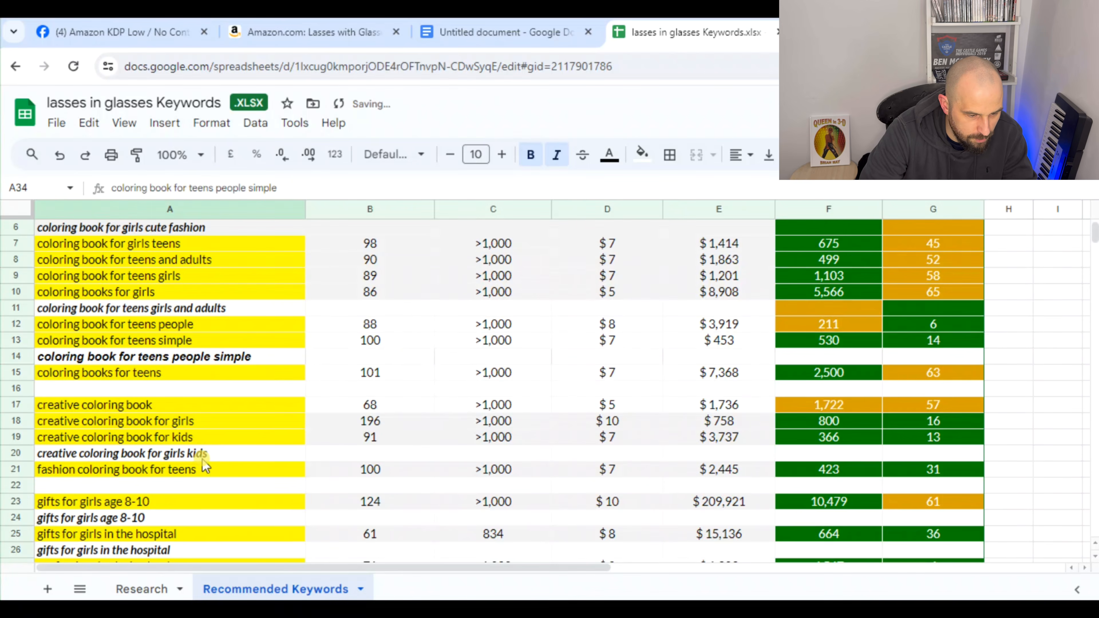
left_click(215, 453)
key("ctrl+c")
scroll(214, 459, "down", 5)
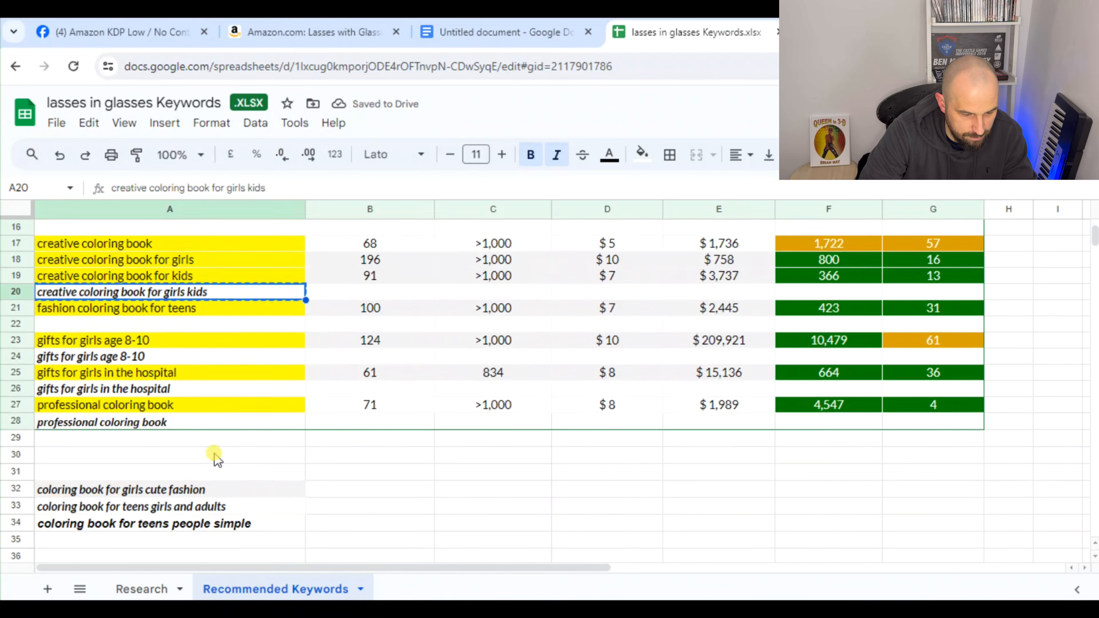
left_click(212, 478)
key("ctrl+v")
Copy the phrase "gifts for girls age 8-10" from A24 to A36
scroll(179, 488, "up", 3)
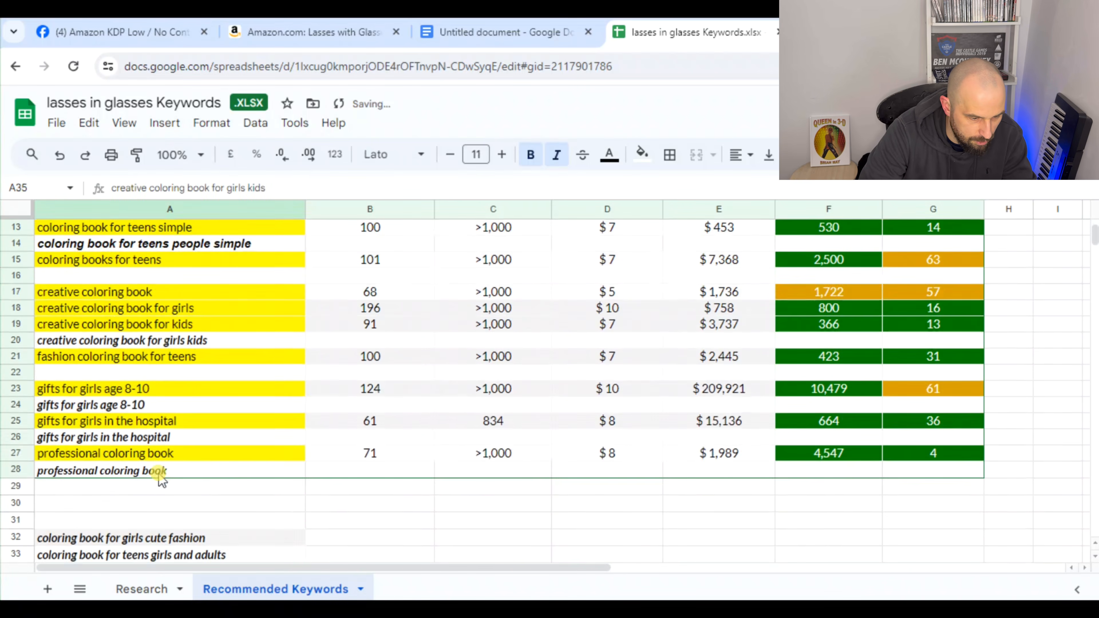
scroll(162, 478, "down", 3)
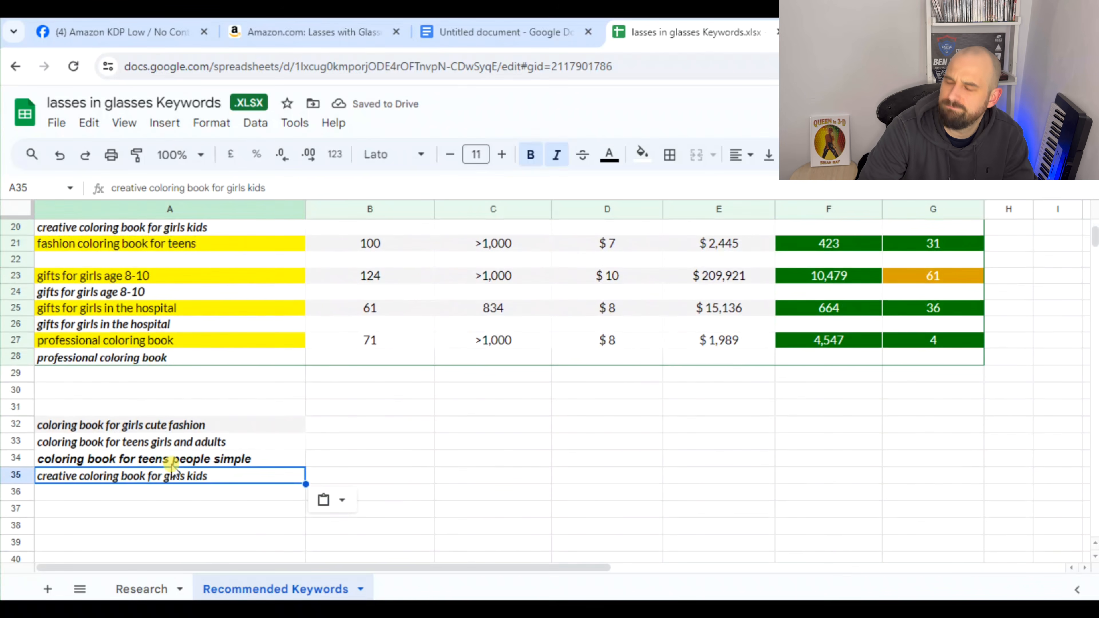
scroll(172, 466, "up", 4)
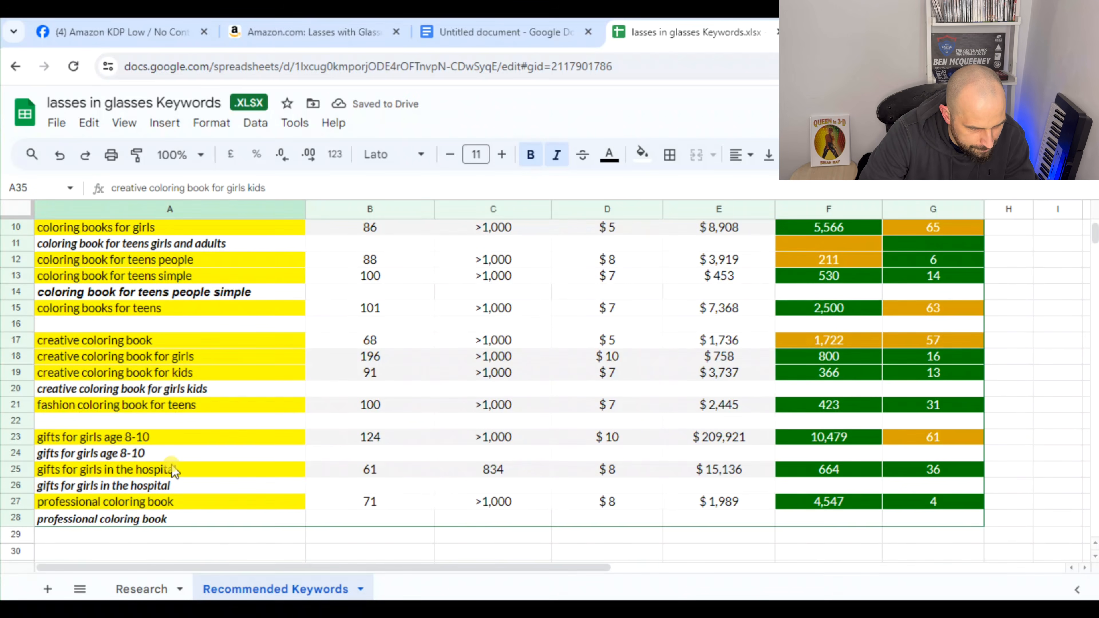
scroll(174, 471, "down", 1)
left_click(172, 407)
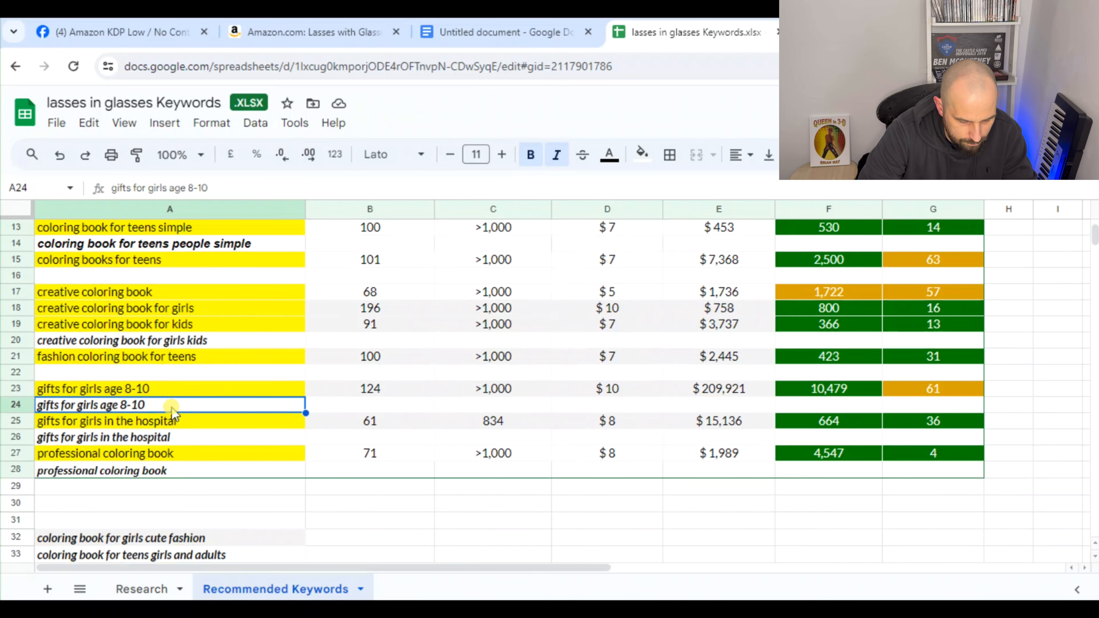
scroll(167, 409, "down", 5)
left_click(165, 381)
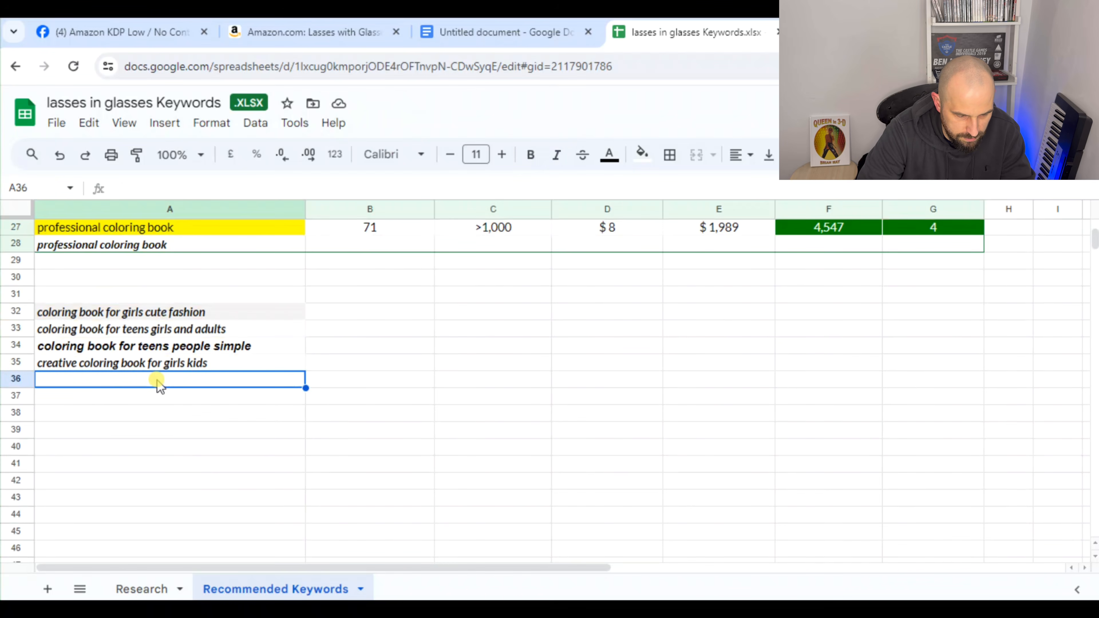
key("ctrl+v")
Copy the phrase "gifts for girls in the hospital" from A26 to A37
scroll(159, 392, "up", 2)
left_click(183, 327)
key("ctrl+c")
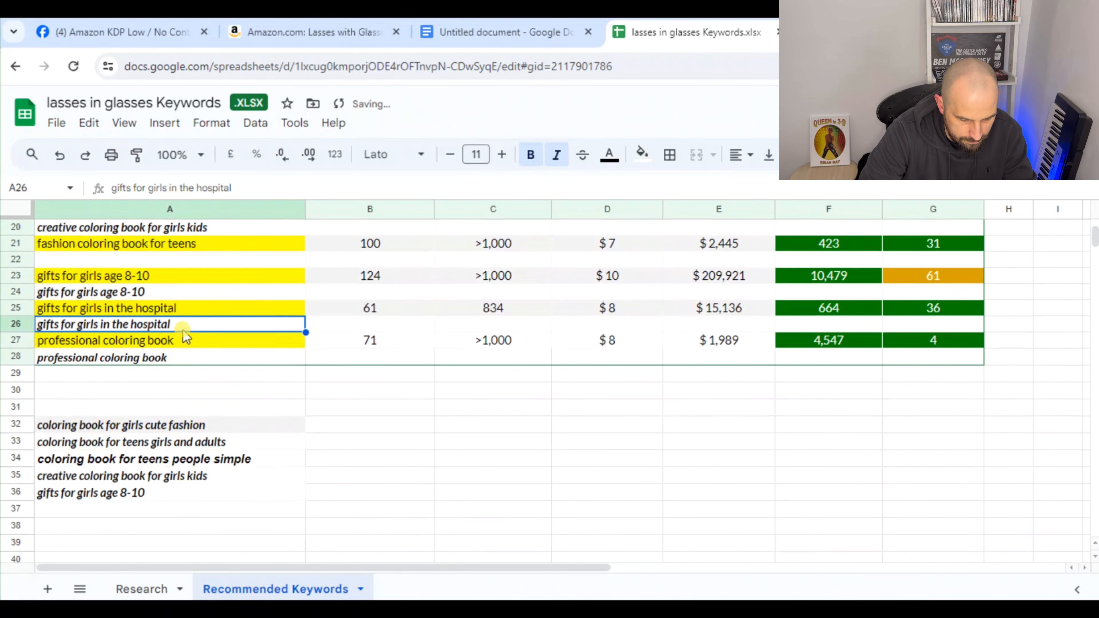
left_click(172, 510)
key("ctrl+v")
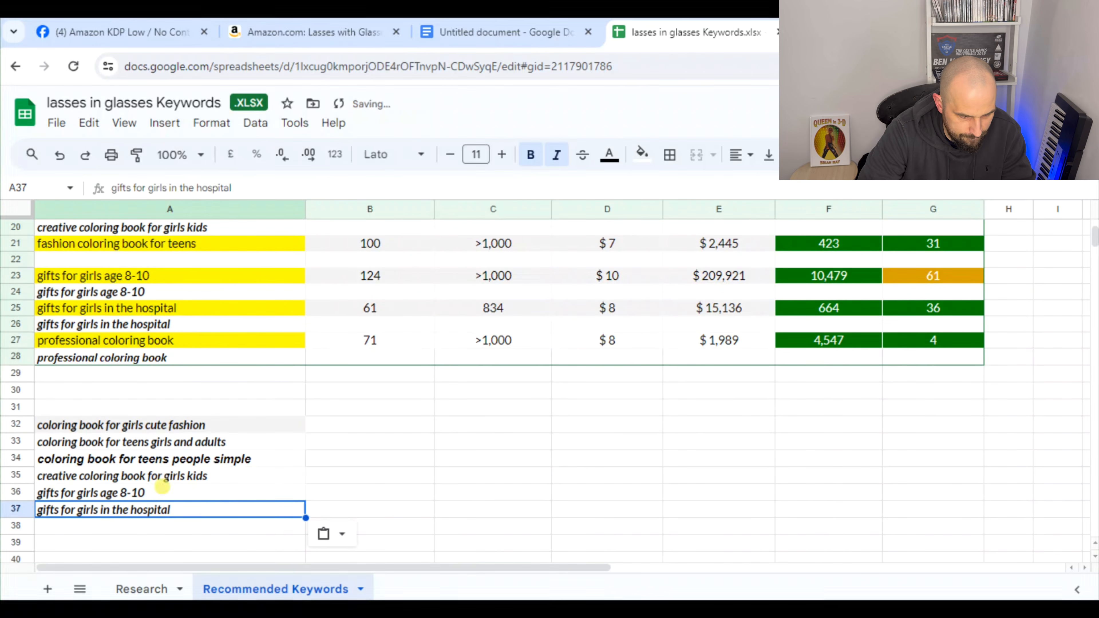
left_click(199, 356)
key("ctrl+v")
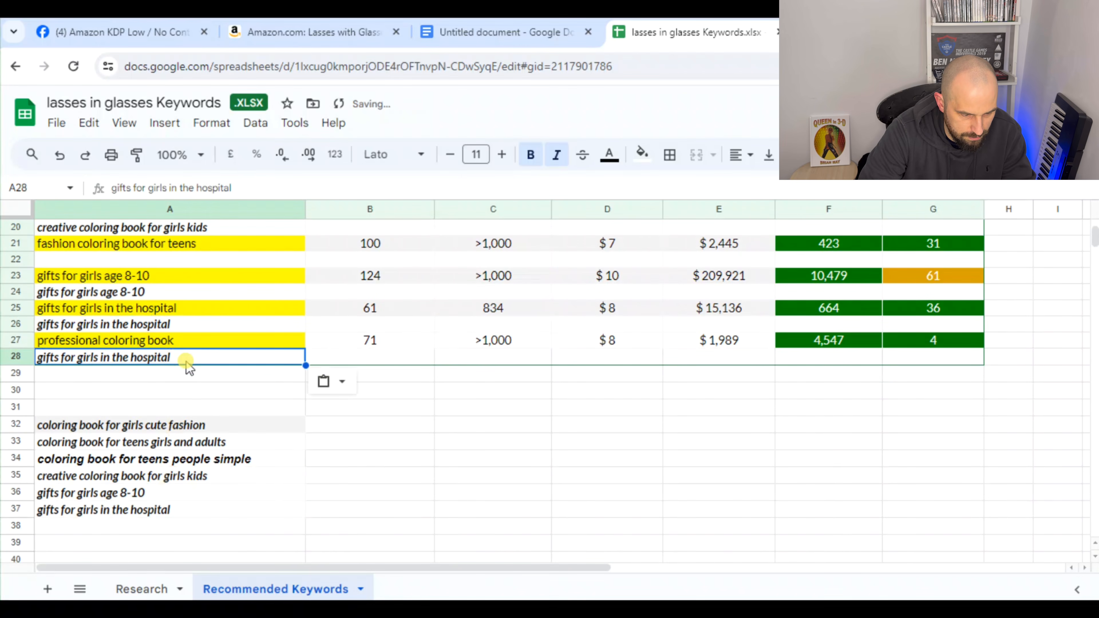
key("ctrl+z")
left_click(300, 427)
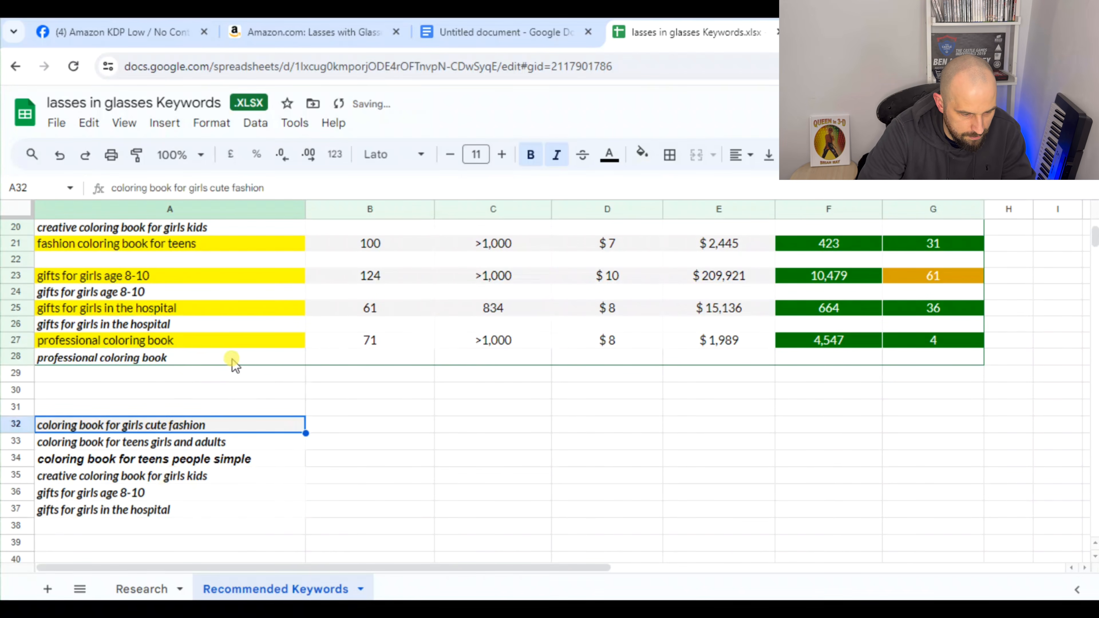
Copy the phrase "professional coloring book" from A28 to A38
left_click(231, 359)
key("ctrl+c")
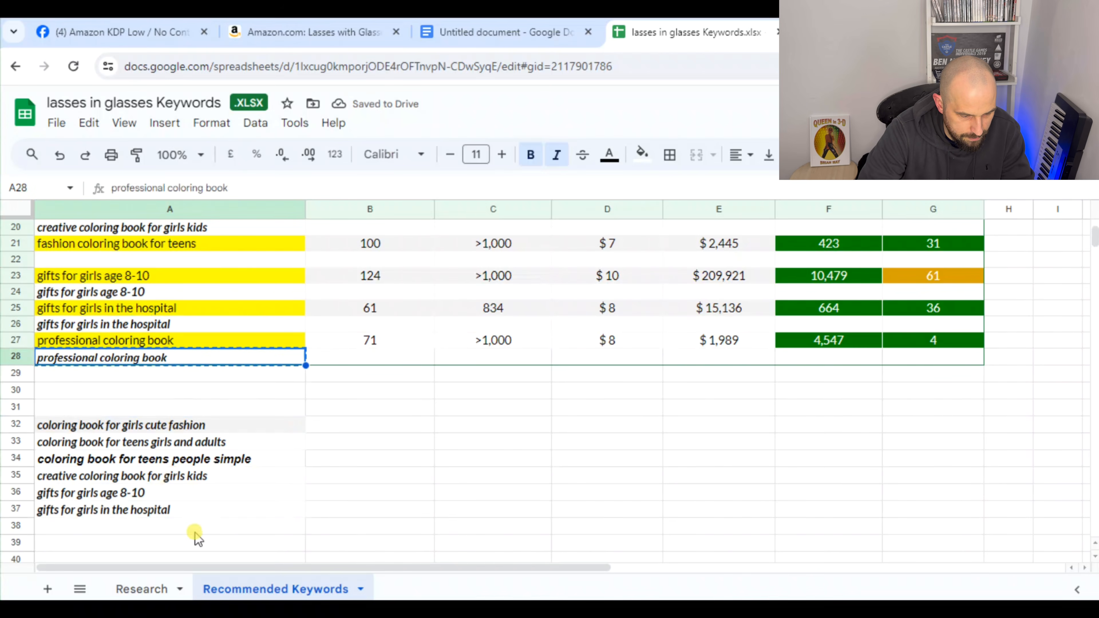
left_click(194, 526)
key("ctrl+v")
left_click(403, 492)
Widen column A to roughly one and a half times its width and set the font size of the phrases in A32:A38 to 13
scroll(312, 459, "down", 1)
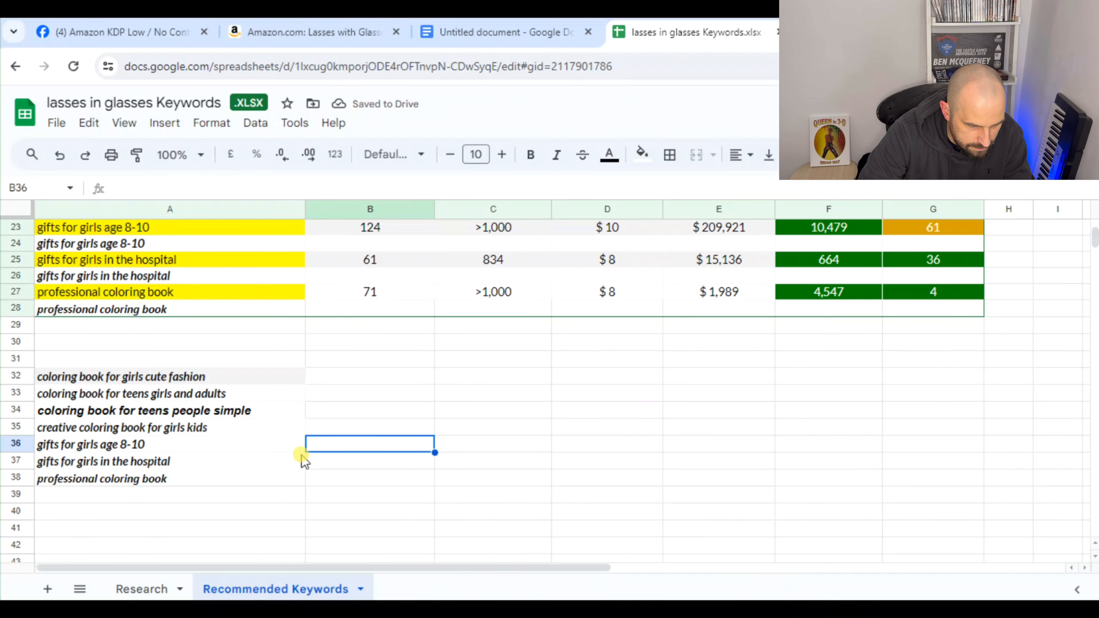
left_click_drag(305, 210, 517, 213)
left_click(311, 376)
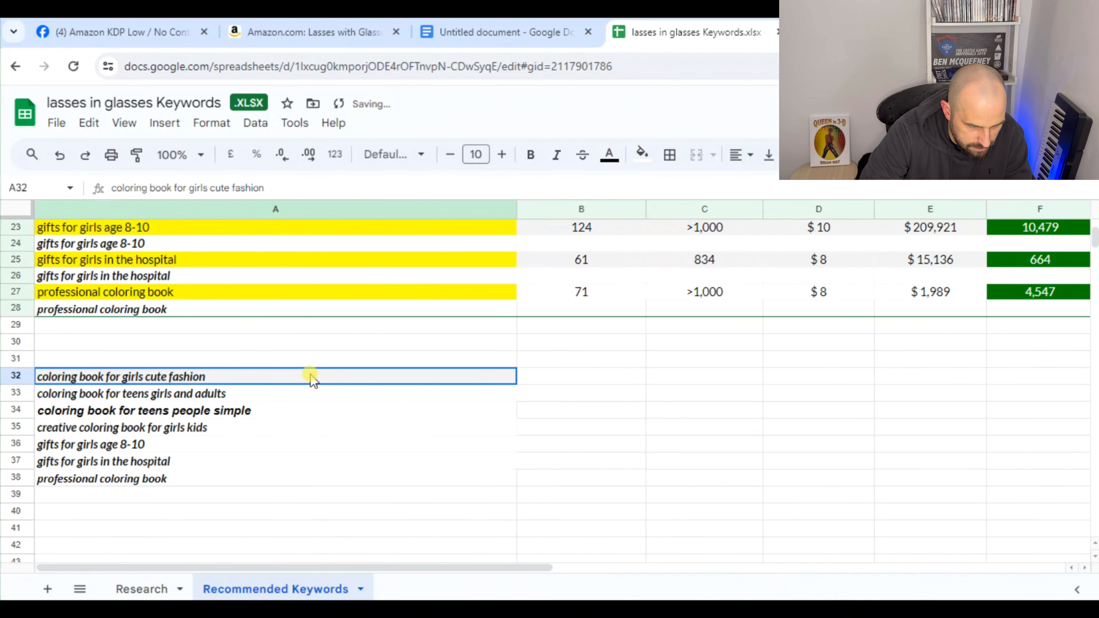
key("ctrl+shift+Down")
left_click(502, 155)
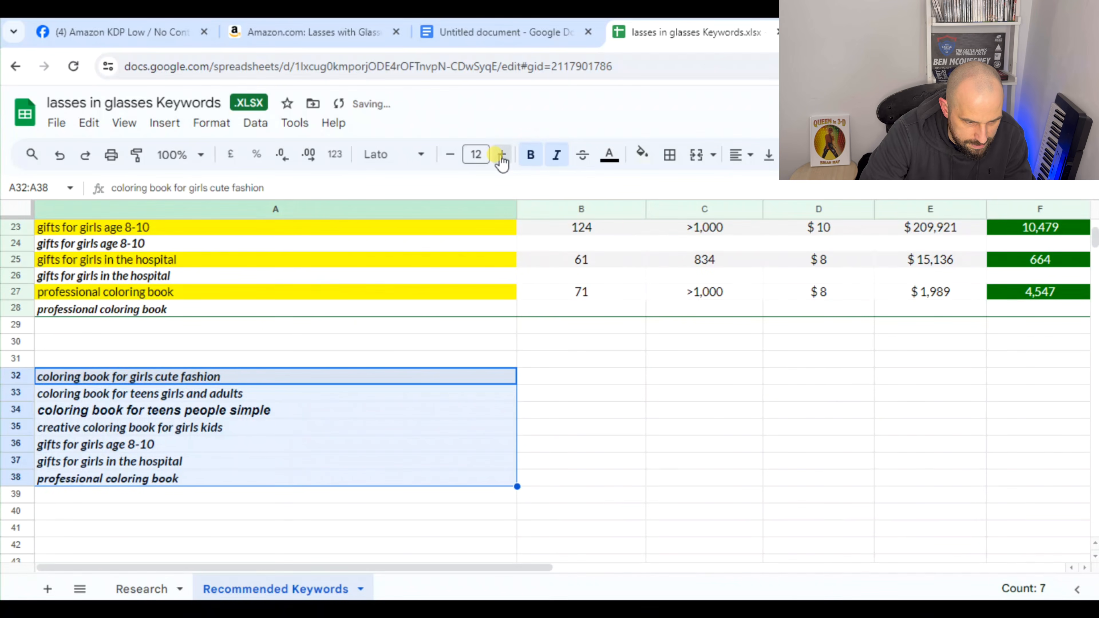
left_click(502, 154)
left_click(502, 154)
left_click(502, 155)
left_click(502, 155)
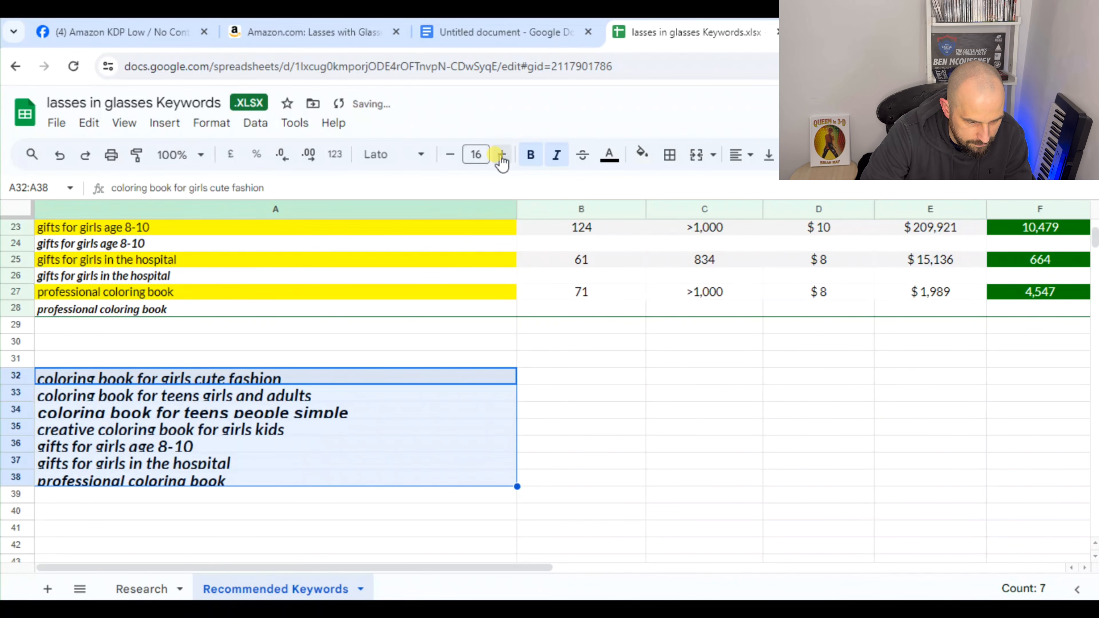
left_click(450, 156)
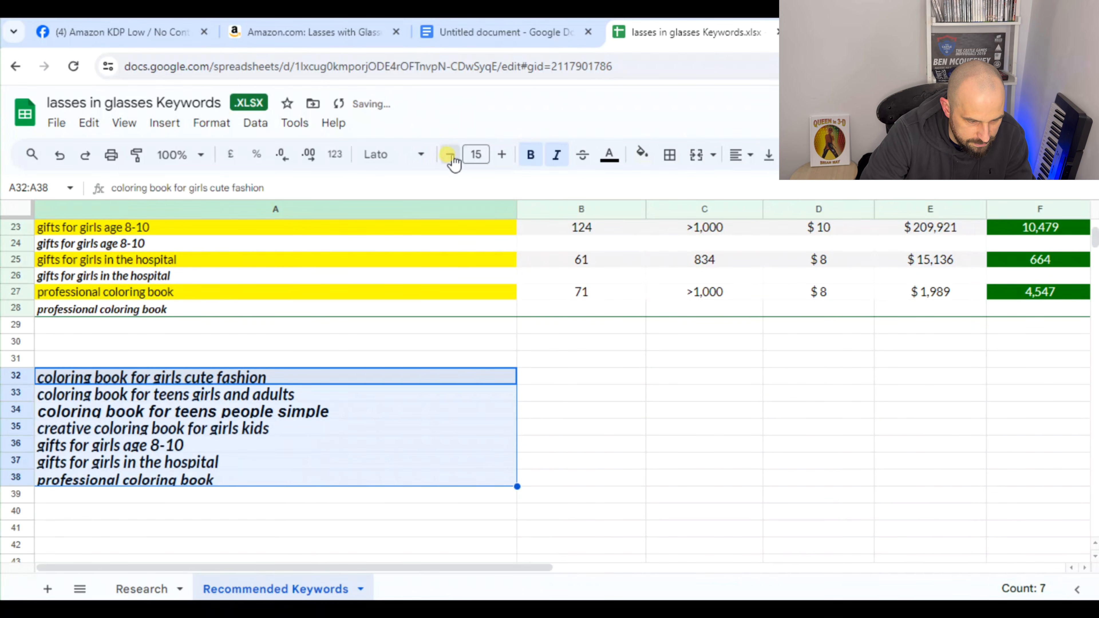
left_click(450, 156)
left_click(450, 156)
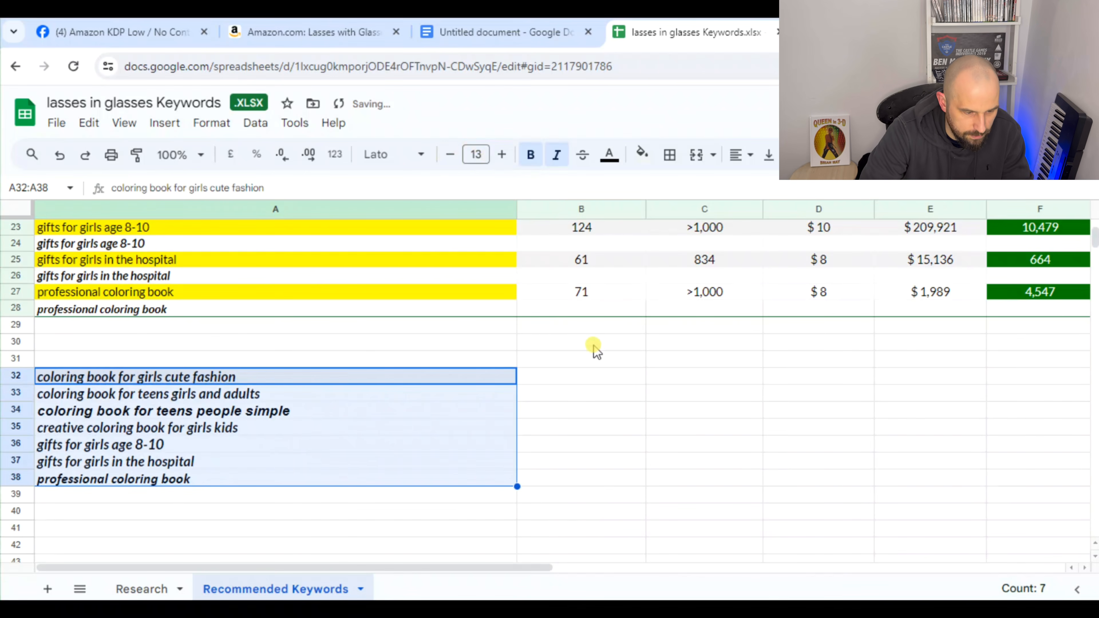
Clear the selection and reselect the whole list of collected phrases in A32:A38
left_click(592, 358)
left_click_drag(263, 377, 376, 485)
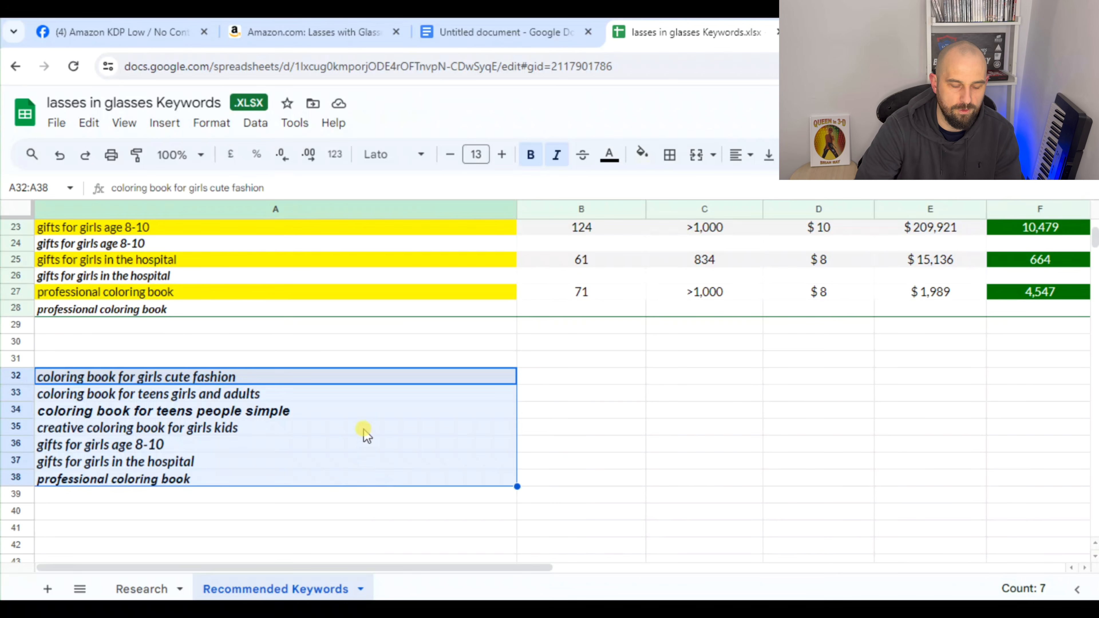